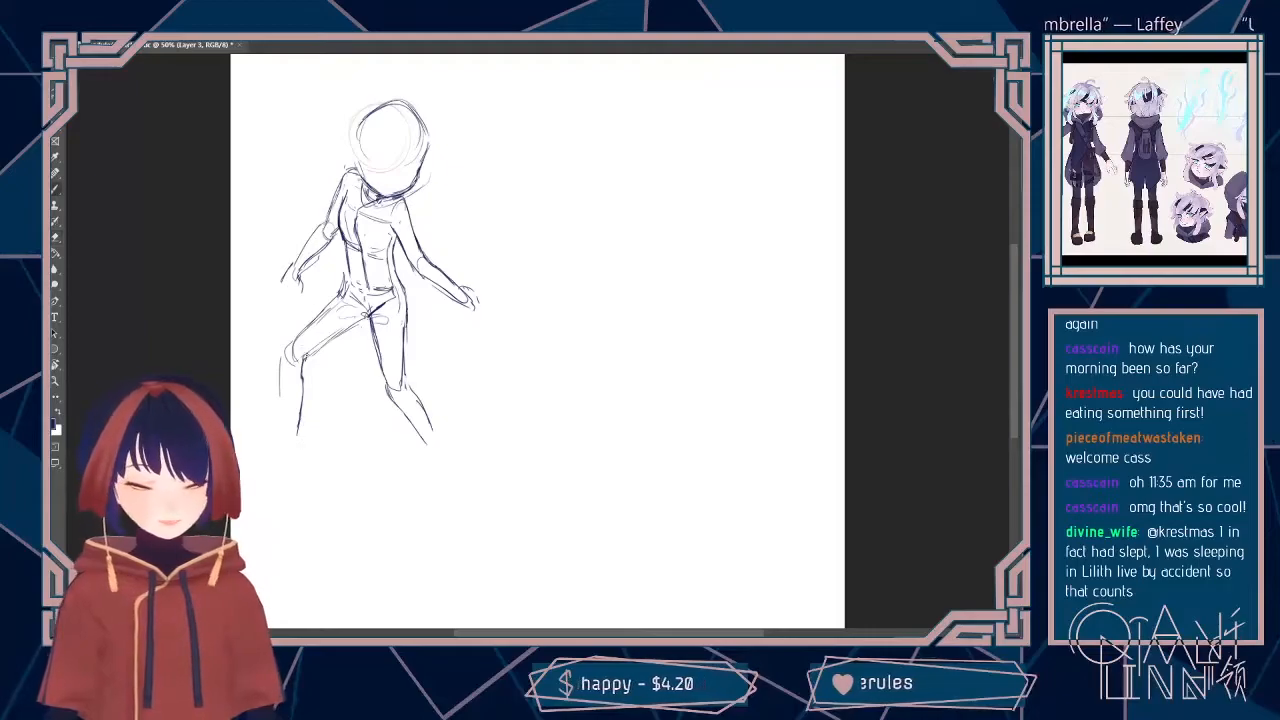
Step: Sketch the missing knee and shin lines of the figure's bent leg
drag(304, 355, 303, 379)
drag(332, 337, 302, 364)
drag(342, 290, 283, 348)
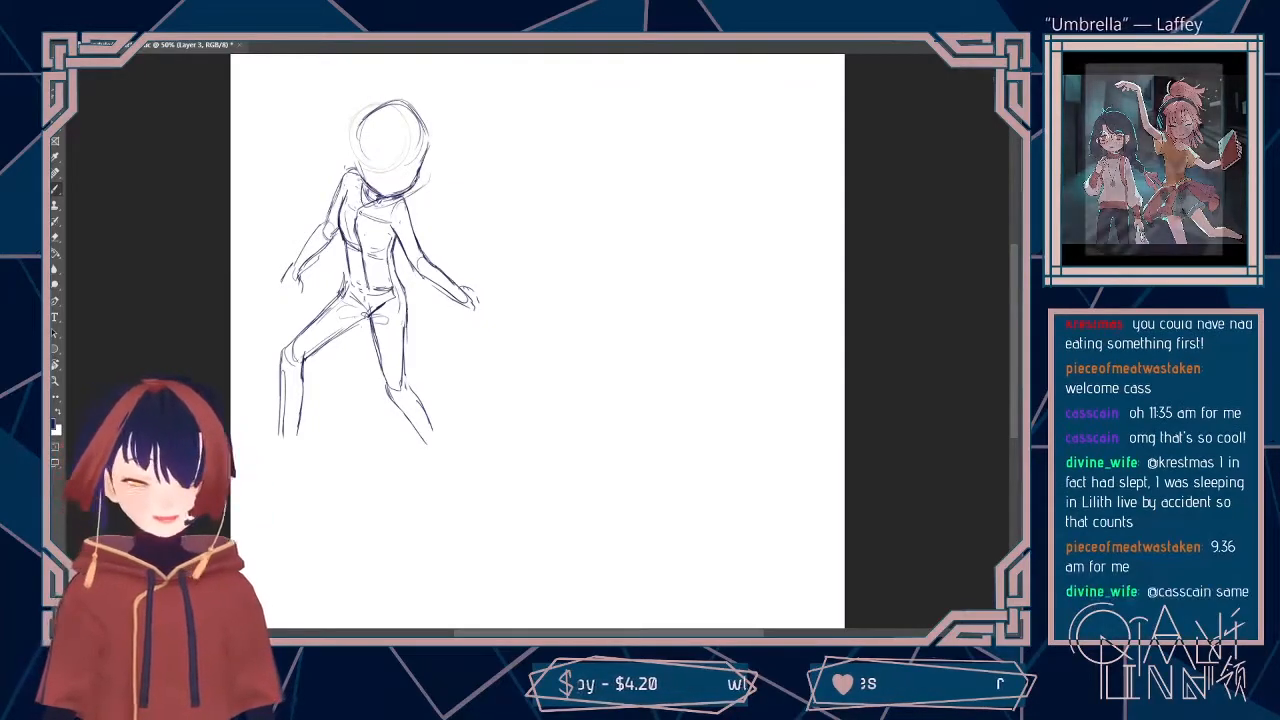
Step: Erase the arm on the bent-leg side and redraw its shoulder as a rounded curve beside the neck
key(e)
drag(343, 190, 347, 241)
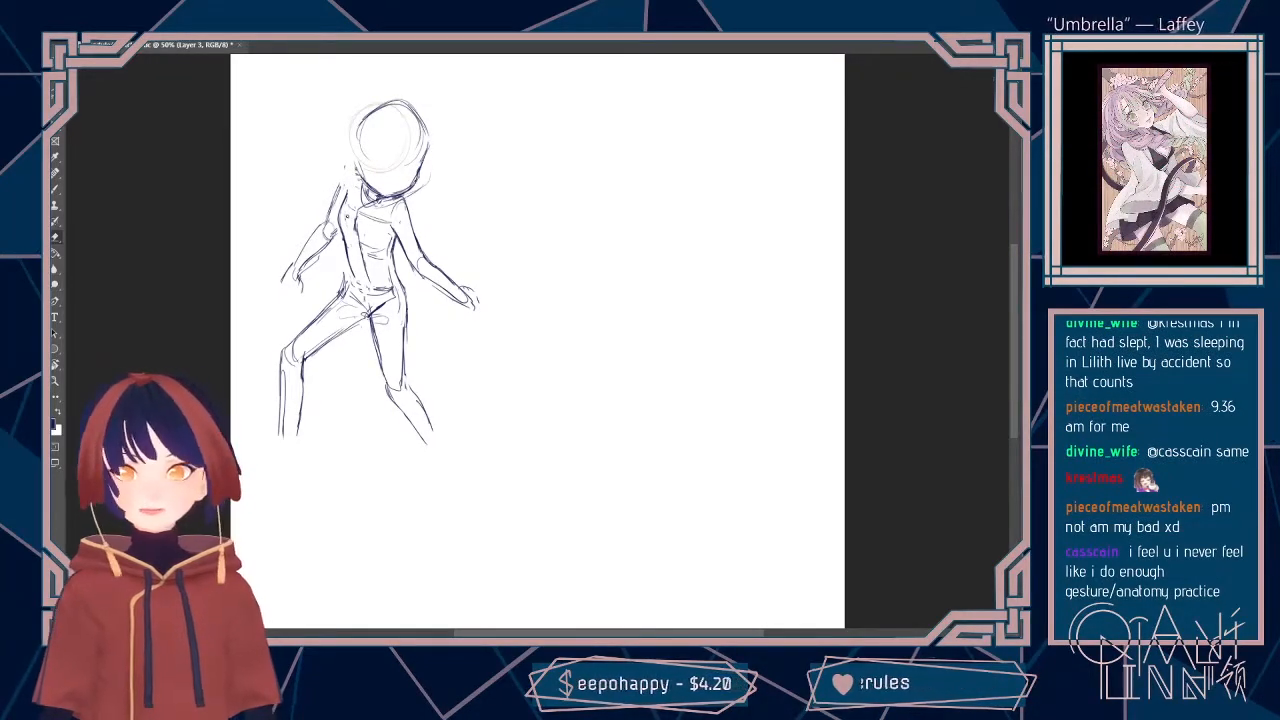
drag(357, 177, 361, 188)
key(b)
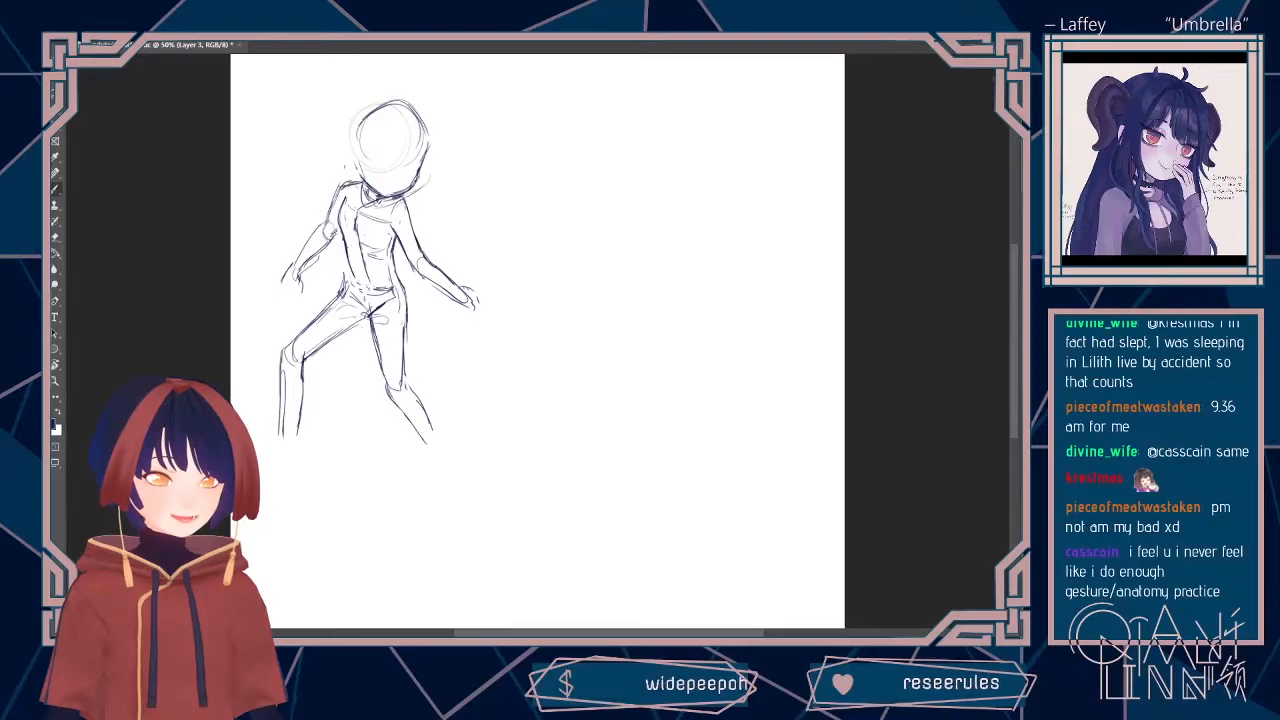
drag(348, 184, 363, 180)
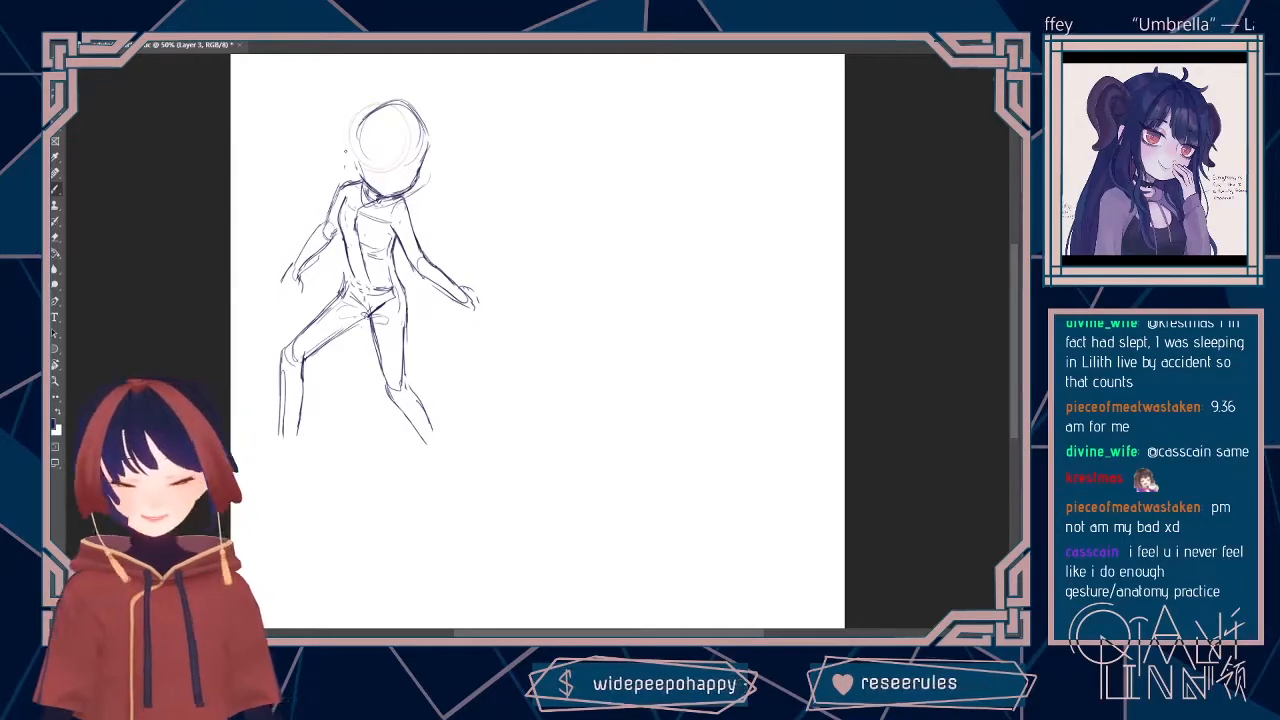
key(e)
mouse_move(352, 184)
mouse_down()
mouse_move(320, 250)
mouse_move(336, 212)
mouse_up()
mouse_move(300, 262)
mouse_down()
mouse_move(306, 244)
mouse_move(296, 272)
mouse_move(338, 236)
mouse_up()
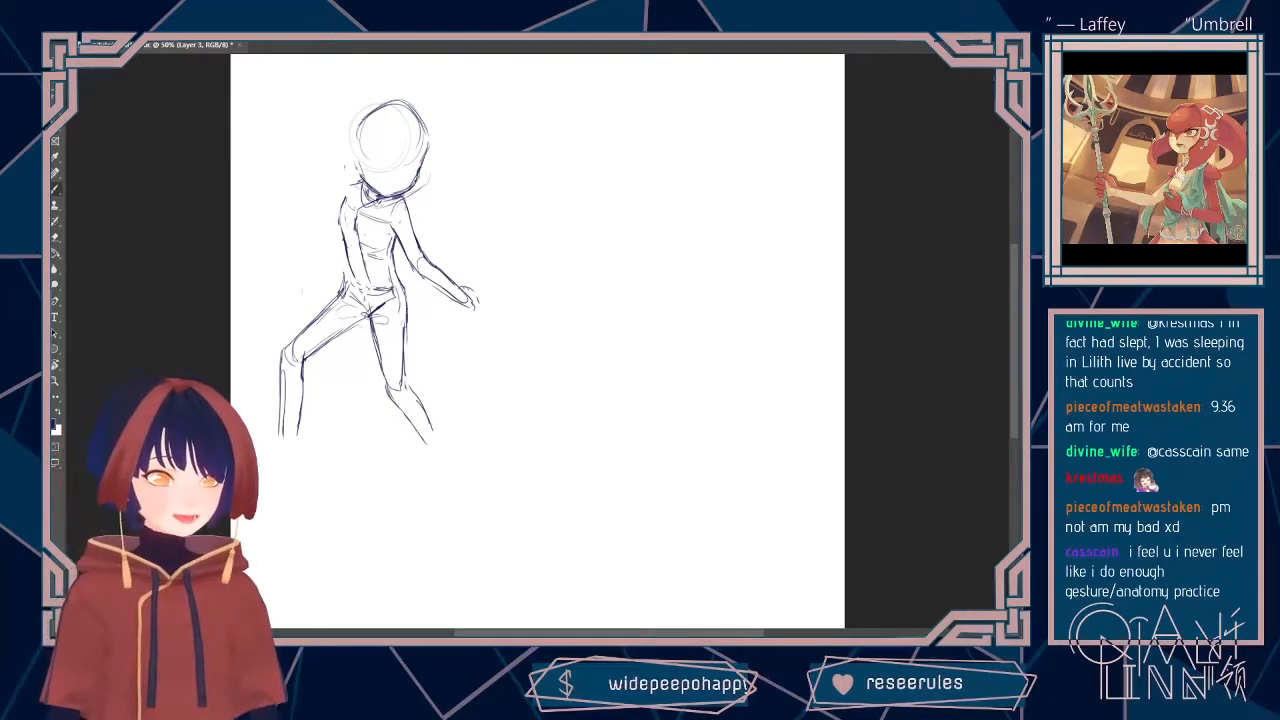
drag(359, 178, 341, 196)
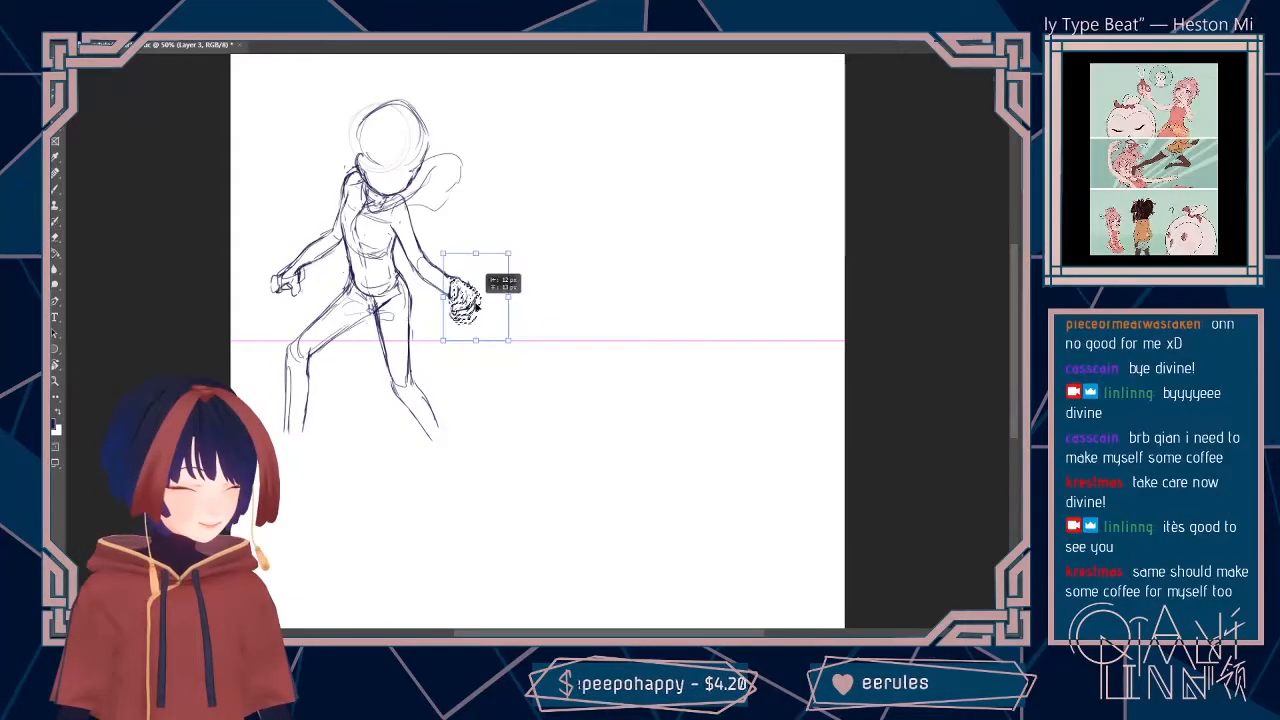
drag(476, 305, 475, 306)
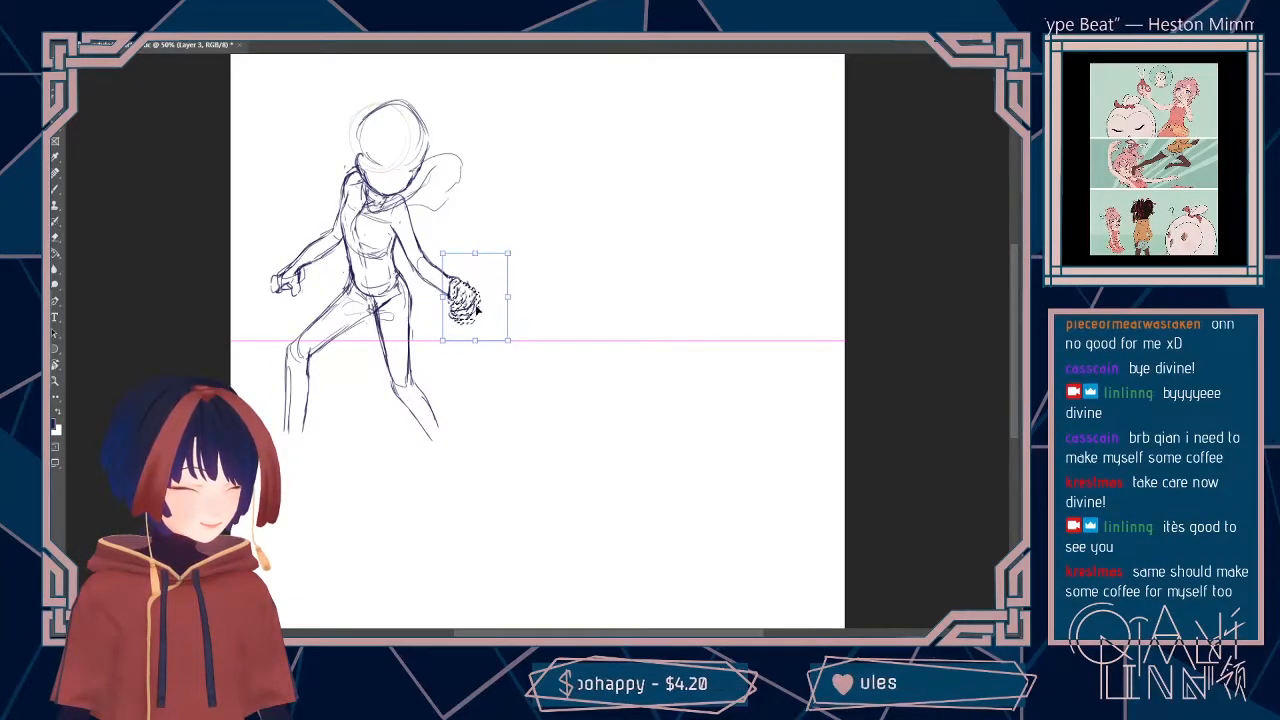
Step: Apply the transform to the clenched hand of the outstretched arm and clear the selection
click(650, 40)
key(Return)
key(ctrl+d)
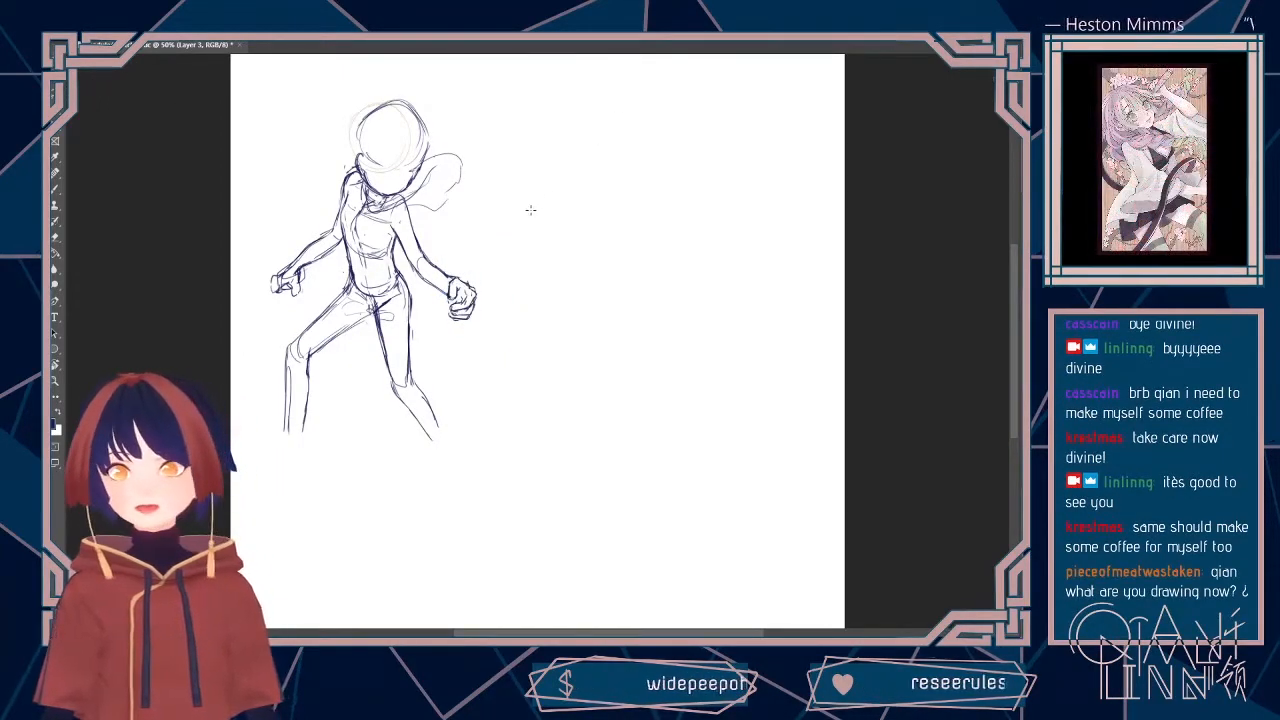
Step: Extend the straighter leg's calf and shin lines down to the ankle
key(b)
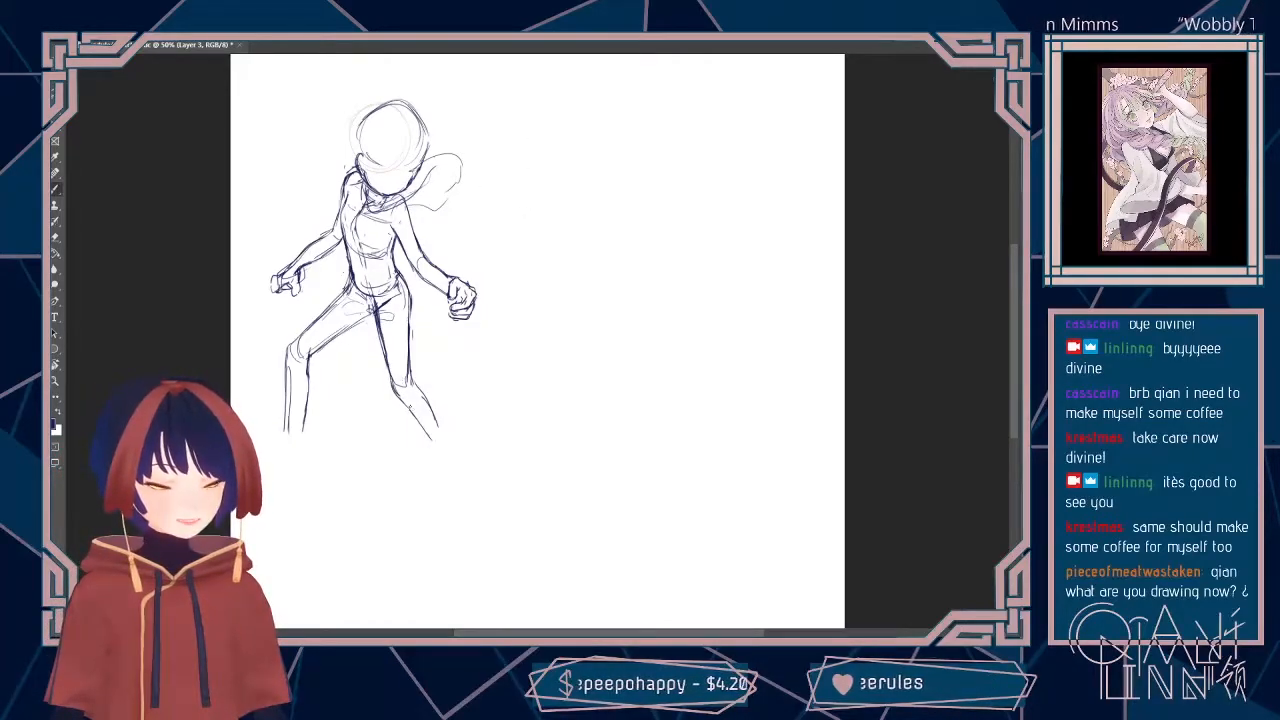
drag(417, 385, 450, 454)
drag(412, 415, 451, 457)
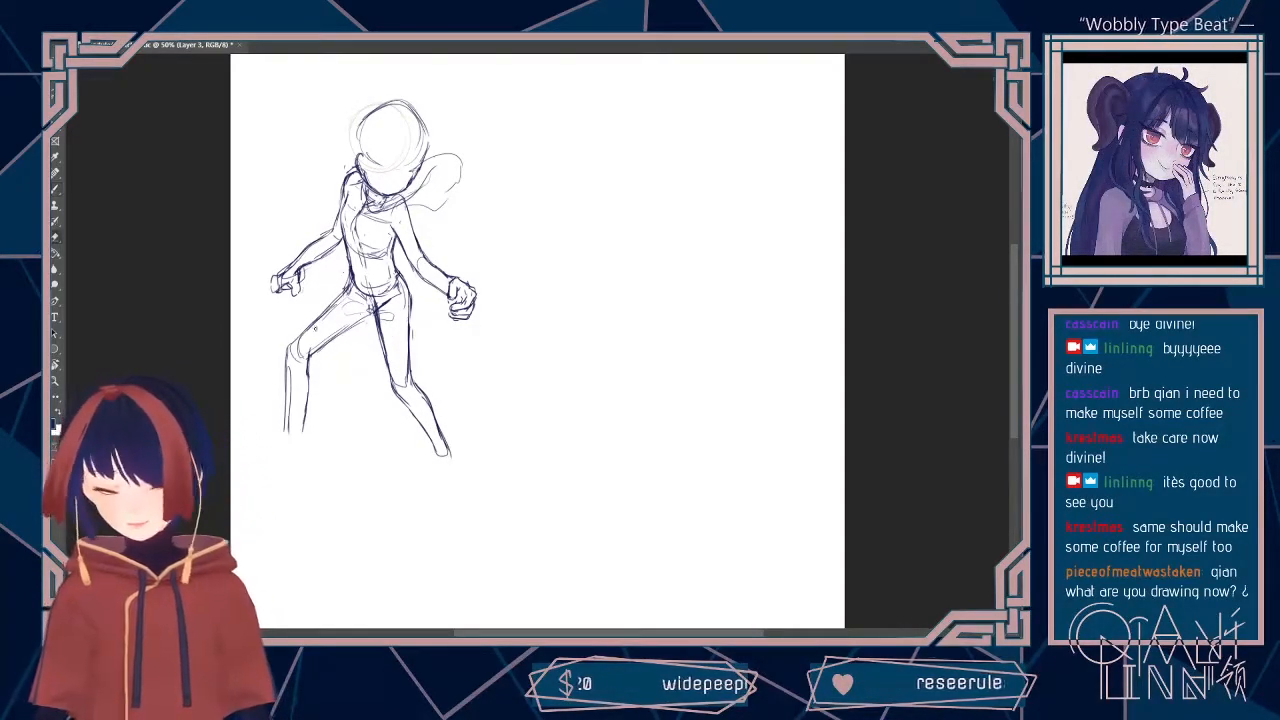
Step: Rework the bent leg's knee contour and erase the old shin lines below it
drag(289, 362, 291, 426)
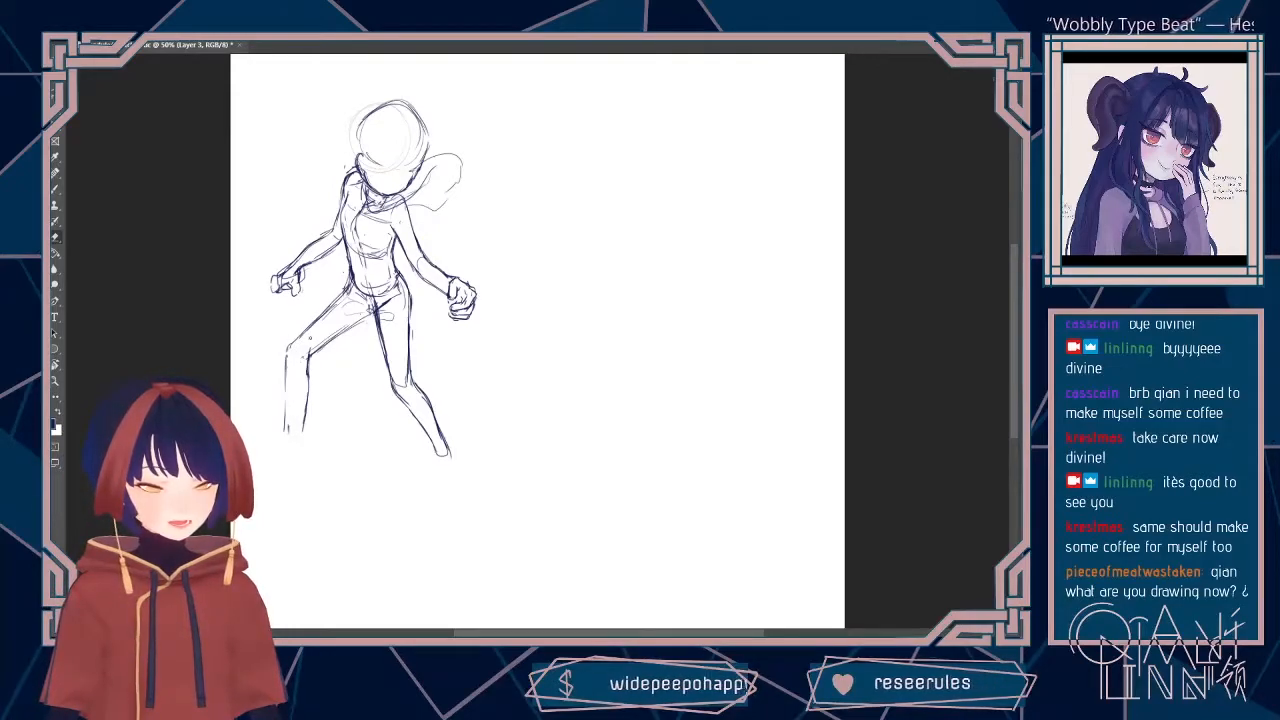
drag(340, 300, 305, 335)
key(b)
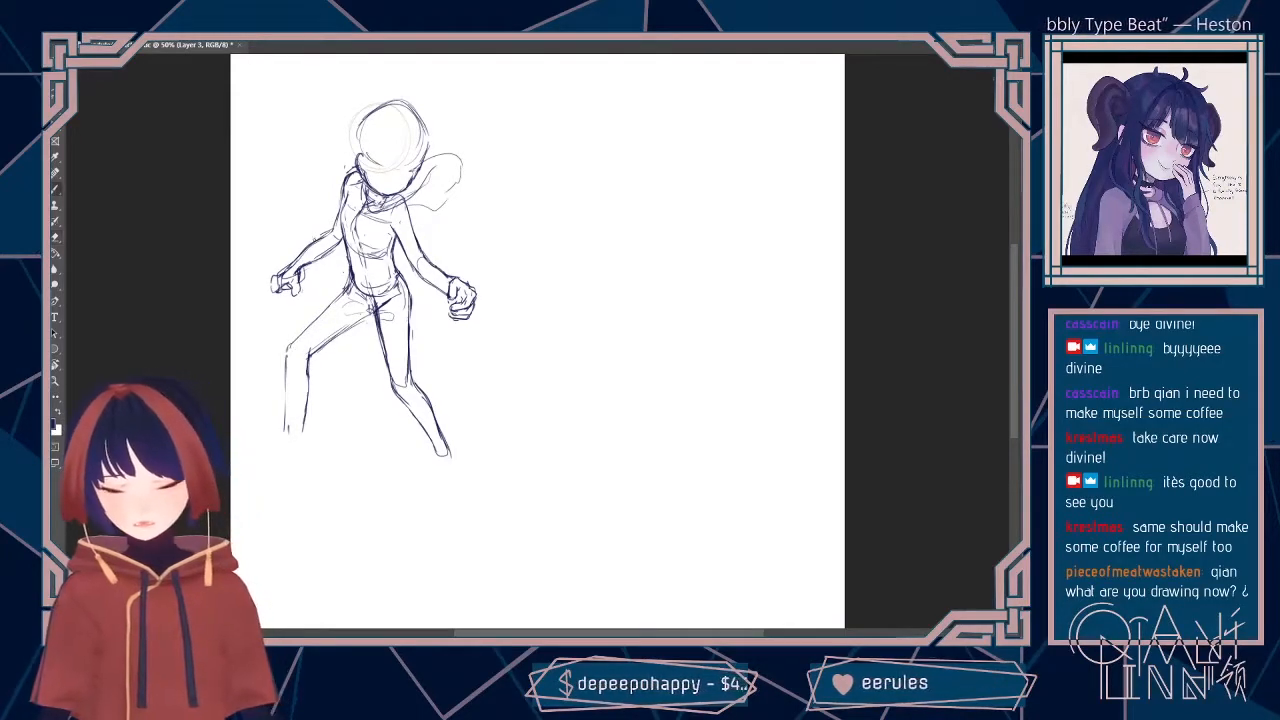
mouse_move(295, 341)
mouse_down()
mouse_move(347, 286)
mouse_move(293, 349)
mouse_move(306, 358)
mouse_move(366, 316)
mouse_move(311, 369)
mouse_move(307, 411)
mouse_up()
key(e)
mouse_move(310, 351)
mouse_down()
mouse_move(304, 431)
mouse_move(309, 410)
mouse_up()
mouse_move(292, 344)
mouse_down()
mouse_move(288, 384)
mouse_move(309, 394)
mouse_move(288, 420)
mouse_up()
Step: Redraw both sides of the bent leg's shin from the knee down to the ankle
key(b)
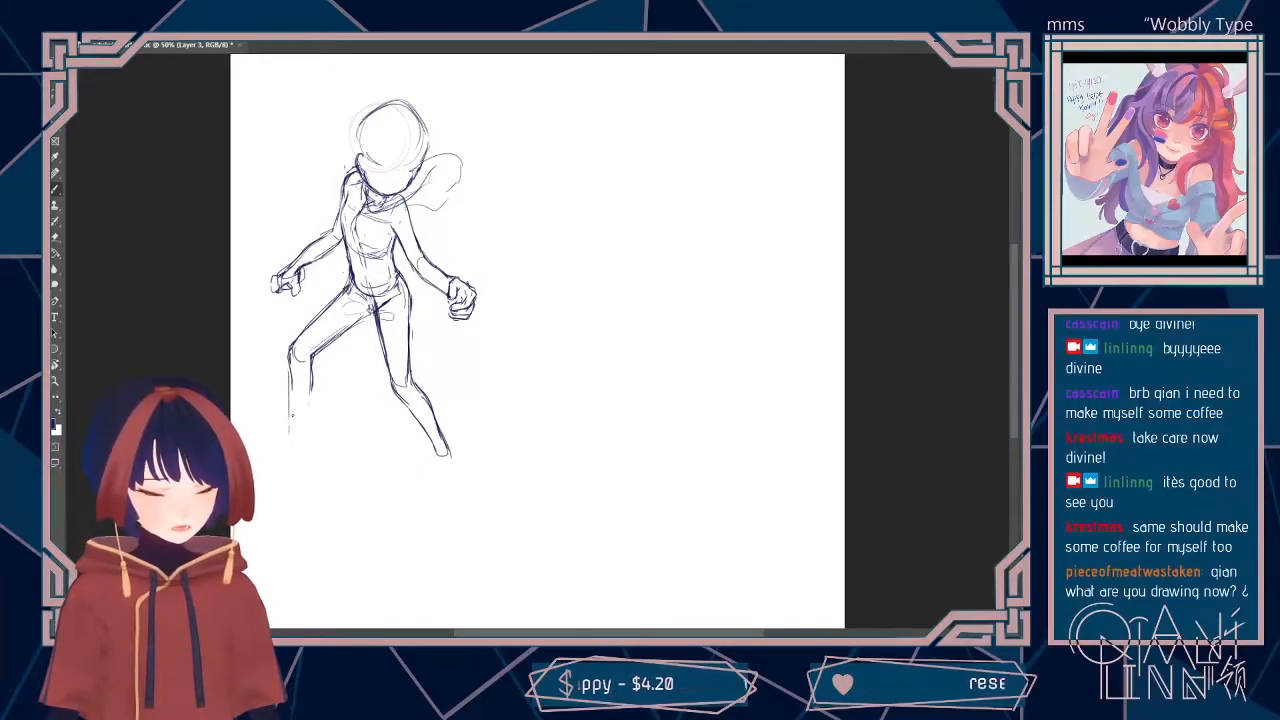
drag(294, 376, 289, 428)
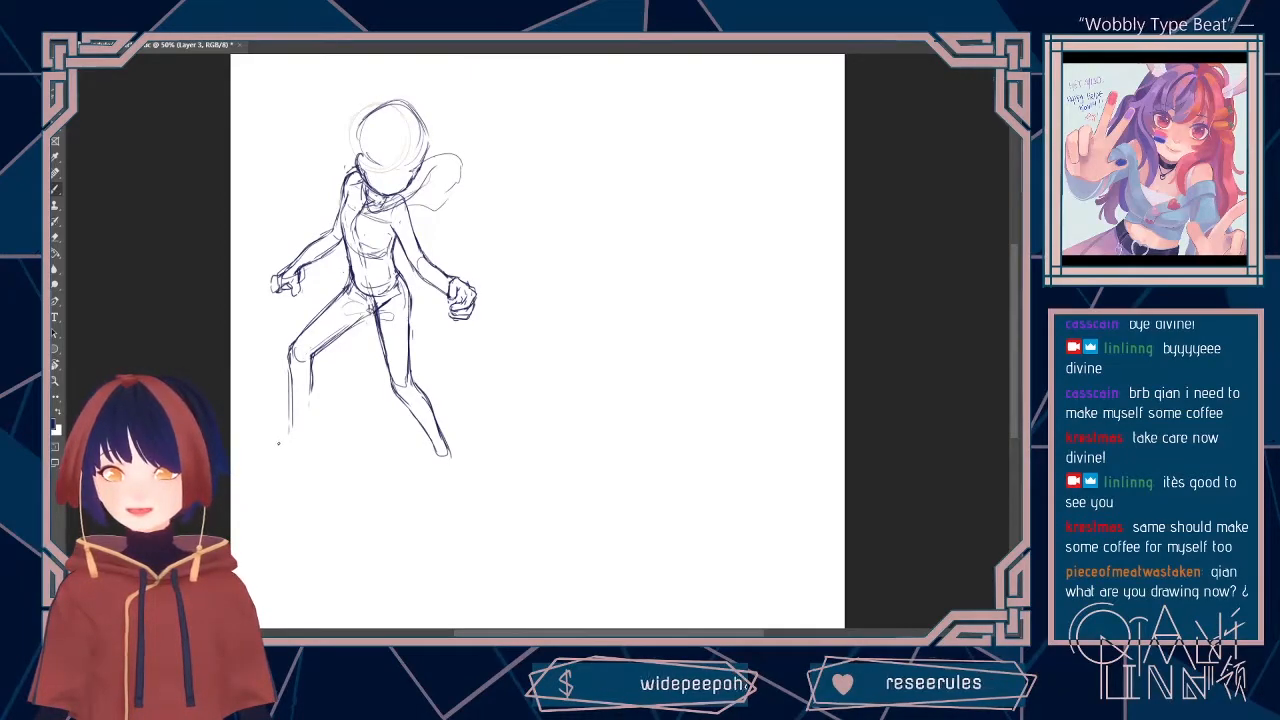
drag(292, 374, 289, 426)
drag(311, 360, 304, 438)
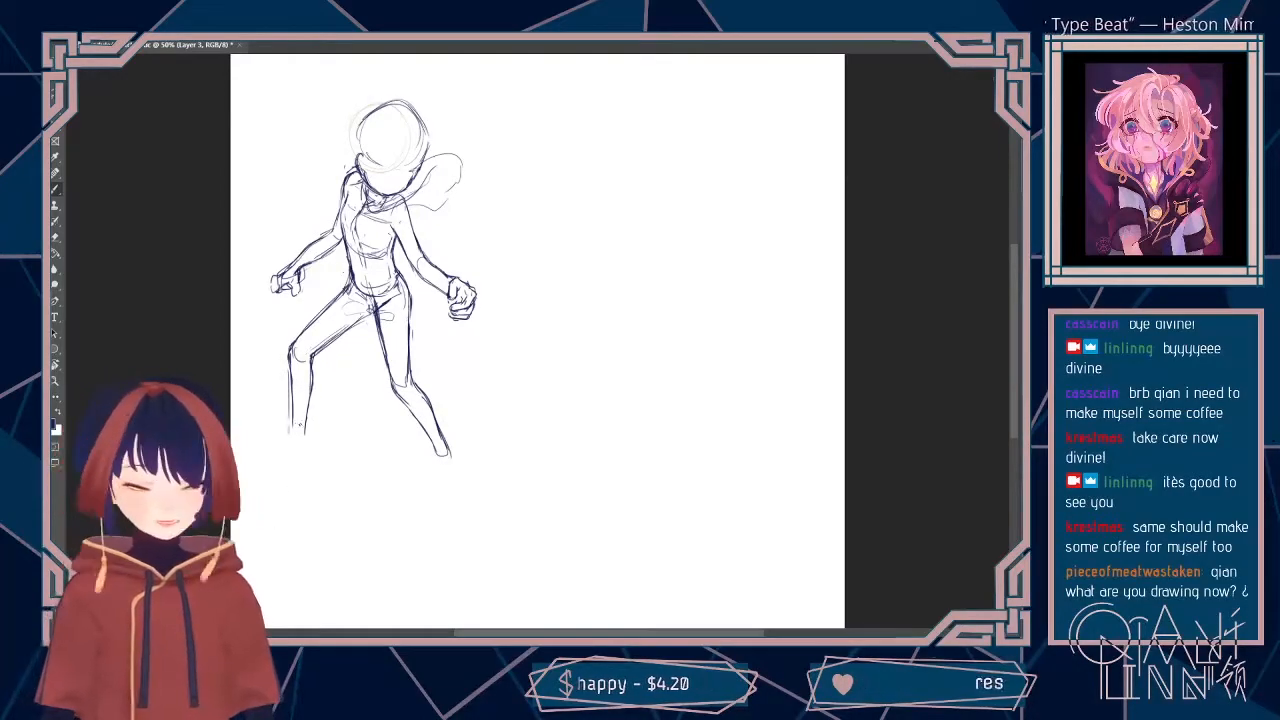
drag(293, 428, 295, 440)
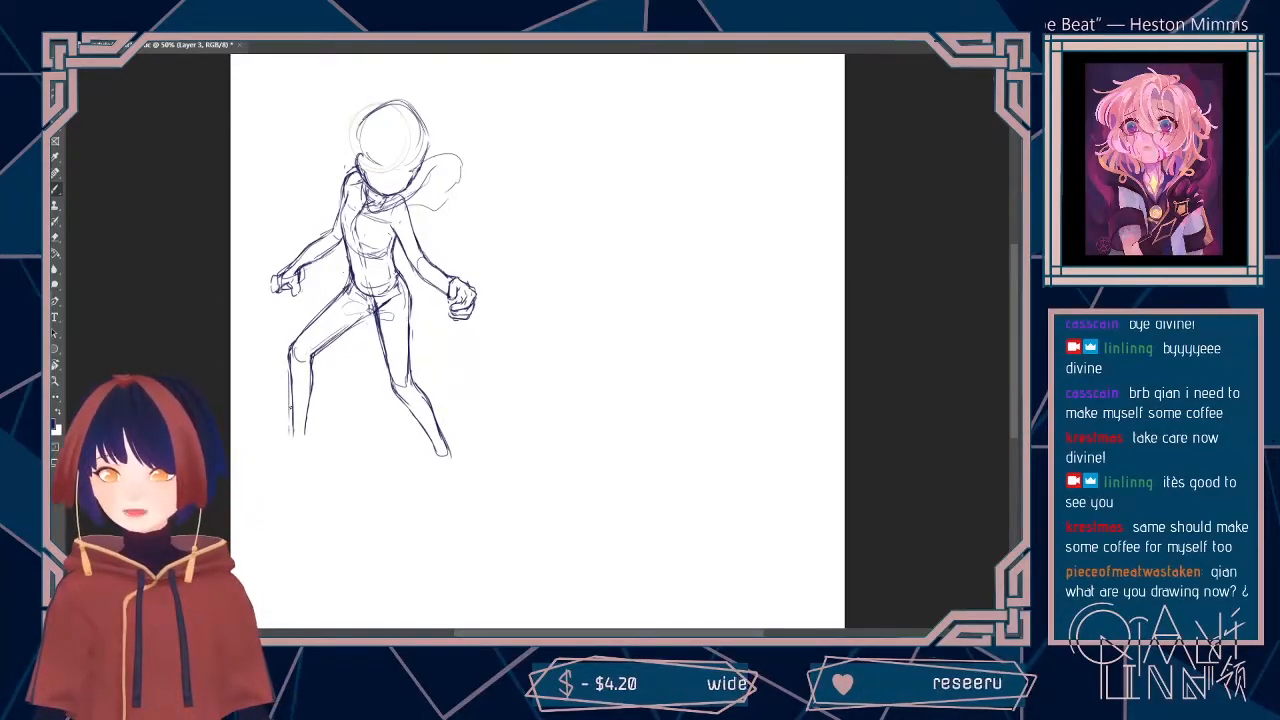
Step: Sketch simple foot shapes at the ends of both legs, cleaning up the bent leg's foot
mouse_move(289, 443)
mouse_down()
mouse_move(270, 467)
mouse_move(300, 469)
mouse_up()
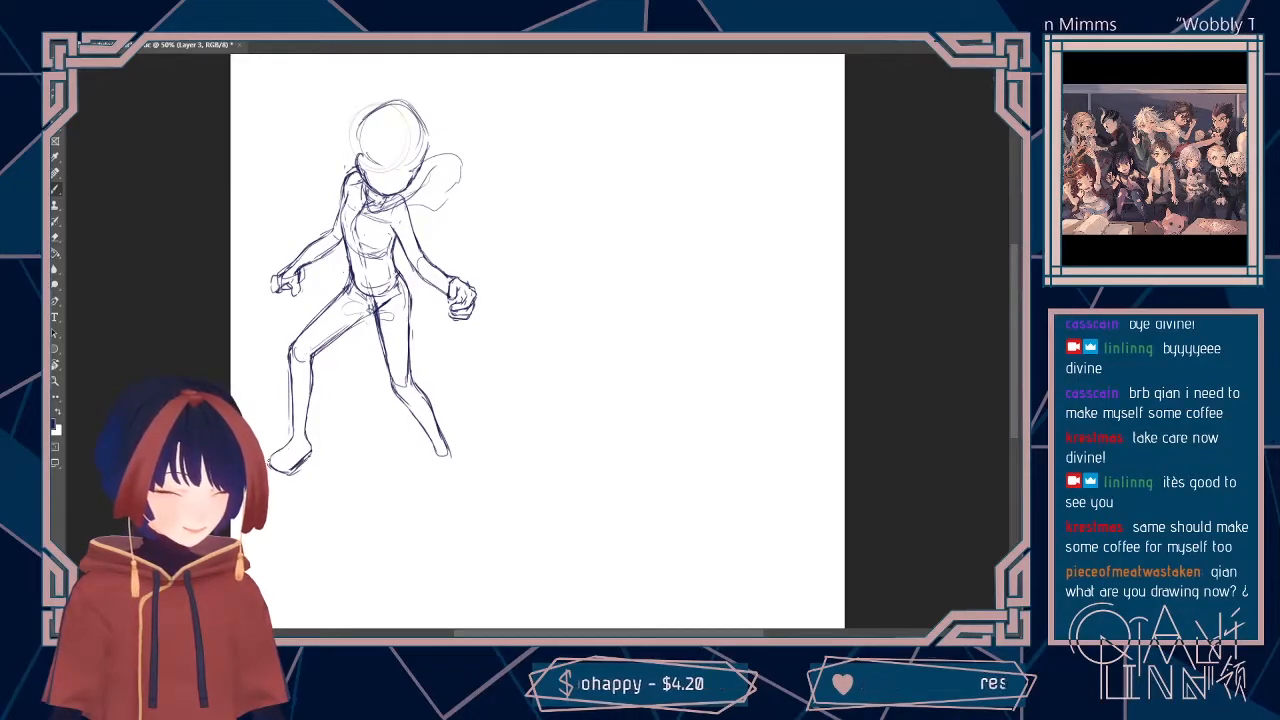
key(e)
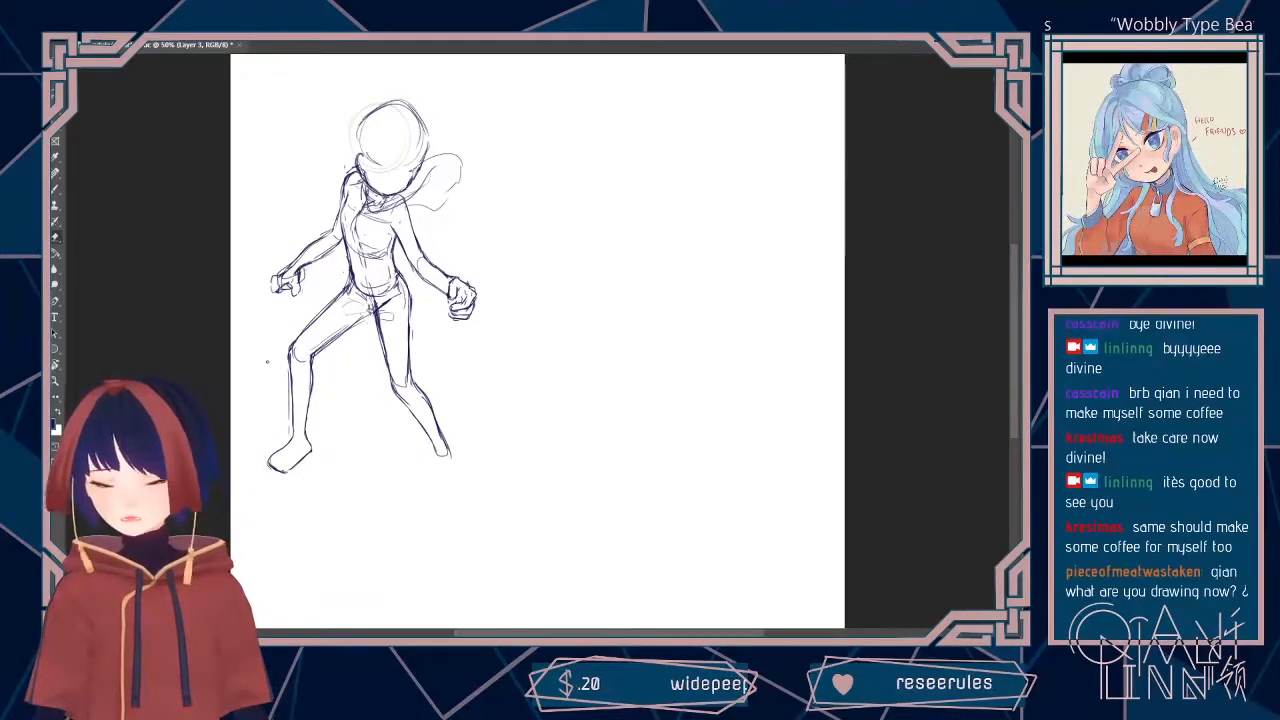
key(b)
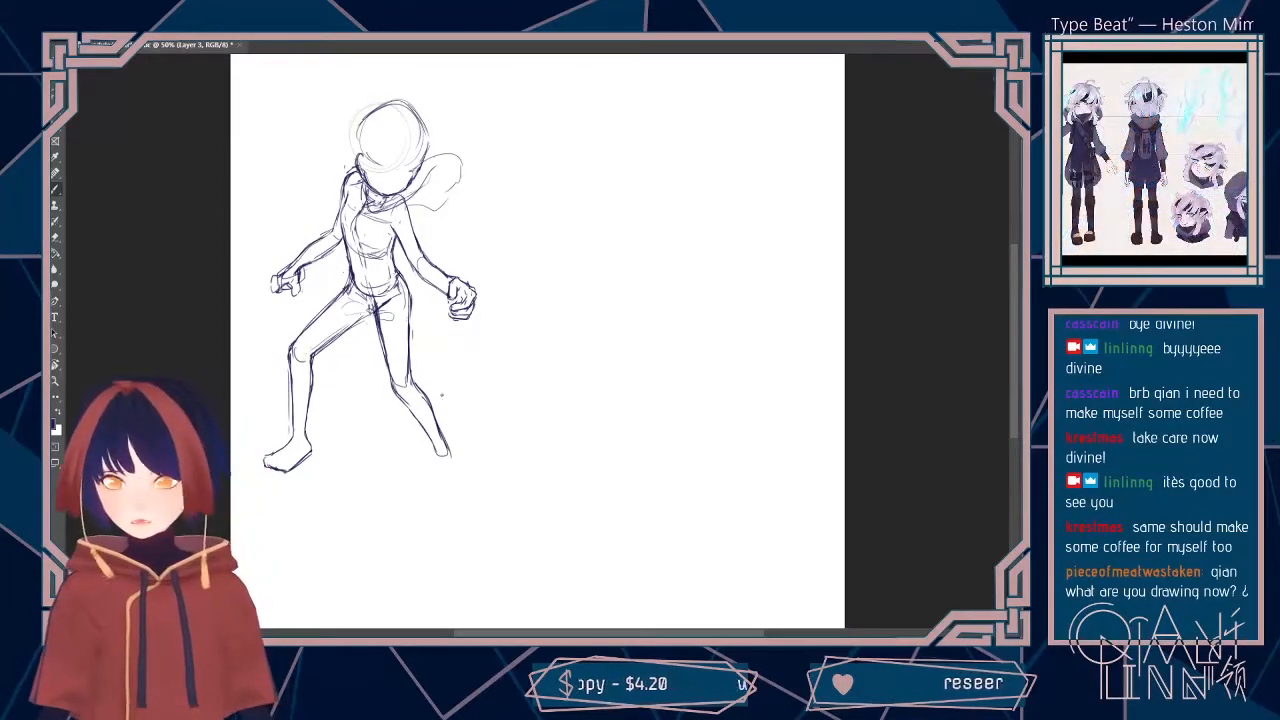
mouse_move(450, 448)
mouse_down()
mouse_move(457, 468)
mouse_move(442, 488)
mouse_move(458, 497)
mouse_move(460, 476)
mouse_move(462, 496)
mouse_up()
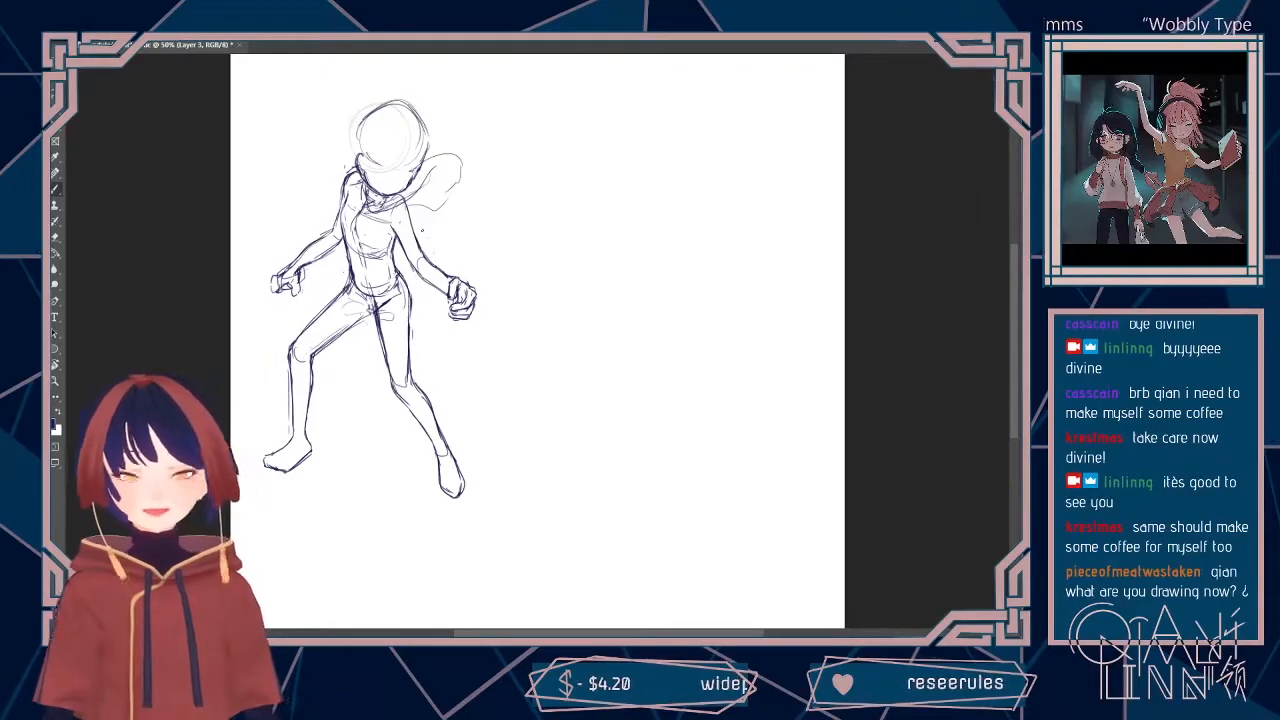
Step: Sketch a straight stick-like fan rib extending diagonally from the fist of the outstretched arm
drag(467, 279, 499, 309)
drag(478, 288, 495, 305)
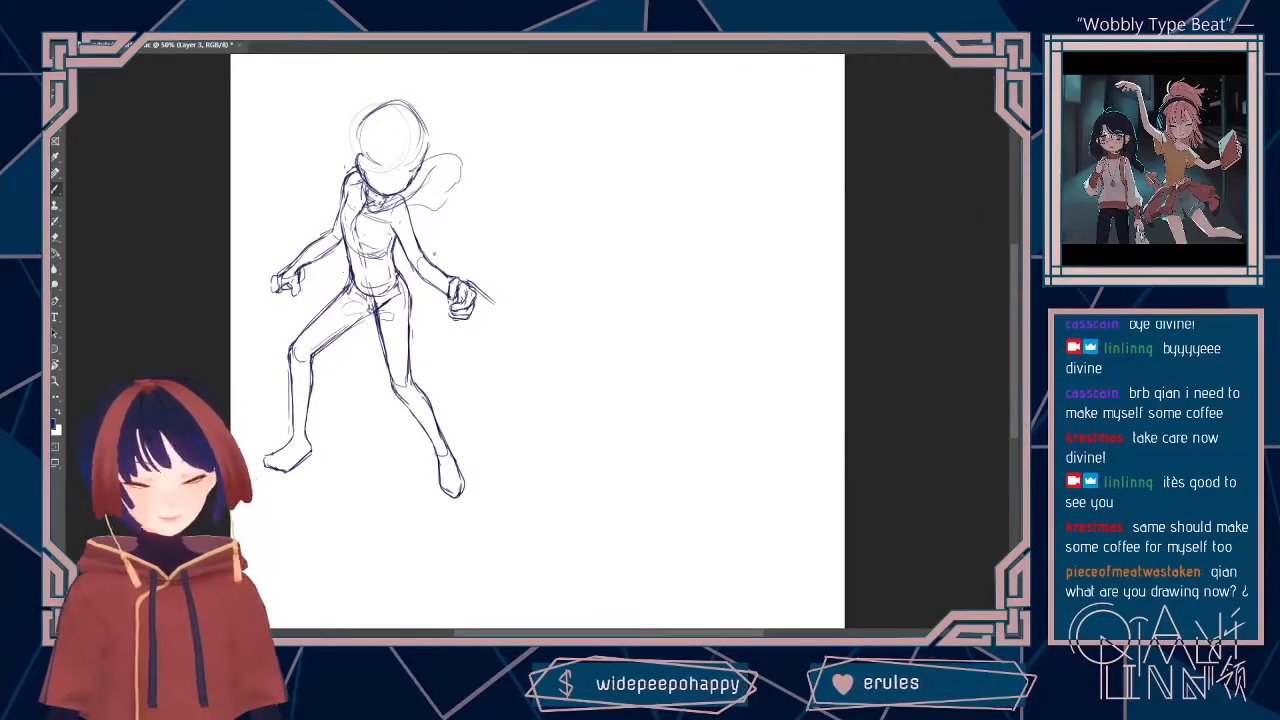
mouse_move(461, 293)
mouse_down()
mouse_move(498, 321)
mouse_move(467, 285)
mouse_move(479, 295)
mouse_up()
key(e)
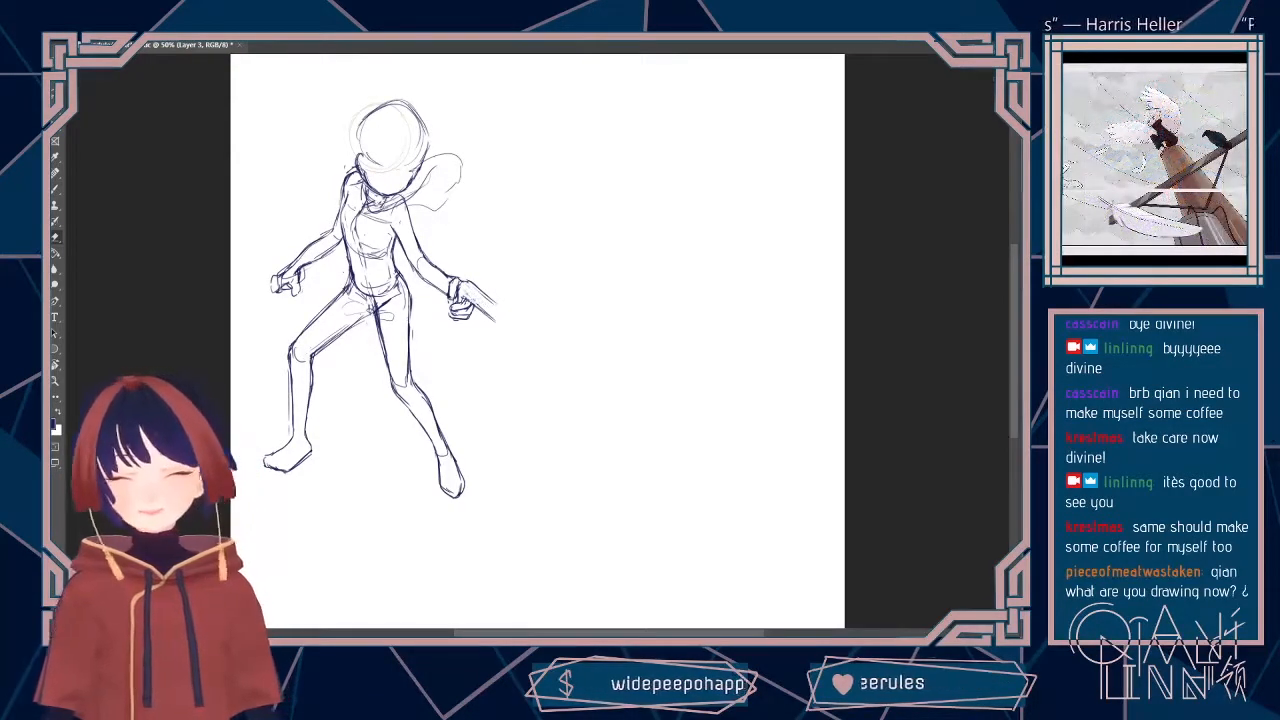
key(b)
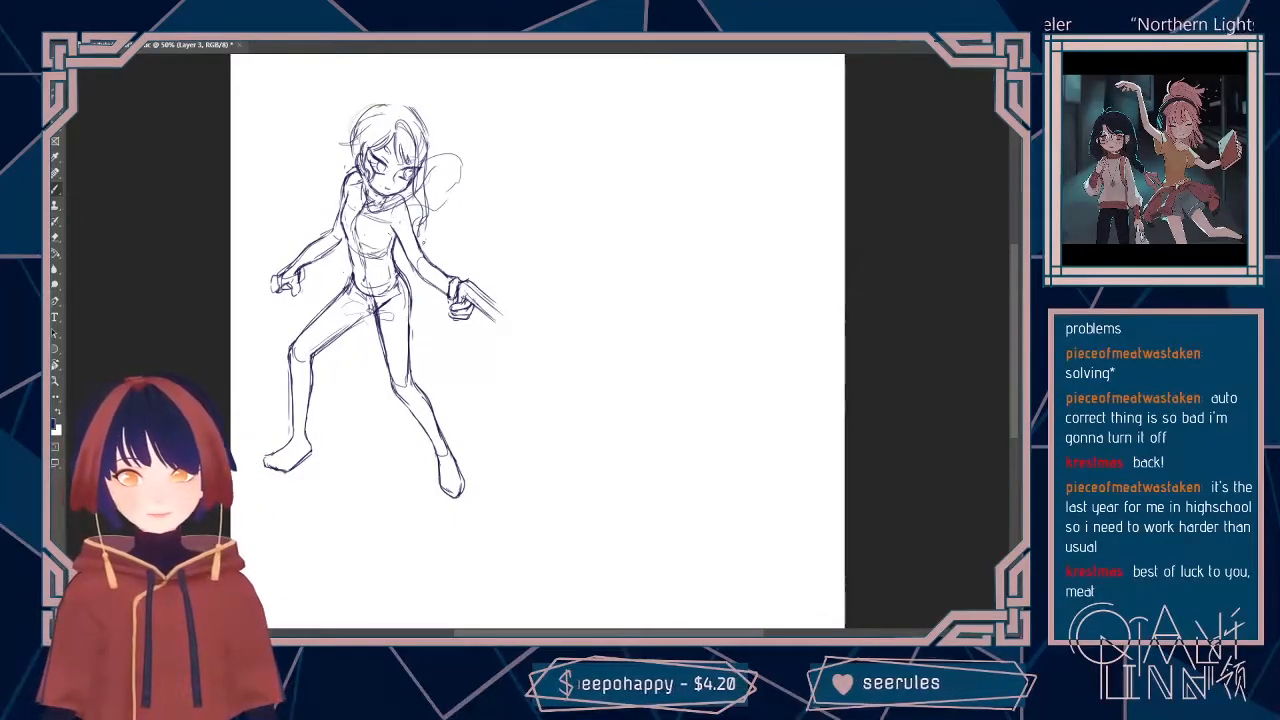
mouse_move(429, 262)
mouse_down()
mouse_move(446, 277)
mouse_move(433, 261)
mouse_up()
key(e)
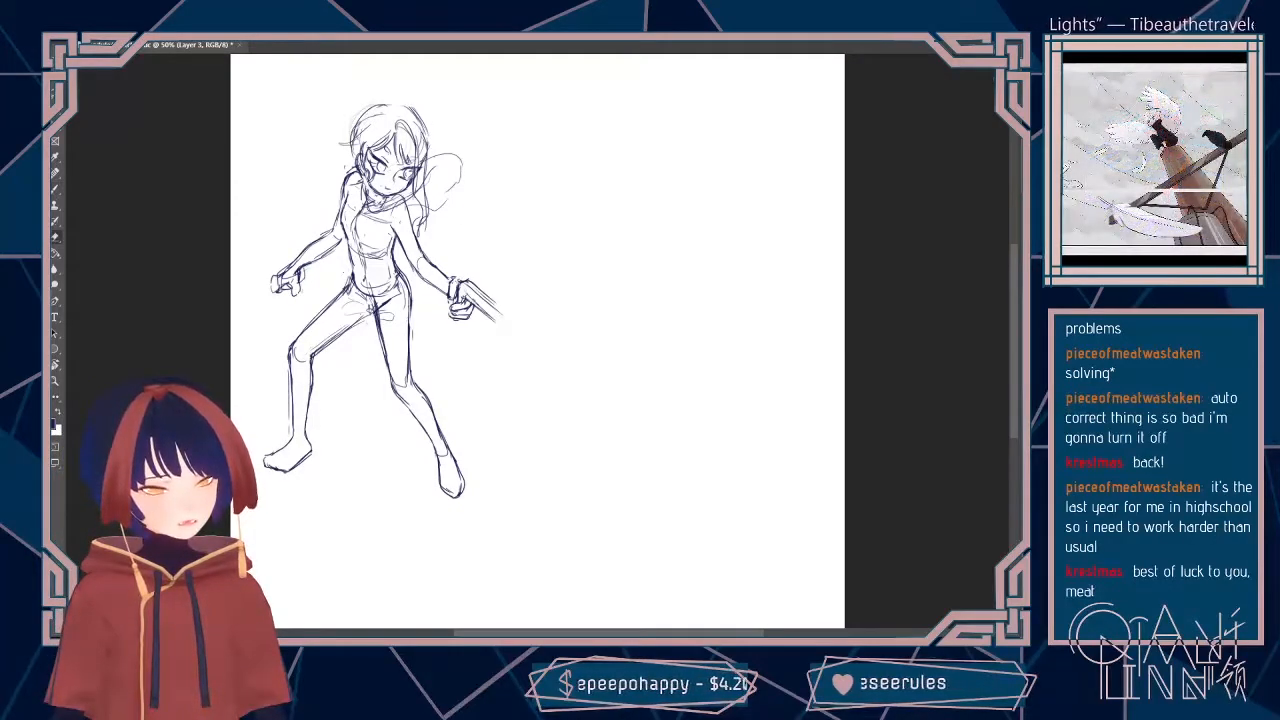
key(b)
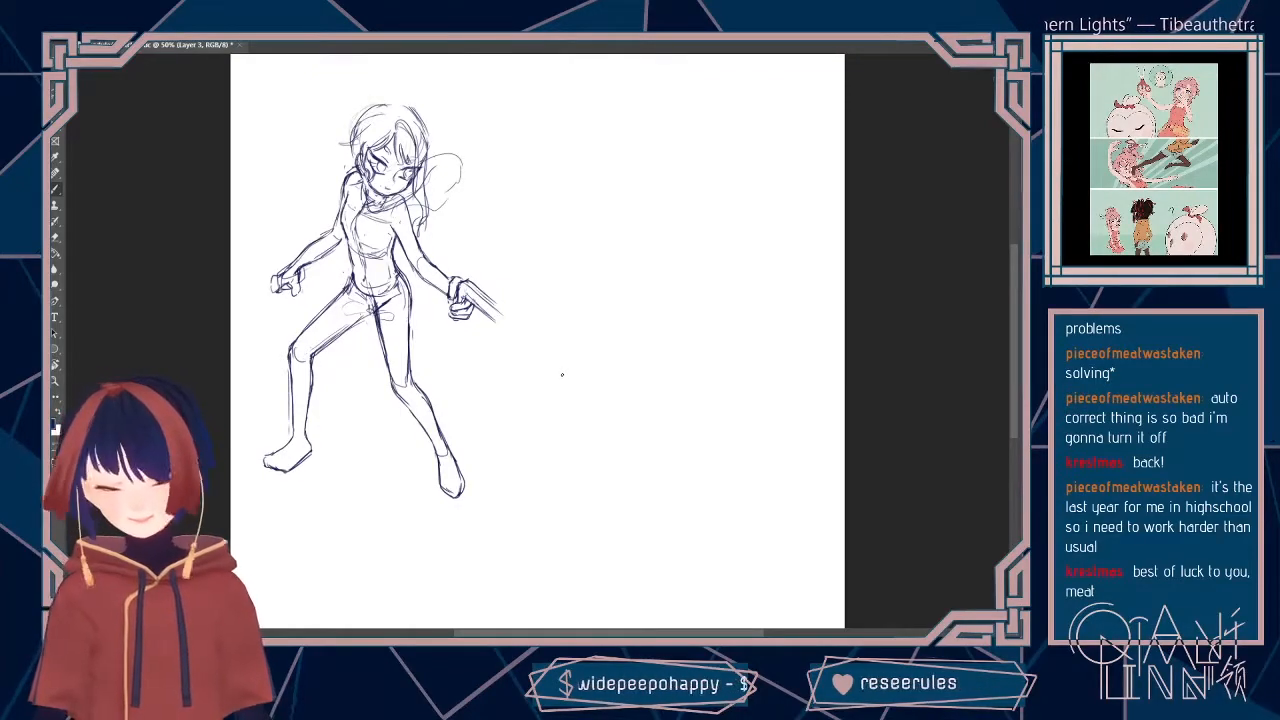
Step: Sketch the two outer side edges of an open fan spreading from the fist, trimming stray line ends
drag(457, 292, 443, 337)
drag(462, 276, 524, 279)
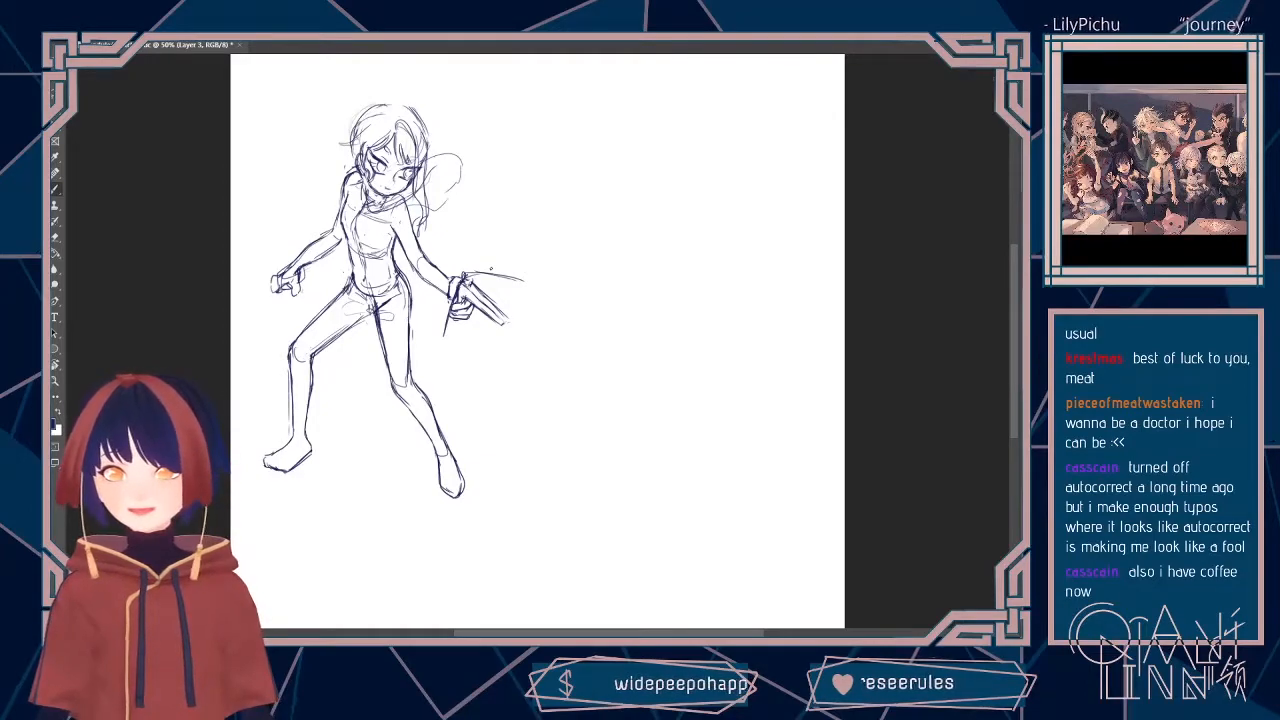
key(e)
drag(482, 270, 522, 284)
key(b)
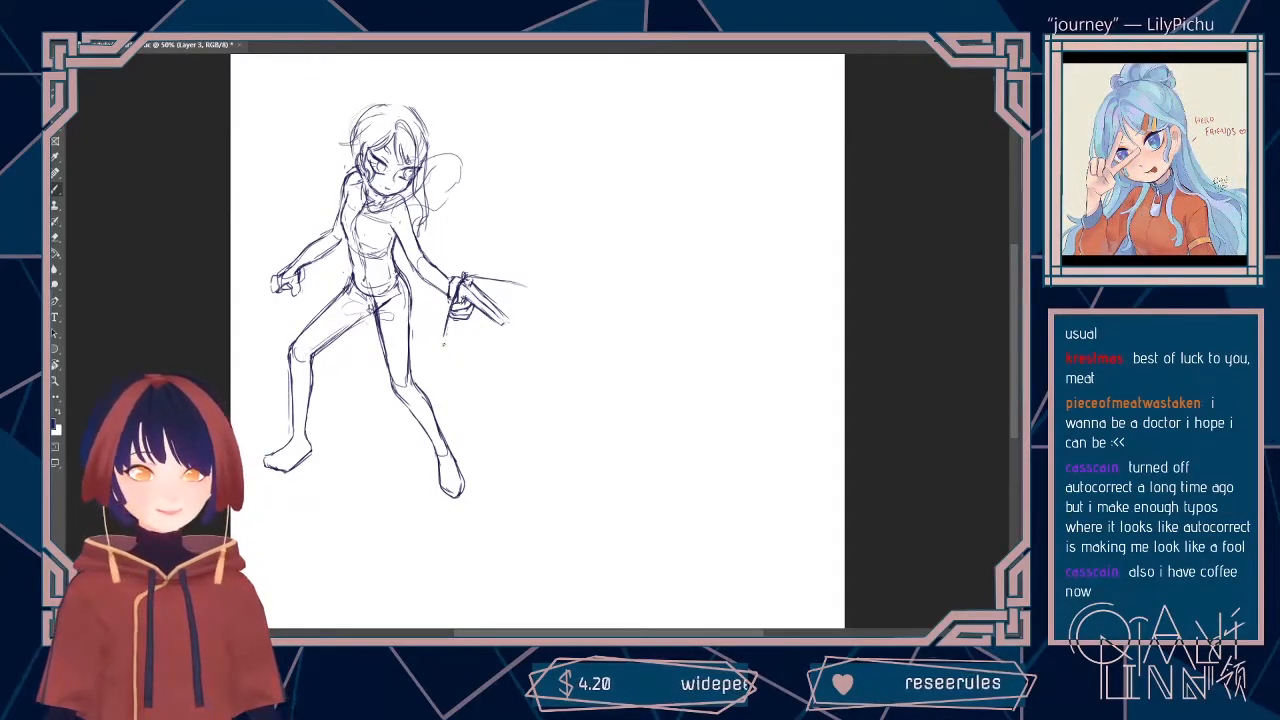
drag(446, 326, 438, 349)
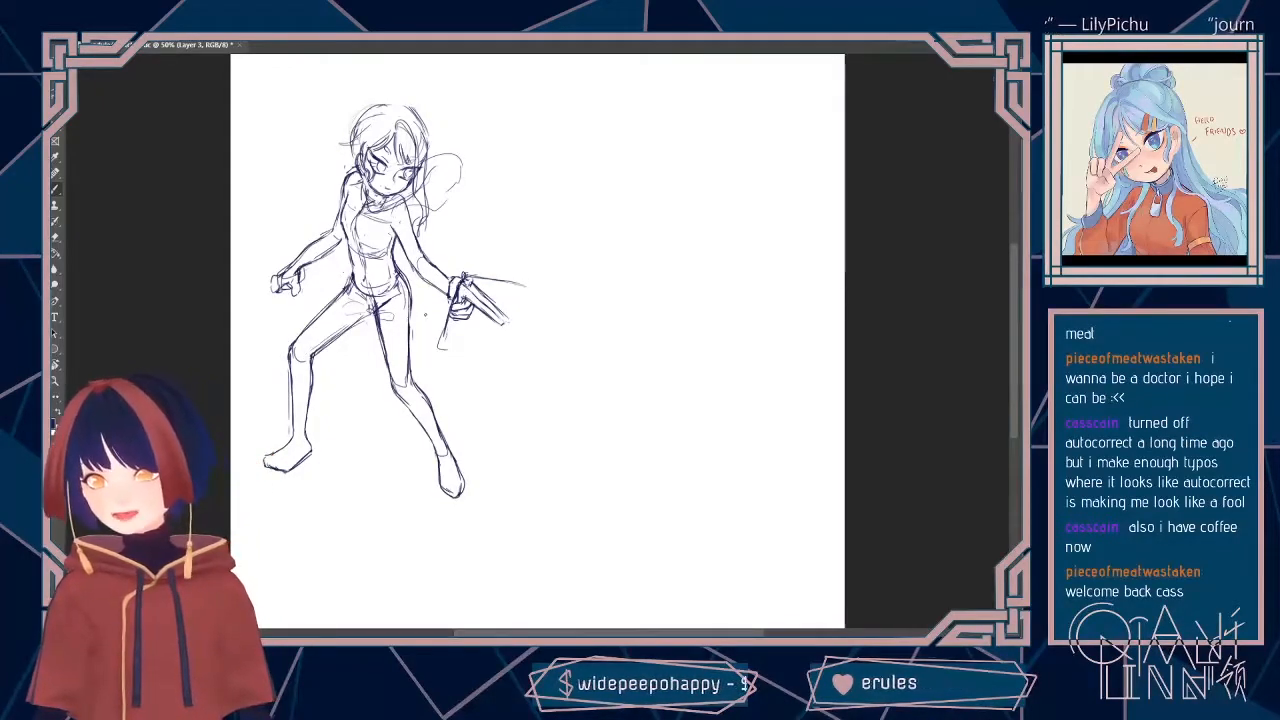
key(e)
drag(441, 332, 438, 347)
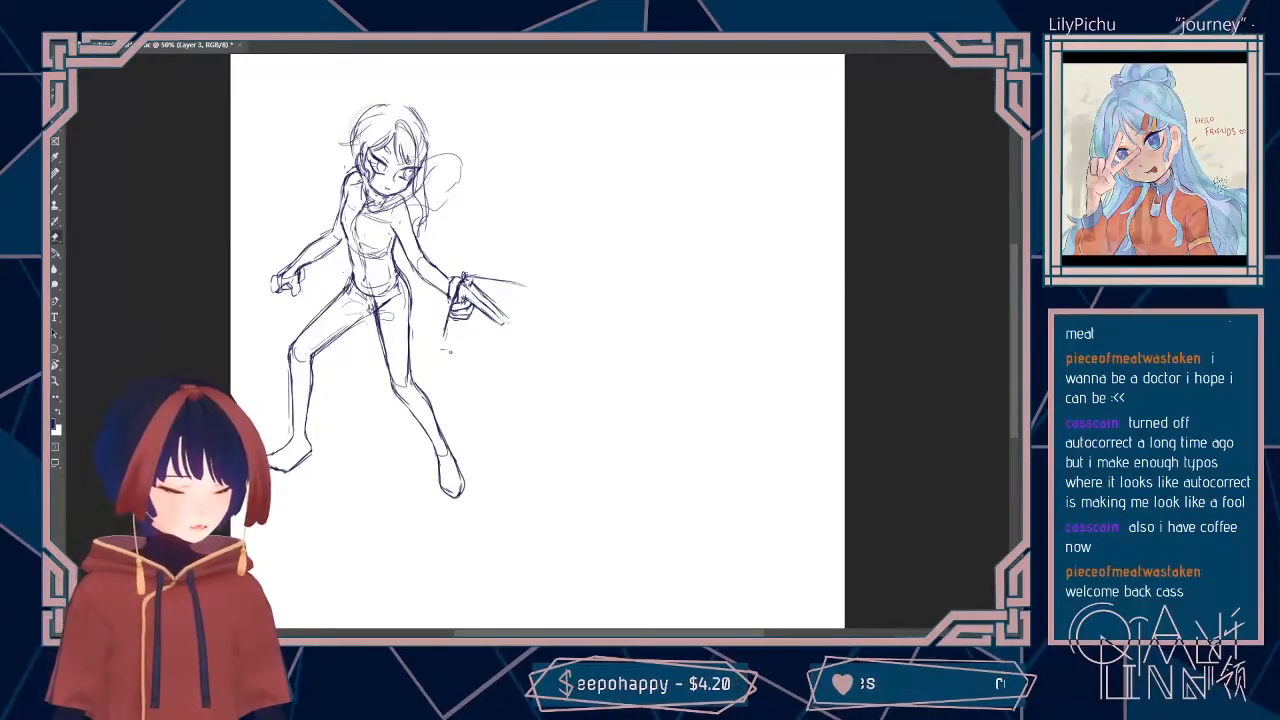
Step: Close the fan shape with curved outer edges on both sides of the central rib
key(b)
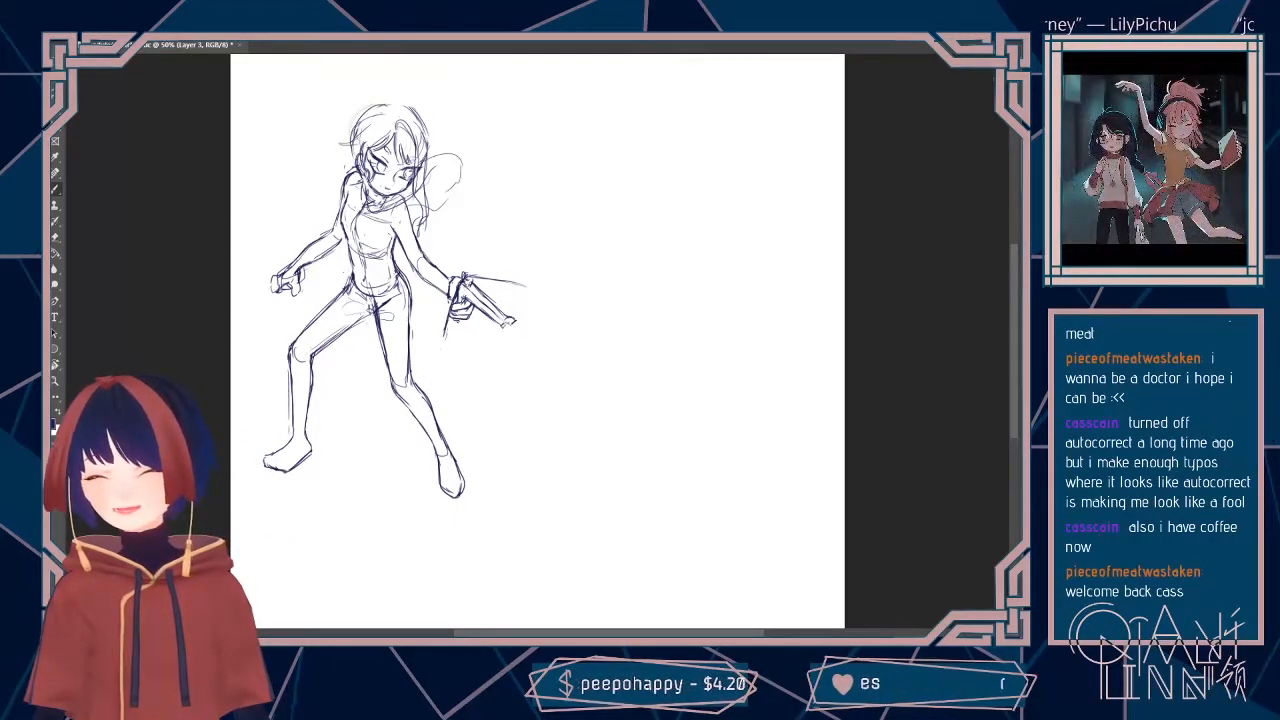
mouse_move(439, 337)
mouse_down()
mouse_move(513, 322)
mouse_move(526, 286)
mouse_move(513, 315)
mouse_up()
mouse_move(437, 339)
mouse_down()
mouse_move(515, 323)
mouse_move(503, 331)
mouse_up()
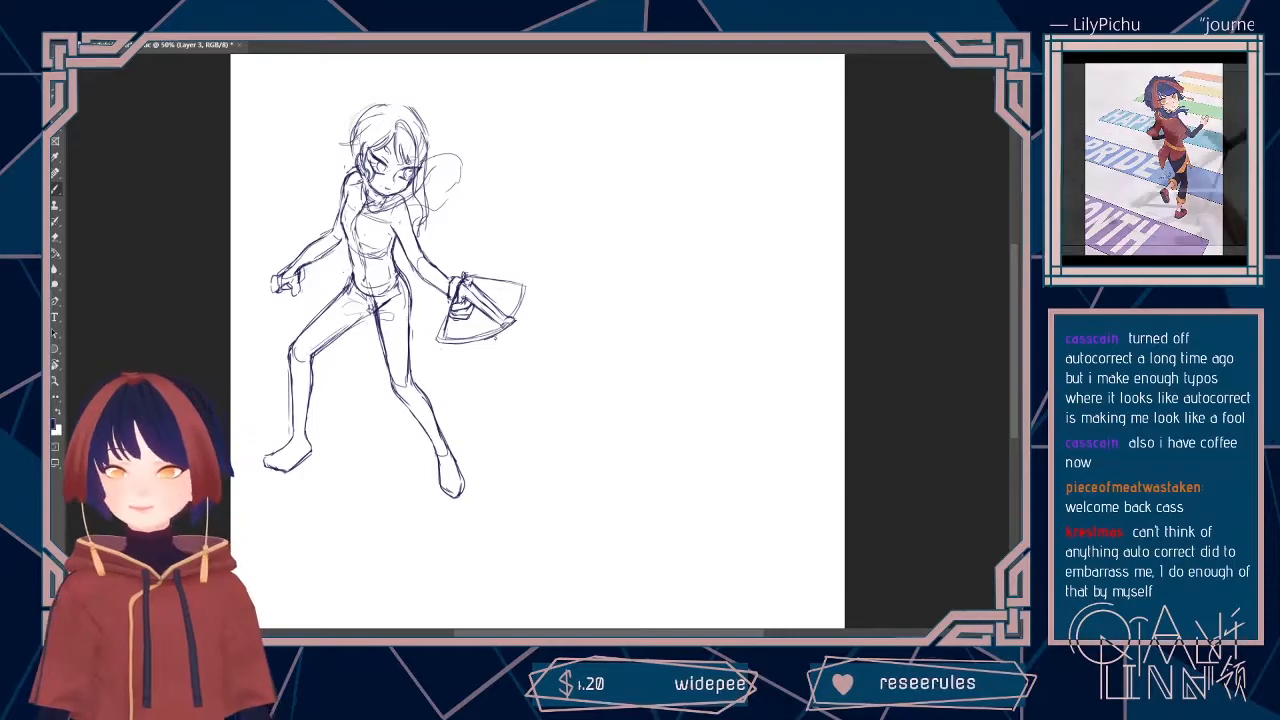
drag(525, 286, 506, 325)
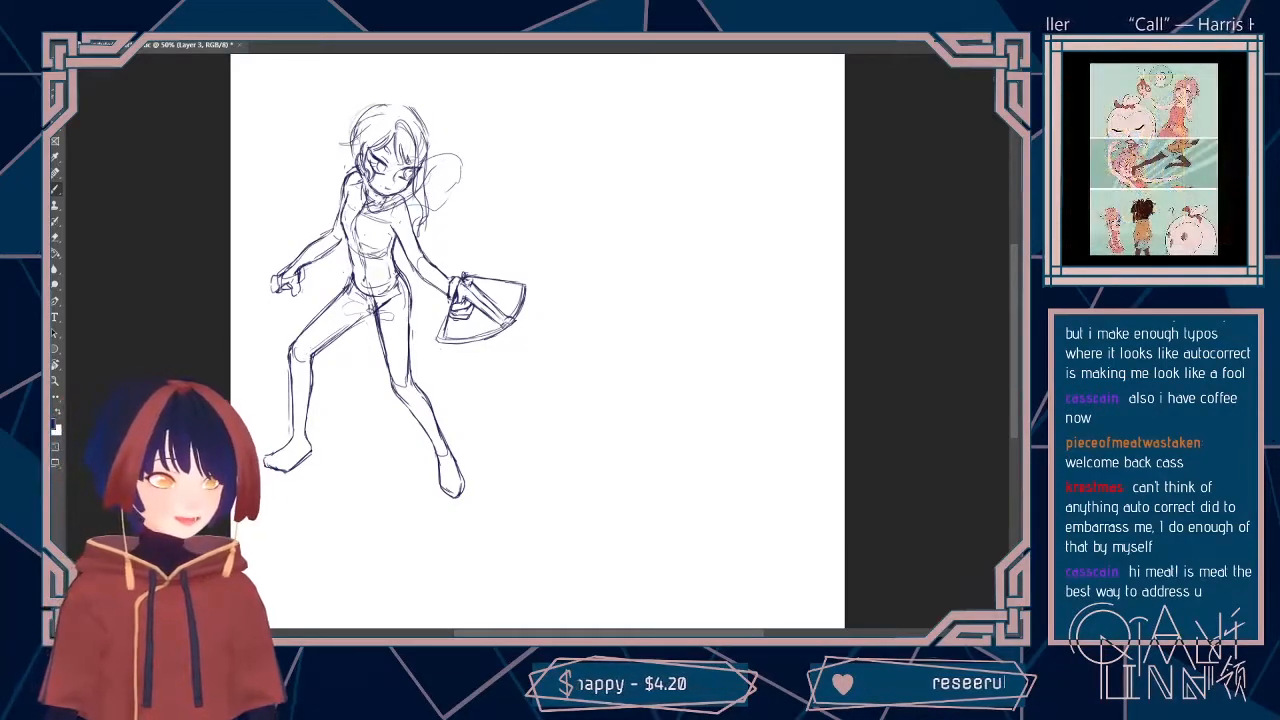
Step: Erase the rounded loop beside the head and sketch short curved hair strands in its place
drag(438, 152, 431, 184)
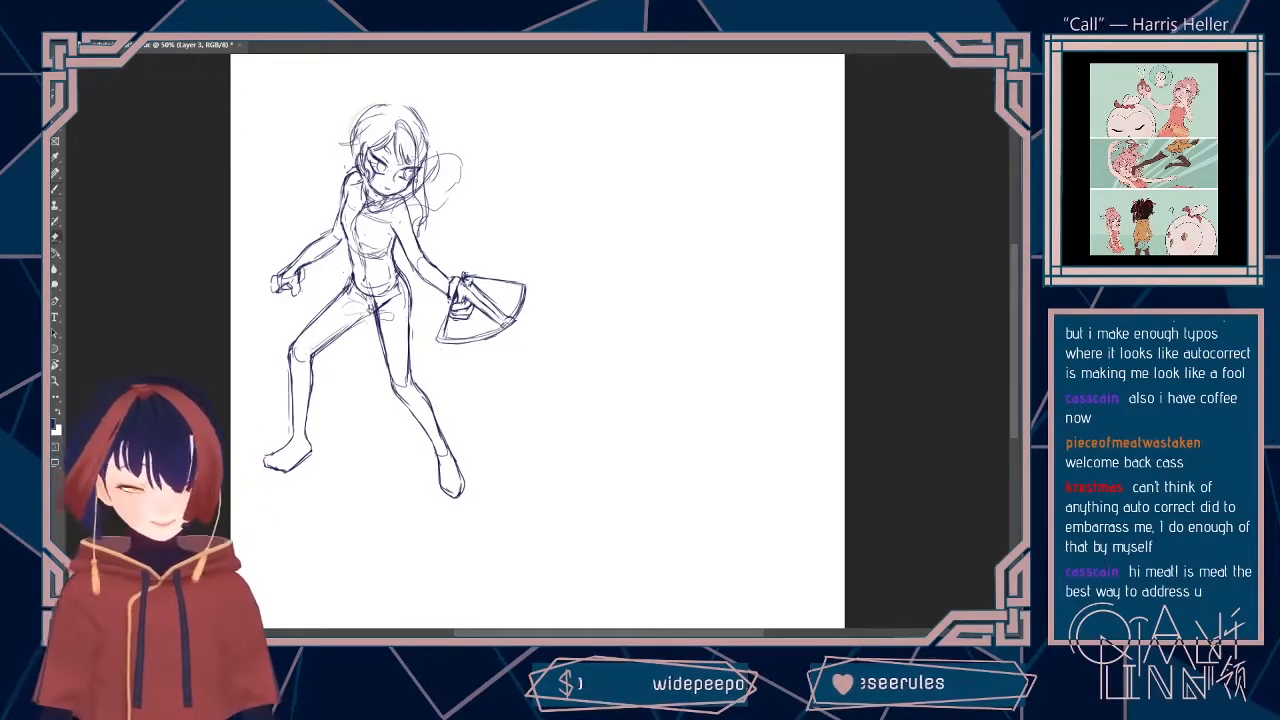
drag(421, 184, 426, 209)
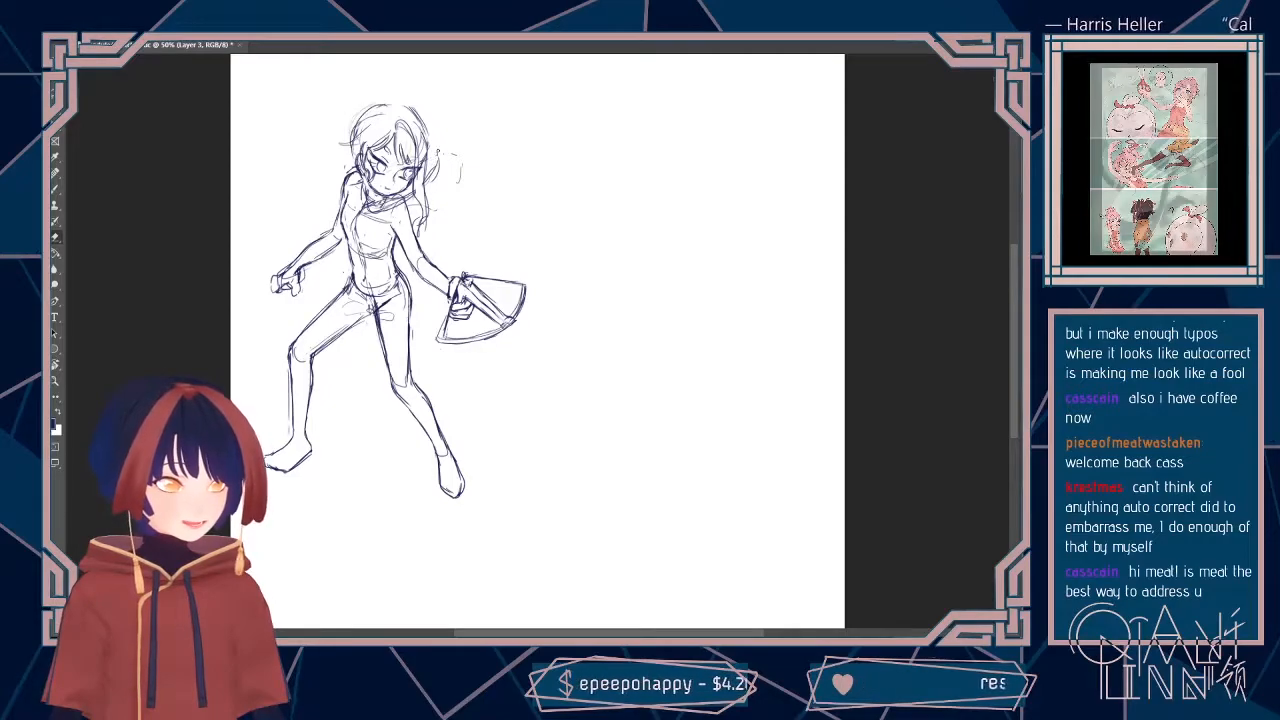
drag(461, 164, 459, 183)
mouse_move(366, 205)
mouse_down()
mouse_move(385, 208)
mouse_move(378, 217)
mouse_move(433, 196)
mouse_up()
key(b)
drag(355, 169, 361, 196)
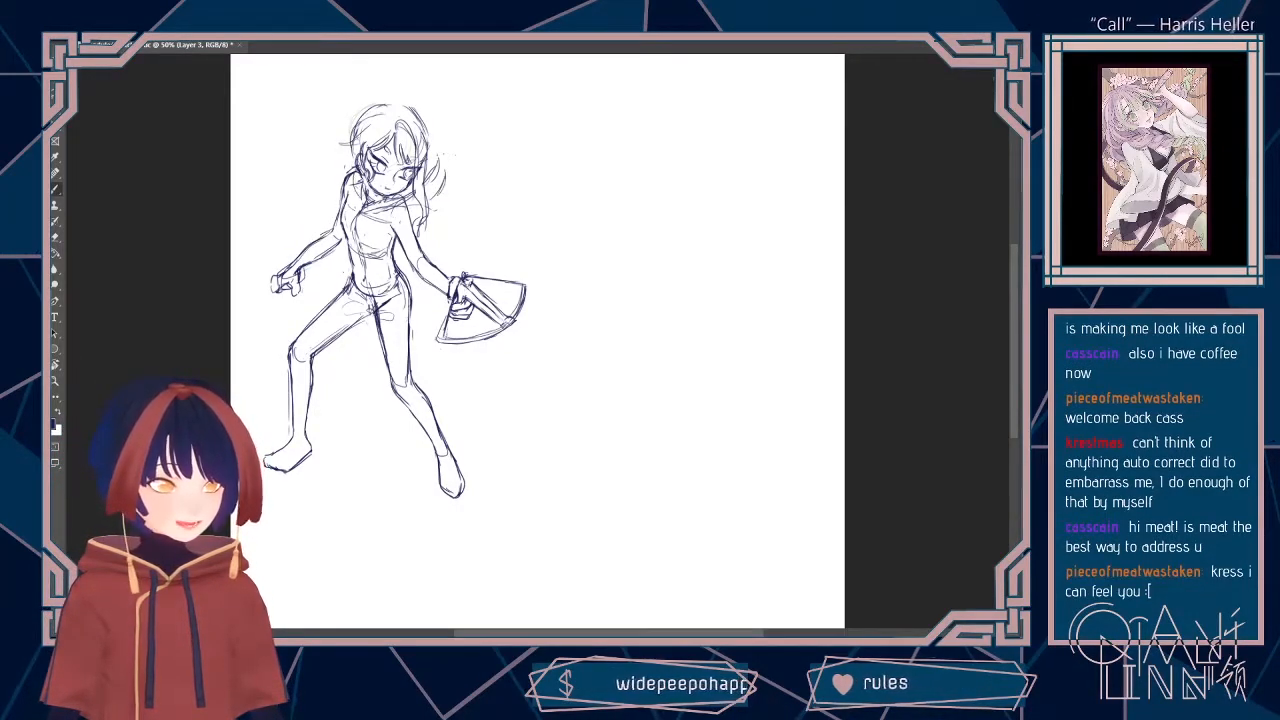
Step: Sketch a curved hair strand beside the head and a diagonal crossed neckline over the character's chest
mouse_move(429, 142)
mouse_down()
mouse_move(434, 170)
mouse_move(446, 164)
mouse_up()
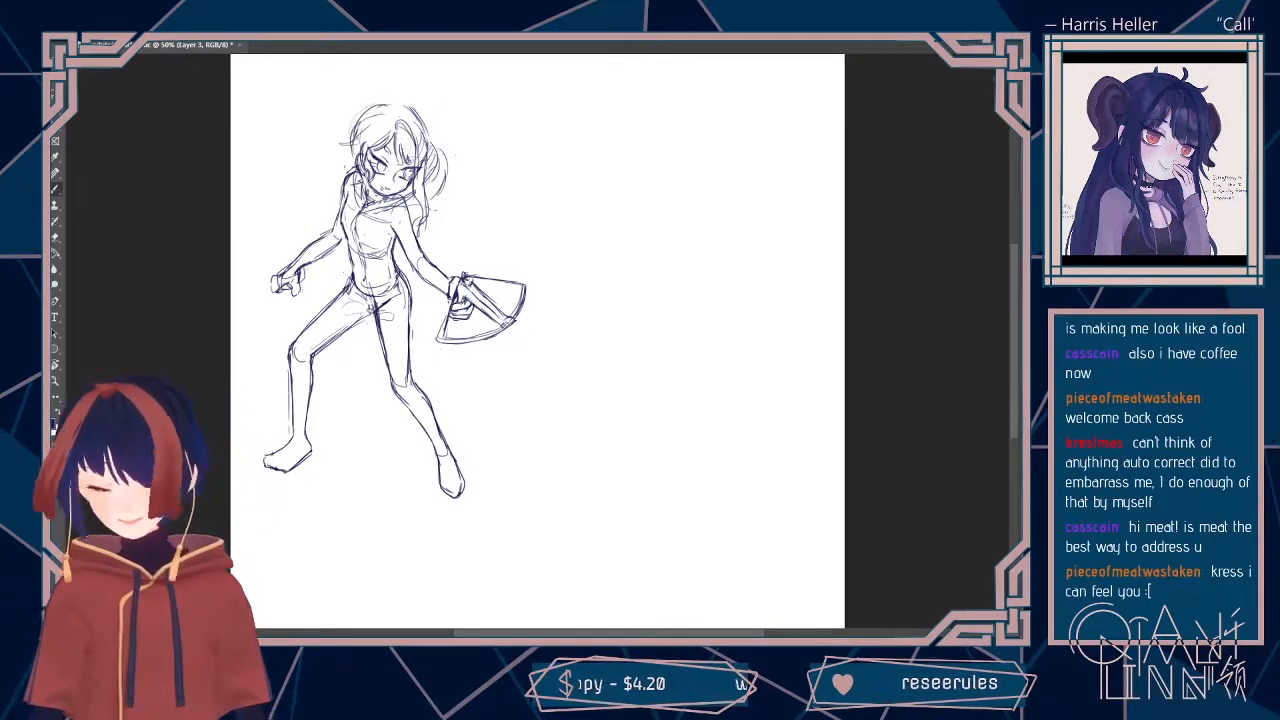
mouse_move(394, 208)
mouse_down()
mouse_move(350, 250)
mouse_move(347, 235)
mouse_move(349, 249)
mouse_up()
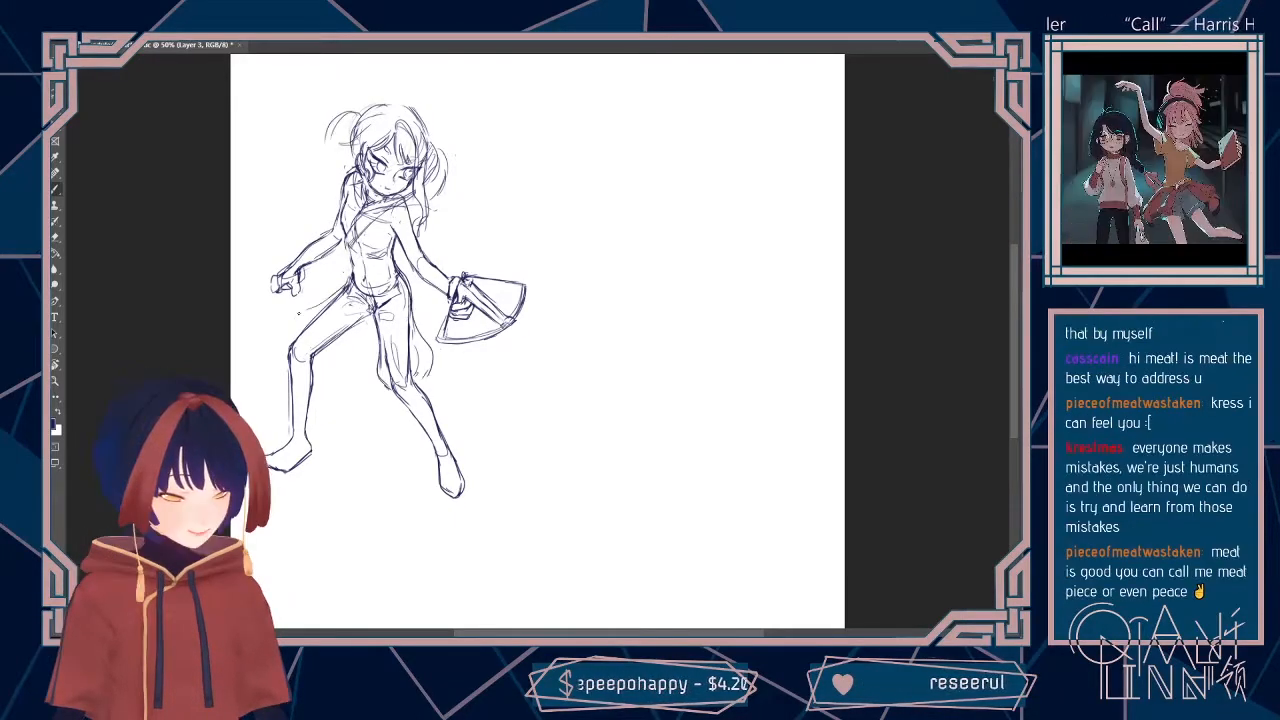
Step: Sketch loose, baggy knee-length trousers around both of the fan character's thighs
drag(306, 310, 288, 341)
mouse_move(322, 300)
mouse_down()
mouse_move(290, 342)
mouse_move(336, 359)
mouse_up()
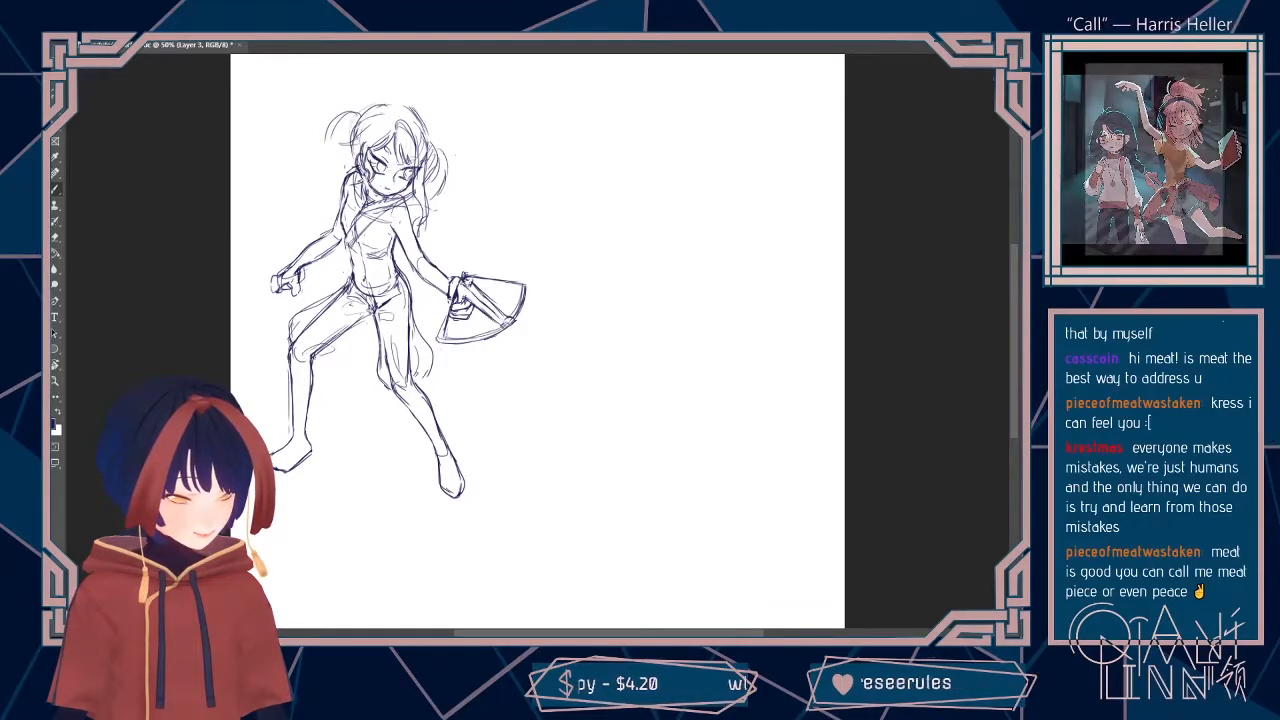
drag(367, 317, 315, 361)
drag(345, 341, 329, 361)
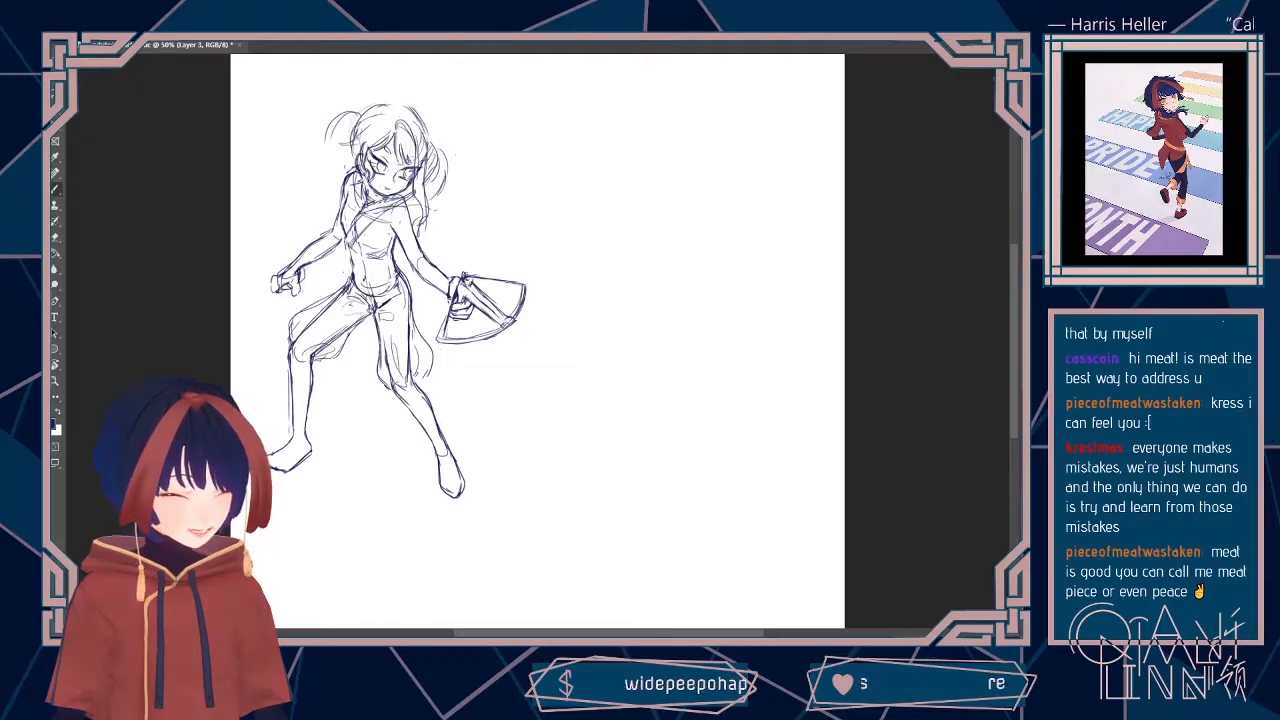
drag(327, 298, 290, 341)
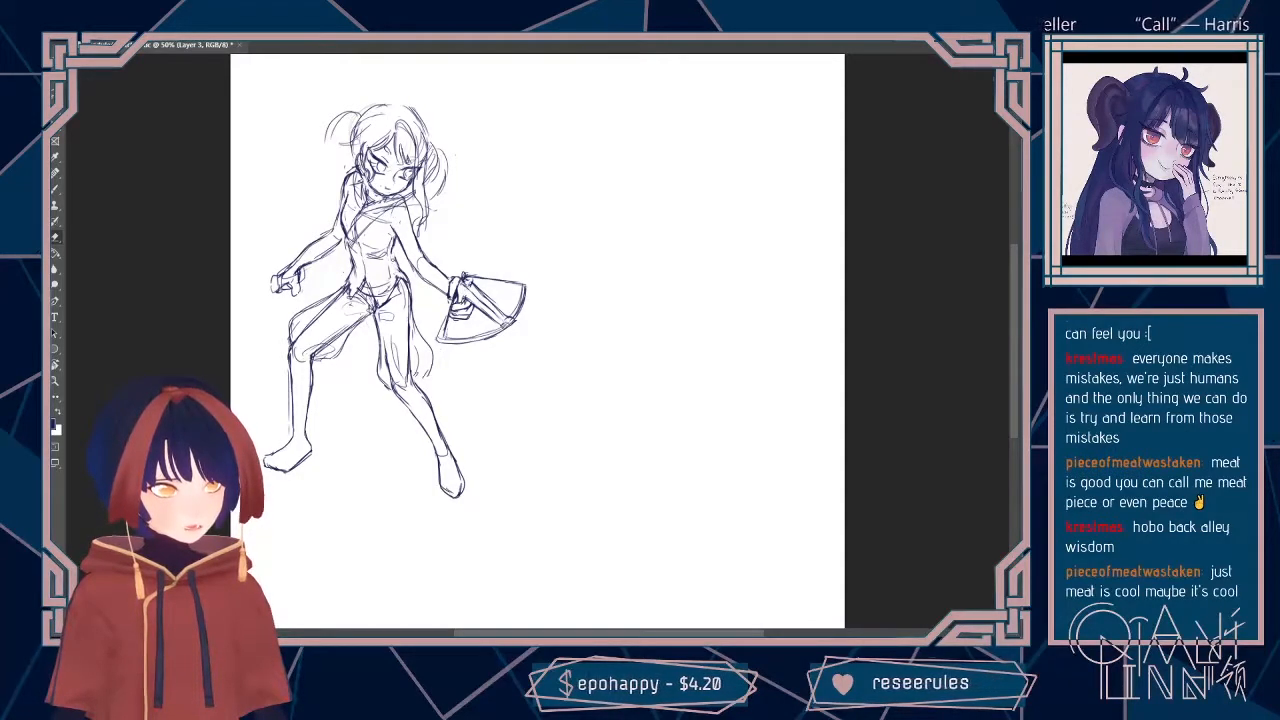
Step: Lasso the fan character's hips and legs, adjust them slightly with Free Transform, and deselect
key(b)
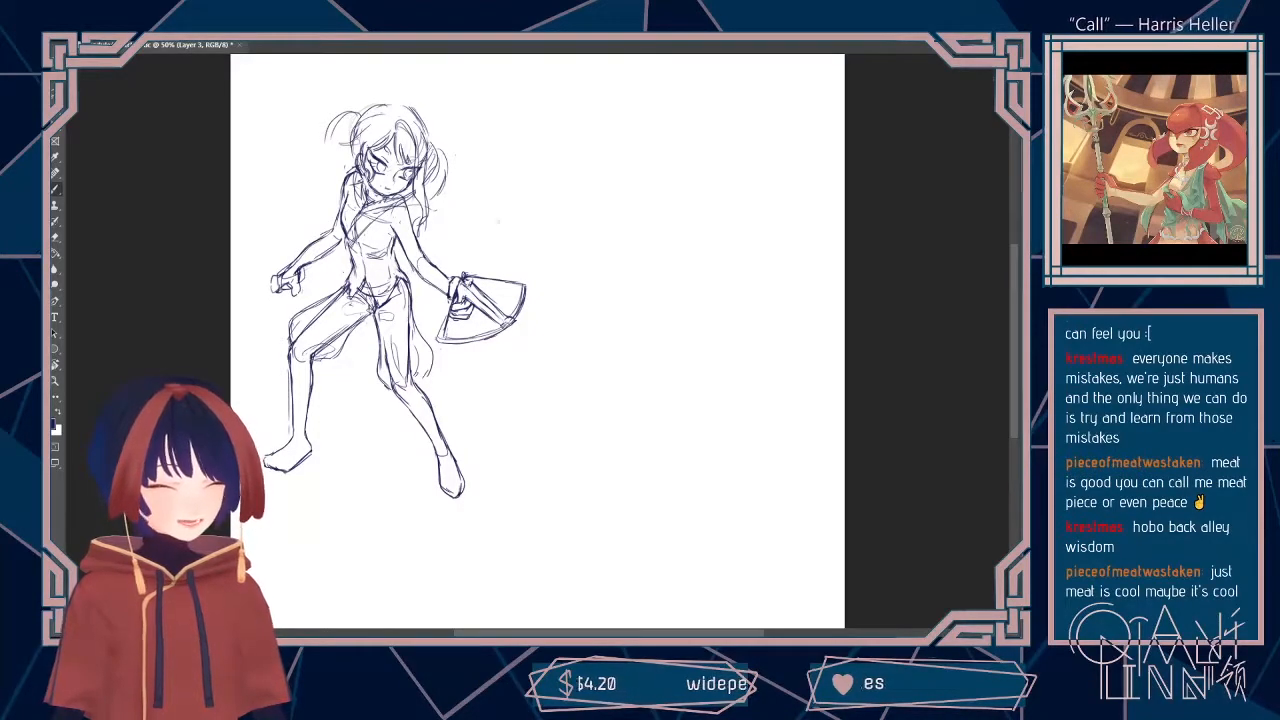
mouse_move(378, 484)
mouse_down()
mouse_move(462, 544)
mouse_move(498, 428)
mouse_move(437, 342)
mouse_up()
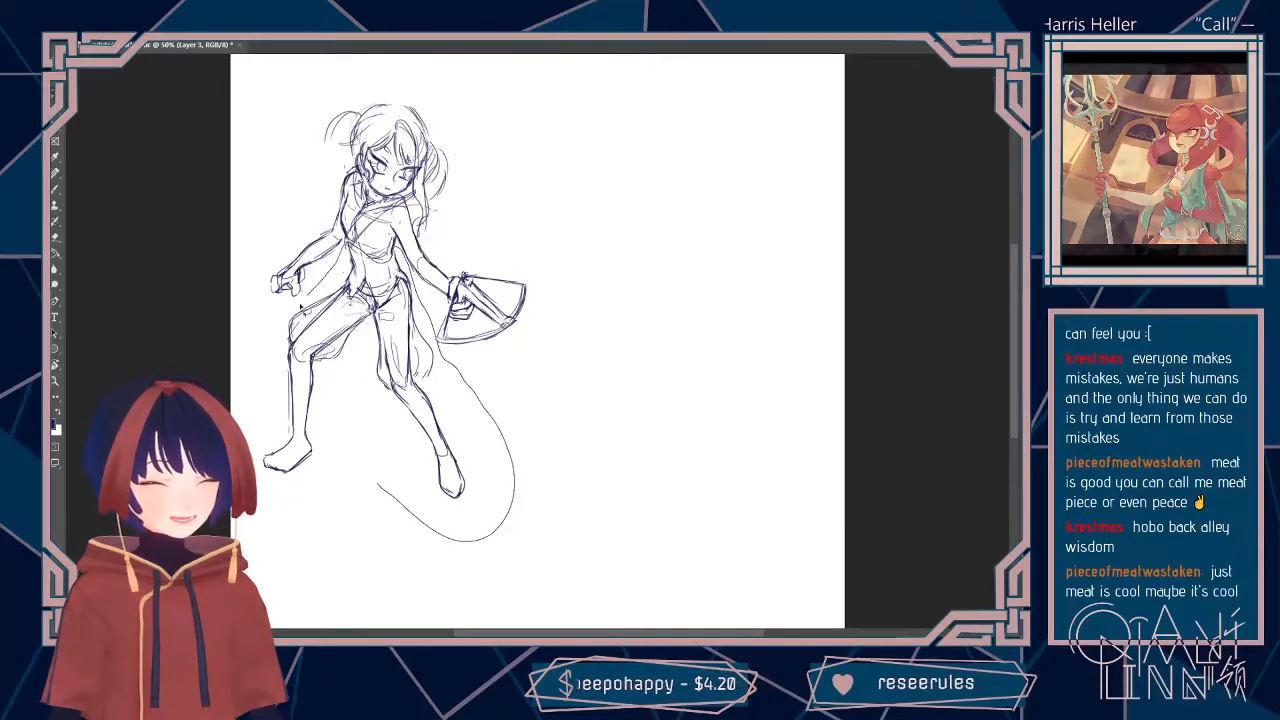
key(ctrl+z)
drag(452, 510, 448, 500)
key(ctrl+t)
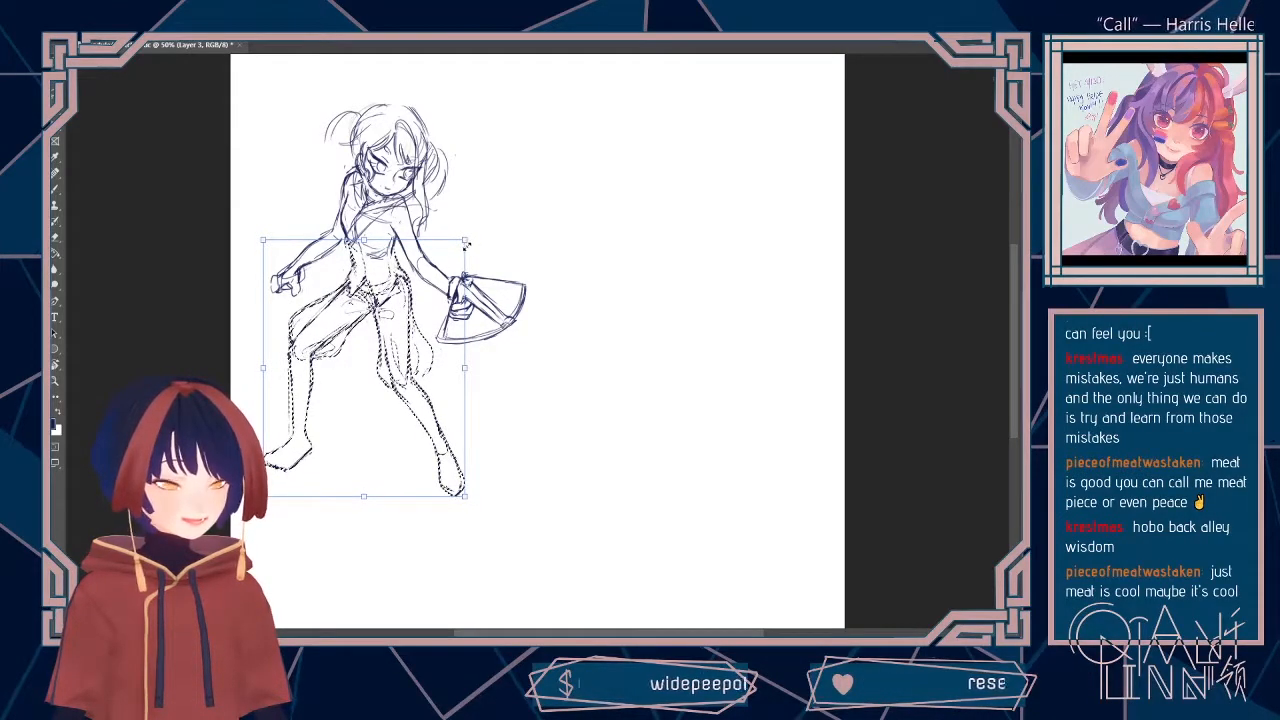
key(Return)
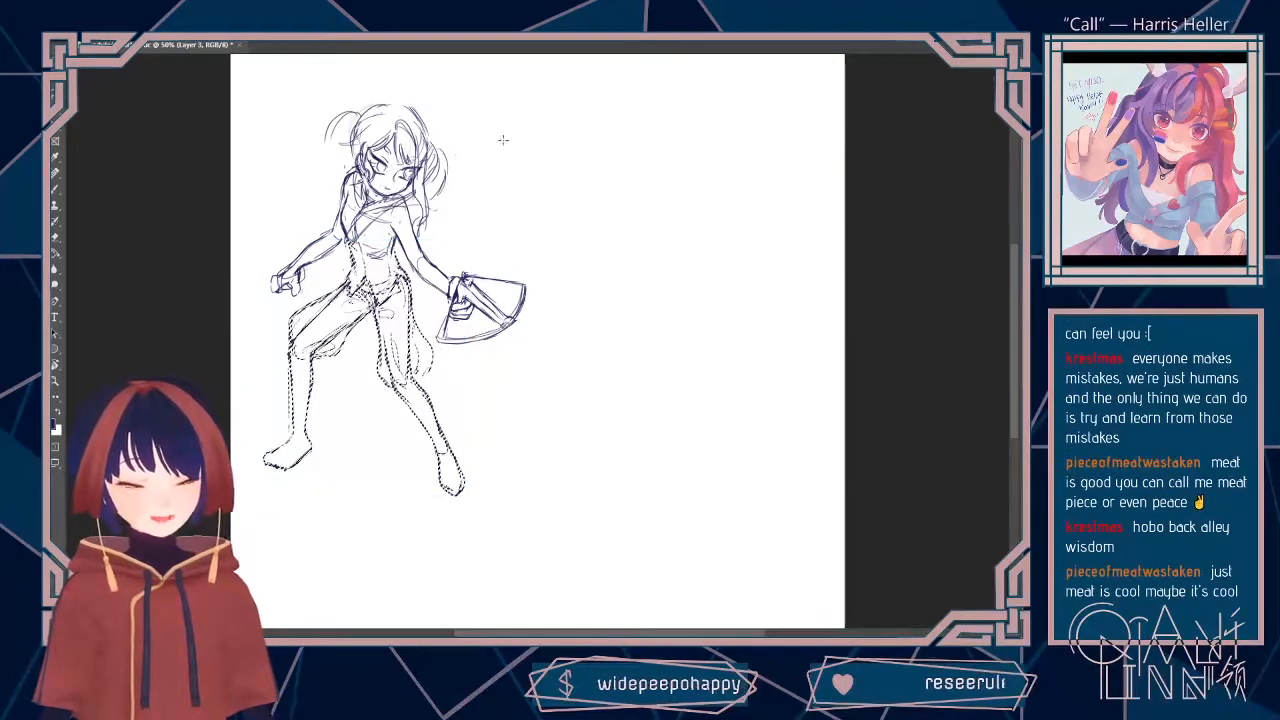
key(ctrl+d)
key(b)
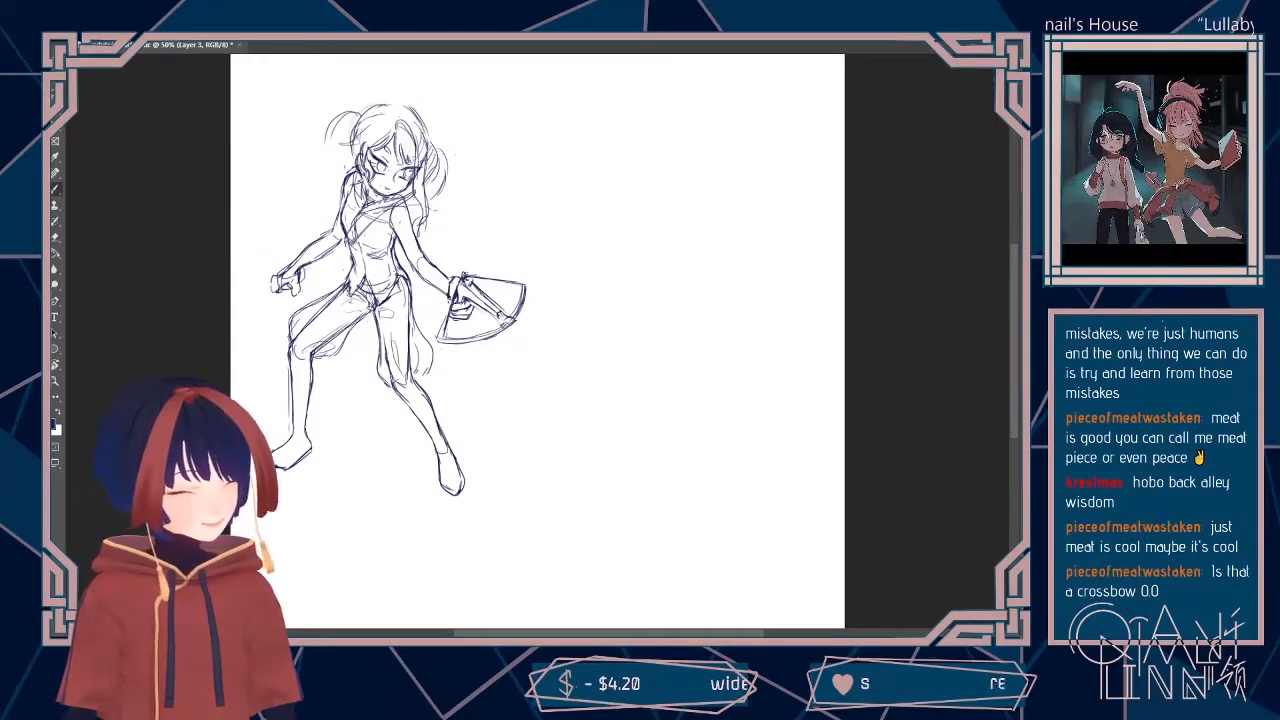
Step: Draw a new arc just inside the fan's curved outer edge and erase the old outer arc
mouse_move(445, 330)
mouse_down()
mouse_move(502, 321)
mouse_move(490, 323)
mouse_up()
drag(519, 282, 513, 309)
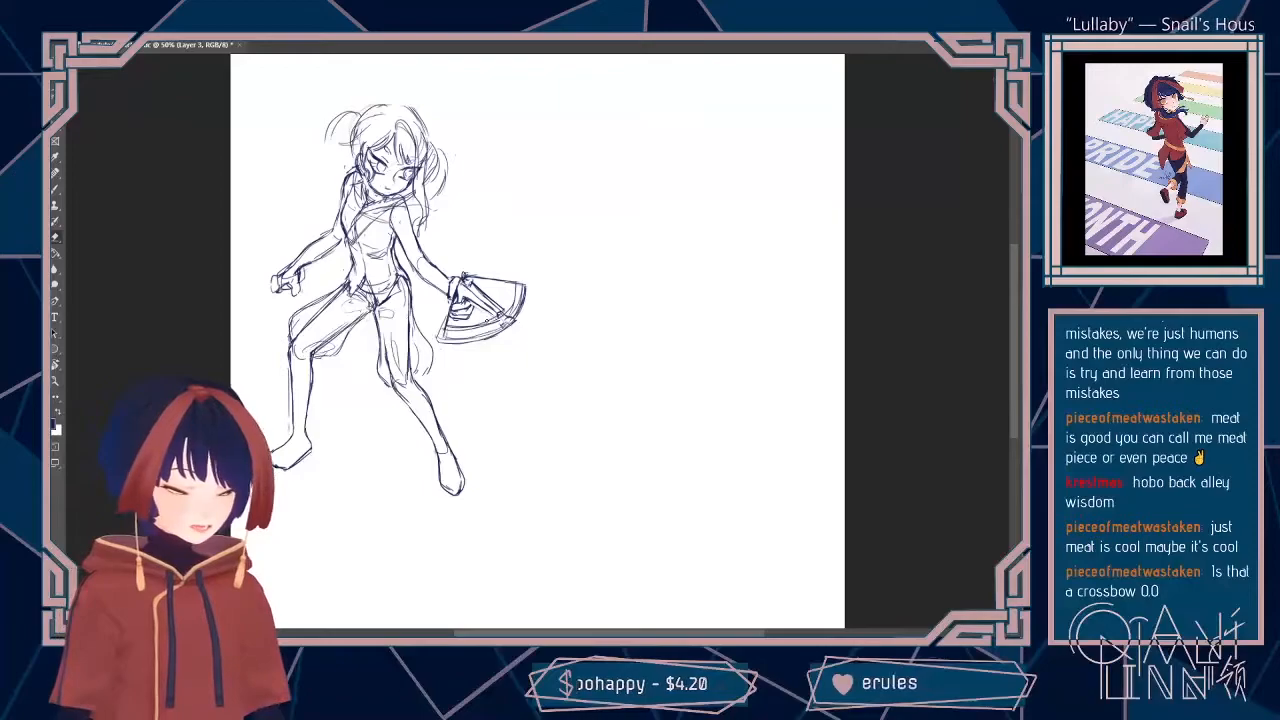
mouse_move(438, 338)
mouse_down()
mouse_move(505, 332)
mouse_move(524, 288)
mouse_up()
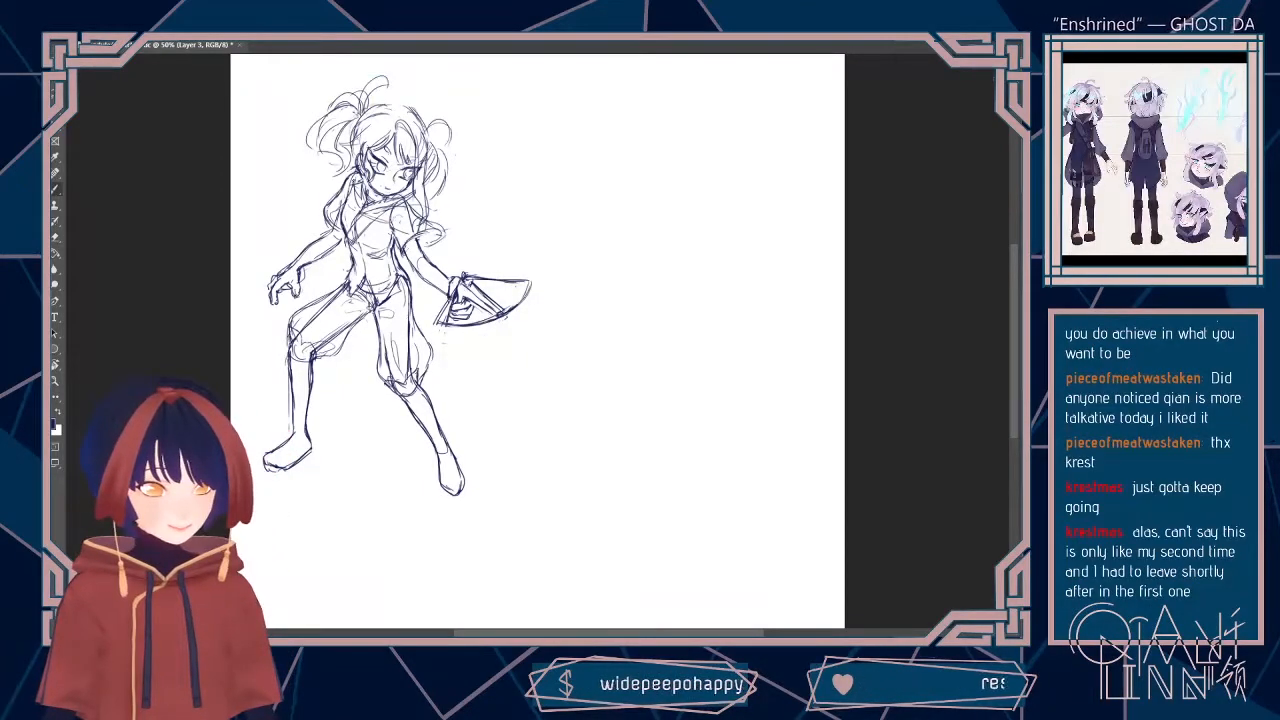
Step: Clean up loose lines around the hair and sketch wavy pigtail strands beside the face
mouse_move(334, 197)
mouse_down()
mouse_move(343, 237)
mouse_move(423, 236)
mouse_up()
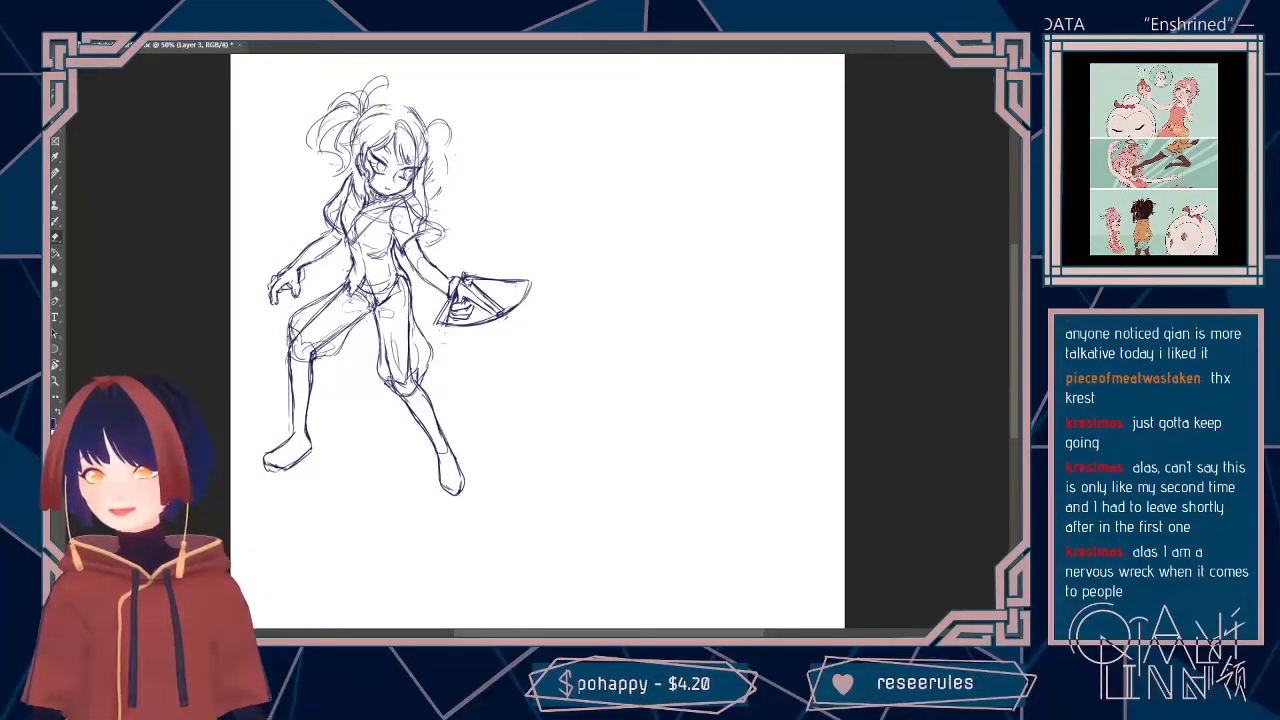
key(b)
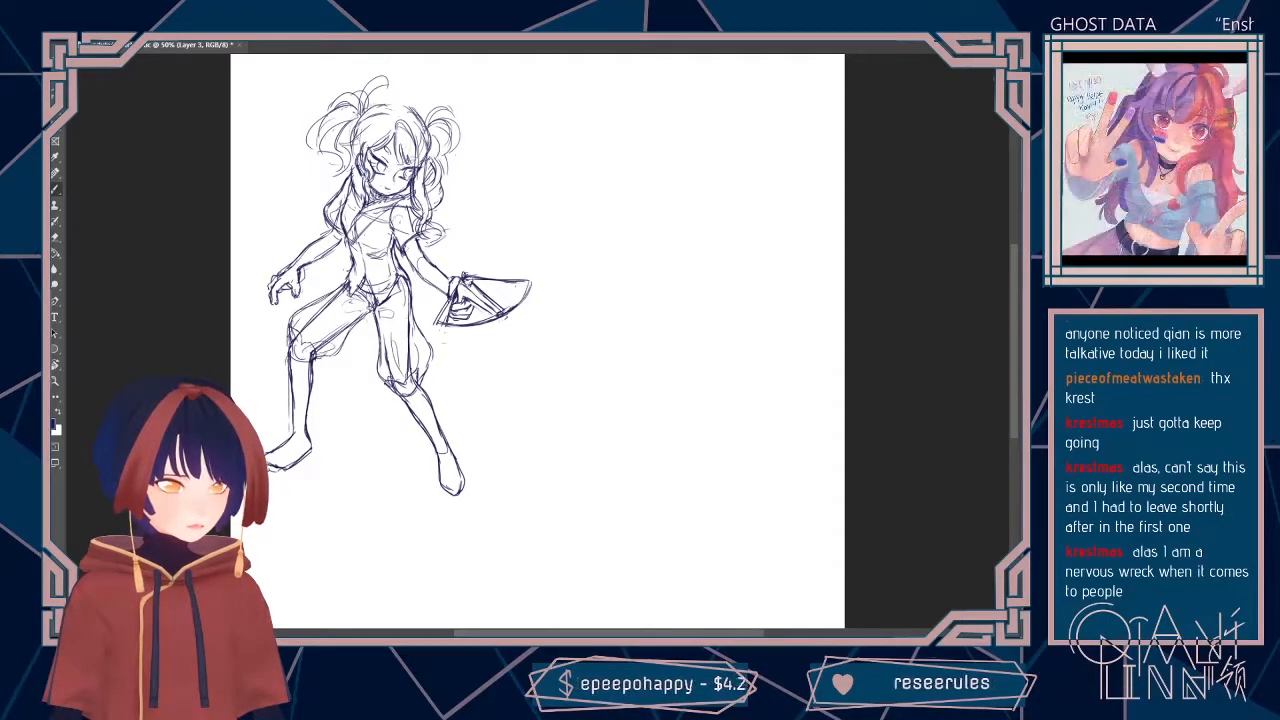
drag(434, 155, 442, 181)
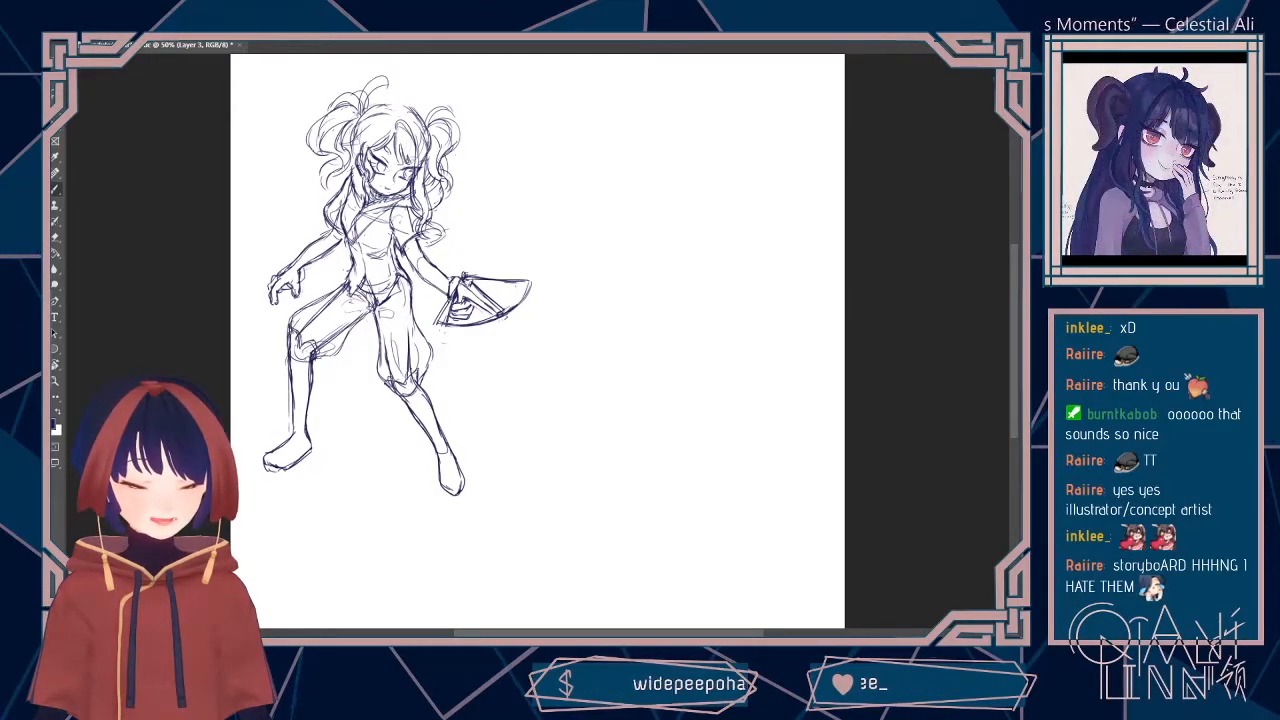
Step: Erase and redraw the contours of the bent leg's lower half, then refine the sole and shape of its foot
key(e)
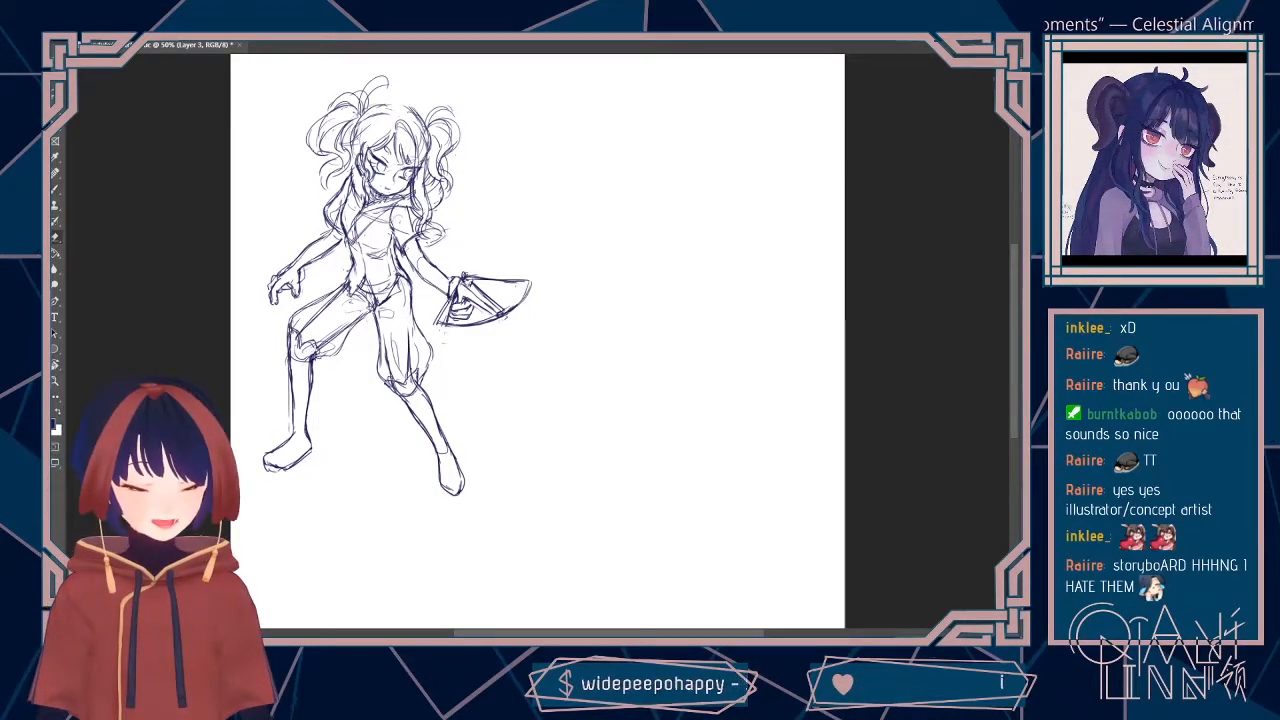
drag(311, 357, 308, 385)
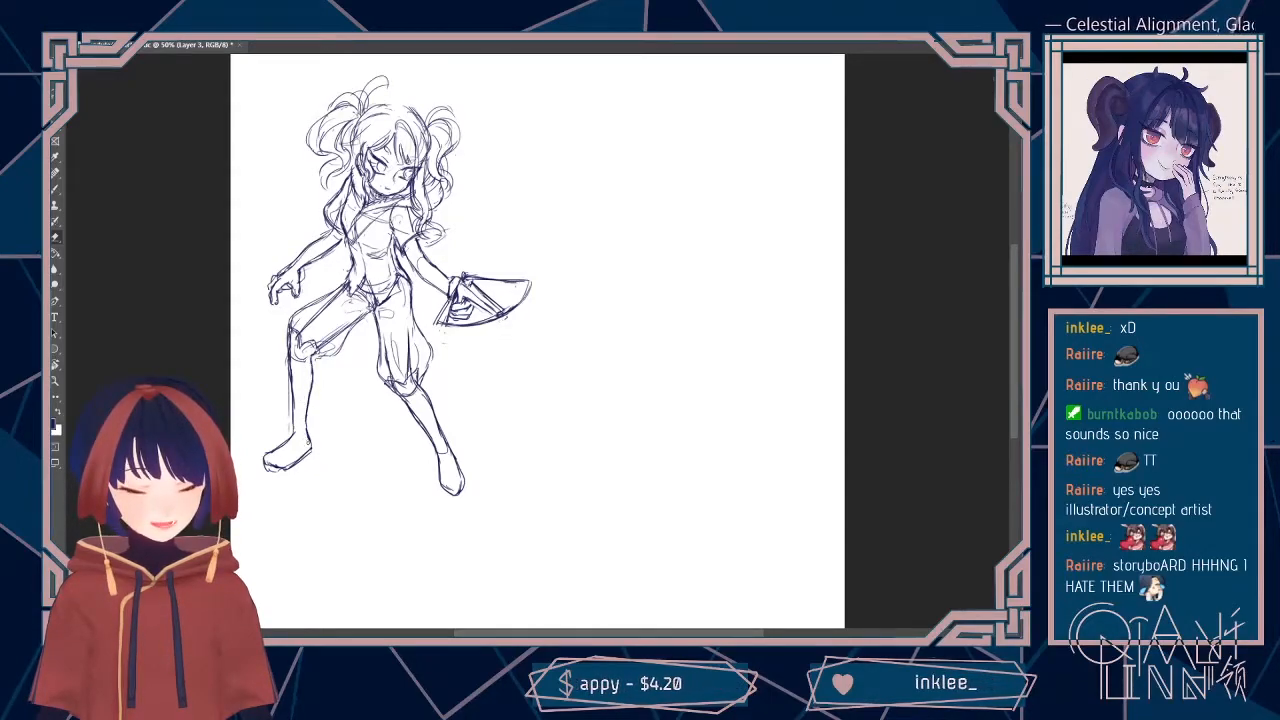
key(b)
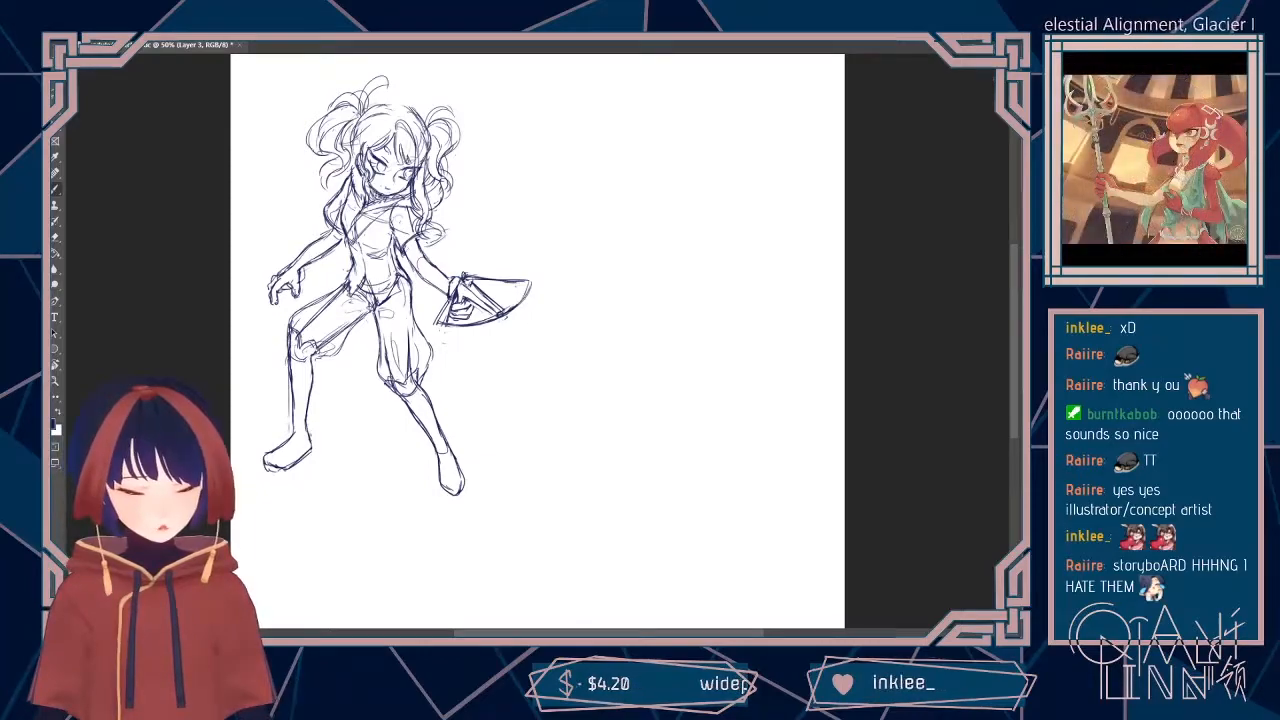
mouse_move(293, 418)
mouse_down()
mouse_move(291, 439)
mouse_move(306, 432)
mouse_up()
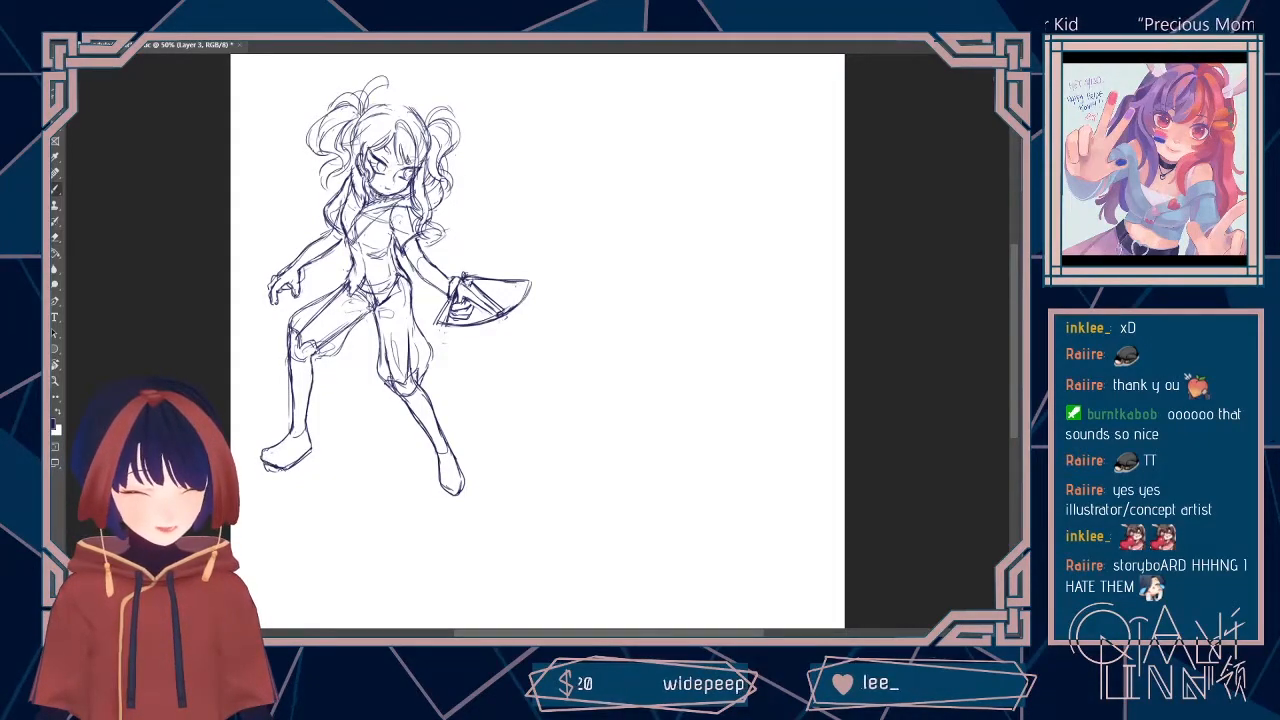
mouse_move(289, 465)
mouse_down()
mouse_move(312, 449)
mouse_move(301, 457)
mouse_up()
key(e)
key(b)
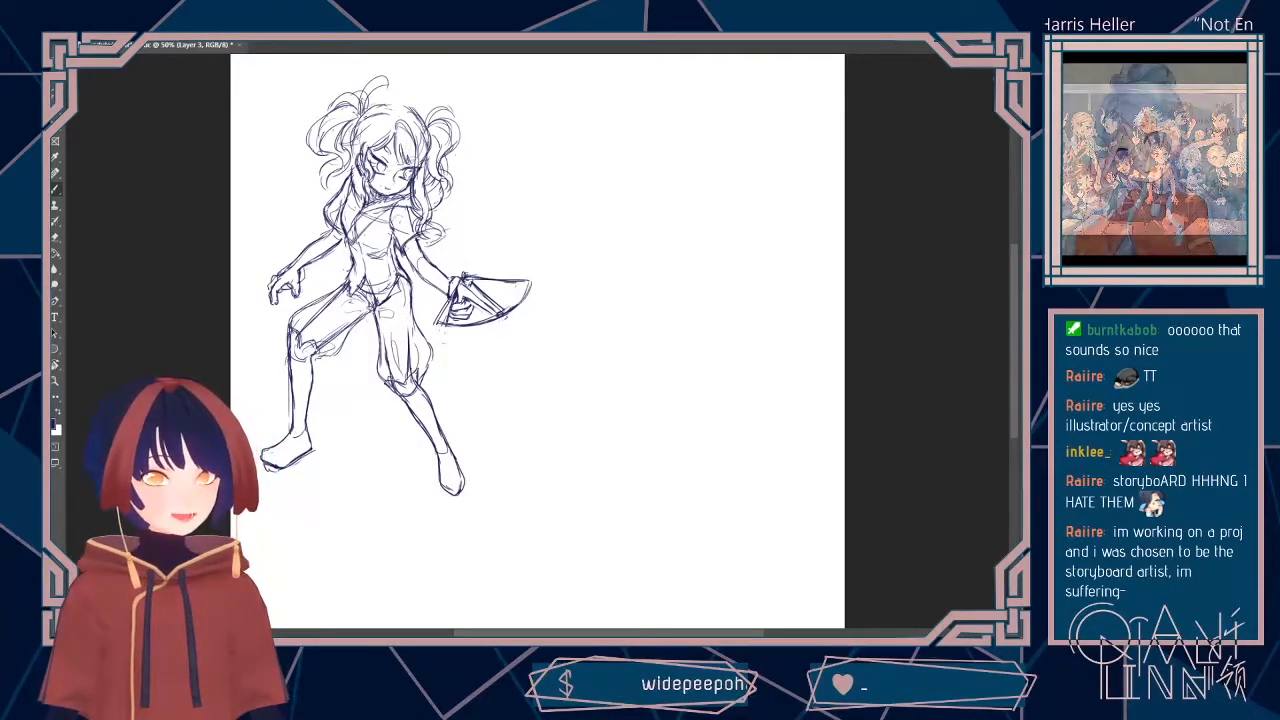
Step: Erase the outstretched hand of the second figure, leaving only its cuff
key(e)
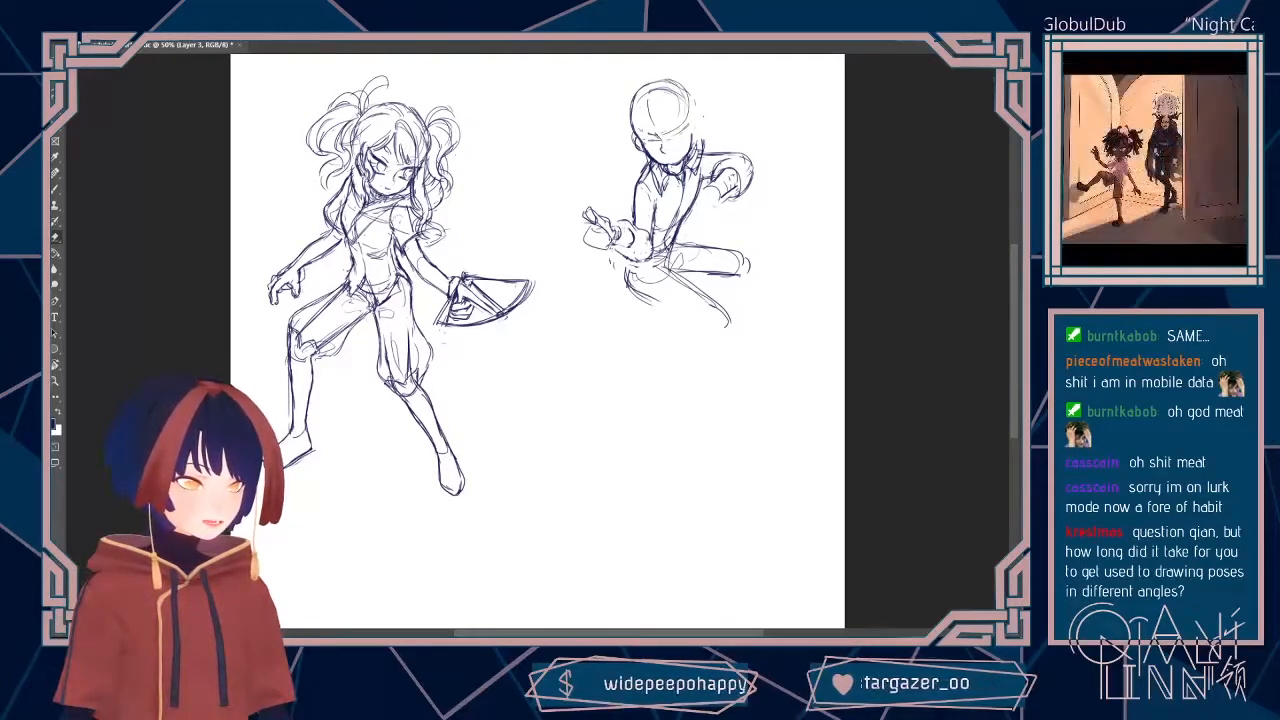
drag(601, 214, 588, 236)
key(ctrl+t)
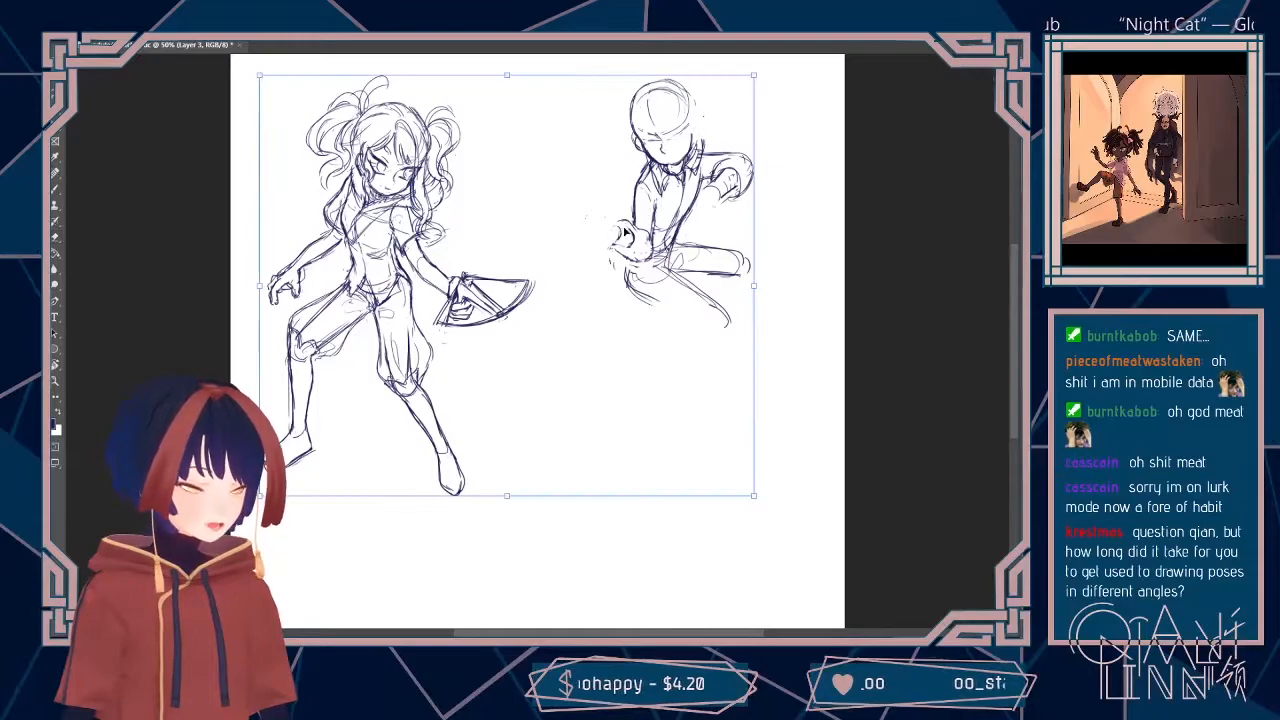
key(Escape)
Step: Erase most of the upper contour of the second figure's lower thigh and rework the other thigh's top line
key(b)
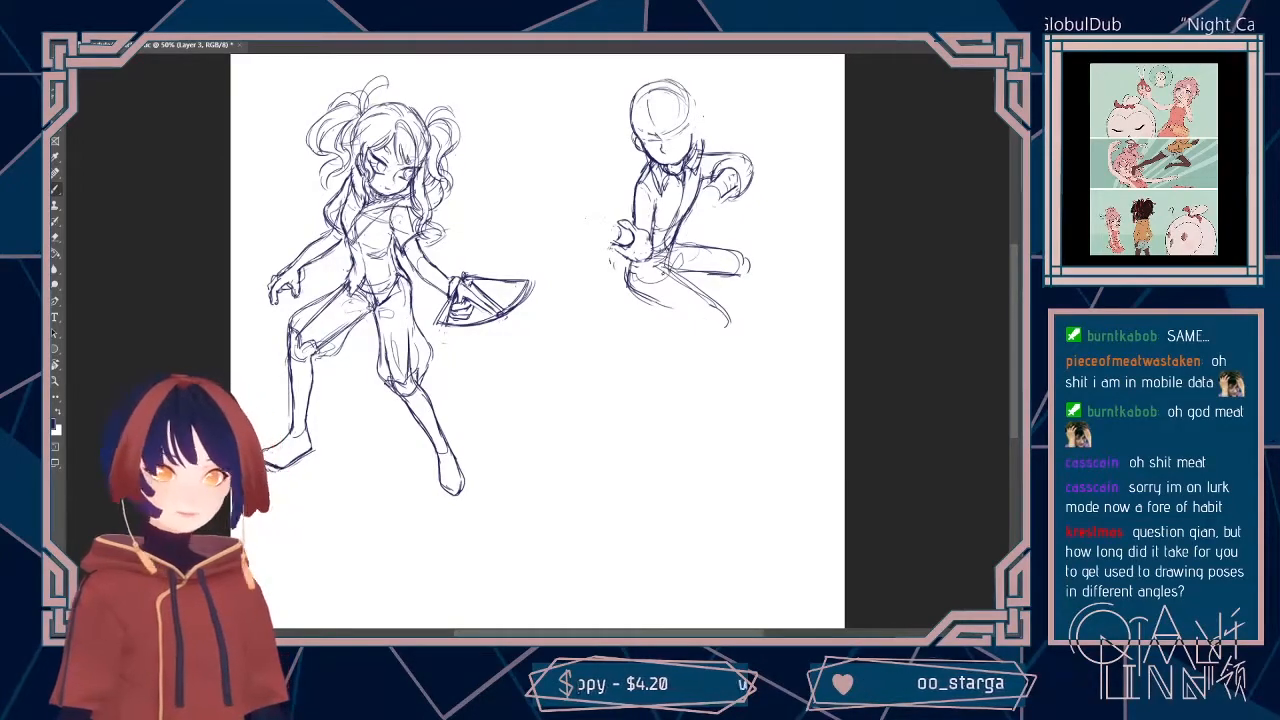
mouse_move(664, 268)
mouse_down()
mouse_move(711, 307)
mouse_move(636, 281)
mouse_move(729, 321)
mouse_up()
key(b)
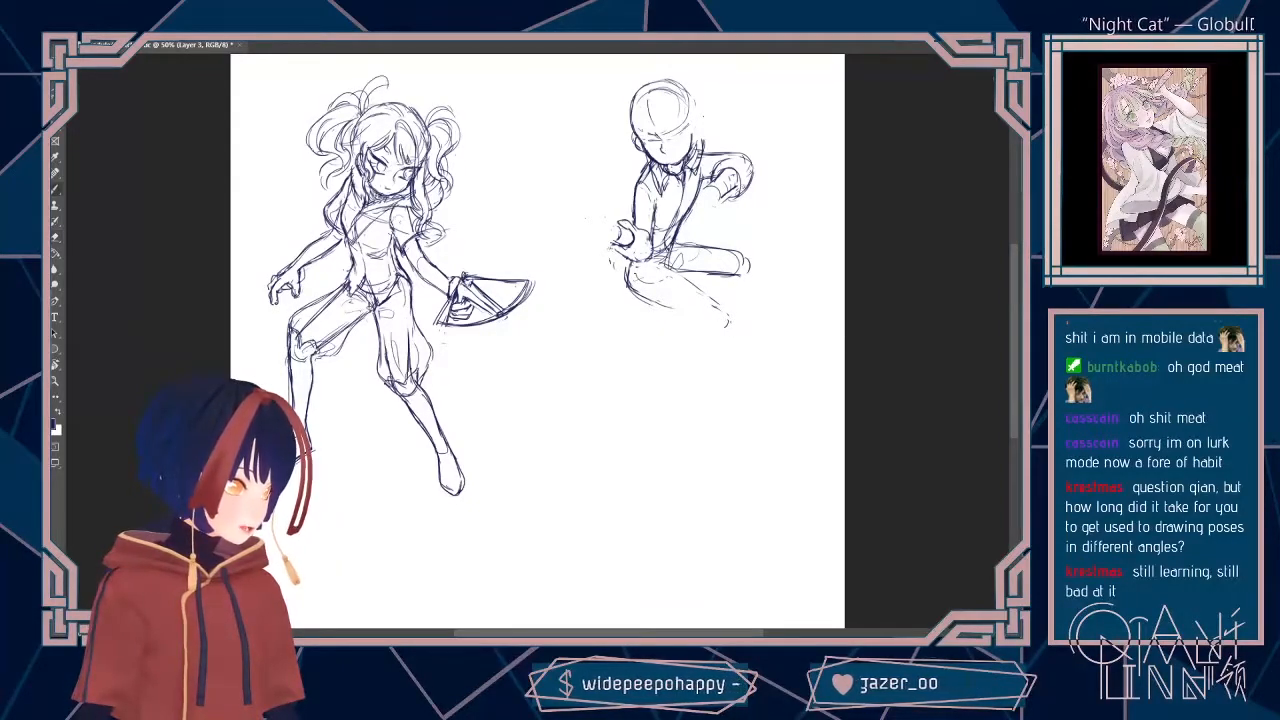
drag(674, 241, 739, 252)
Step: Erase the line at the second figure's waist and redraw the torso's side contour curving down to the hip
key(e)
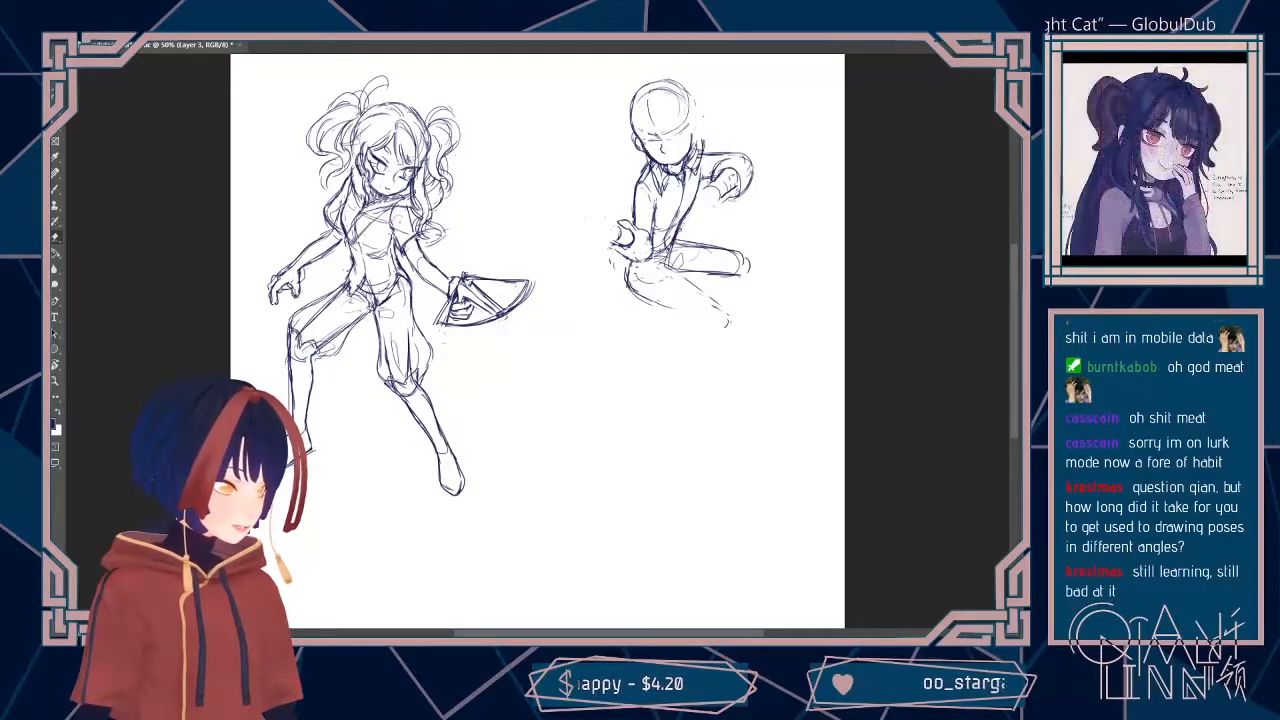
drag(678, 232, 671, 252)
key(b)
drag(679, 180, 666, 232)
key(e)
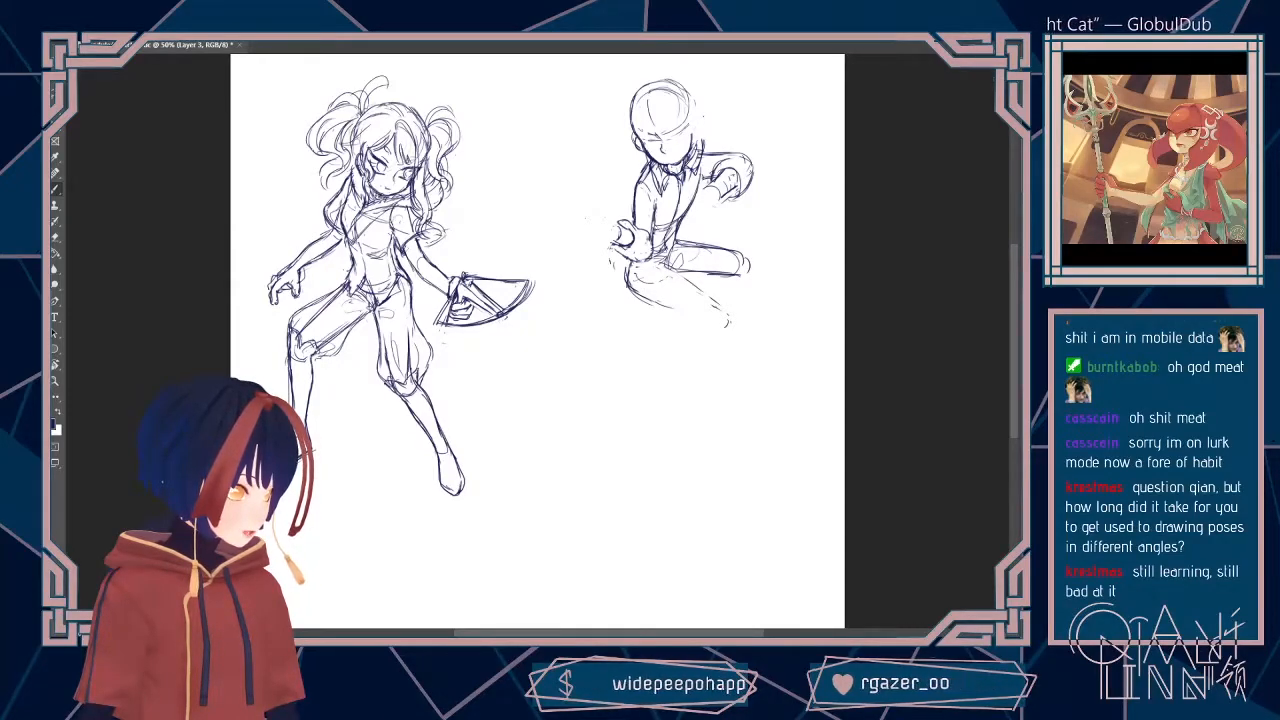
Step: Sketch a large oval between the two figures and undo it
mouse_move(552, 155)
mouse_down()
mouse_move(515, 235)
mouse_move(560, 158)
mouse_up()
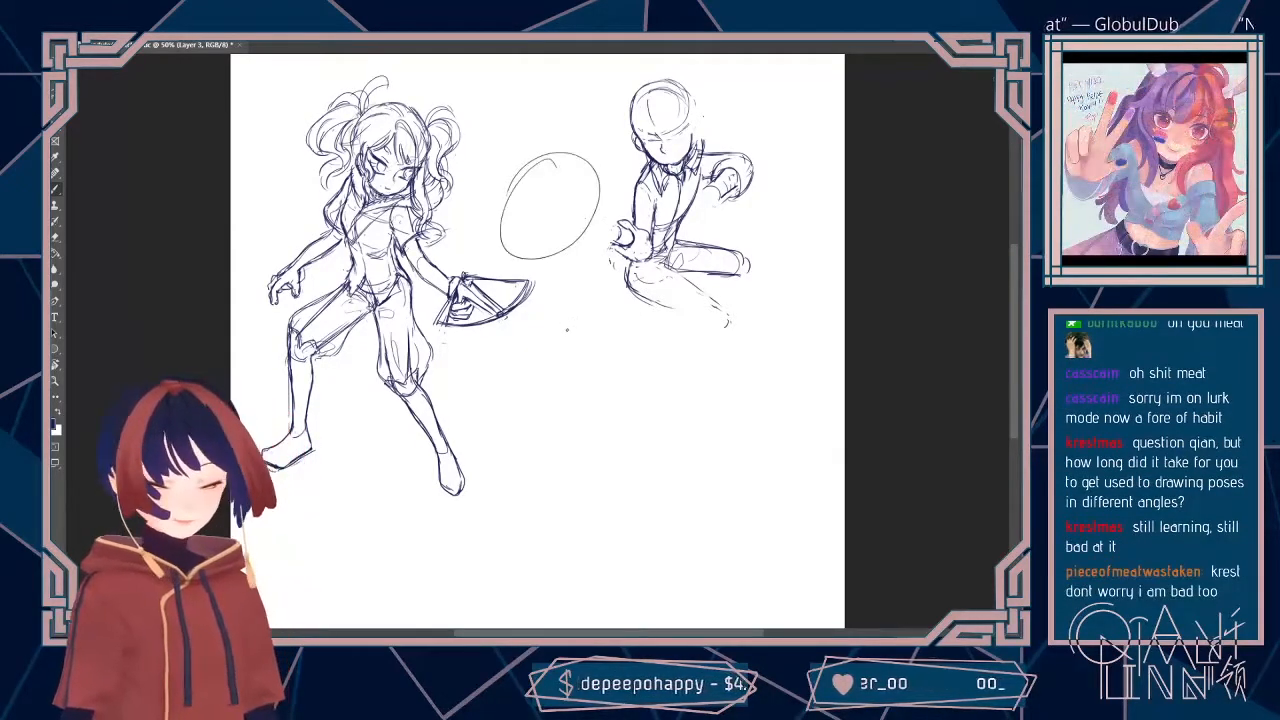
key(ctrl+z)
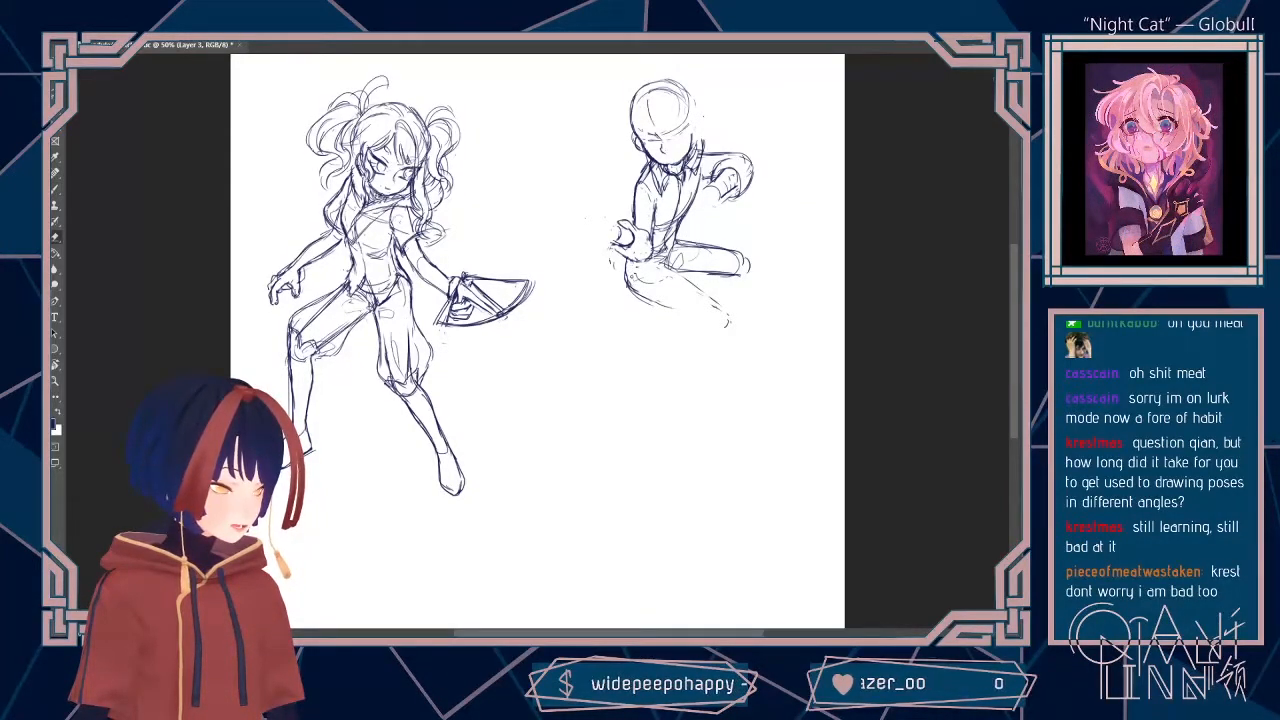
Step: Redraw both contours of the second figure's lower thigh with a rounded knee, and retrace the other thigh's top line
key(b)
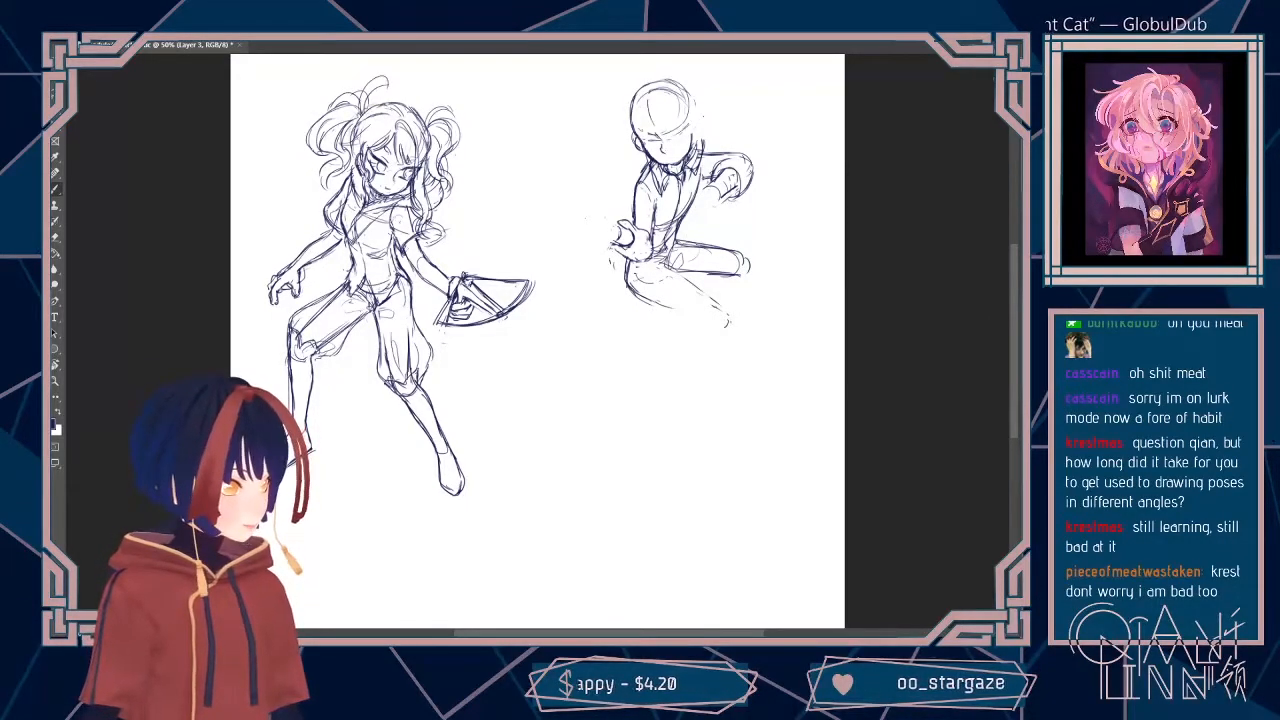
drag(664, 264, 729, 309)
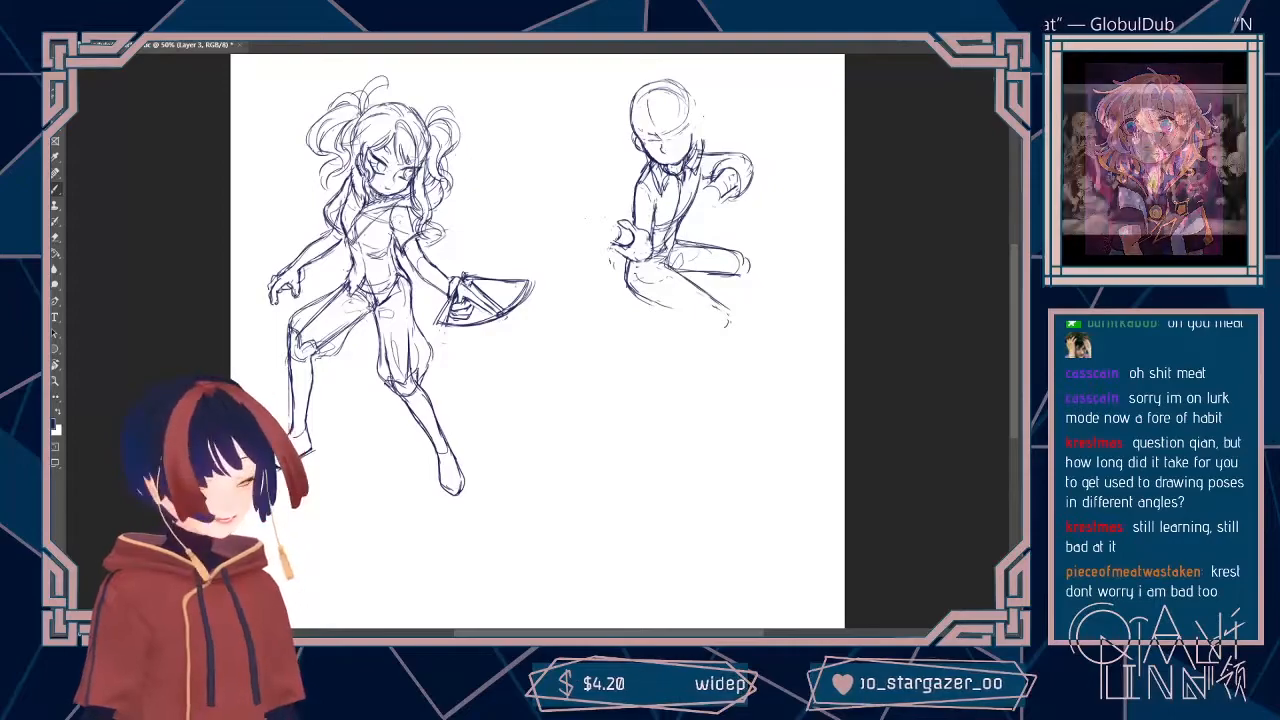
mouse_move(630, 280)
mouse_down()
mouse_move(644, 300)
mouse_move(716, 326)
mouse_up()
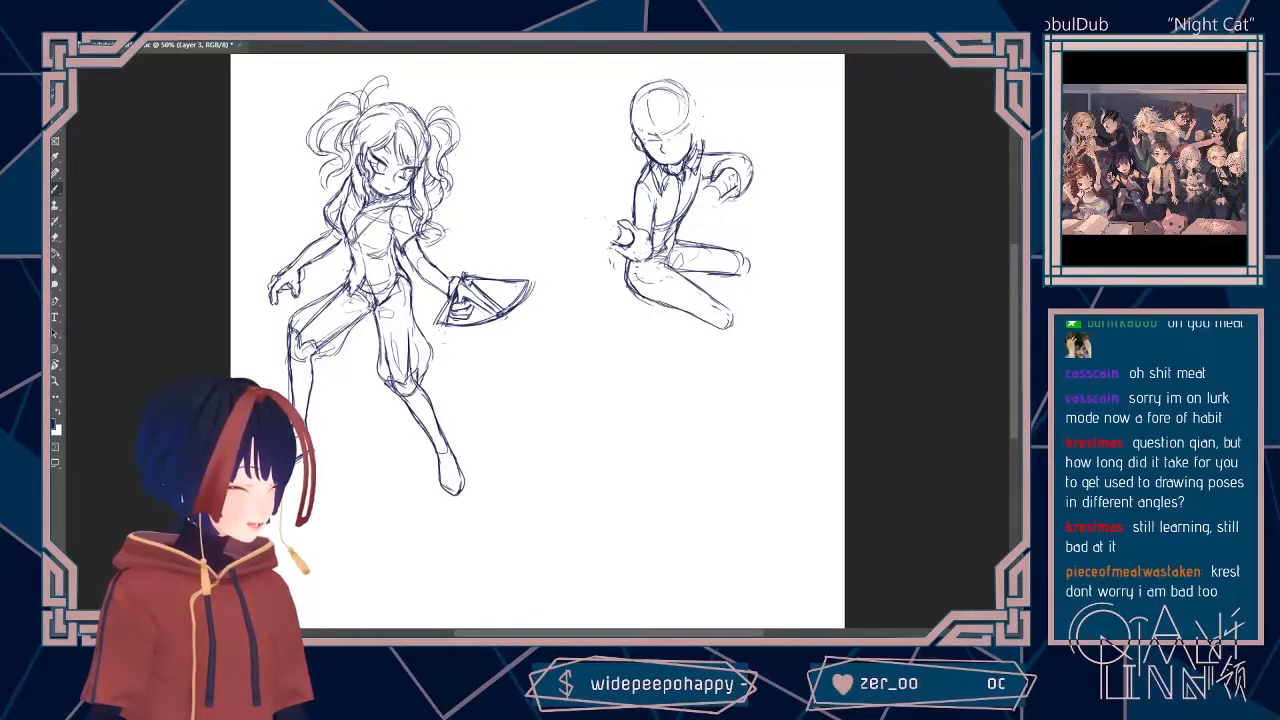
drag(700, 247, 734, 254)
Step: Erase stray lines along the side of the second figure's torso beneath the raised arm
key(e)
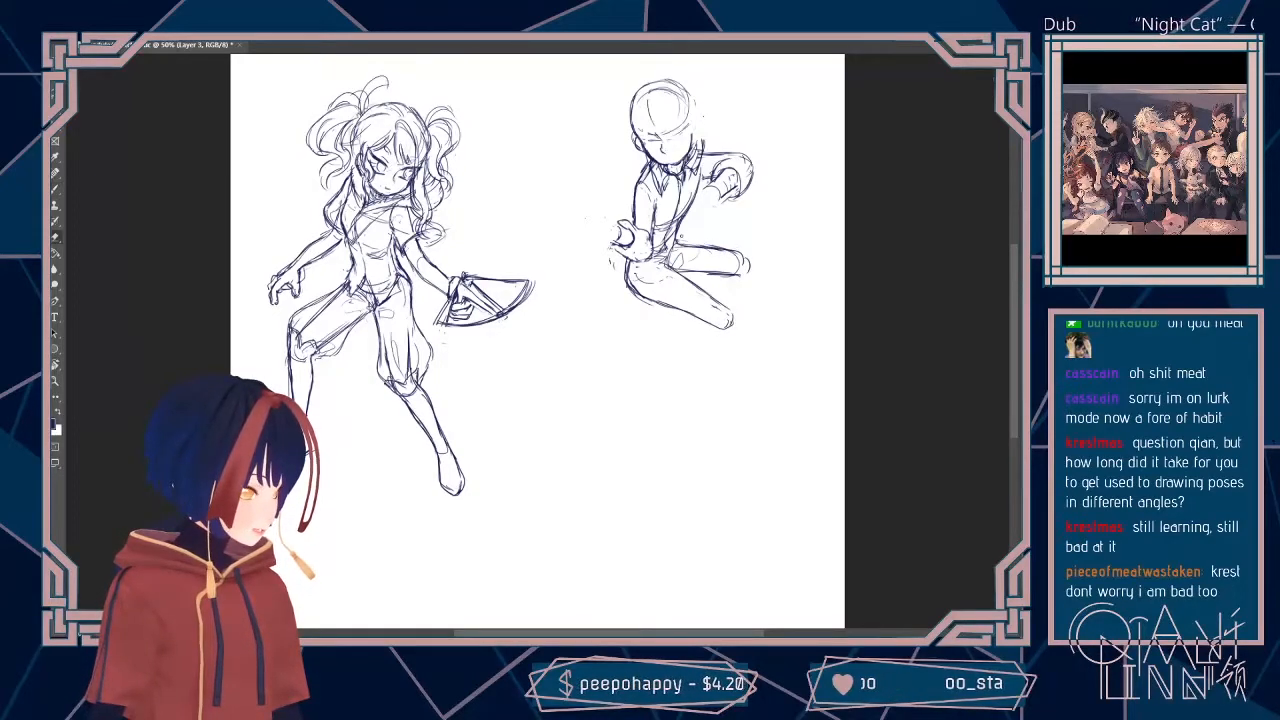
key(b)
key(e)
drag(700, 166, 694, 212)
key(b)
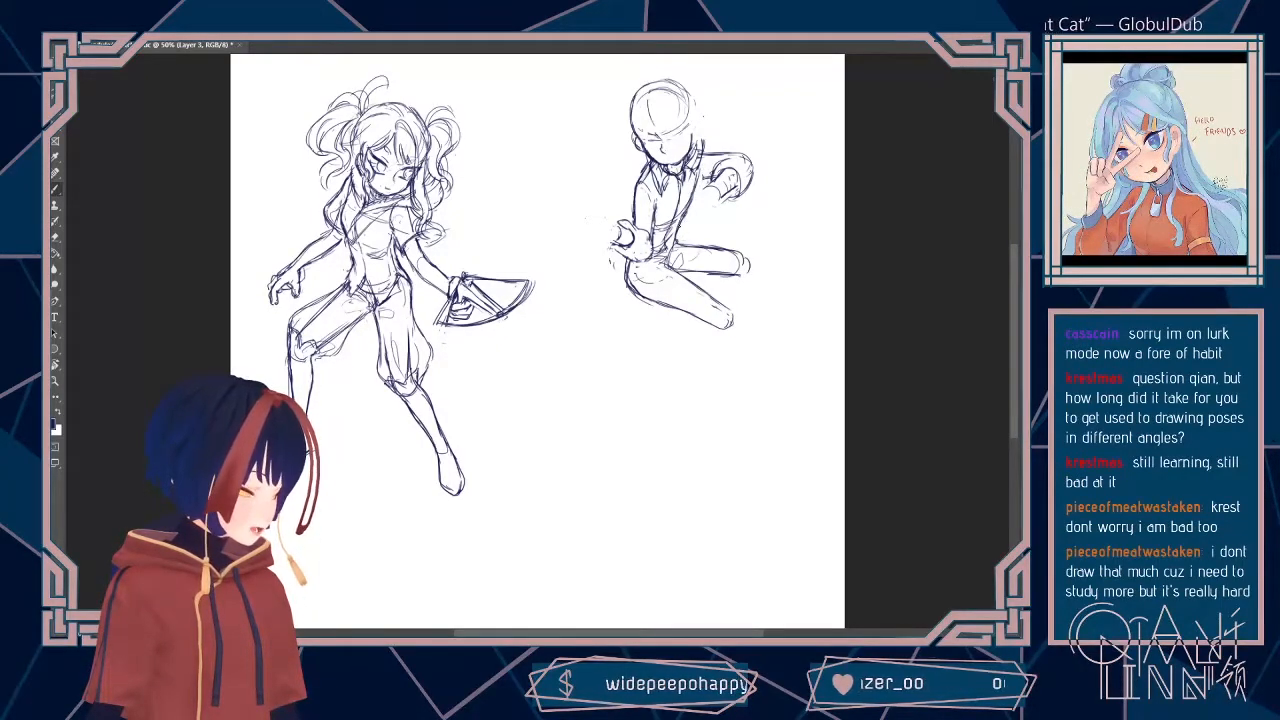
Step: Erase the underside of the second figure's lower thigh near the hip and redraw it as a cleaner contour
key(e)
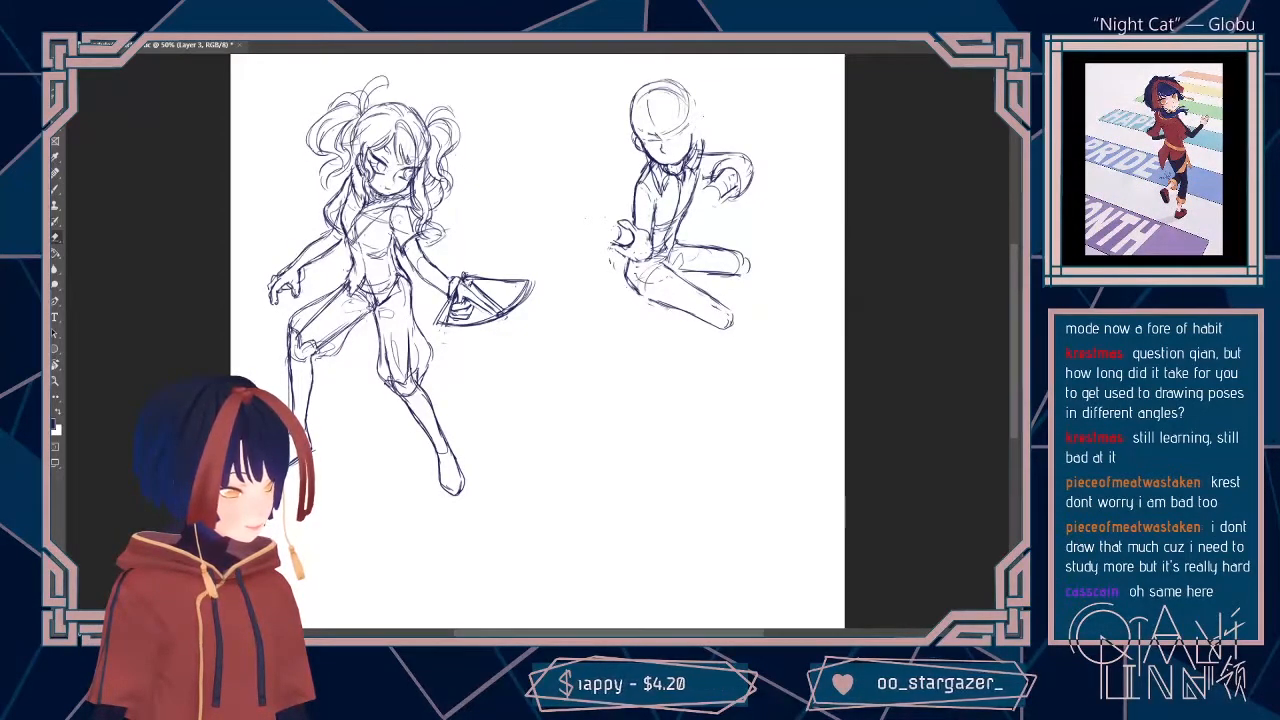
key(b)
drag(638, 287, 686, 312)
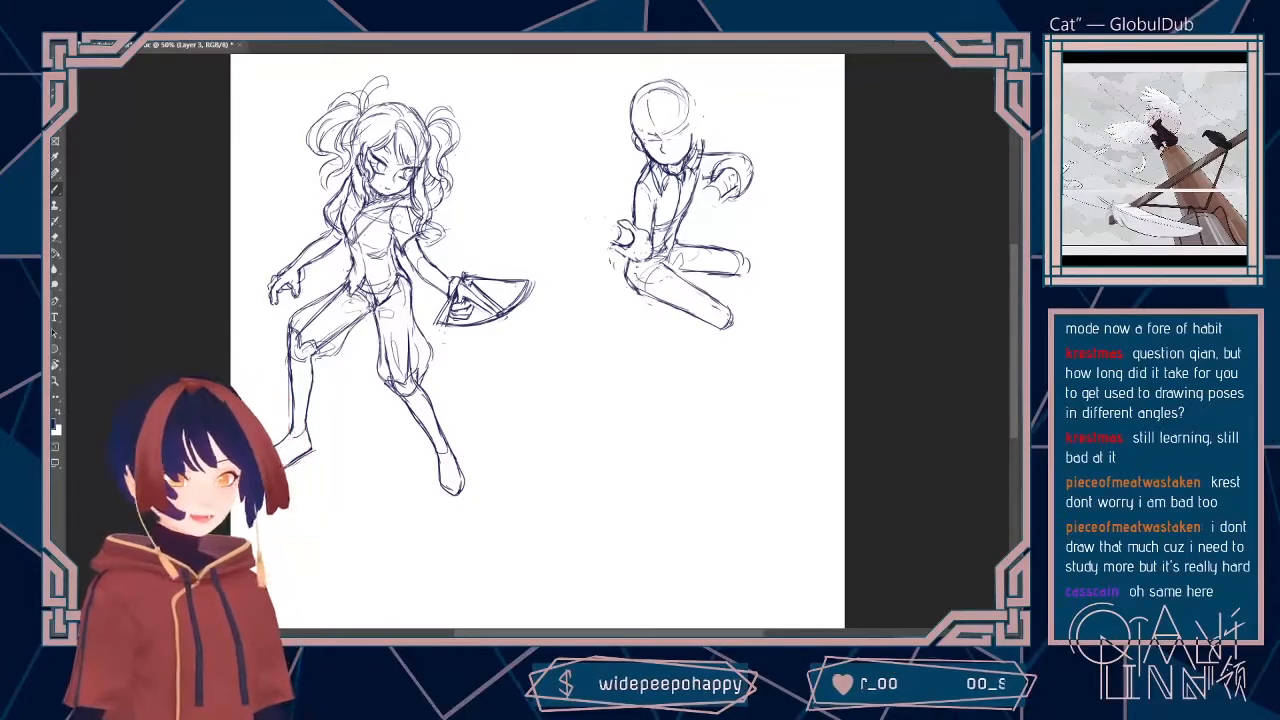
Step: Redraw the knee of the second figure's lower thigh and sketch its shin folded back horizontally beneath the thigh
drag(732, 318, 725, 330)
key(b)
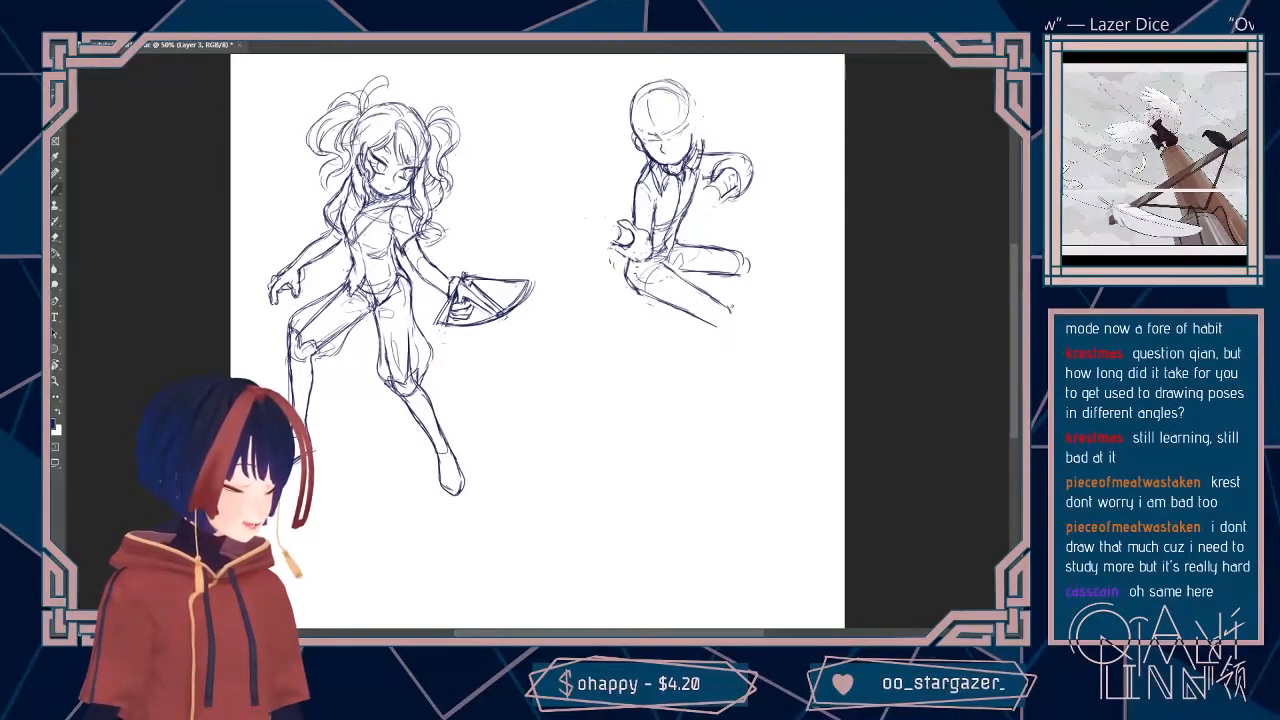
drag(729, 310, 732, 337)
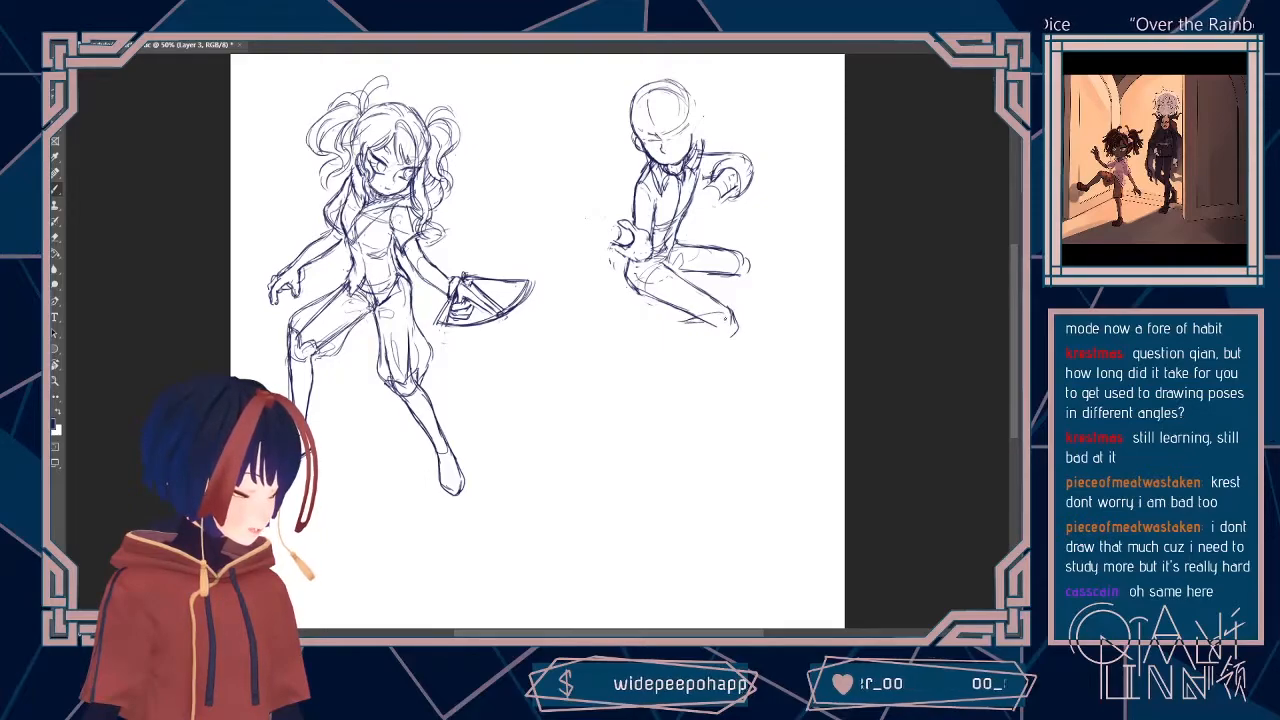
drag(646, 339, 730, 336)
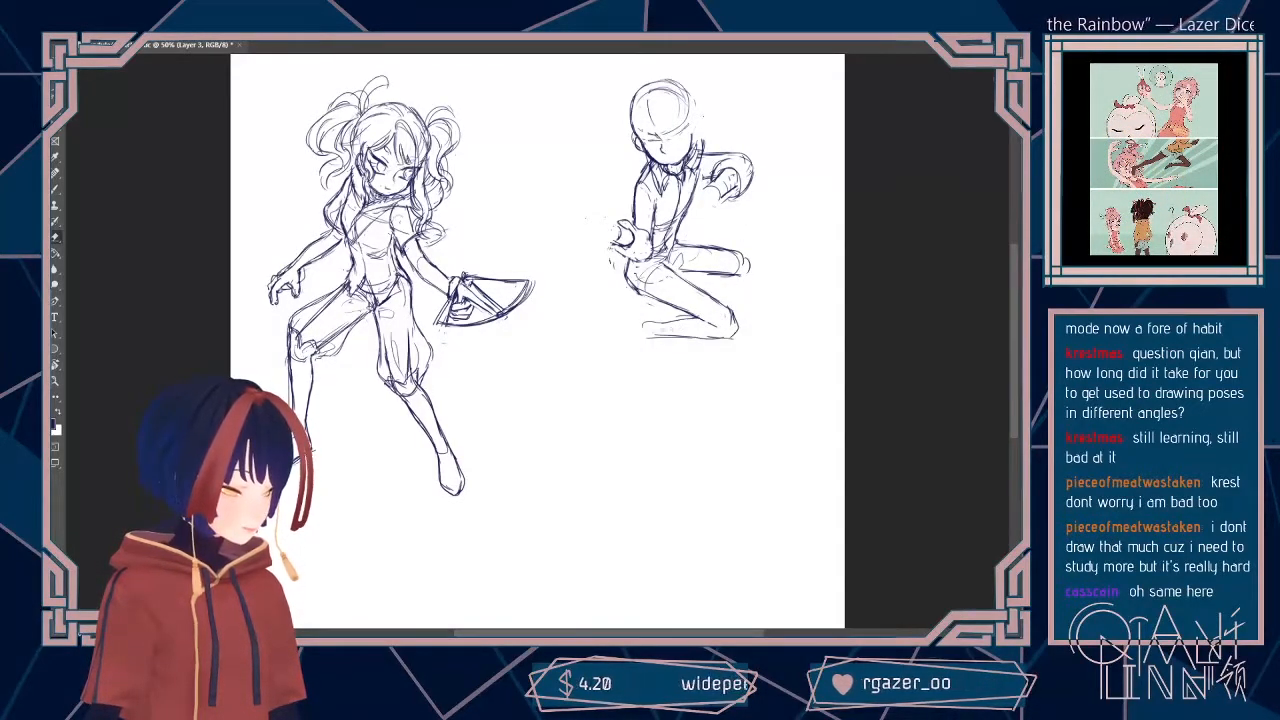
key(b)
drag(681, 320, 691, 318)
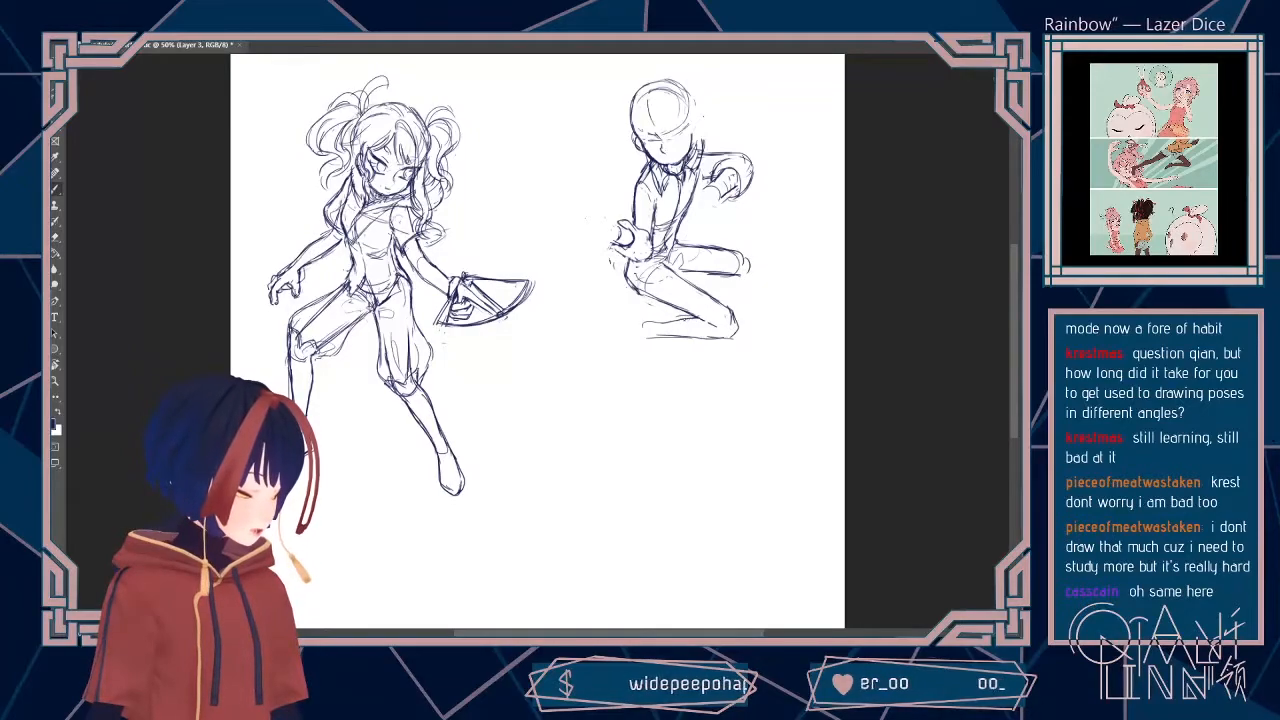
drag(636, 338, 704, 338)
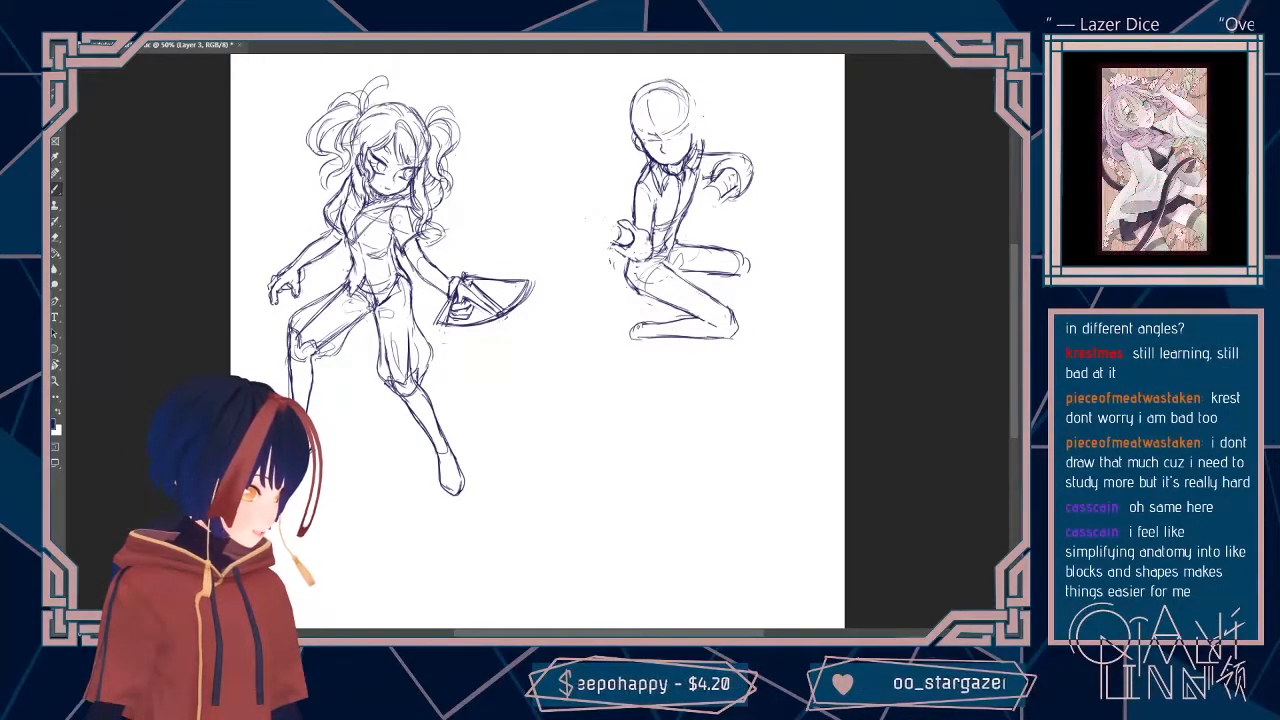
Step: Clean up the folded leg's ankle and sketch a foot propped on its toes, refining the heel and sole contours
key(e)
mouse_move(648, 324)
mouse_down()
mouse_move(668, 321)
mouse_move(642, 333)
mouse_up()
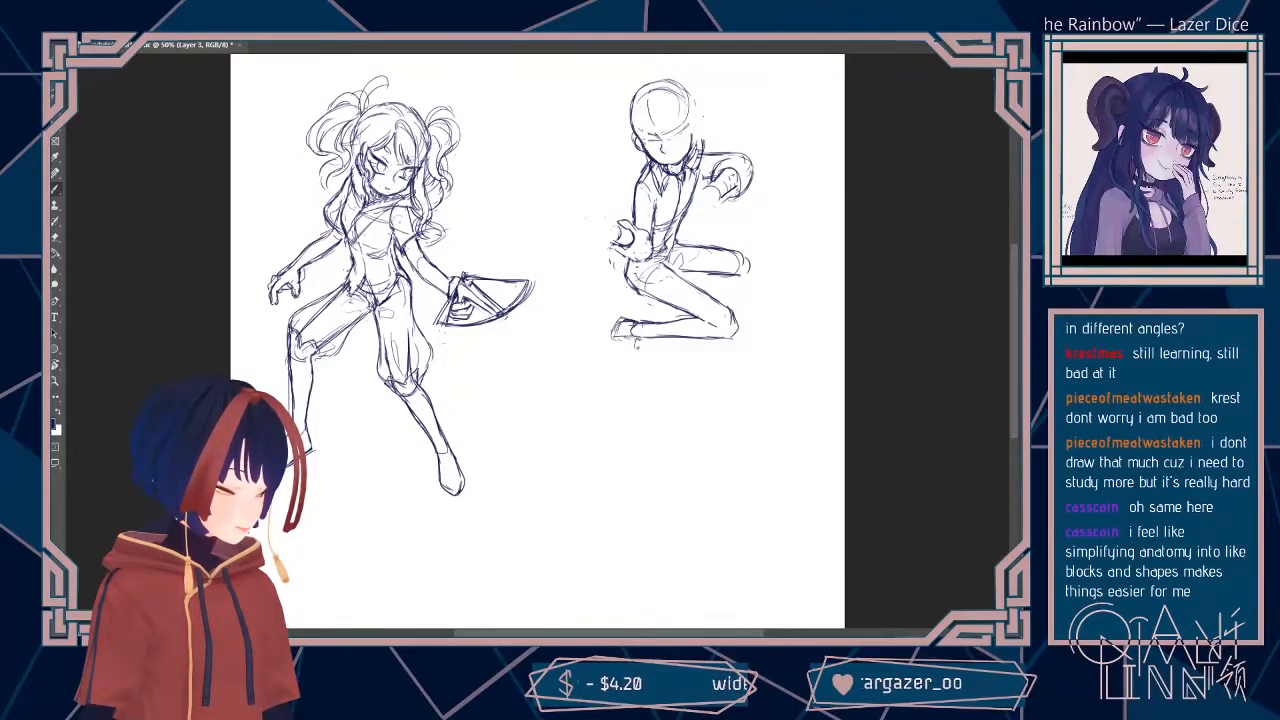
mouse_move(636, 348)
mouse_down()
mouse_move(644, 362)
mouse_move(628, 366)
mouse_move(638, 355)
mouse_up()
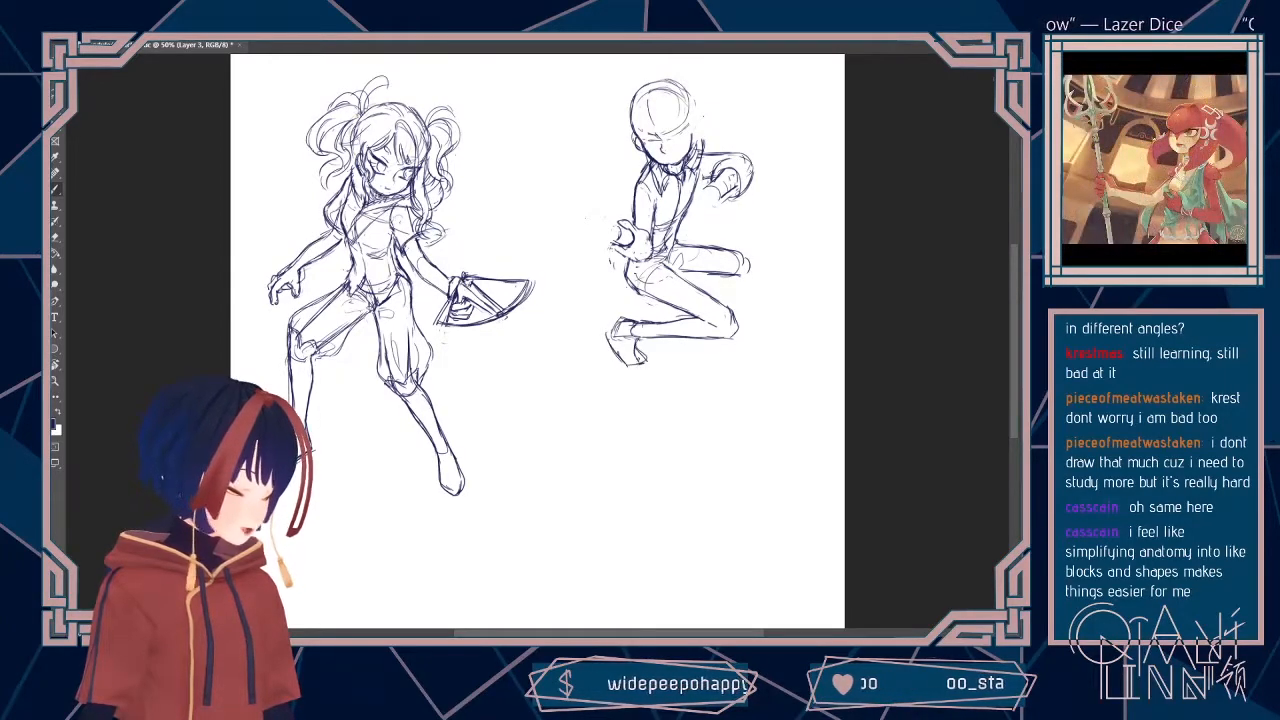
key(r)
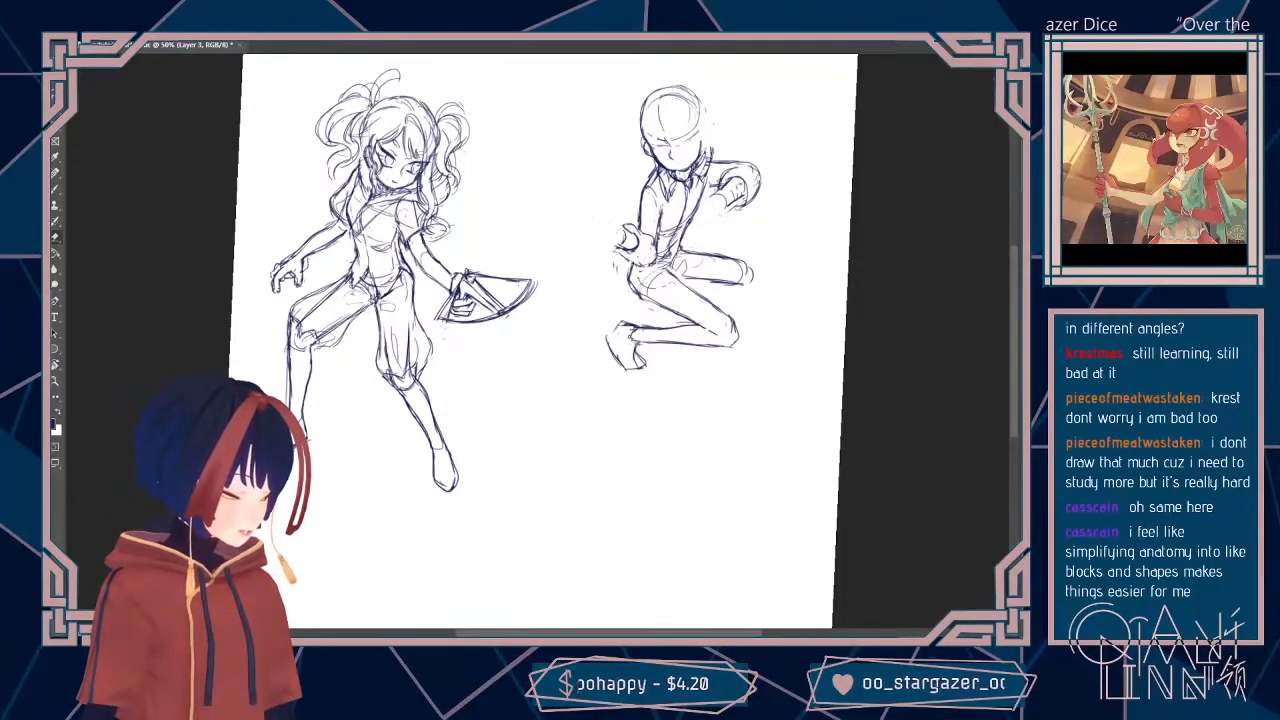
key(b)
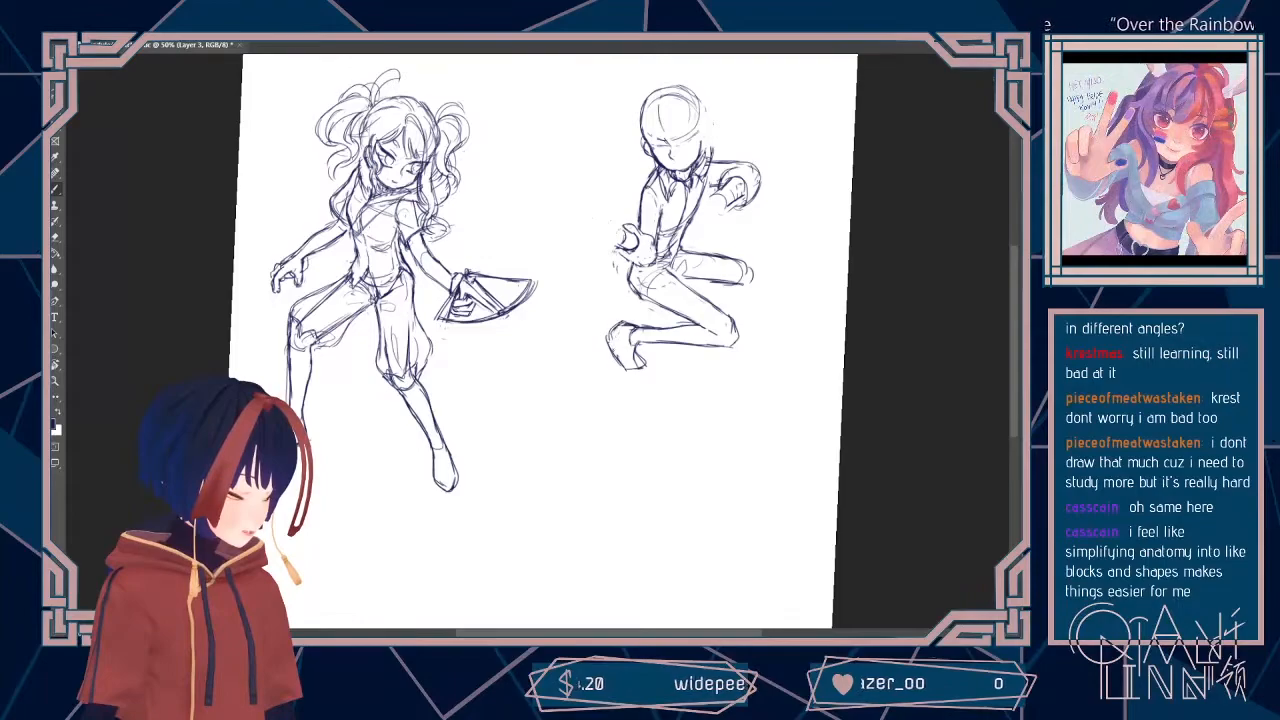
mouse_move(637, 353)
mouse_down()
mouse_move(644, 369)
mouse_move(630, 373)
mouse_up()
key(r)
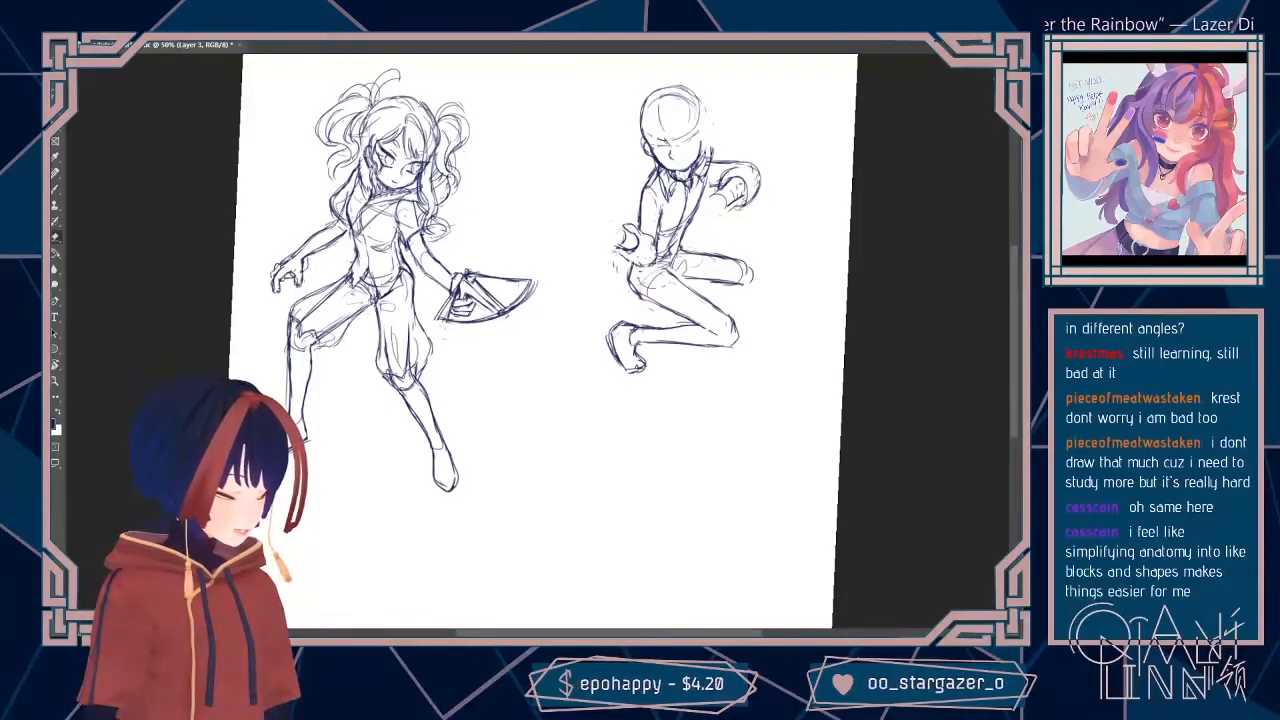
drag(609, 331, 619, 368)
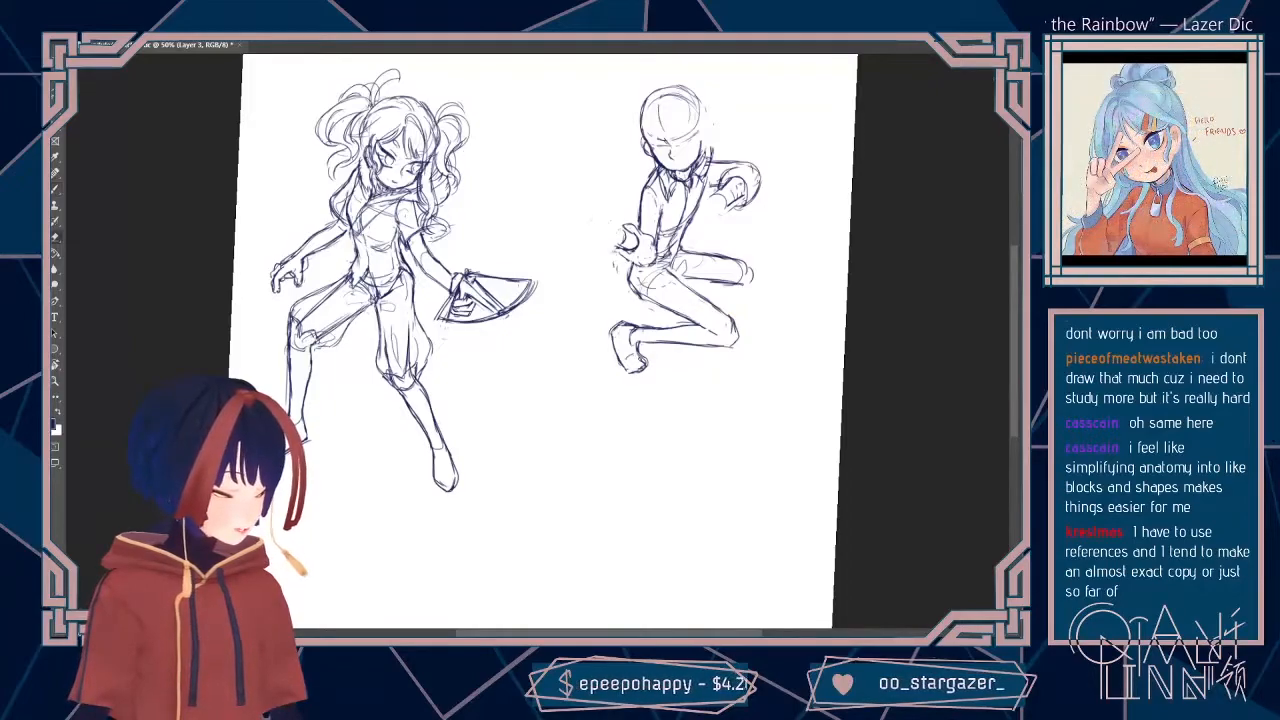
mouse_move(641, 367)
mouse_down()
mouse_move(619, 334)
mouse_move(637, 362)
mouse_up()
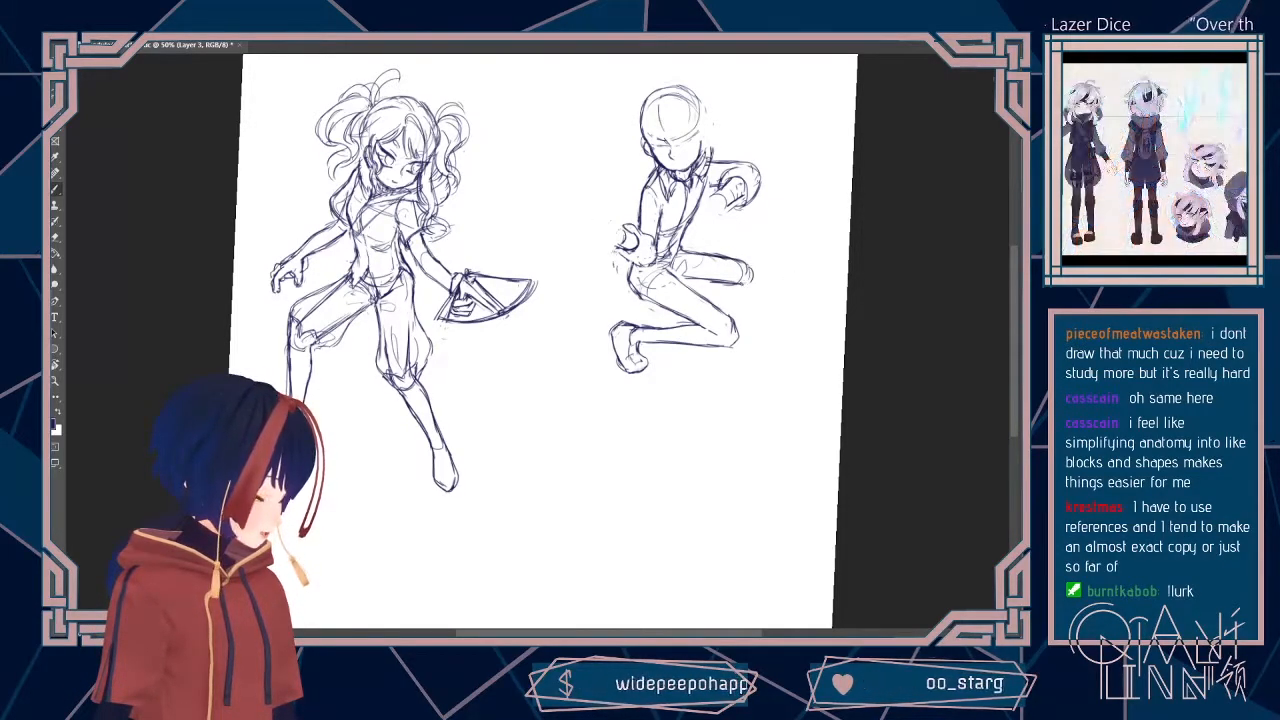
Step: Erase the underside of the second figure's upper thigh, square off its knee and sketch the shin dropping down to a flat foot
key(e)
drag(708, 281, 742, 285)
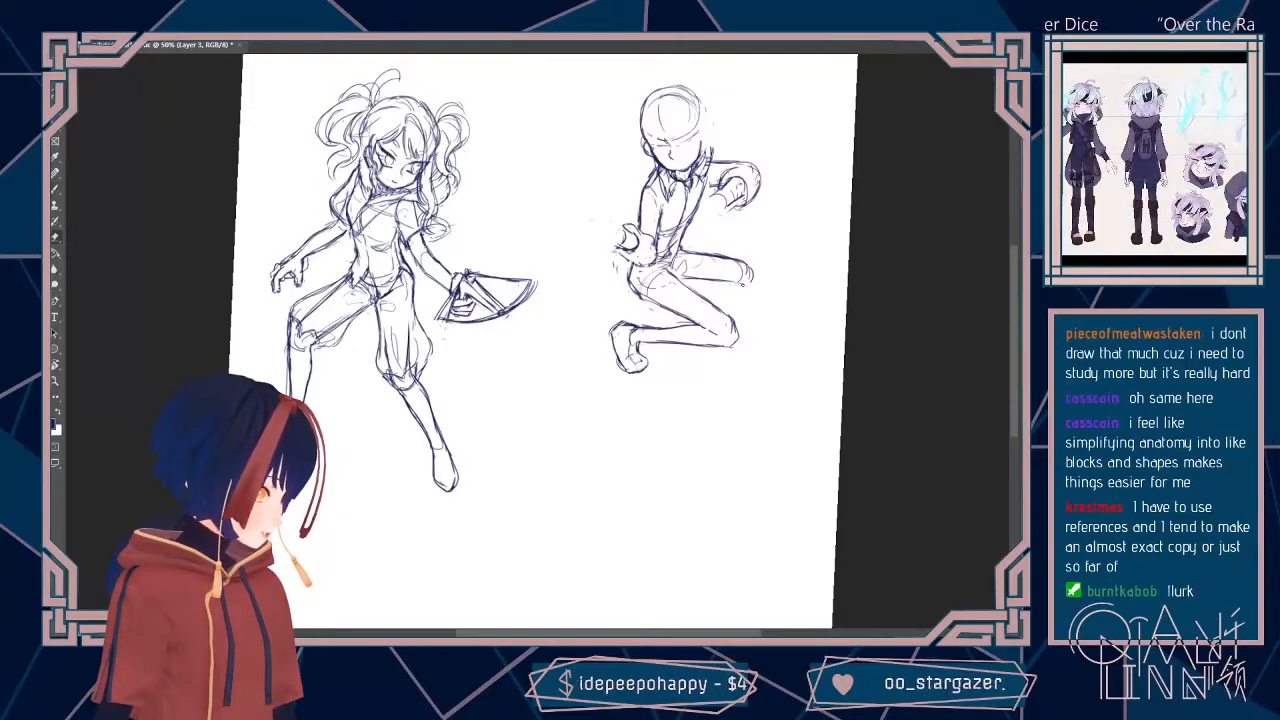
key(b)
drag(750, 262, 737, 302)
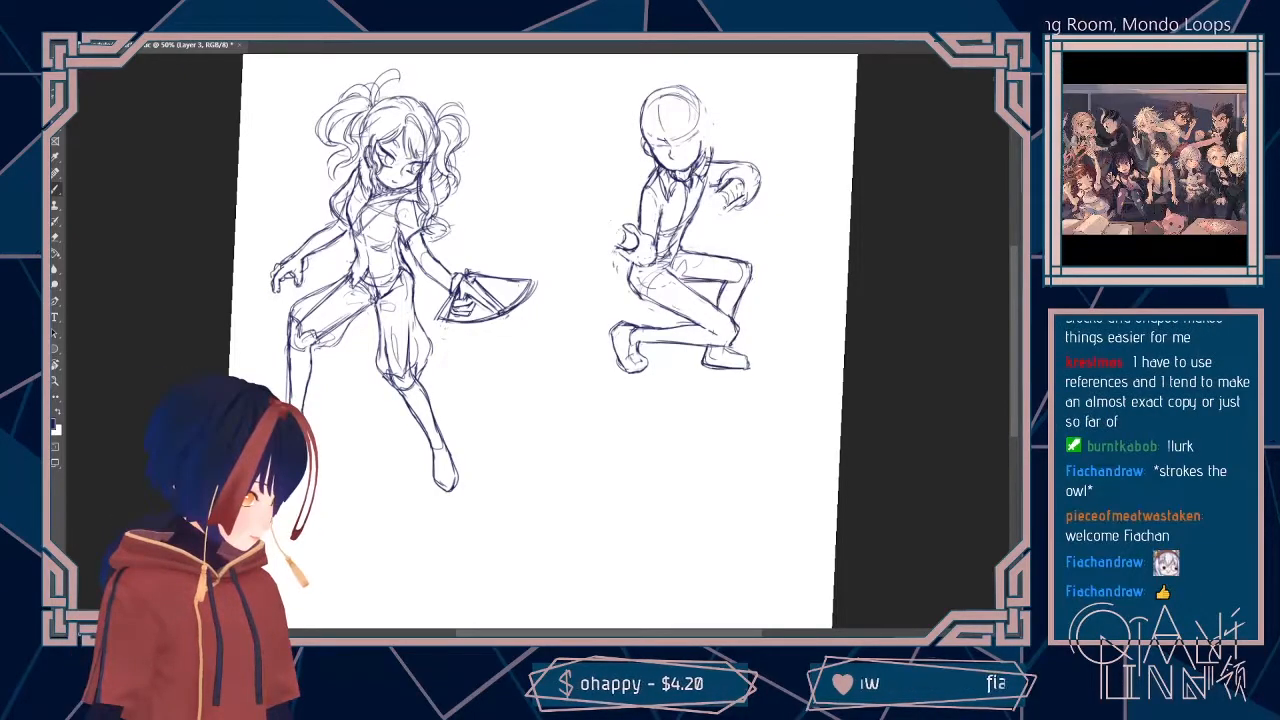
Step: Add finger lines to the second figure's raised hand and draw a clenched fist with a cleaned-up wrist on the lowered forearm
drag(746, 192, 733, 207)
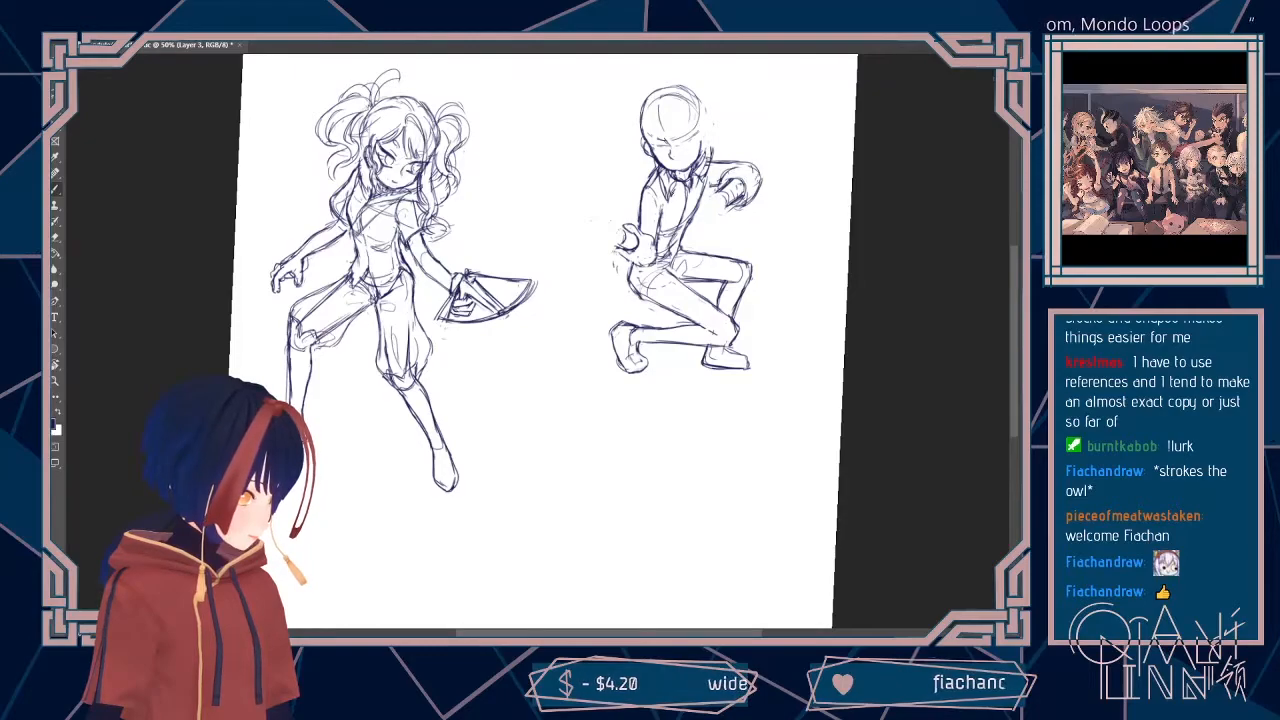
mouse_move(641, 230)
mouse_down()
mouse_move(657, 226)
mouse_move(643, 231)
mouse_up()
key(e)
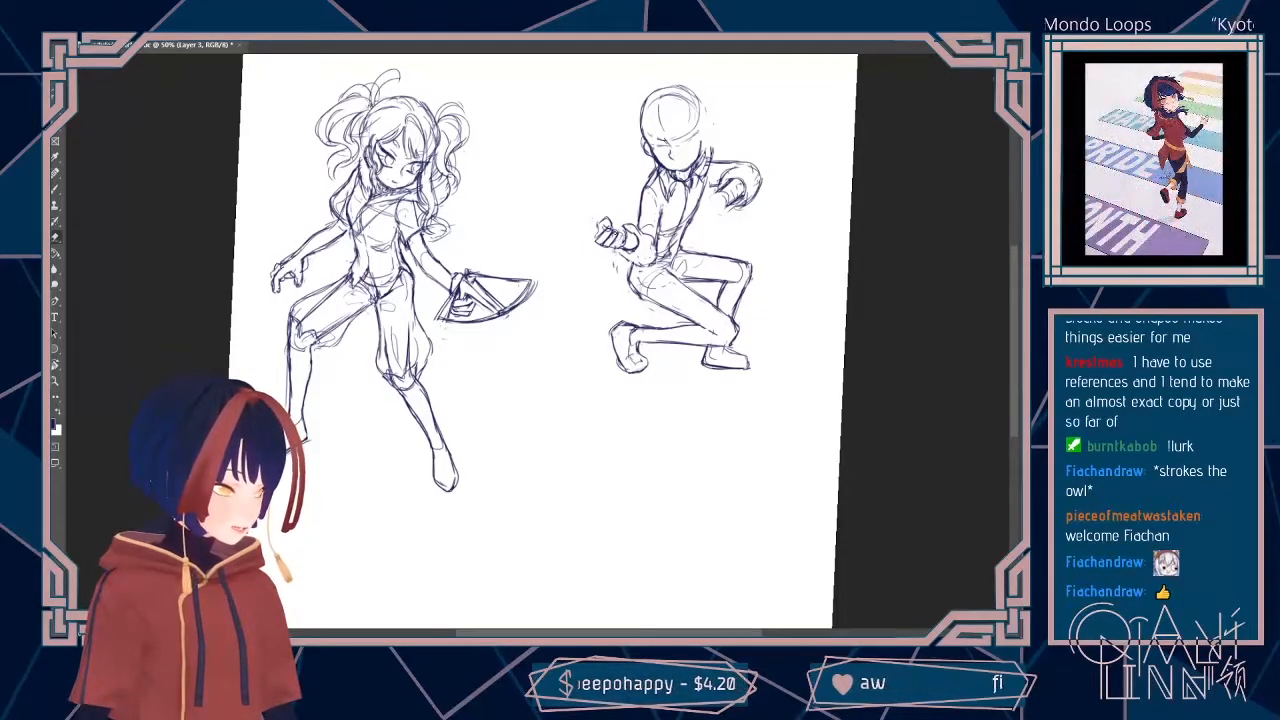
key(ctrl+t)
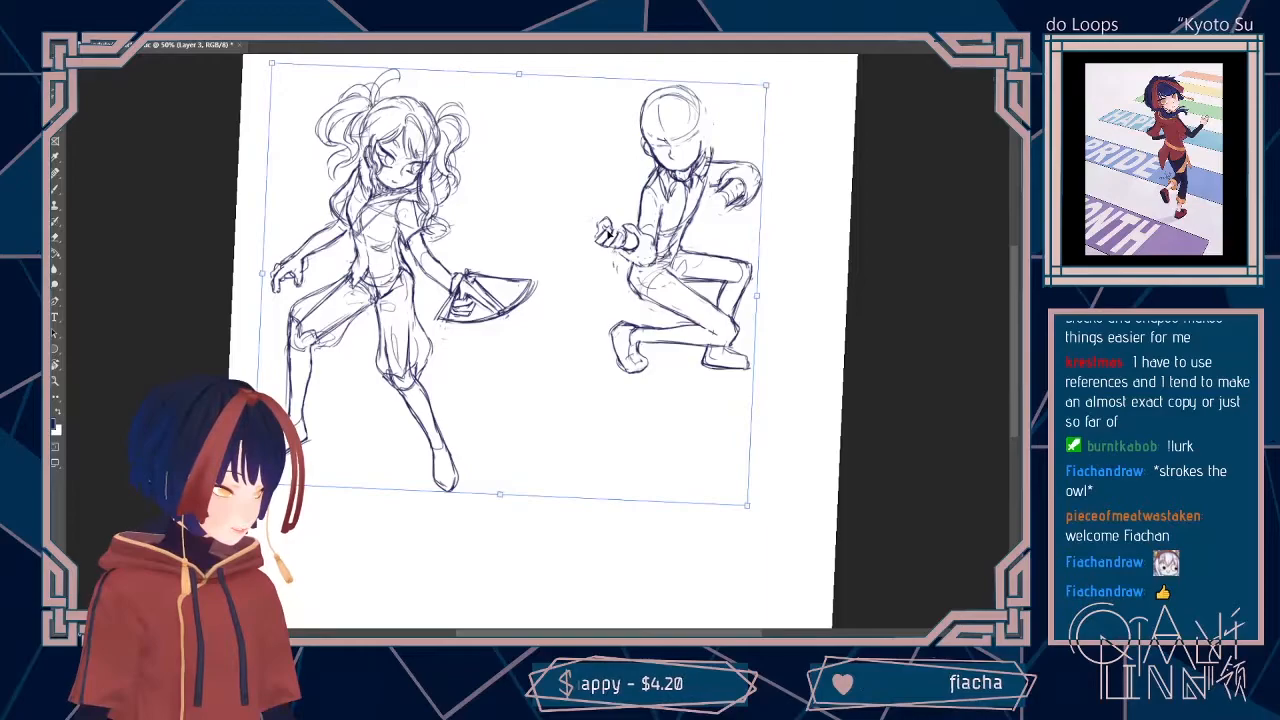
key(Escape)
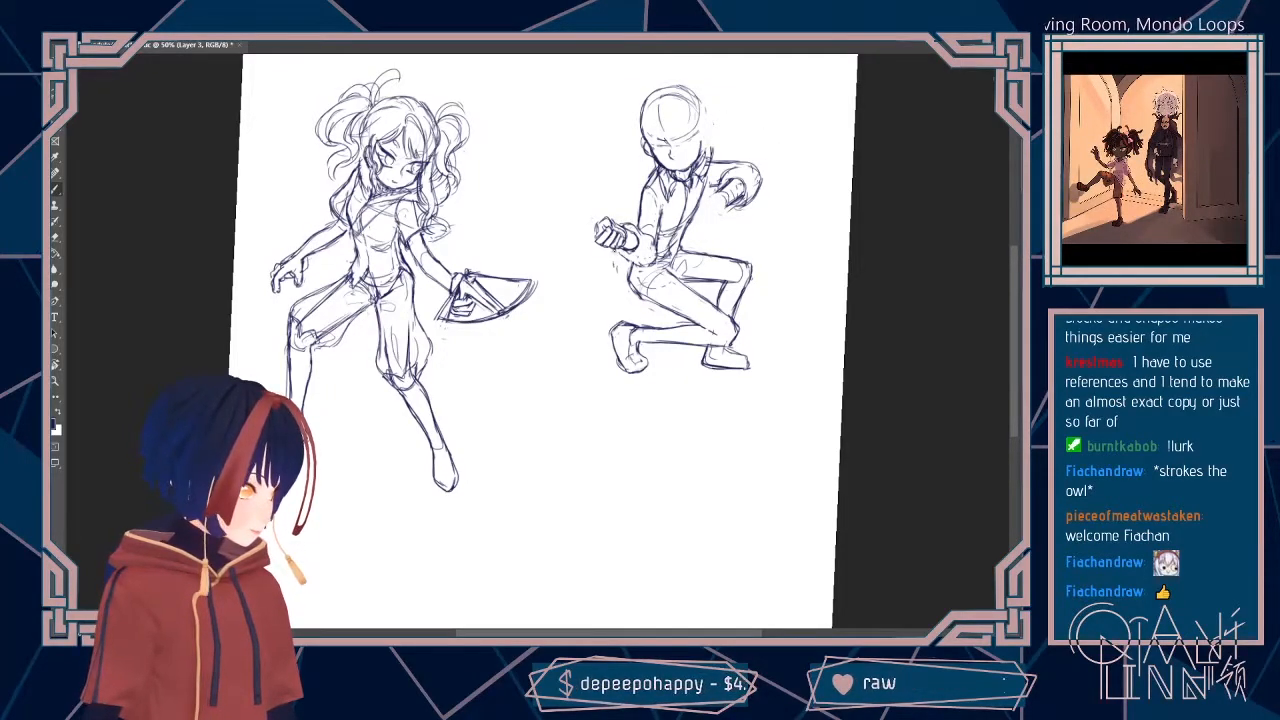
key(e)
key(b)
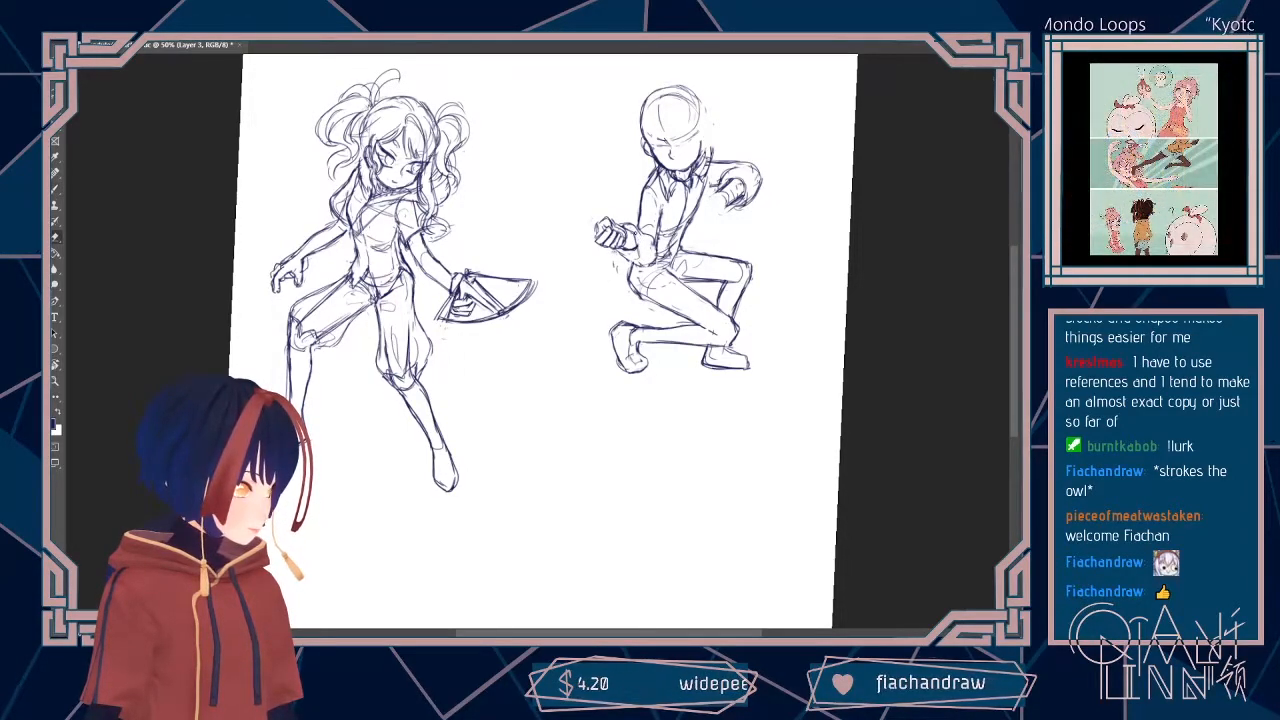
key(b)
drag(632, 229, 637, 249)
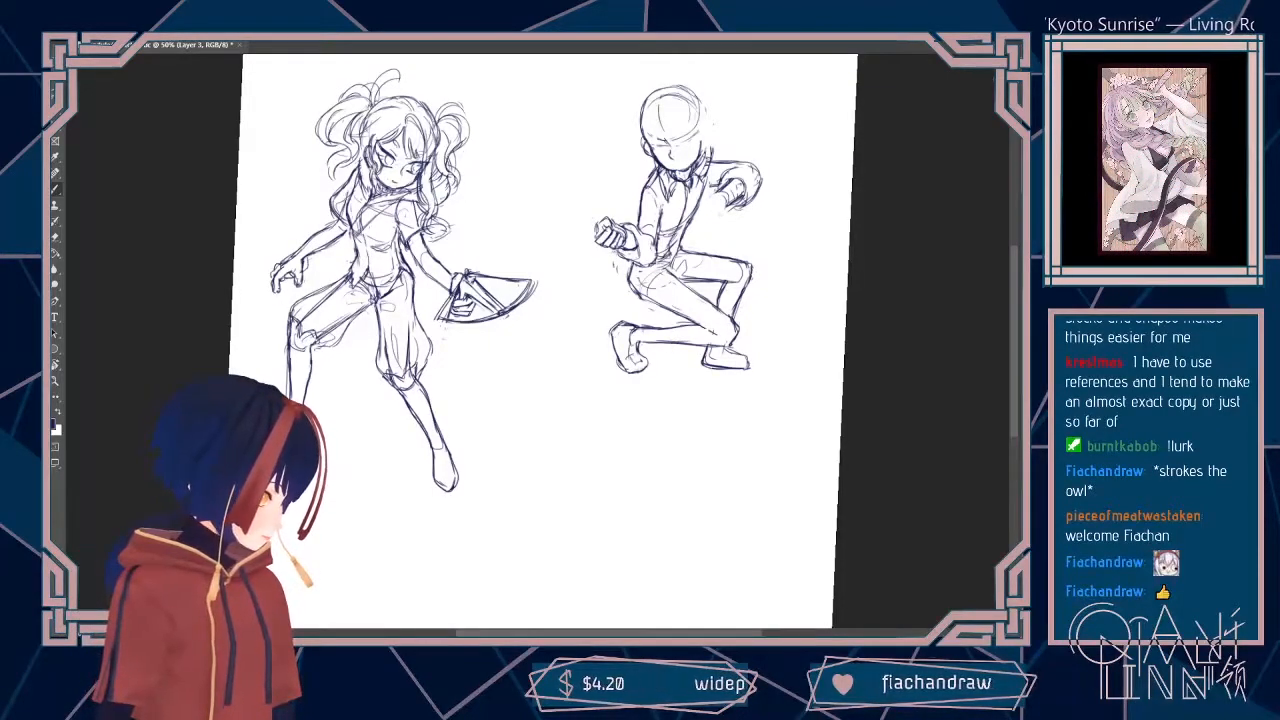
key(ctrl+t)
drag(754, 287, 746, 307)
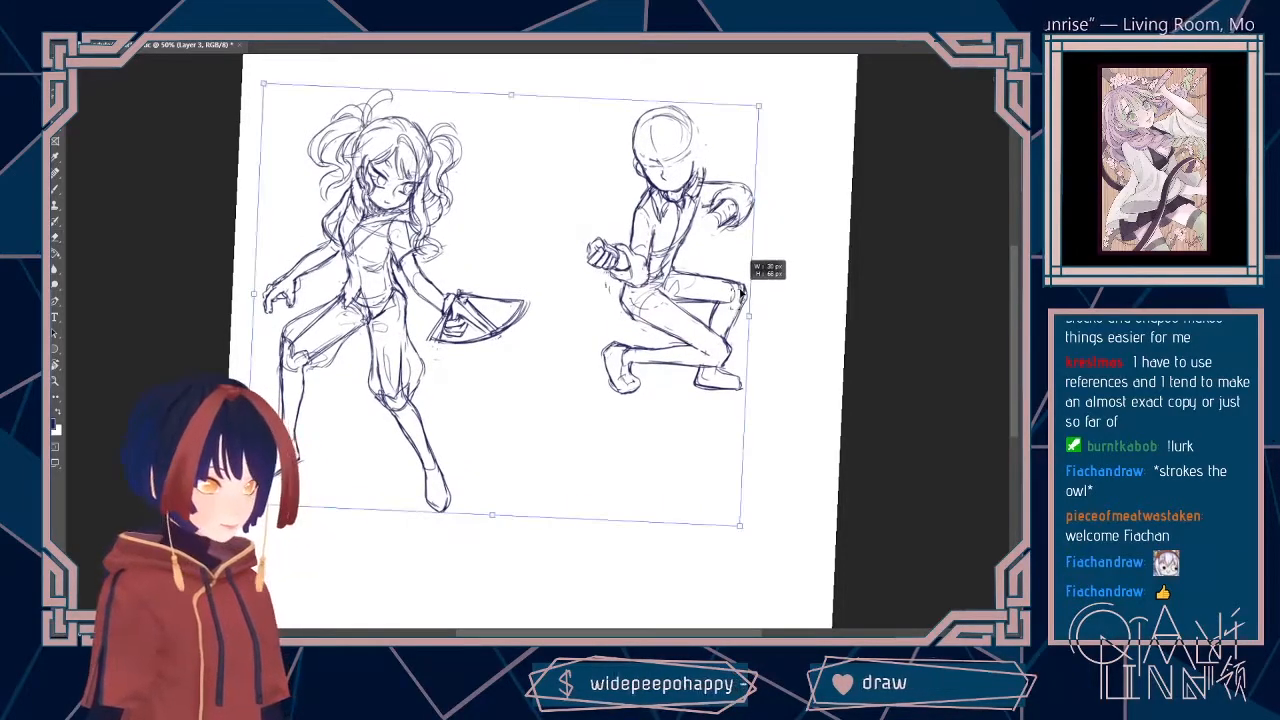
key(ctrl+z)
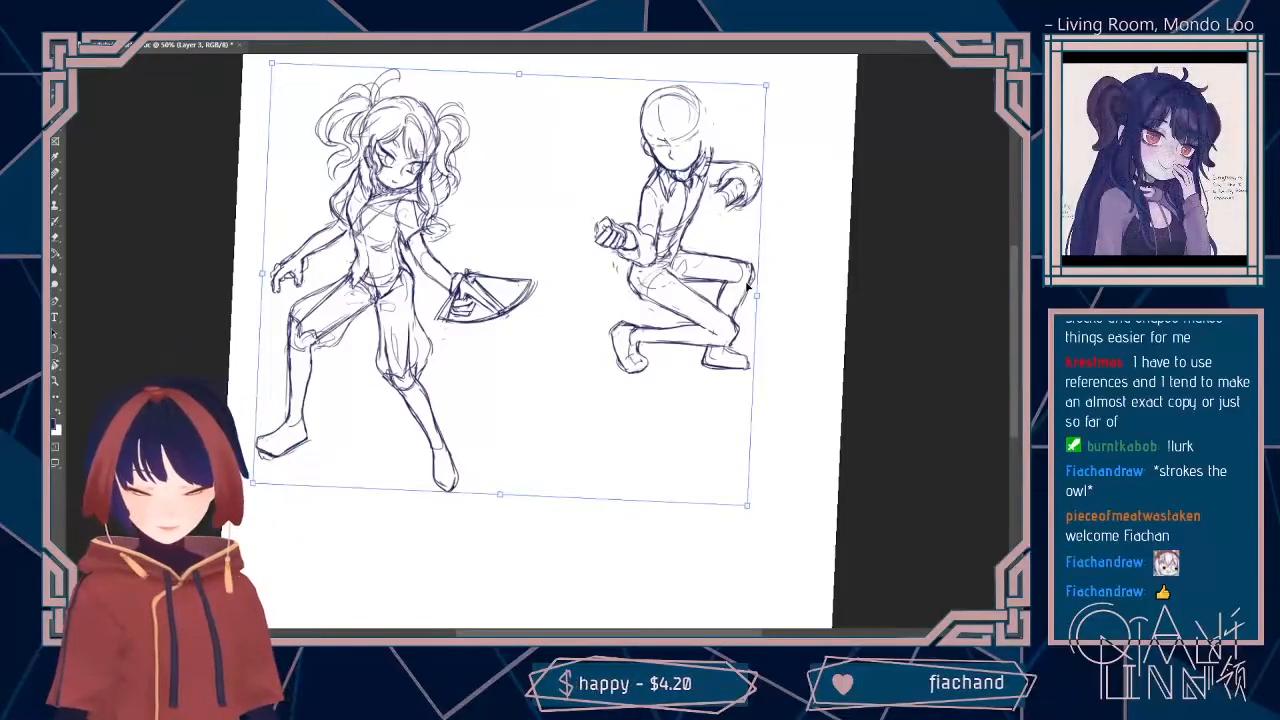
key(Return)
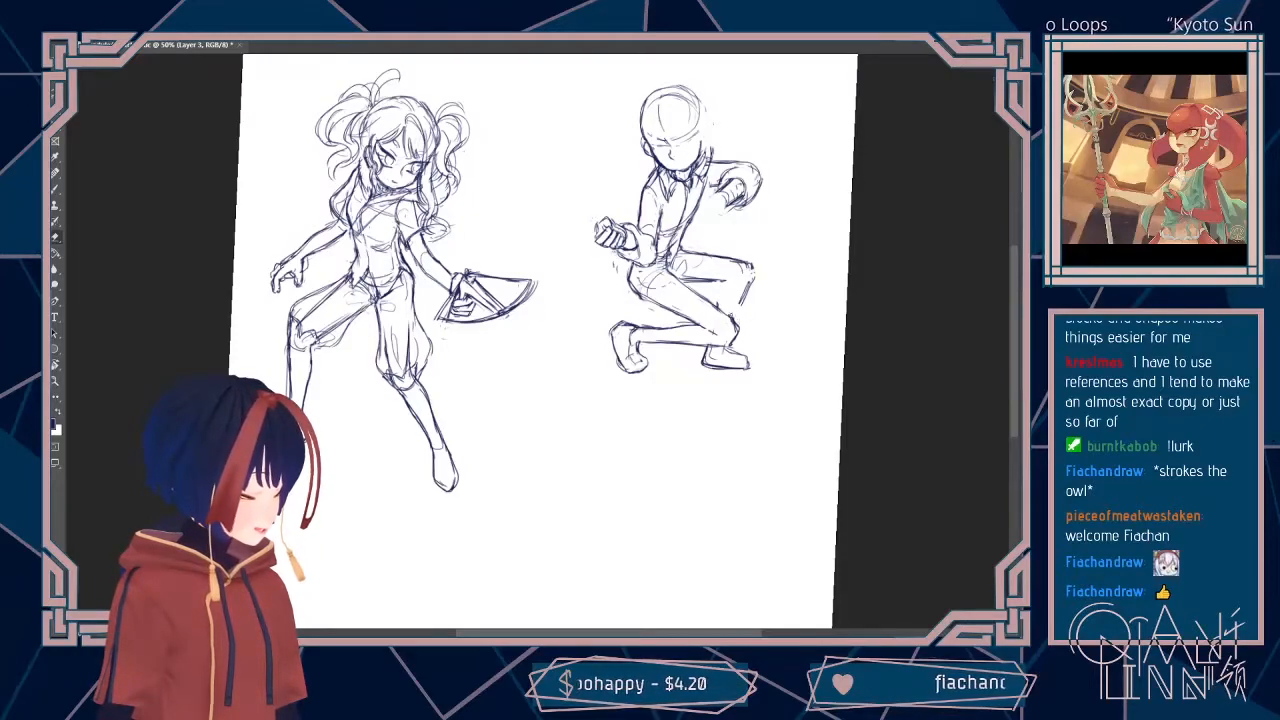
Step: Erase the second figure's downward shin and foot, and extend the upper thigh to a new rounded knee
mouse_move(750, 278)
mouse_down()
mouse_move(743, 301)
mouse_move(751, 275)
mouse_up()
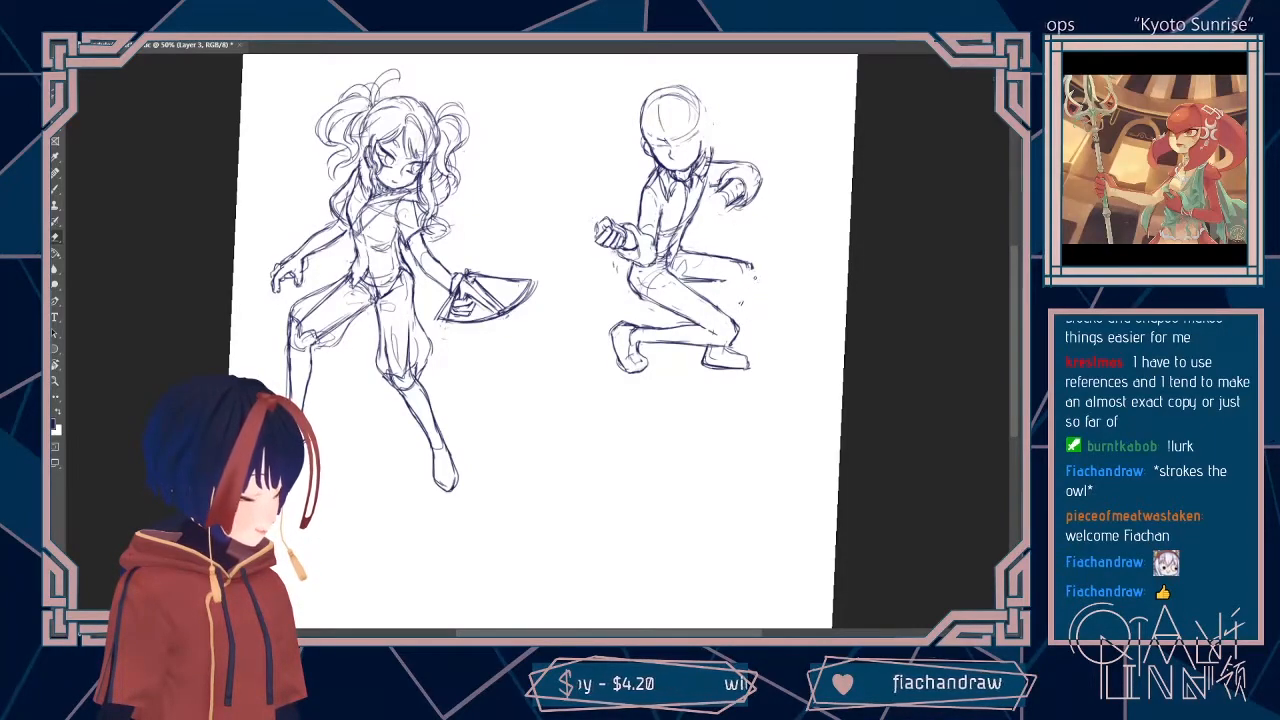
mouse_move(737, 351)
mouse_down()
mouse_move(705, 356)
mouse_move(736, 352)
mouse_move(708, 370)
mouse_move(752, 370)
mouse_up()
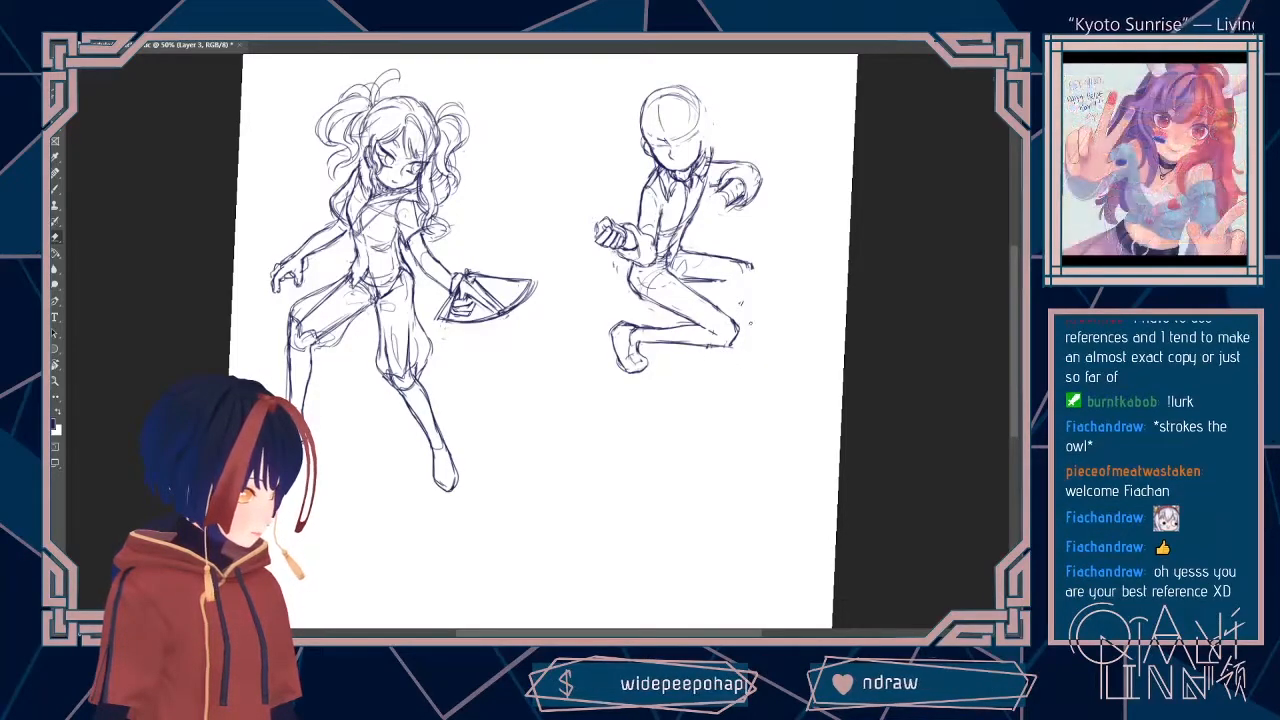
key(b)
drag(753, 267, 762, 279)
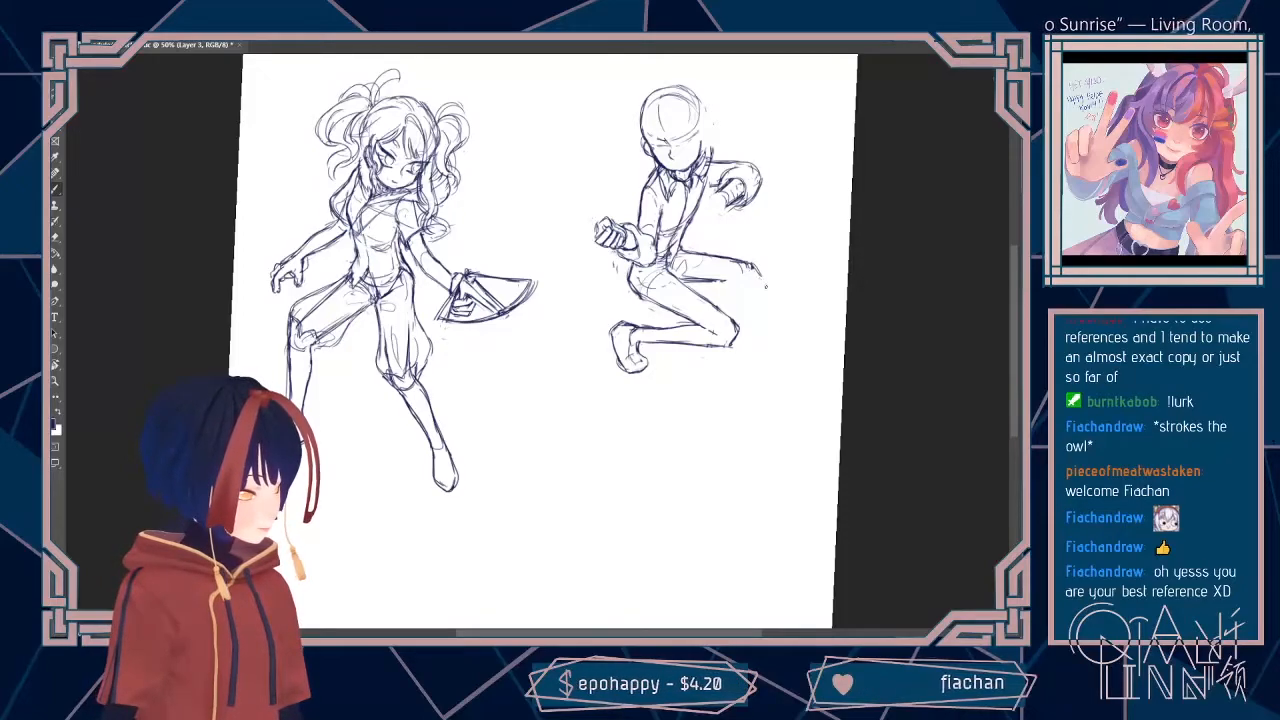
drag(755, 284, 737, 282)
drag(754, 265, 756, 284)
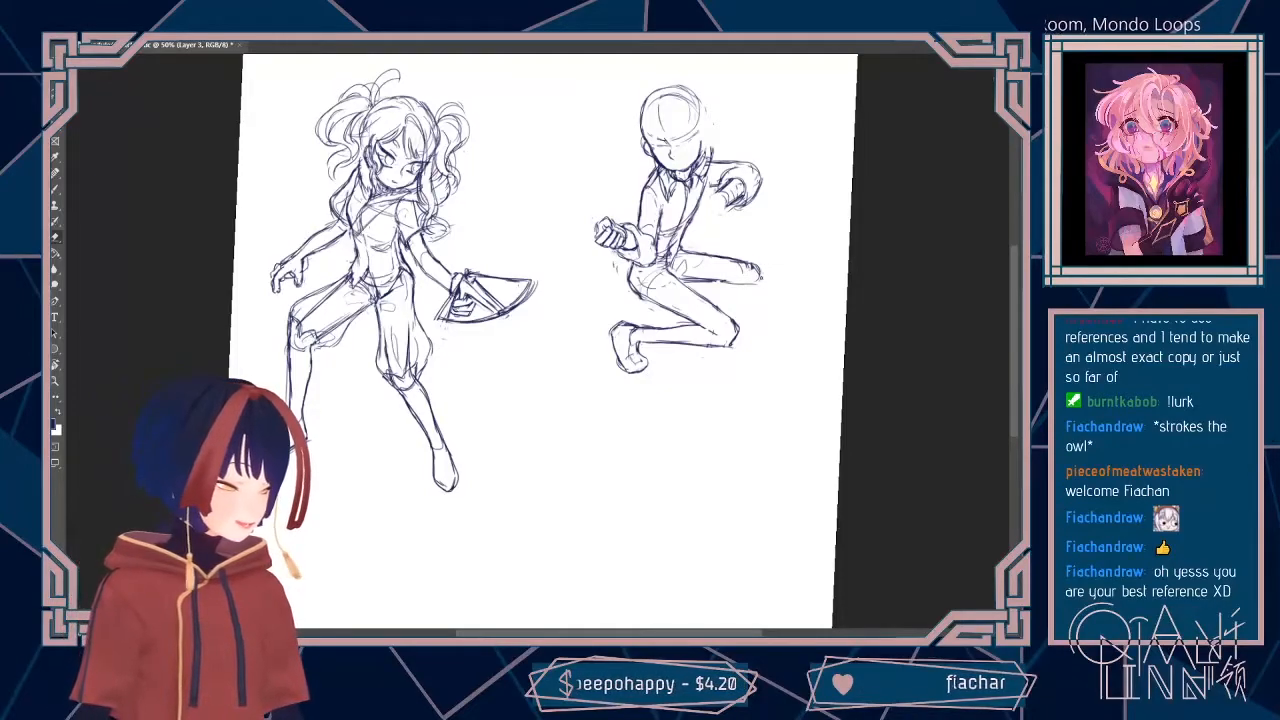
drag(747, 265, 754, 271)
Step: Sketch both contours of the front shin stretching diagonally outward from the new knee, ending in a flat foot
key(b)
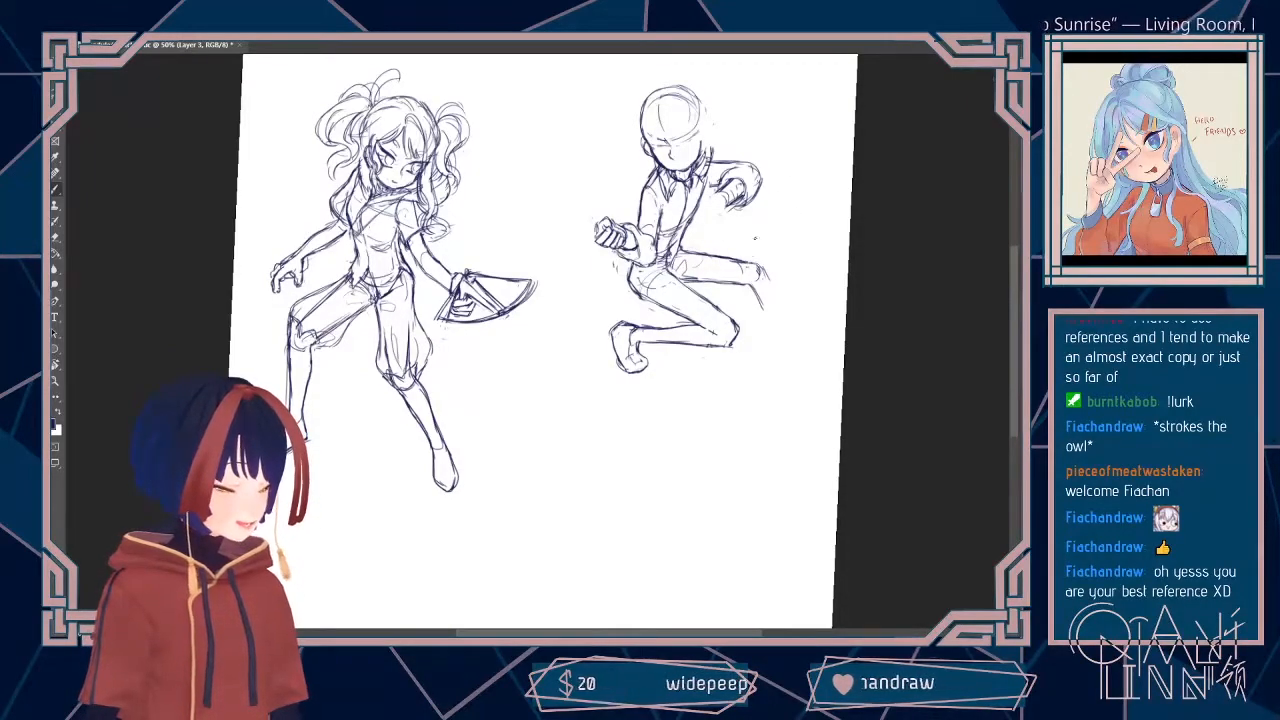
drag(748, 284, 792, 338)
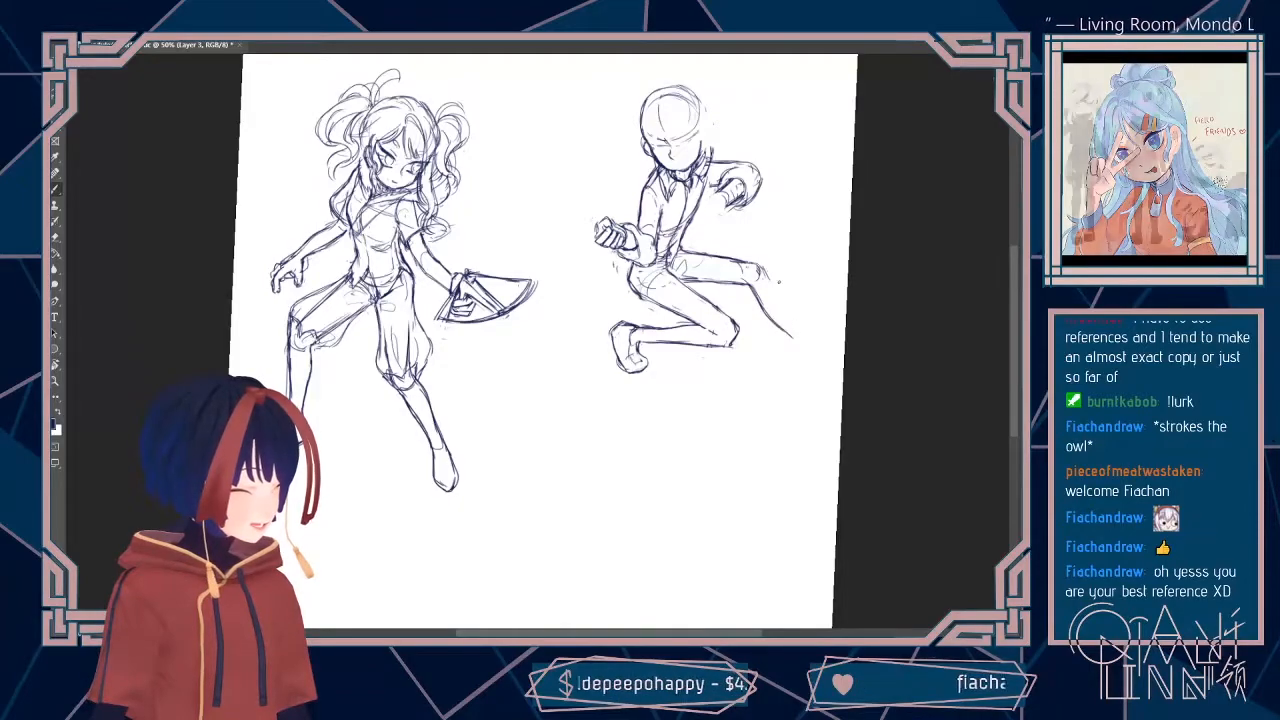
drag(764, 268, 810, 340)
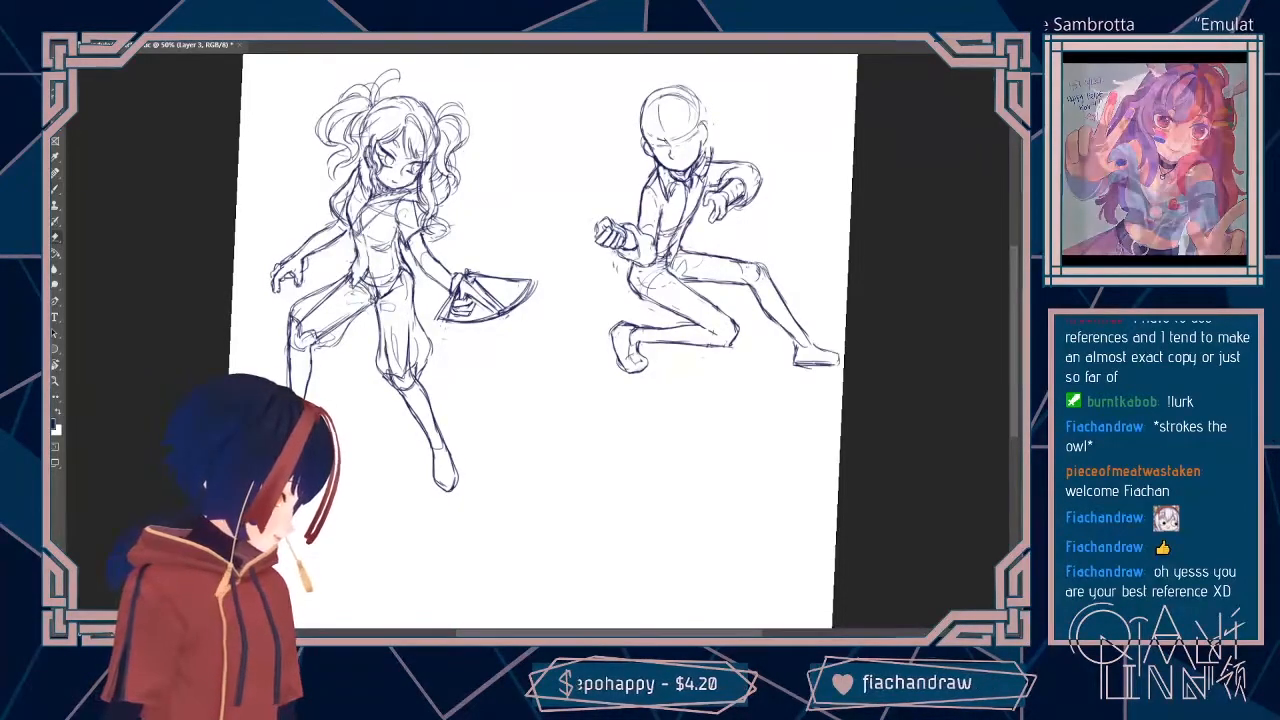
Step: Redraw the fingers of the second figure's raised hand and erase the collar lines across the upper chest
drag(706, 186, 720, 181)
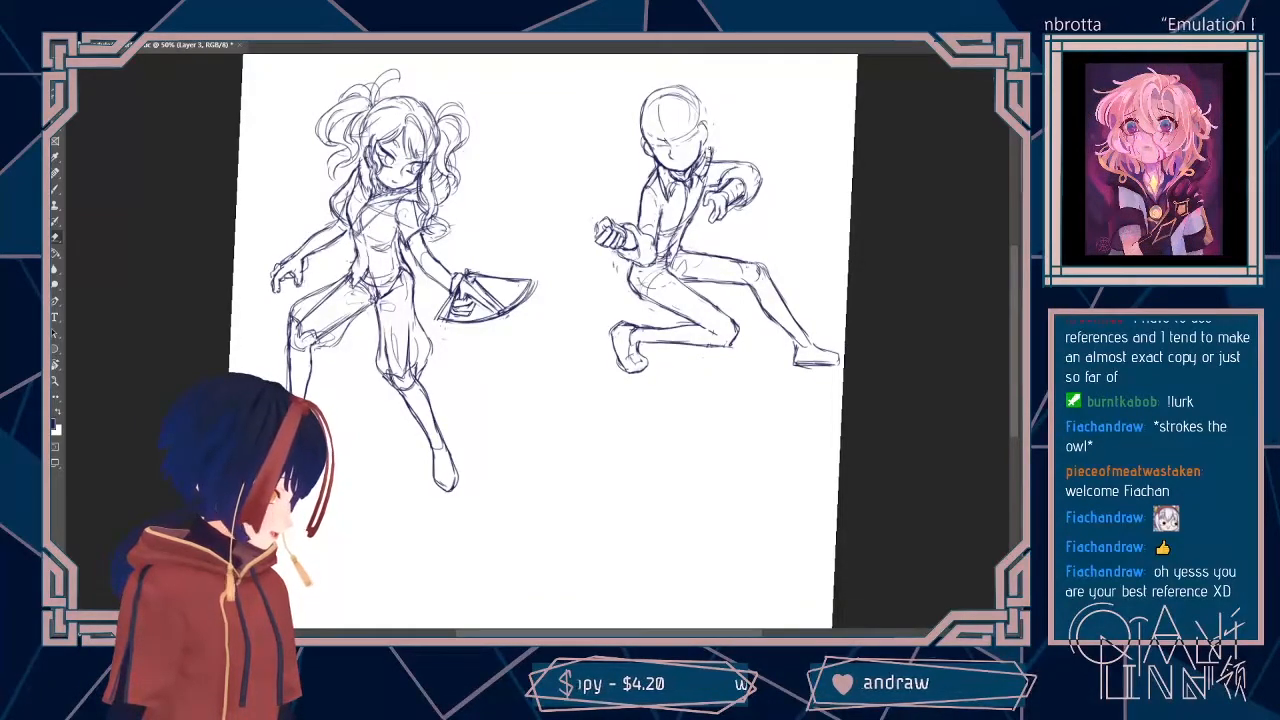
drag(705, 157, 690, 190)
key(b)
key(e)
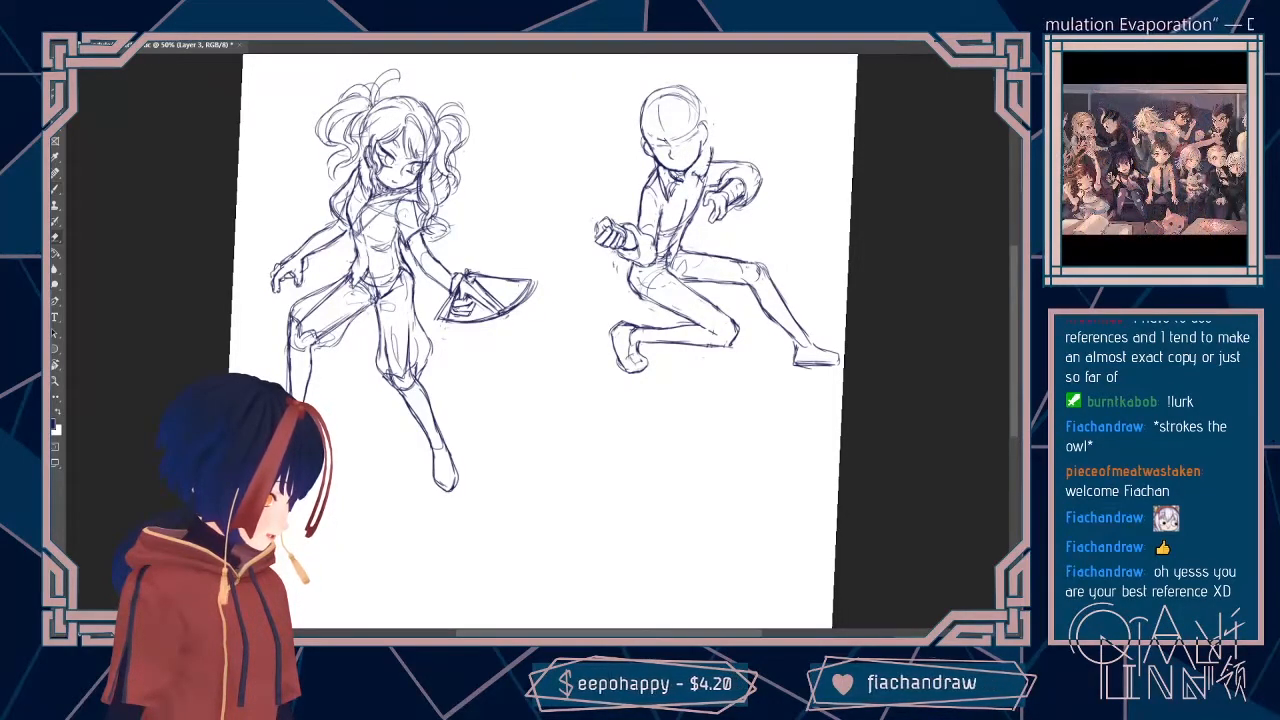
drag(670, 178, 682, 184)
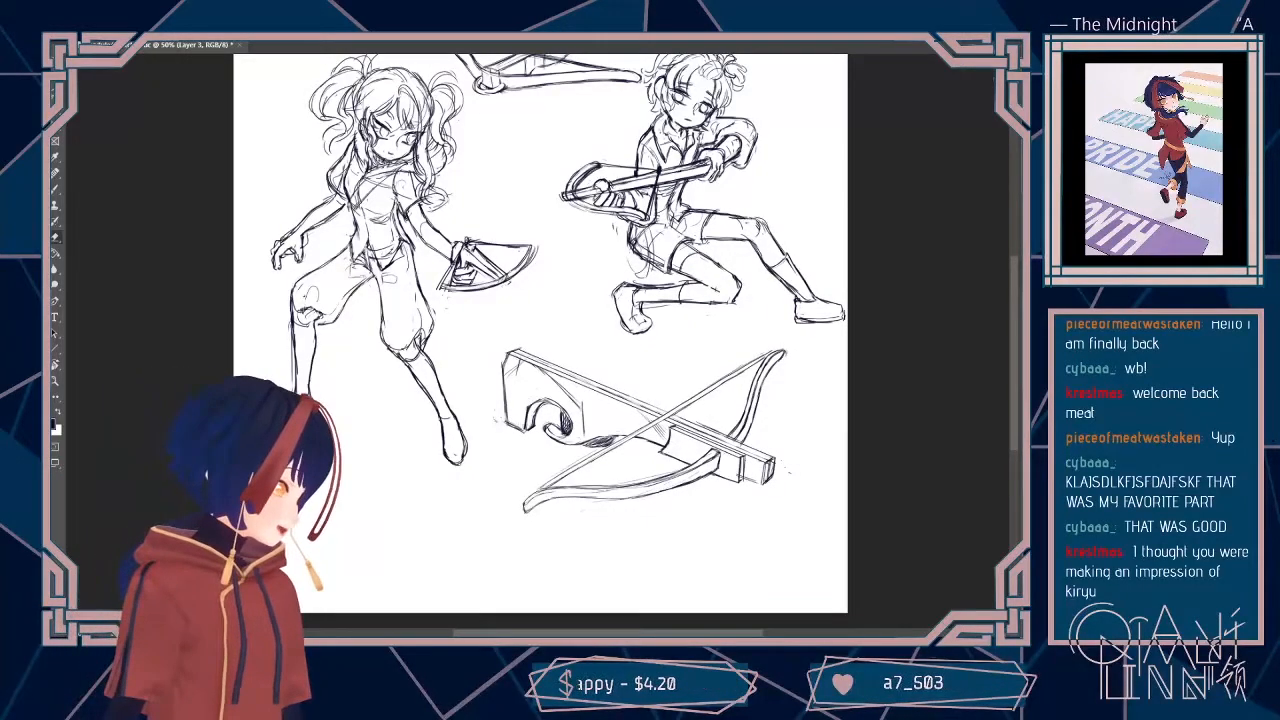
key(ctrl+z)
key(ctrl+shift+z)
key(ctrl+z)
key(ctrl+shift+z)
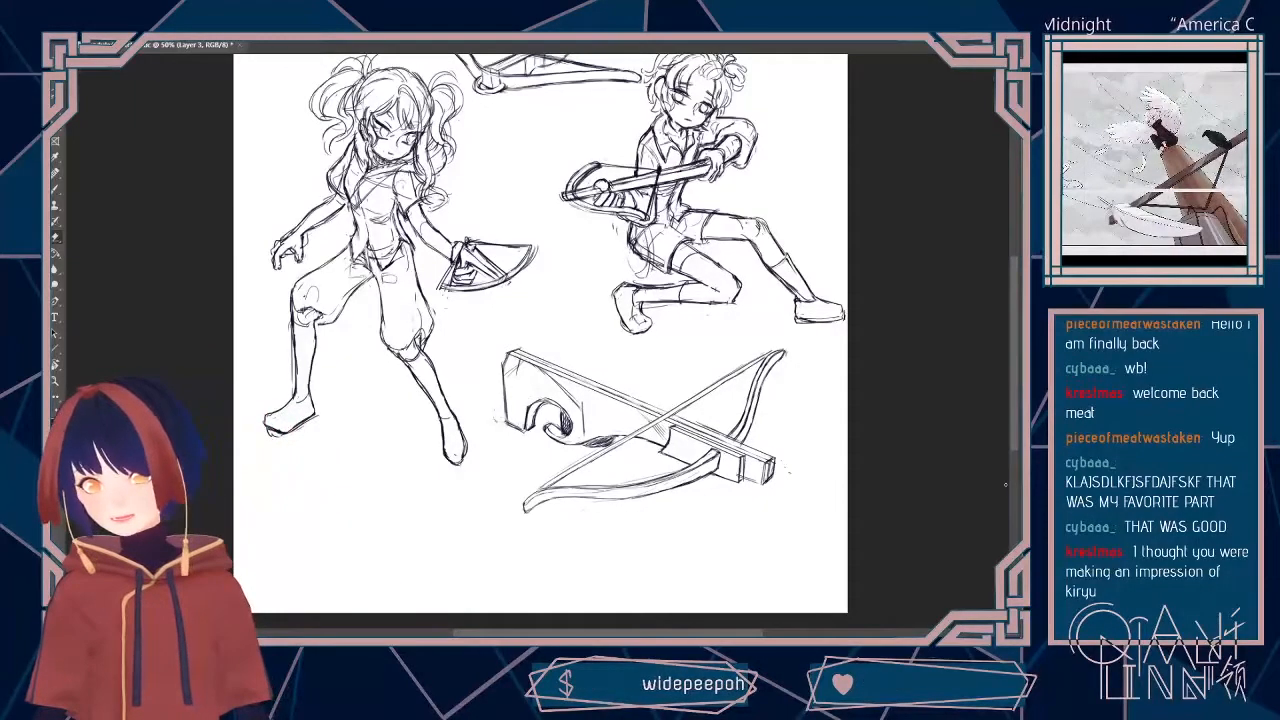
key(ctrl+minus)
key(ctrl+plus)
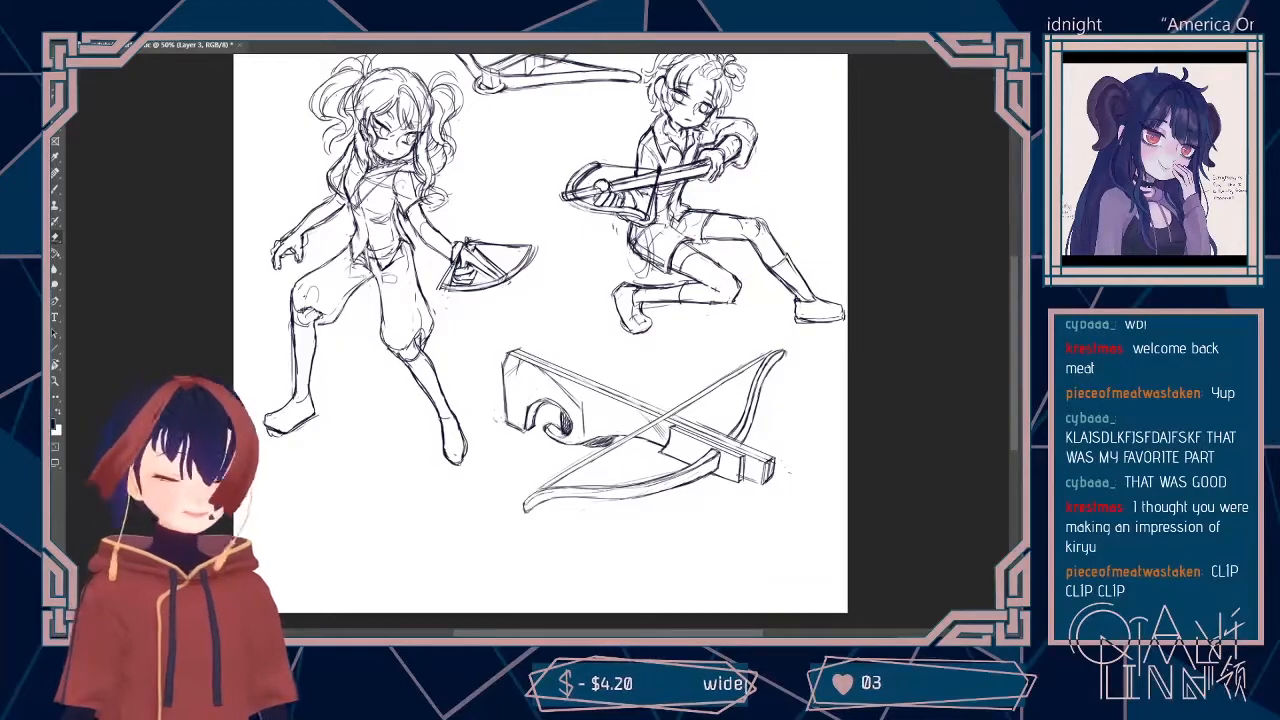
Step: Toggle the visibility of Layer 3 and Layer 4 to check which sketch lines each holds
key(ctrl+comma)
key(ctrl+comma)
key(alt+bracketright)
key(ctrl+comma)
key(ctrl+comma)
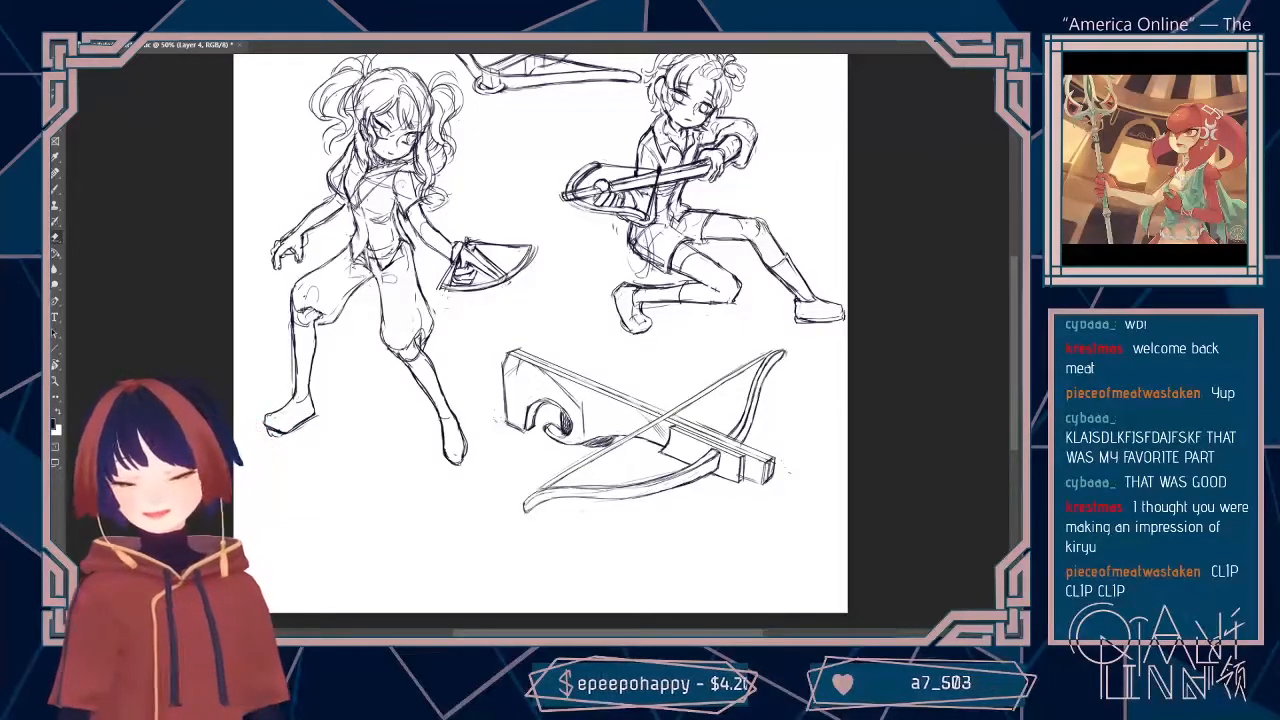
key(alt+bracketleft)
key(ctrl+comma)
key(ctrl+comma)
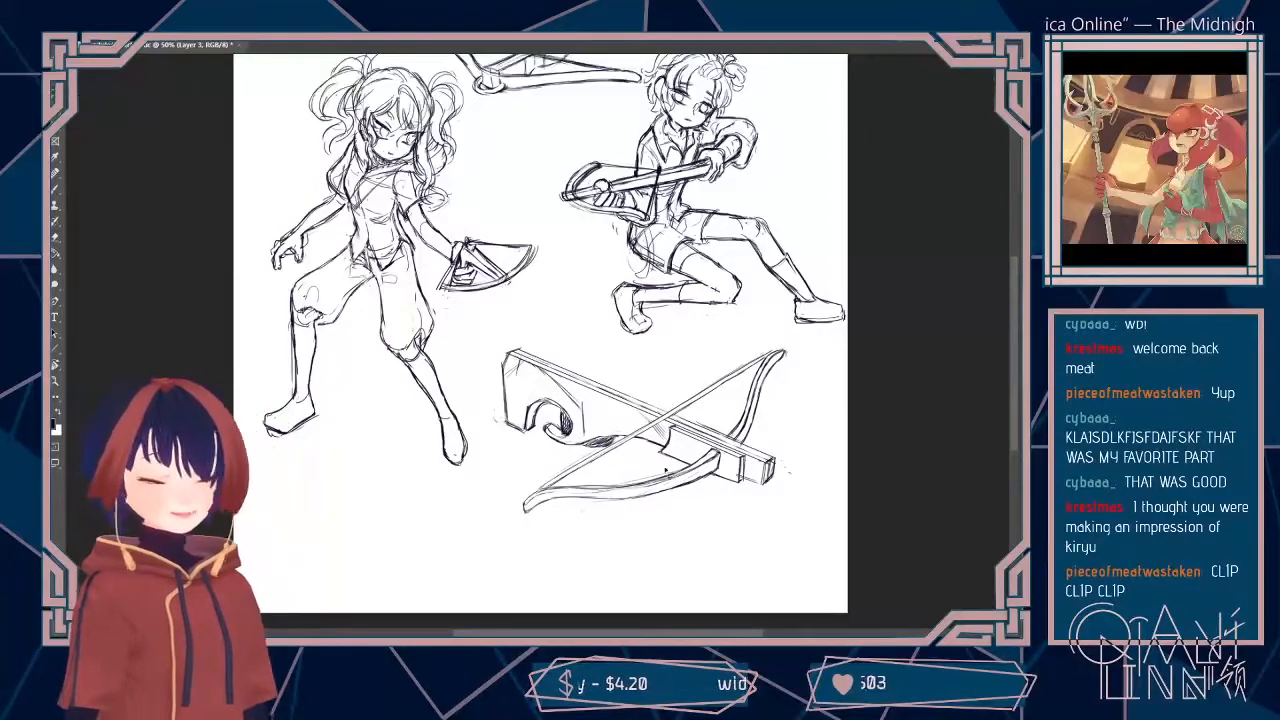
Step: Lasso the large crossbow study below the second figure and scale it down beneath that figure's feet with Free Transform
drag(686, 537, 795, 342)
drag(483, 418, 690, 545)
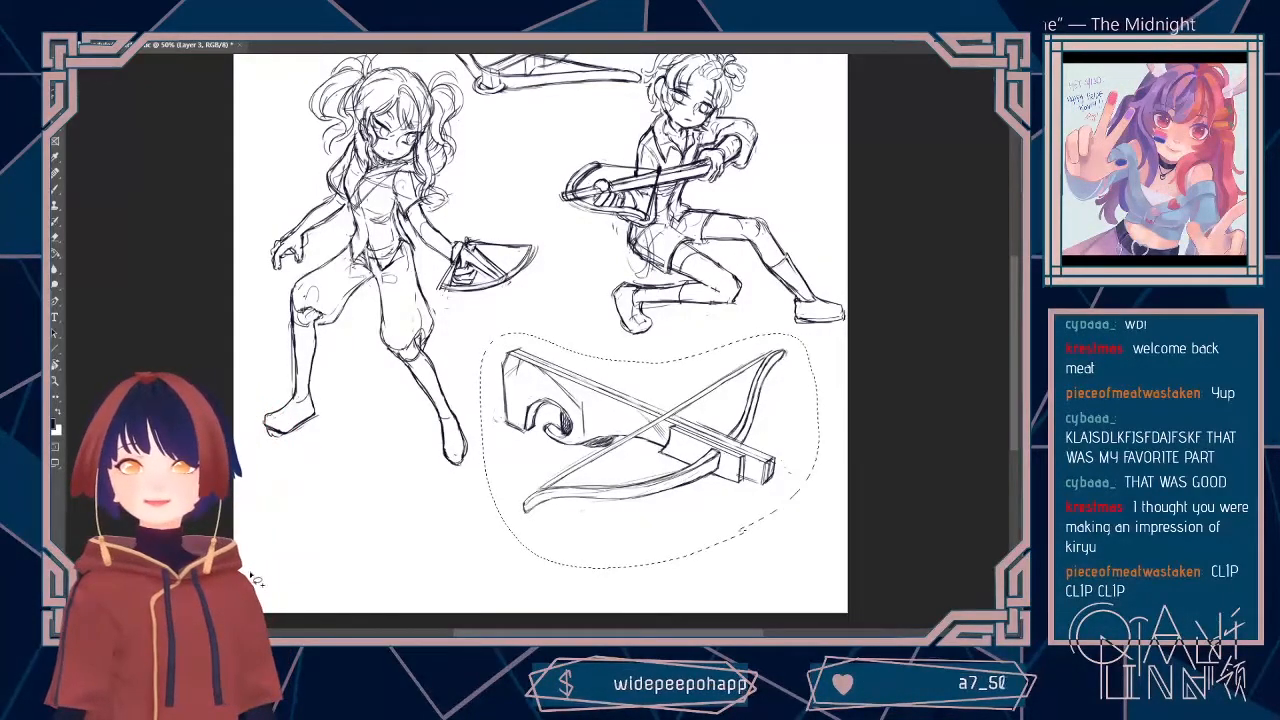
key(ctrl+t)
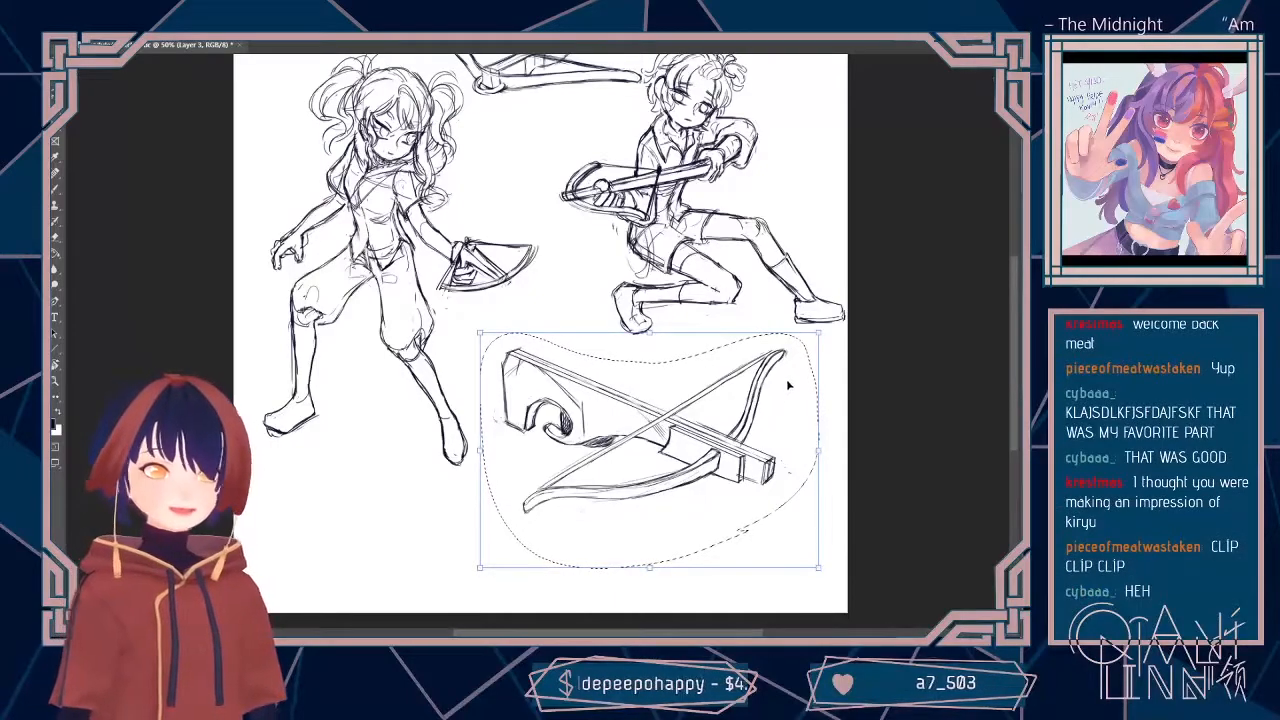
drag(788, 385, 788, 357)
drag(766, 436, 766, 436)
drag(787, 482, 761, 466)
drag(735, 421, 737, 412)
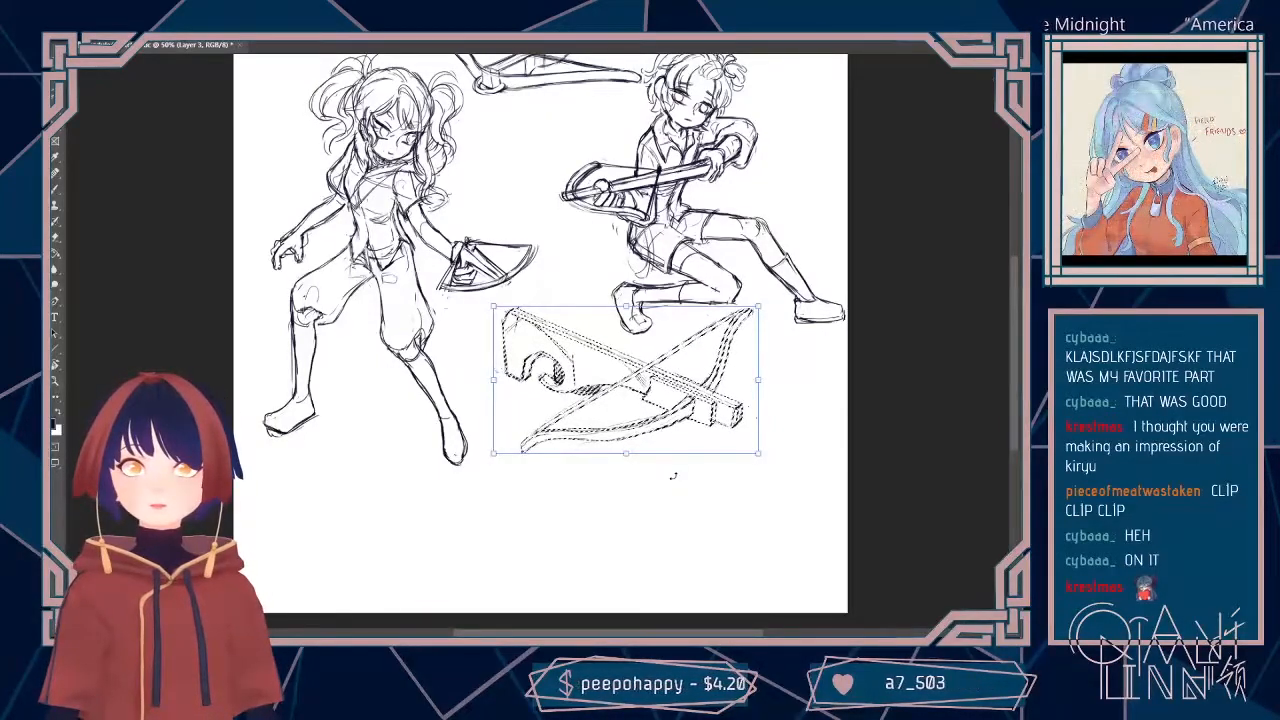
key(Return)
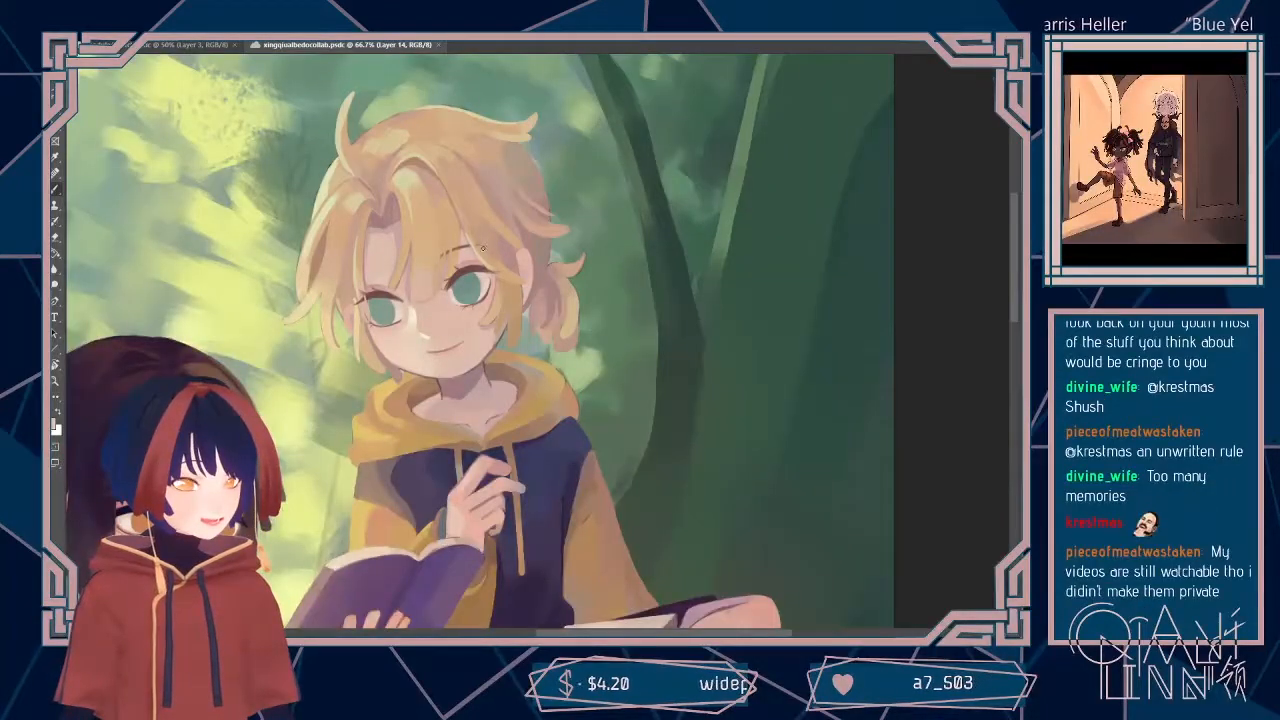
Step: Touch up the blond boy's eyebrow, eye and chin edge on Layer 14 of the xingqiualbedocollab painting
alt+click(478, 257)
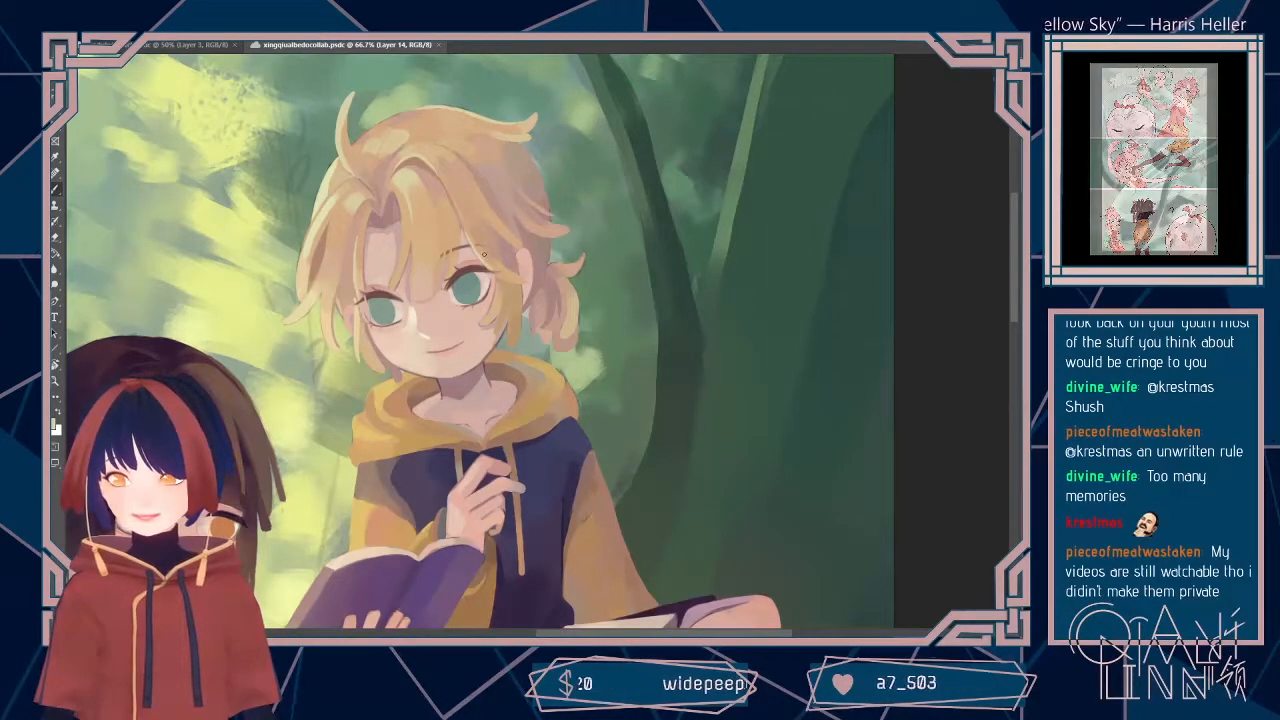
scroll(1012, 320, up, 3)
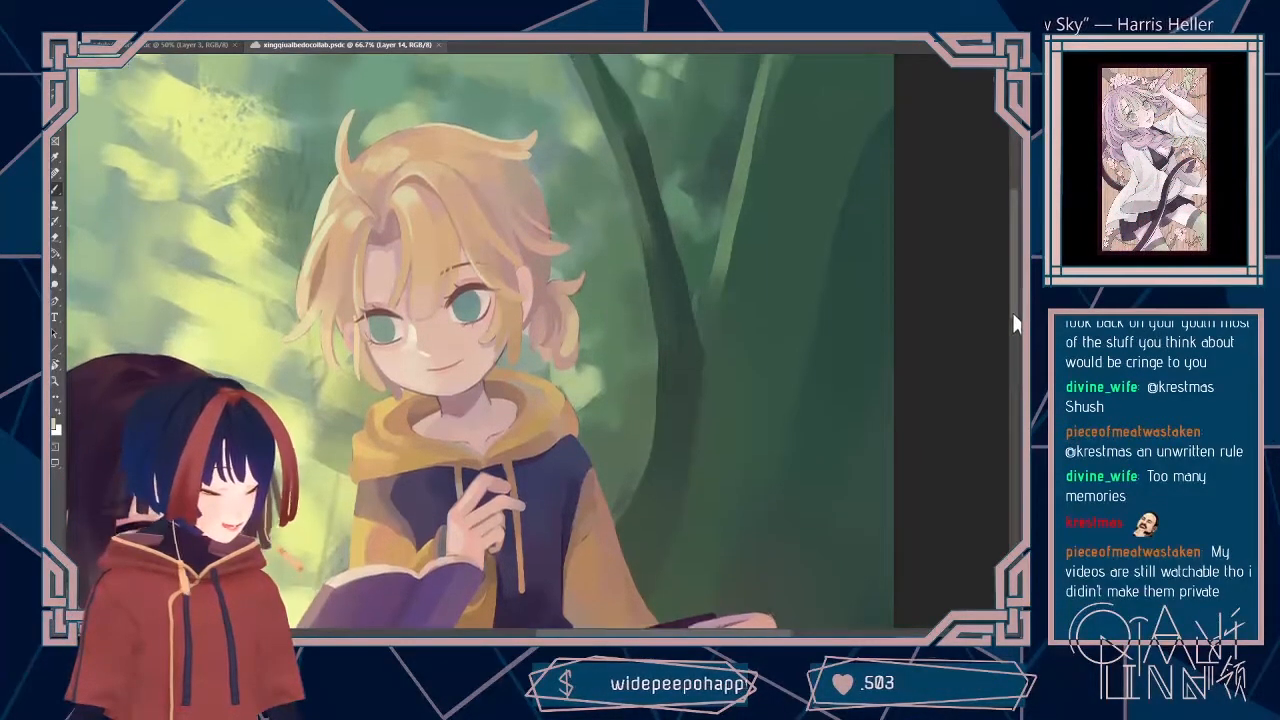
scroll(1011, 313, down, 3)
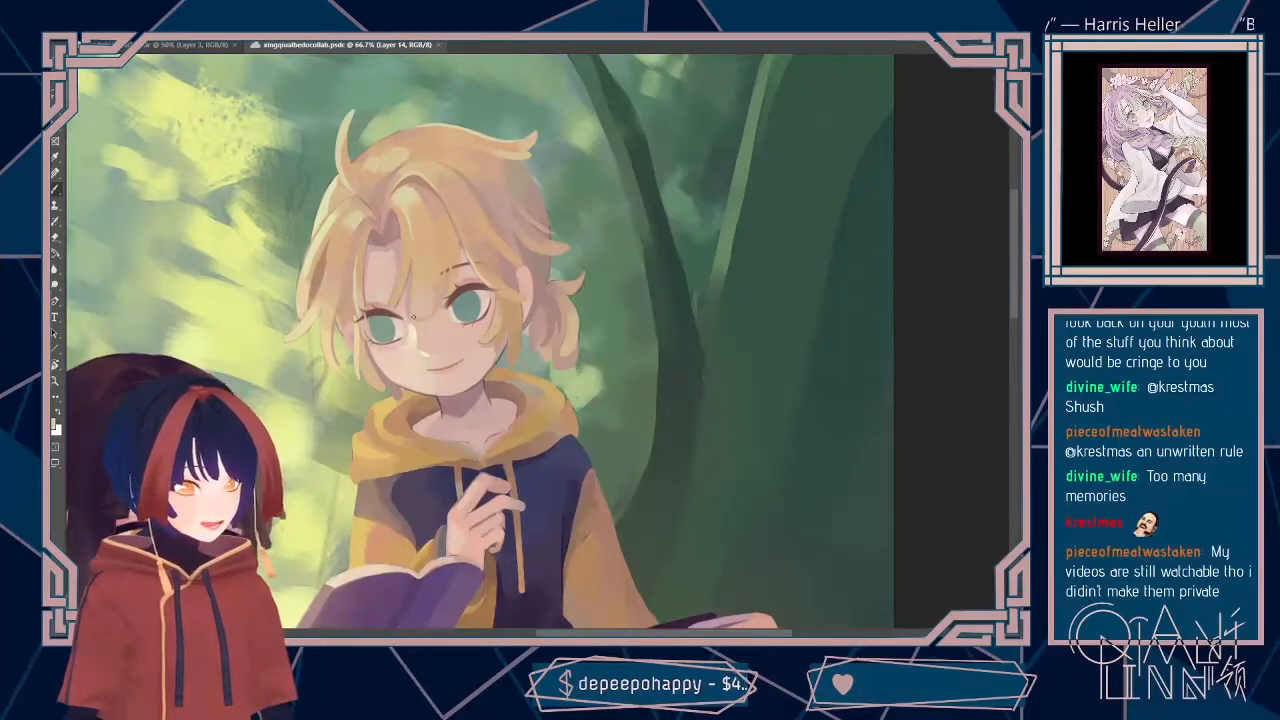
alt+click(404, 341)
drag(440, 398, 443, 412)
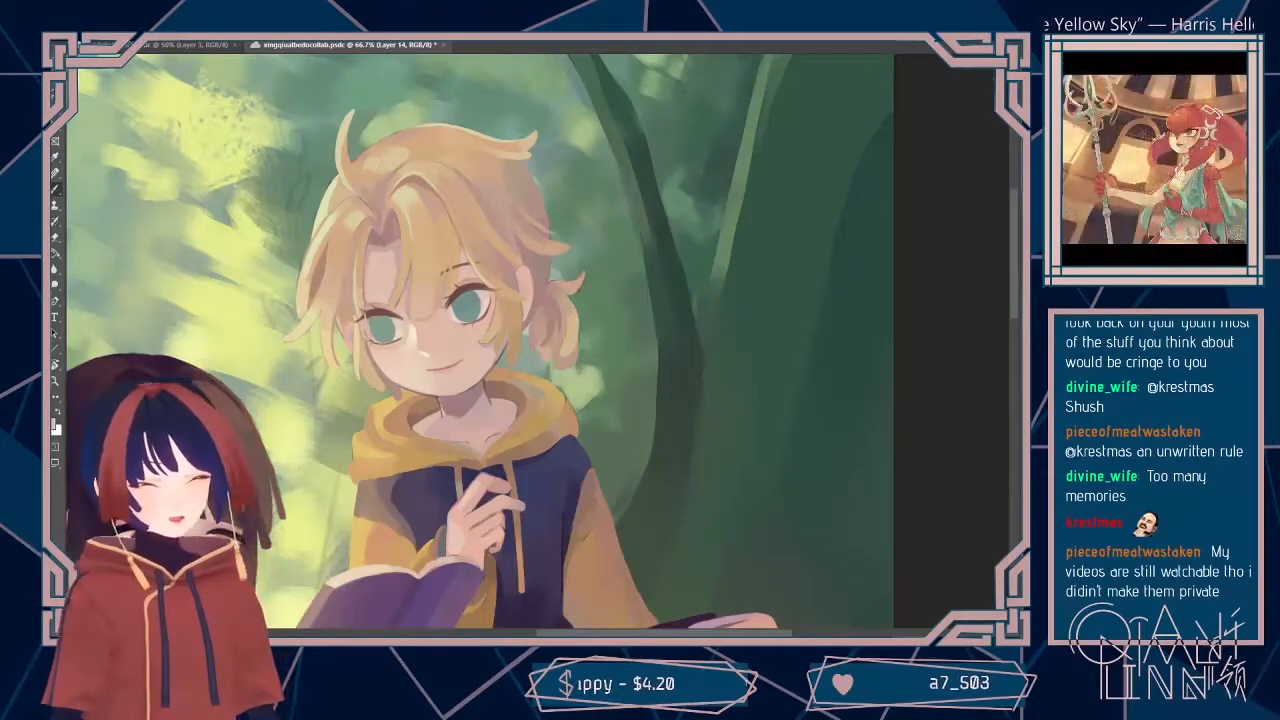
Step: Set the brush size to 3 px for fine detail work and save the painting
click(117, 34)
drag(114, 63, 114, 65)
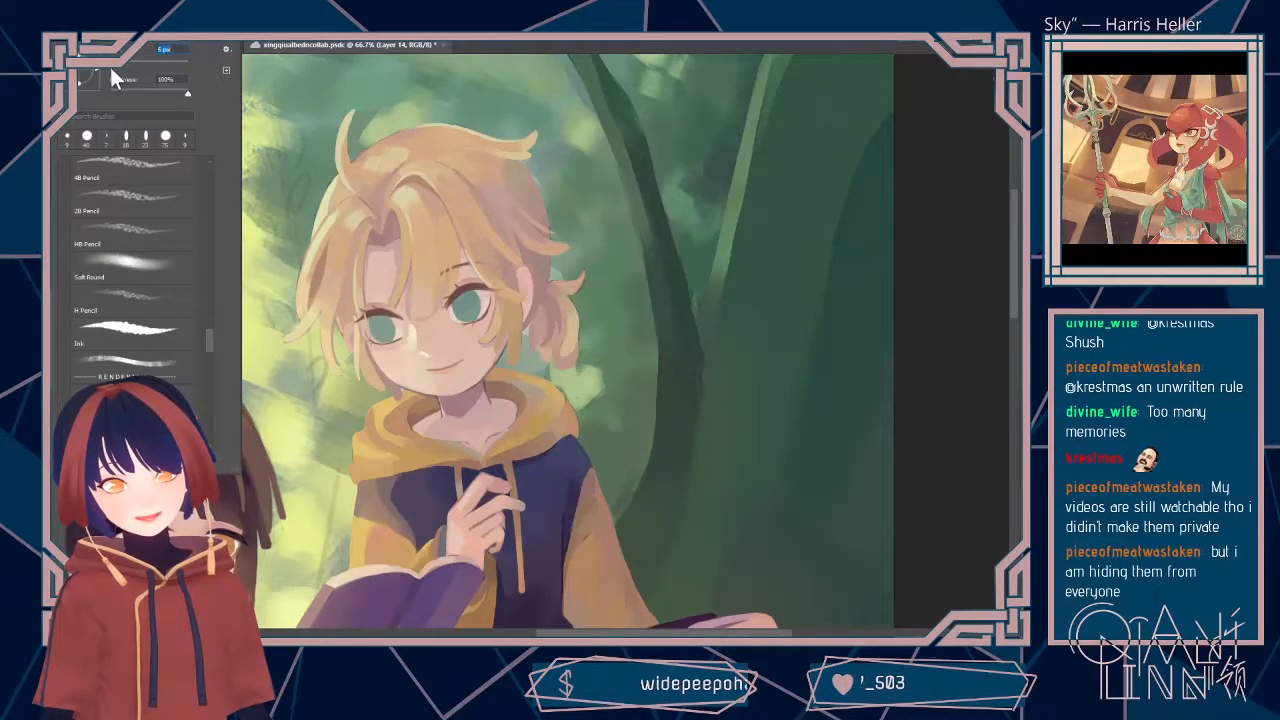
key(Return)
drag(1017, 281, 1018, 309)
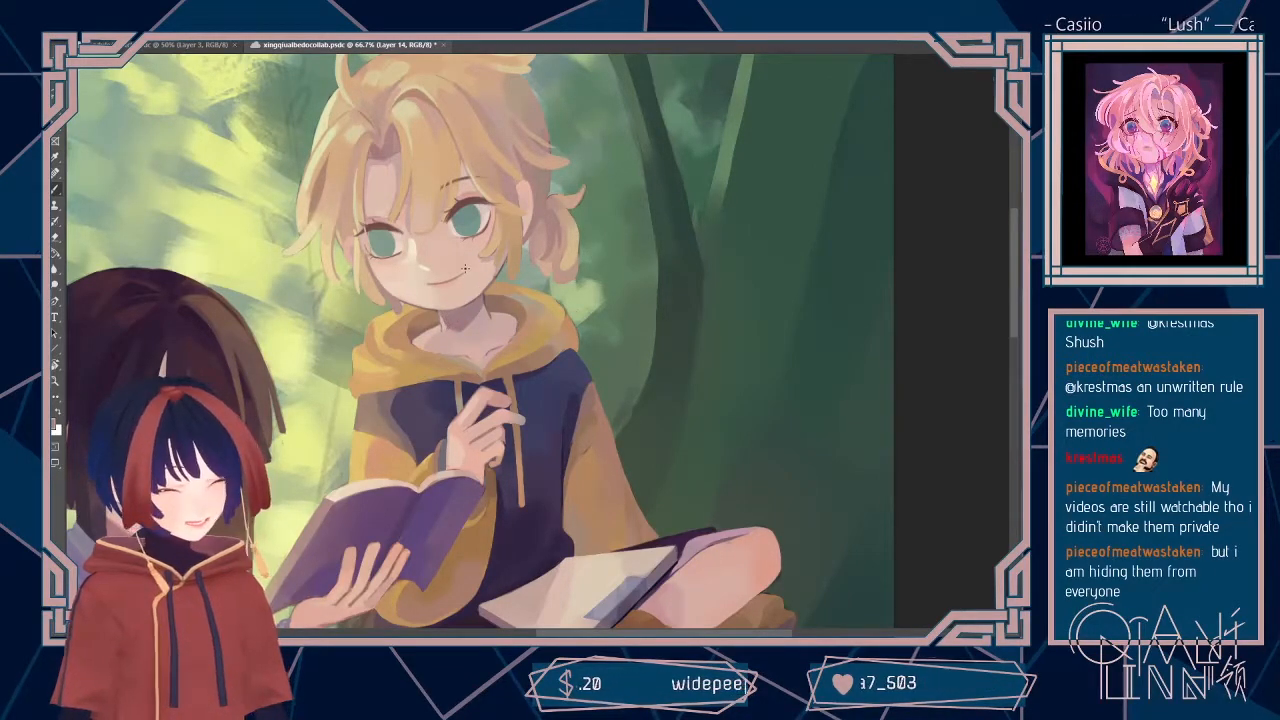
click(100, 34)
drag(175, 50, 126, 80)
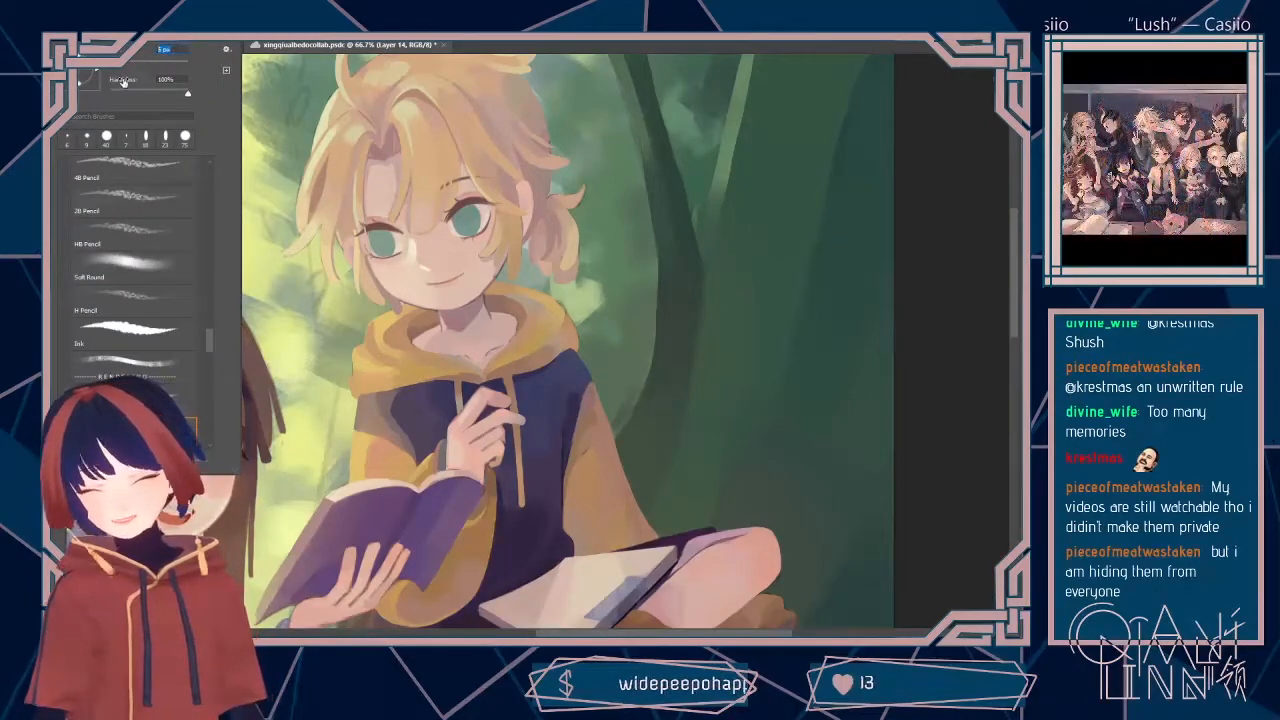
text(3)
key(Return)
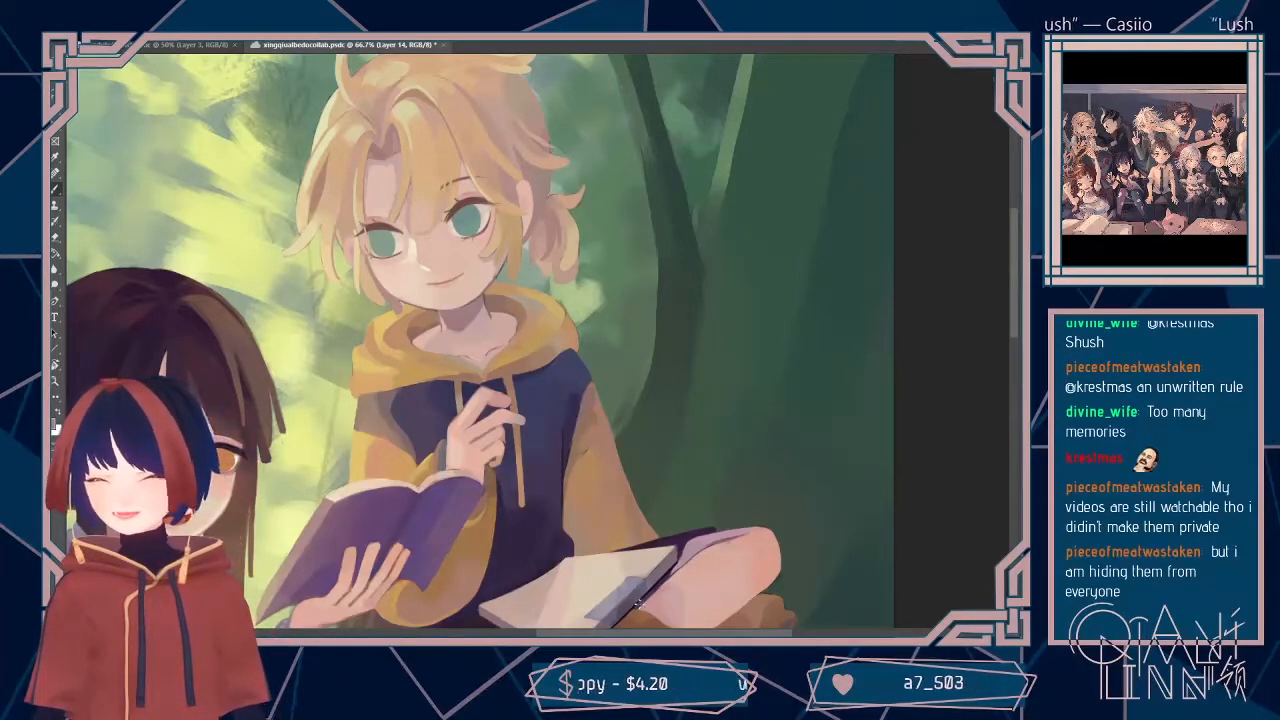
key(ctrl+s)
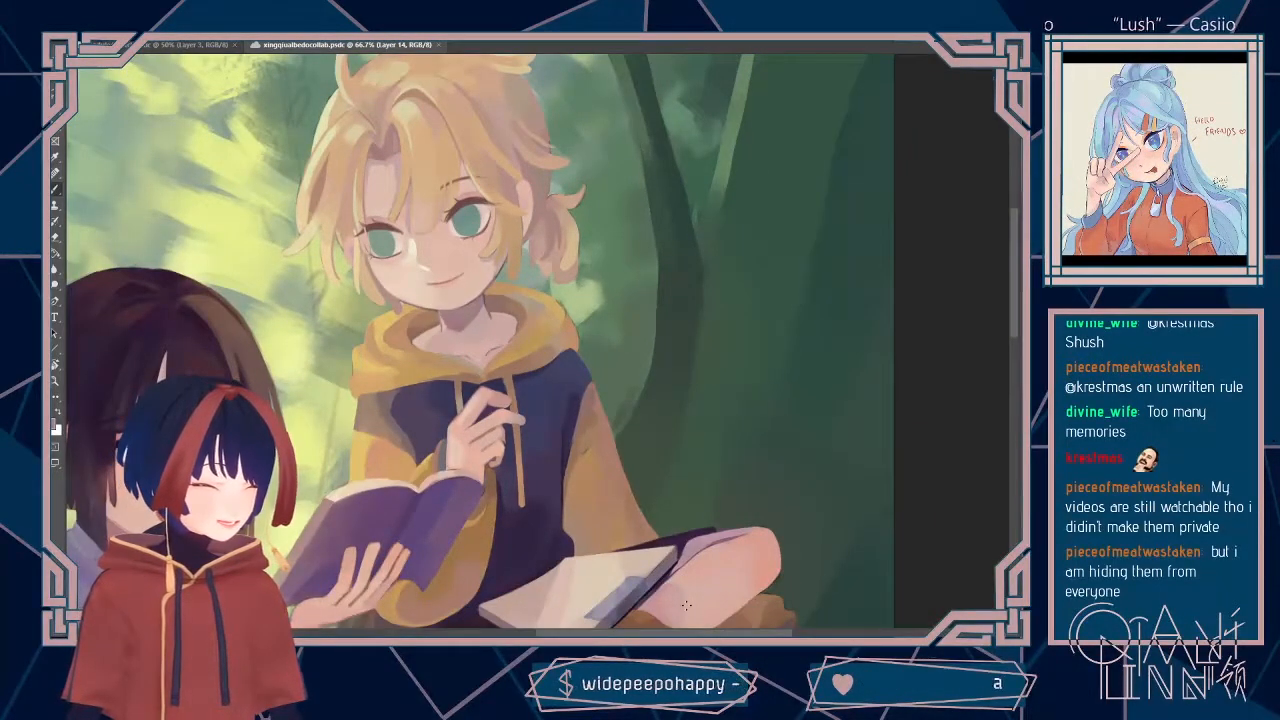
Step: Retouch the blond boy's eyebrow beside the hair strands using a sampled colour, and add a new layer
drag(1014, 326, 1009, 307)
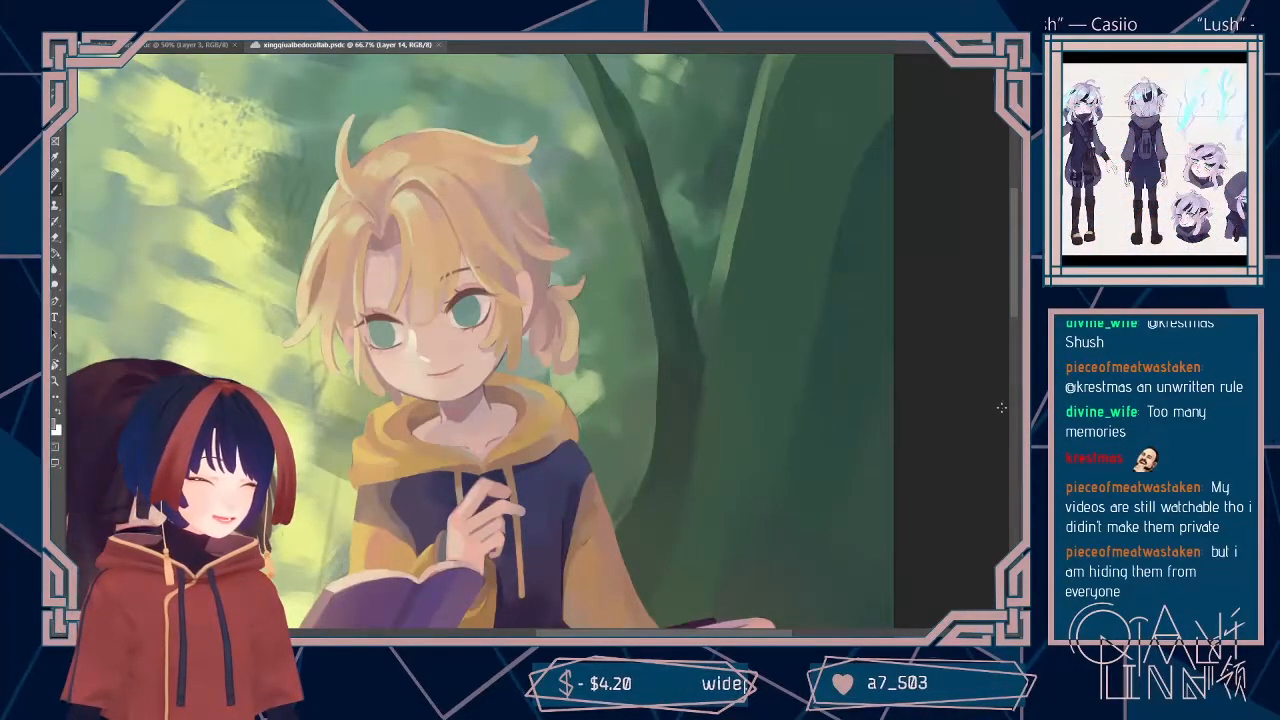
alt+click(470, 262)
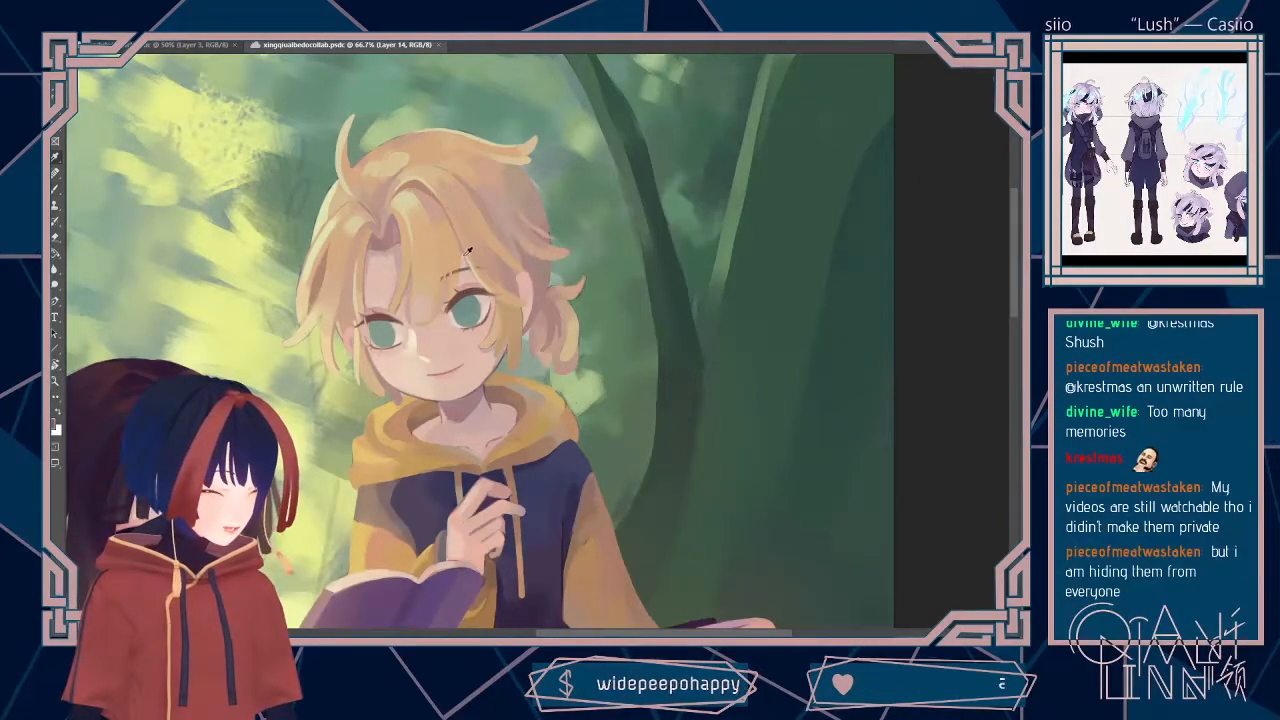
alt+click(462, 262)
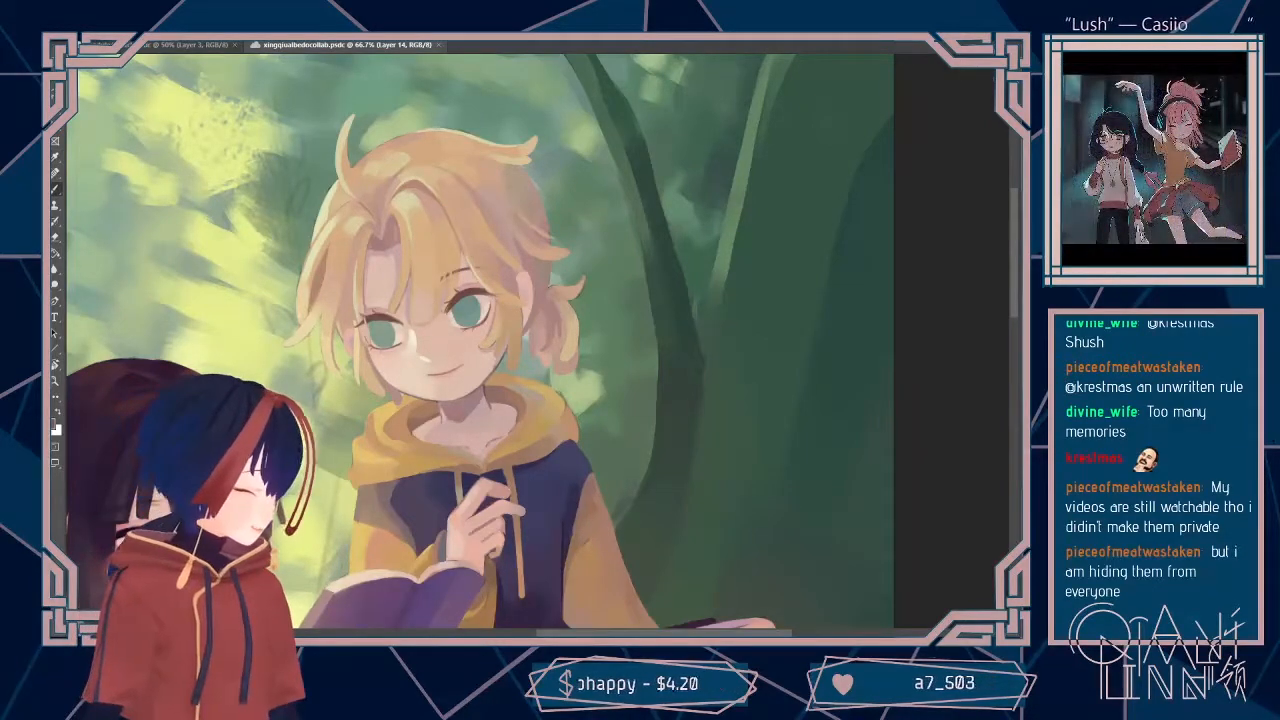
key(ctrl+z)
key(ctrl+shift+z)
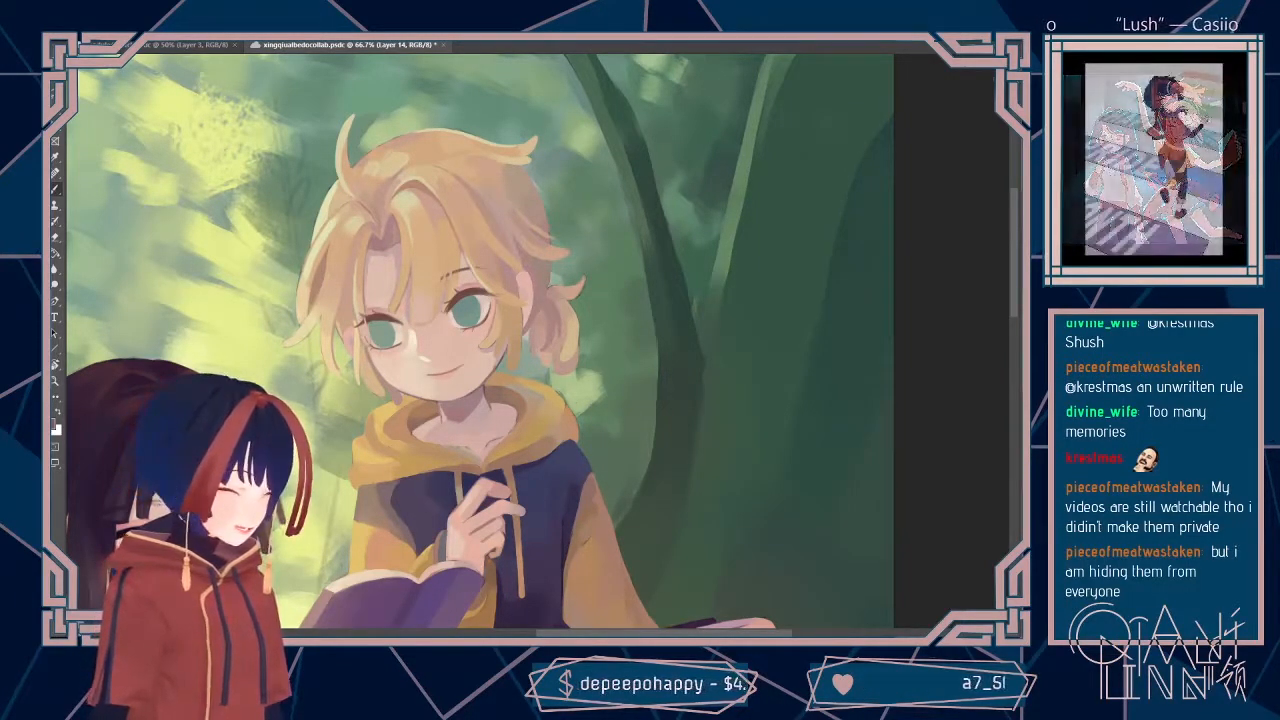
key(ctrl+shift+alt+n)
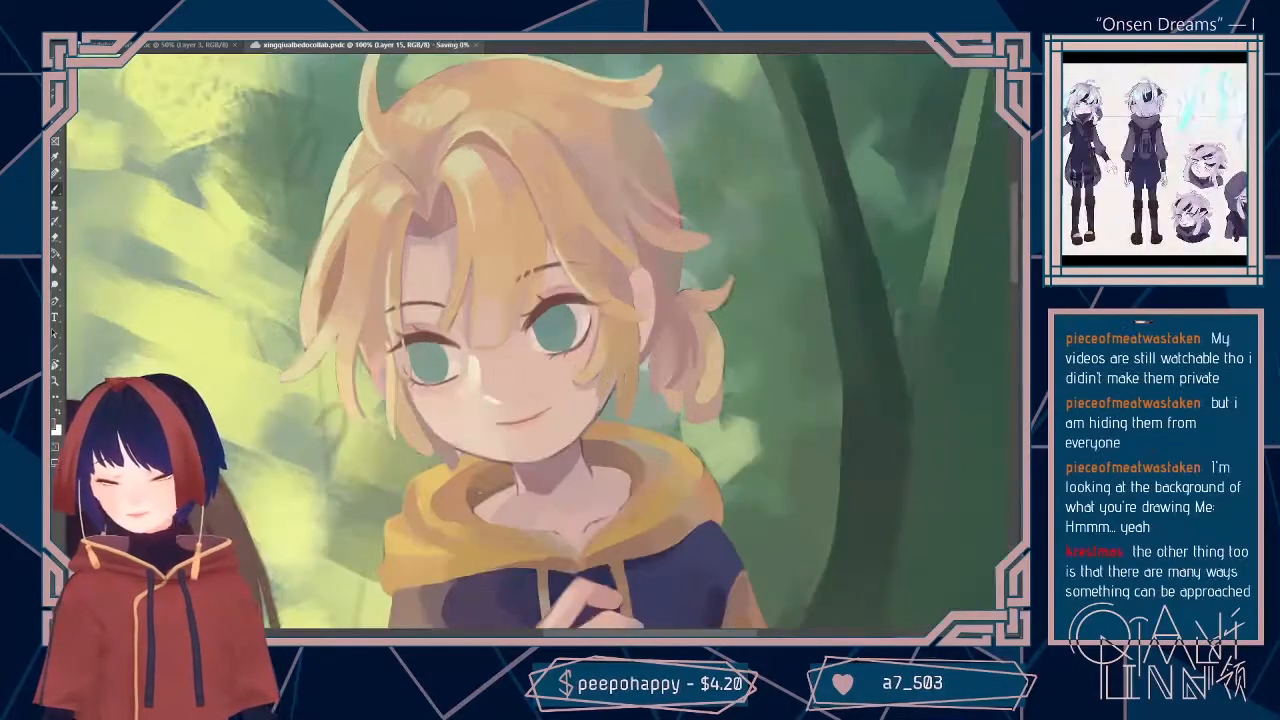
Step: Examine the whole two-character forest illustration and the blond boy's face, hoodie, hands and book at several zoom levels
key(ctrl+minus)
key(ctrl+minus)
key(ctrl+minus)
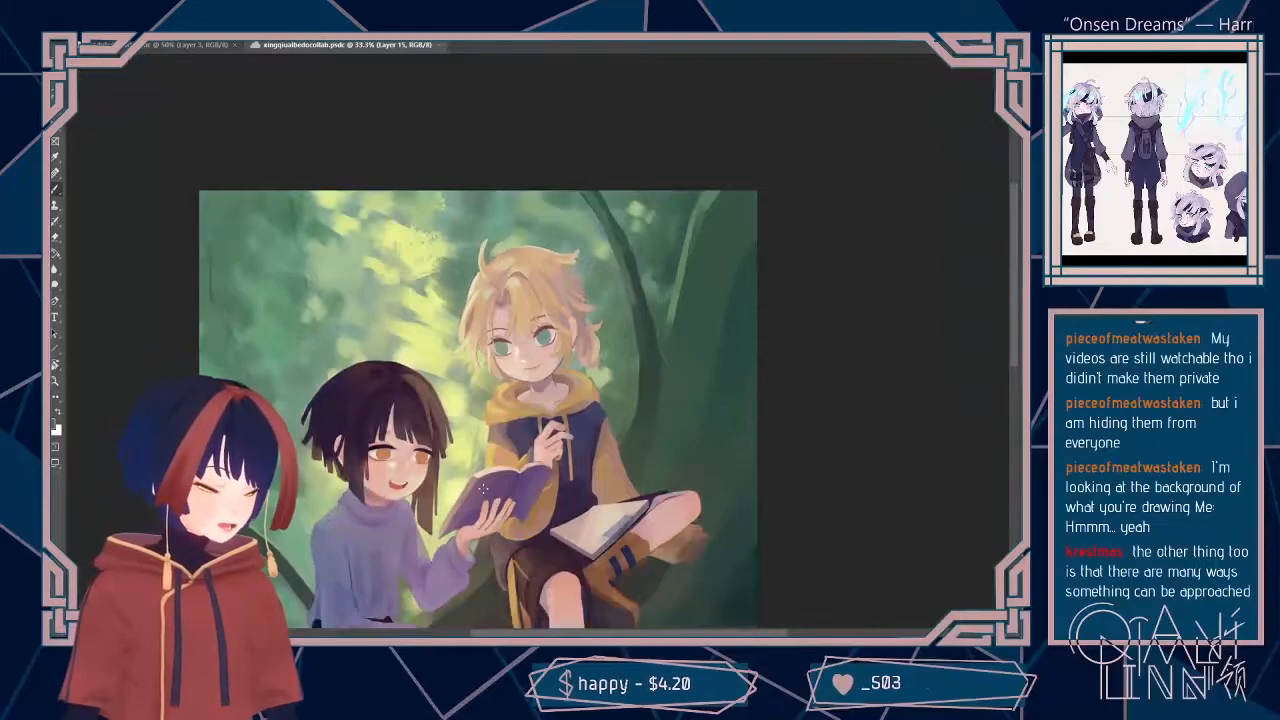
key(ctrl+plus)
key(ctrl+plus)
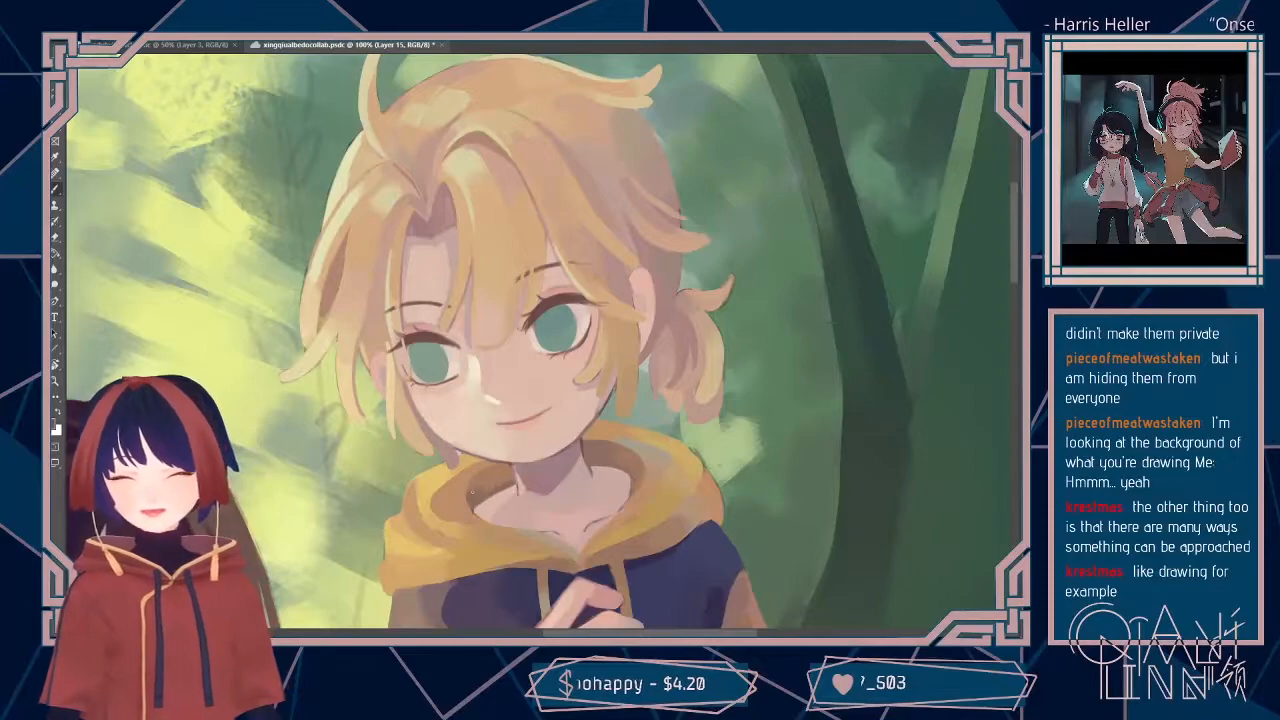
key(ctrl+minus)
key(ctrl+minus)
key(ctrl+minus)
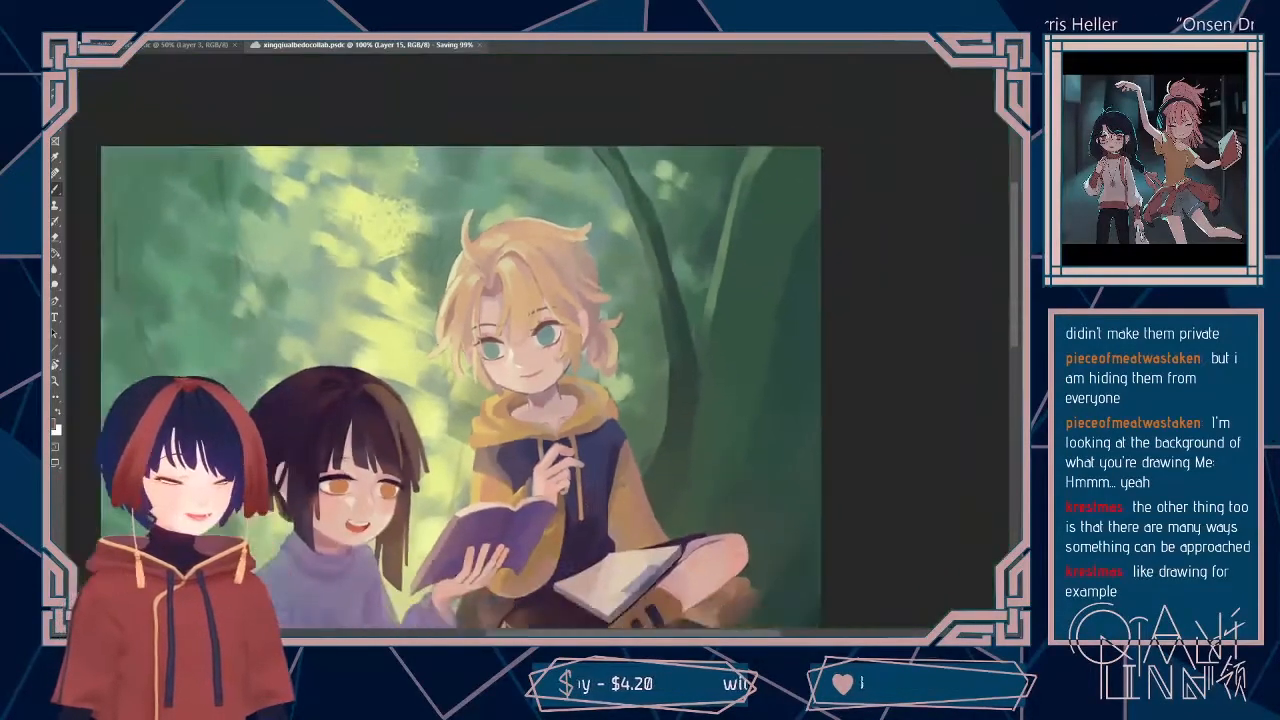
key(ctrl+plus)
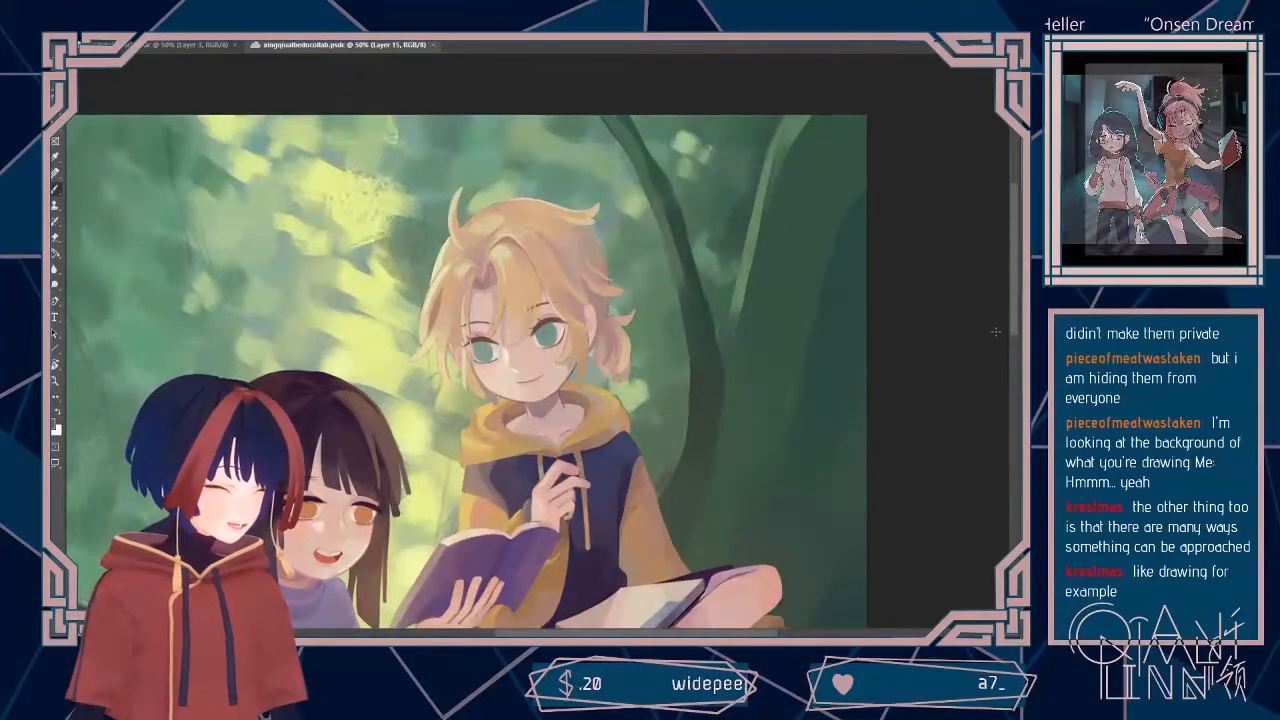
scroll(1013, 351, down, 3)
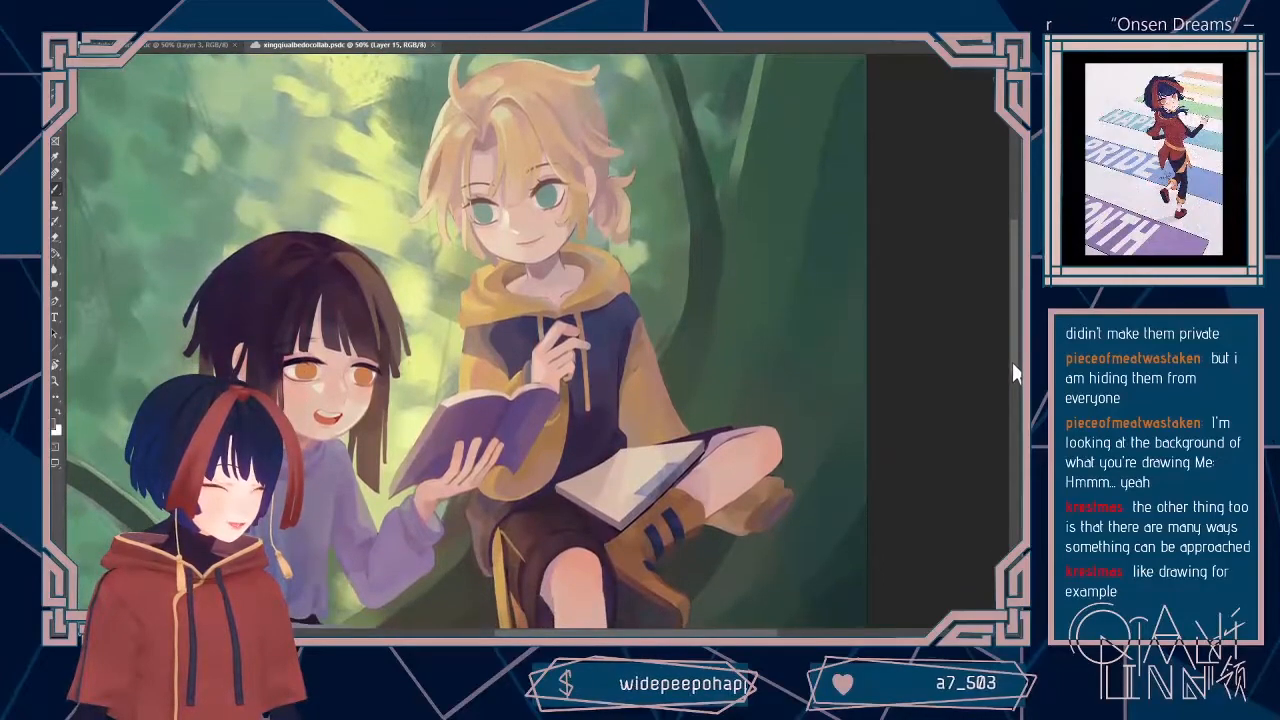
key(ctrl+plus)
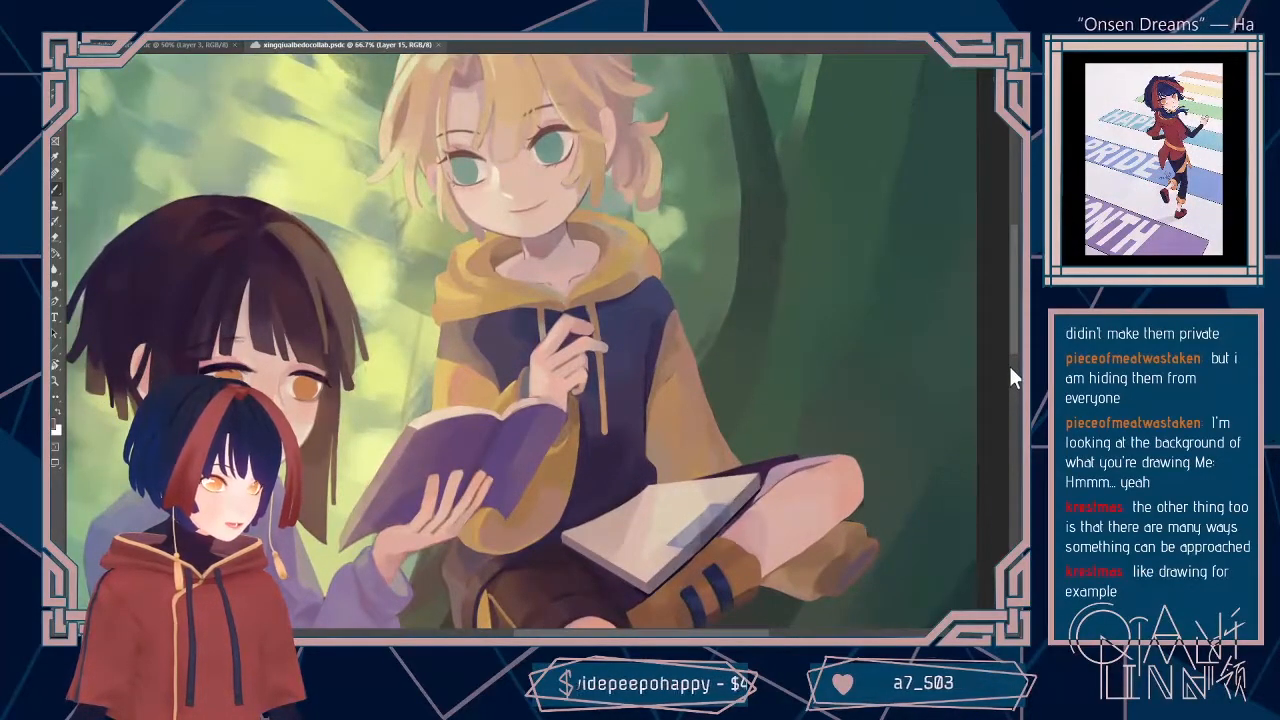
key(ctrl+plus)
key(ctrl+minus)
key(ctrl+plus)
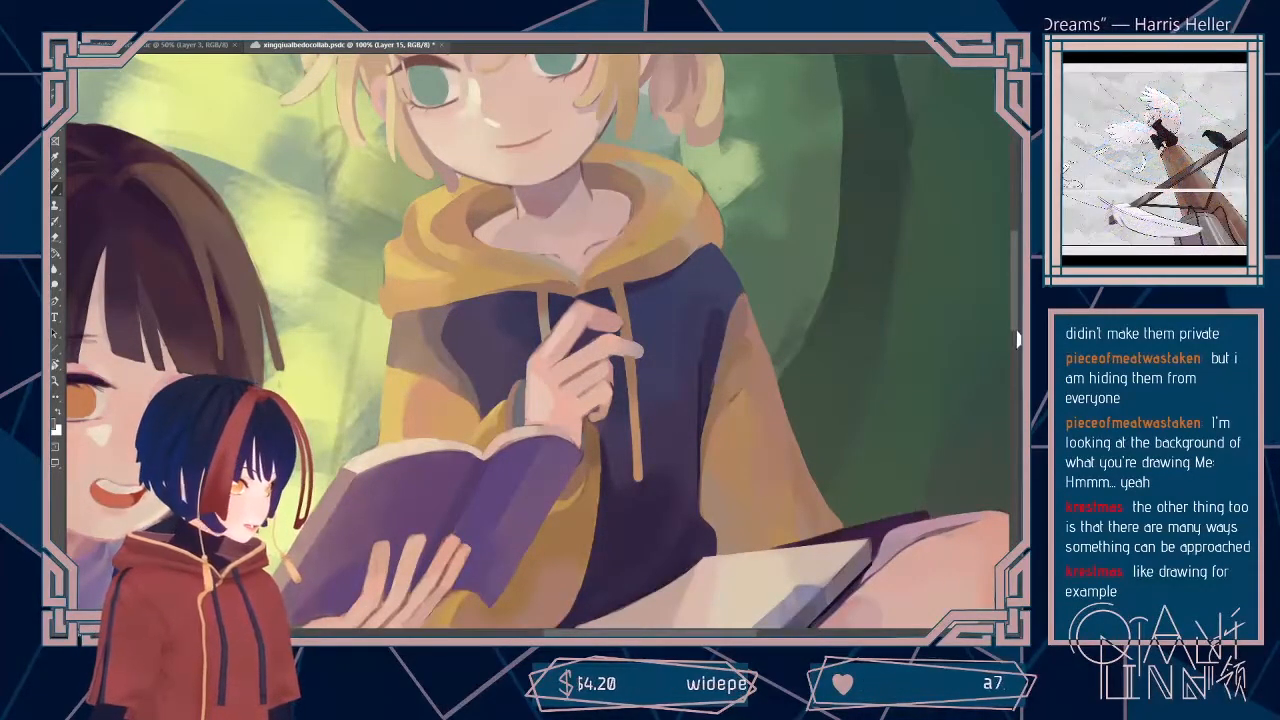
Step: Refine the skin shading around the blond boy's neck and collar on Layer 15, and save the painting
scroll(1011, 310, up, 3)
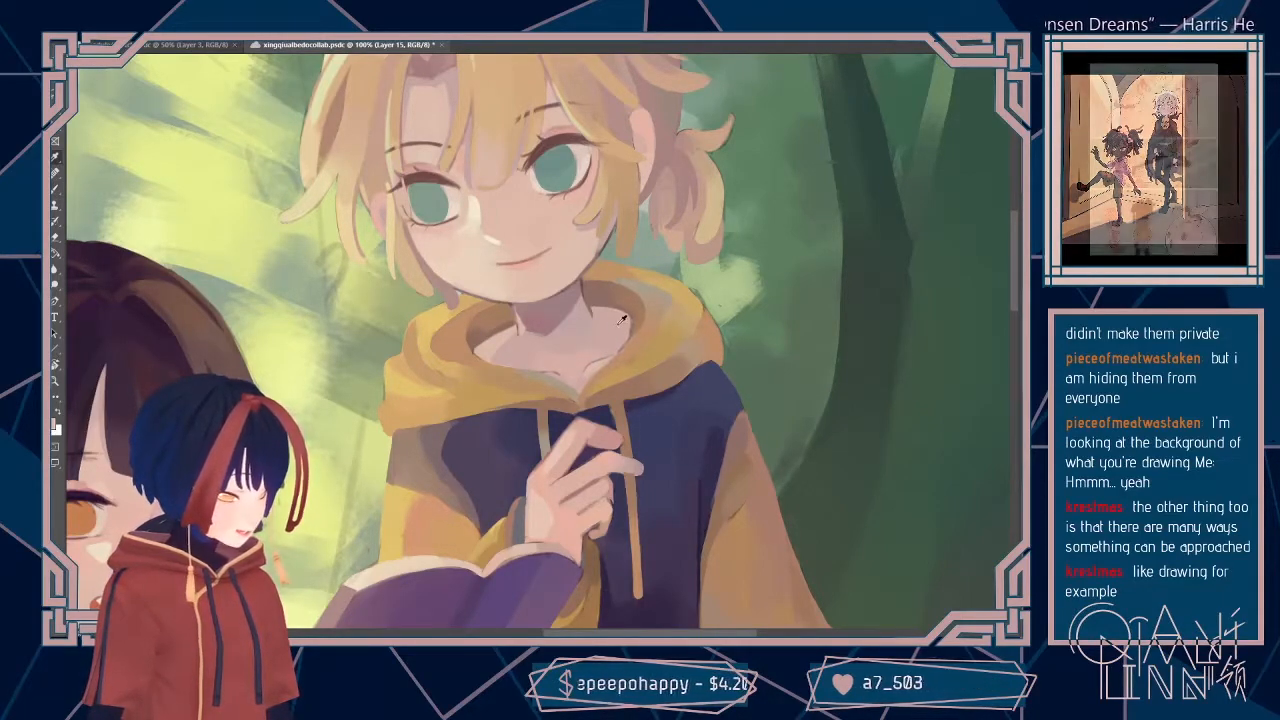
alt+click(516, 288)
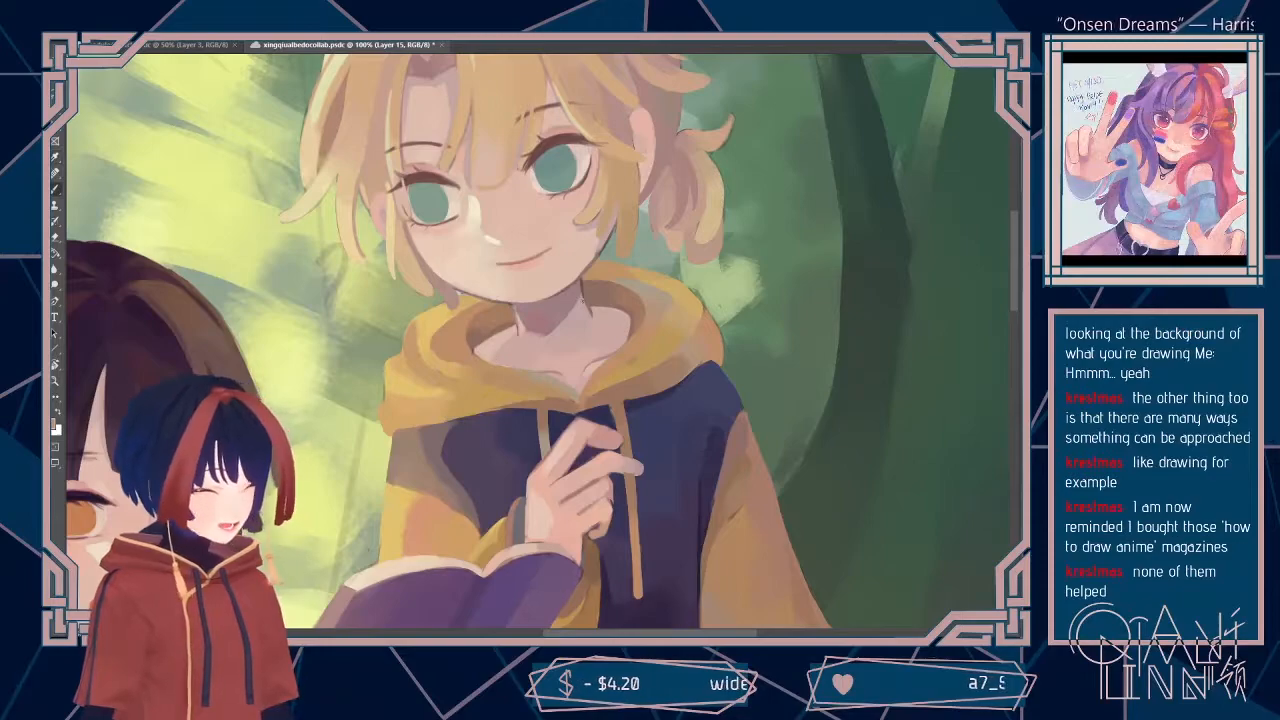
key(ctrl+s)
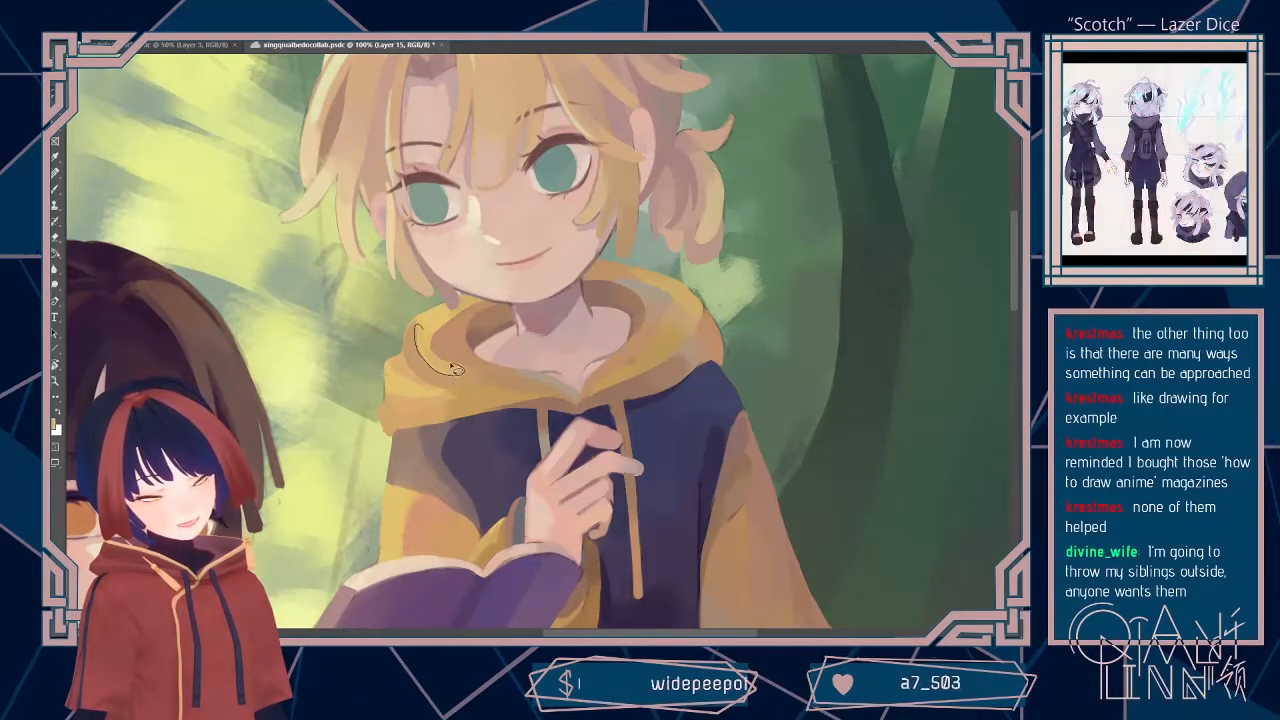
Step: Lasso a curved fold on the yellow hood, paint inside it with a 42 px brush, and clear the selection
drag(430, 343, 419, 324)
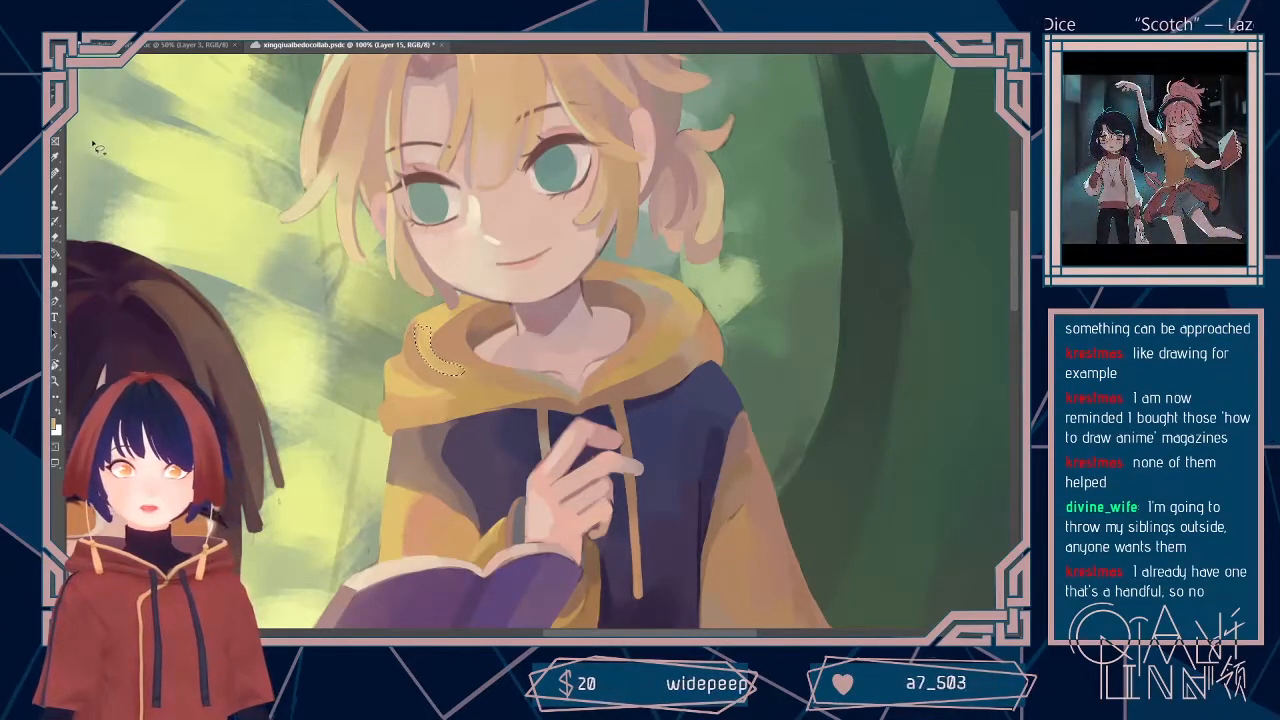
click(100, 32)
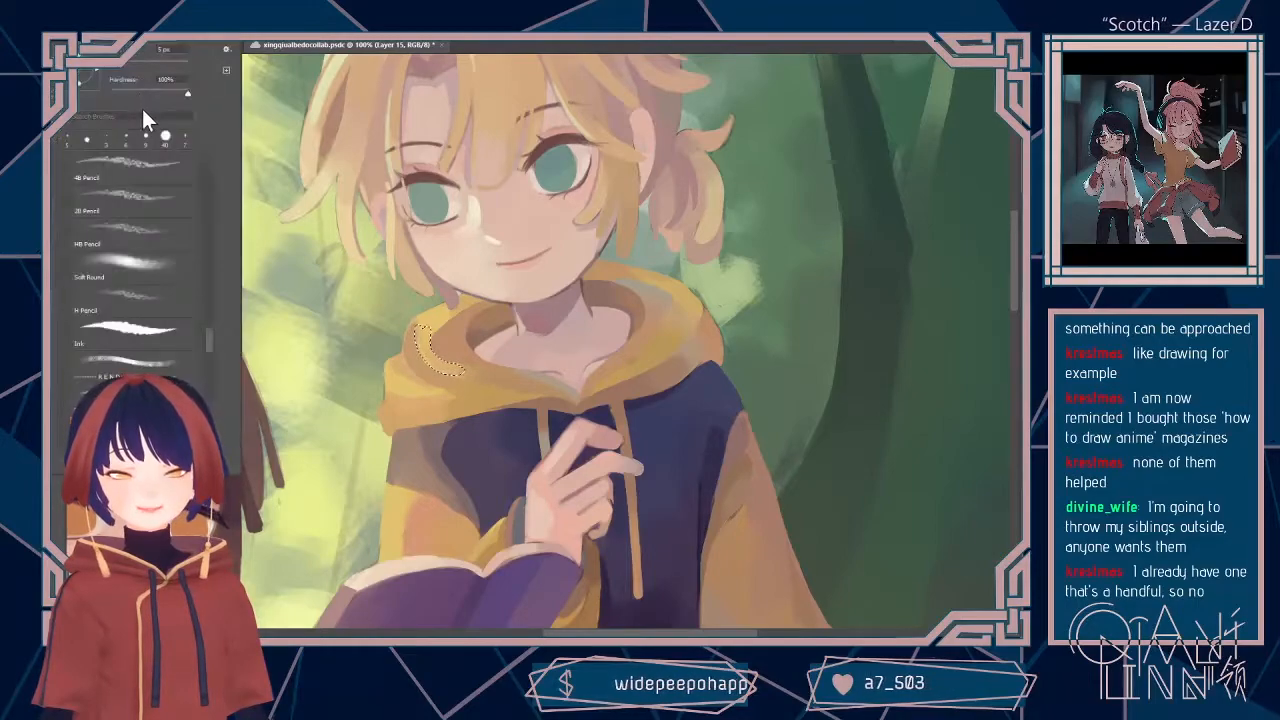
drag(126, 65, 146, 66)
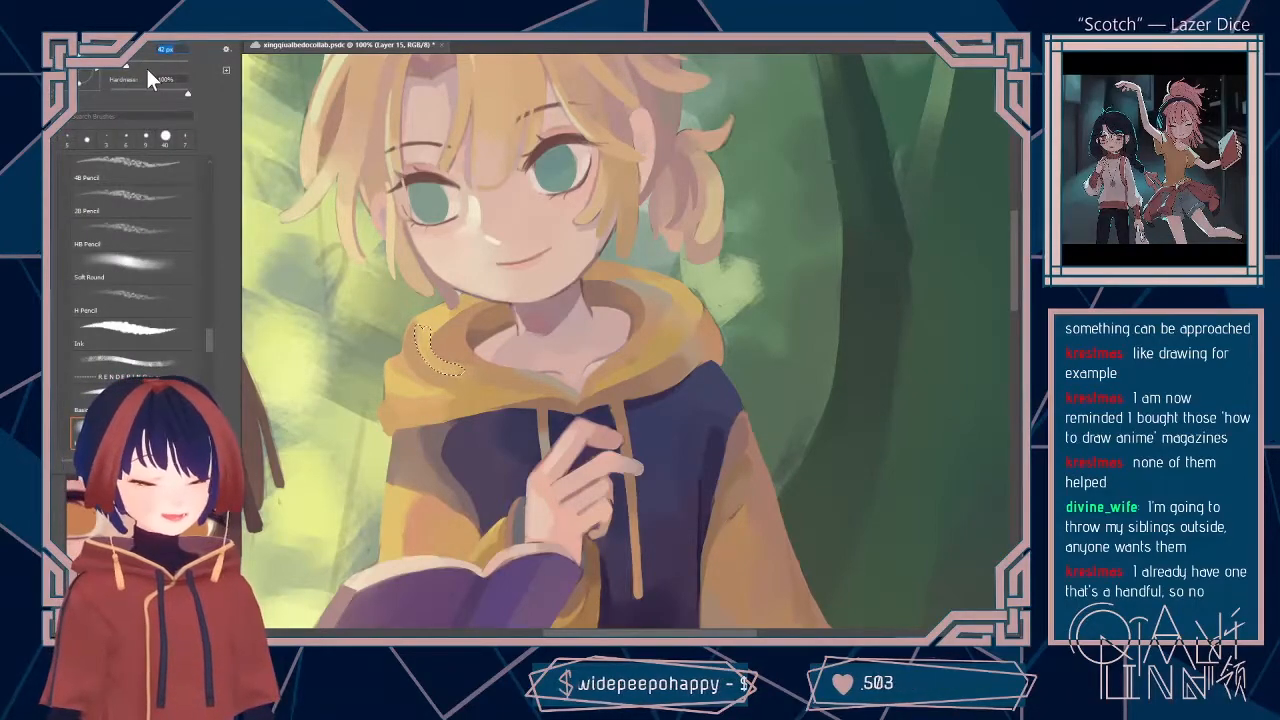
click(454, 361)
drag(440, 340, 434, 352)
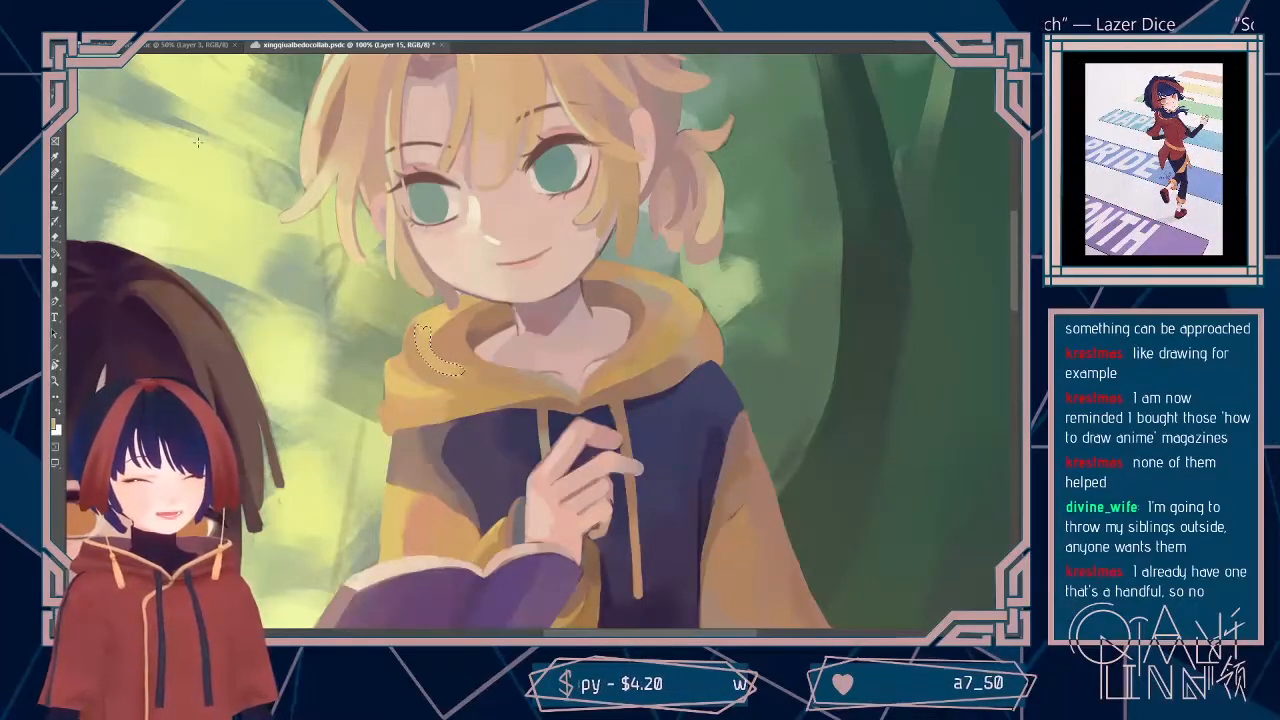
key(ctrl+d)
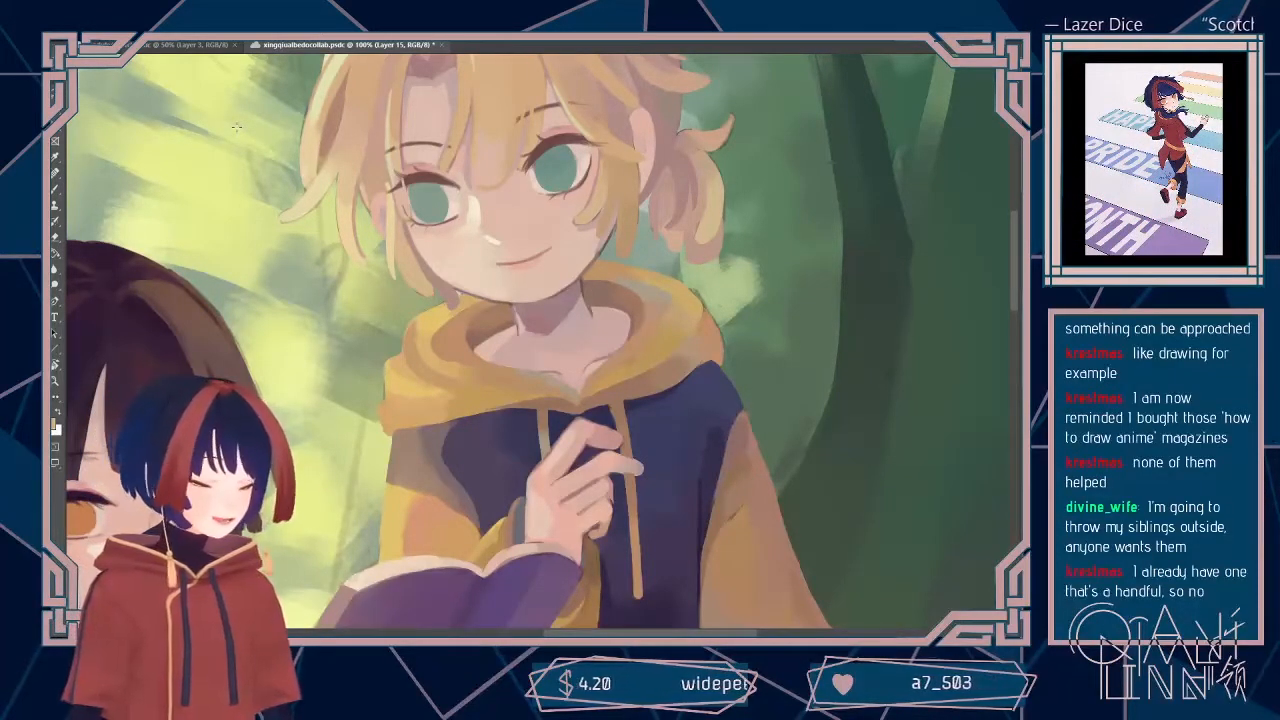
Step: Reduce the brush size, touch up the yellow hood's folds around the neckline, and save the painting
click(86, 30)
drag(123, 64, 118, 64)
click(416, 116)
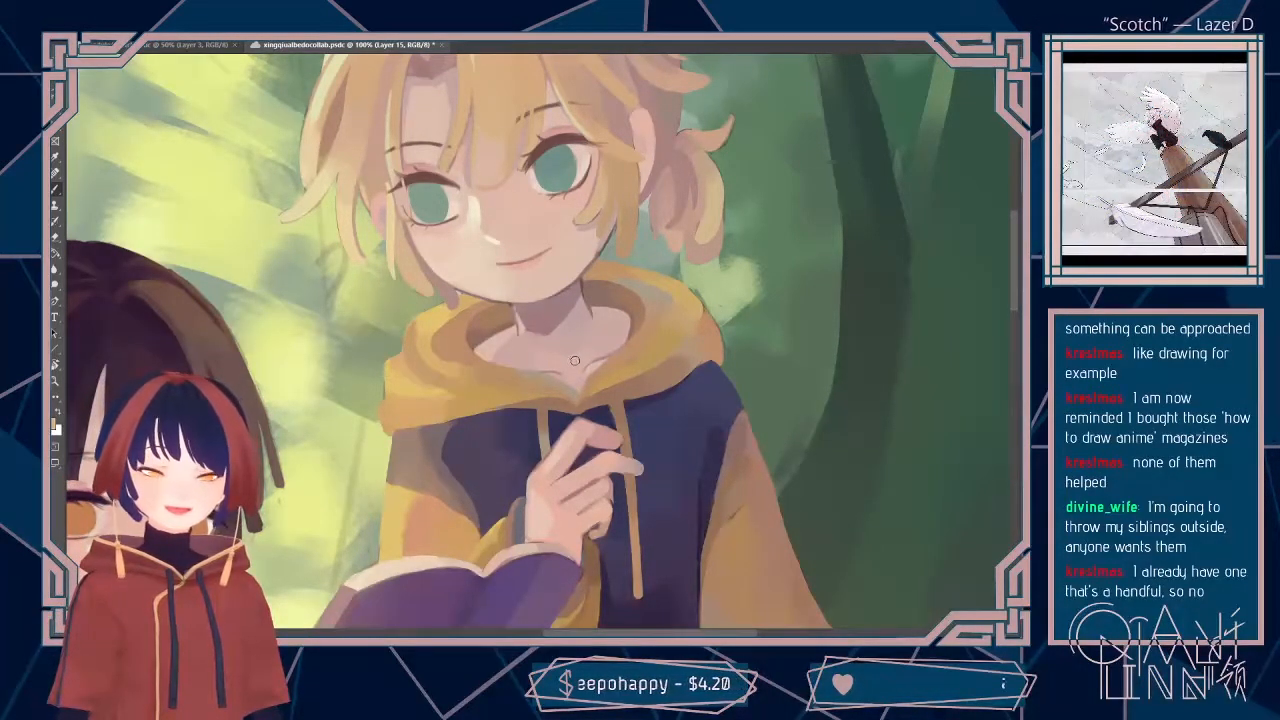
key(ctrl+s)
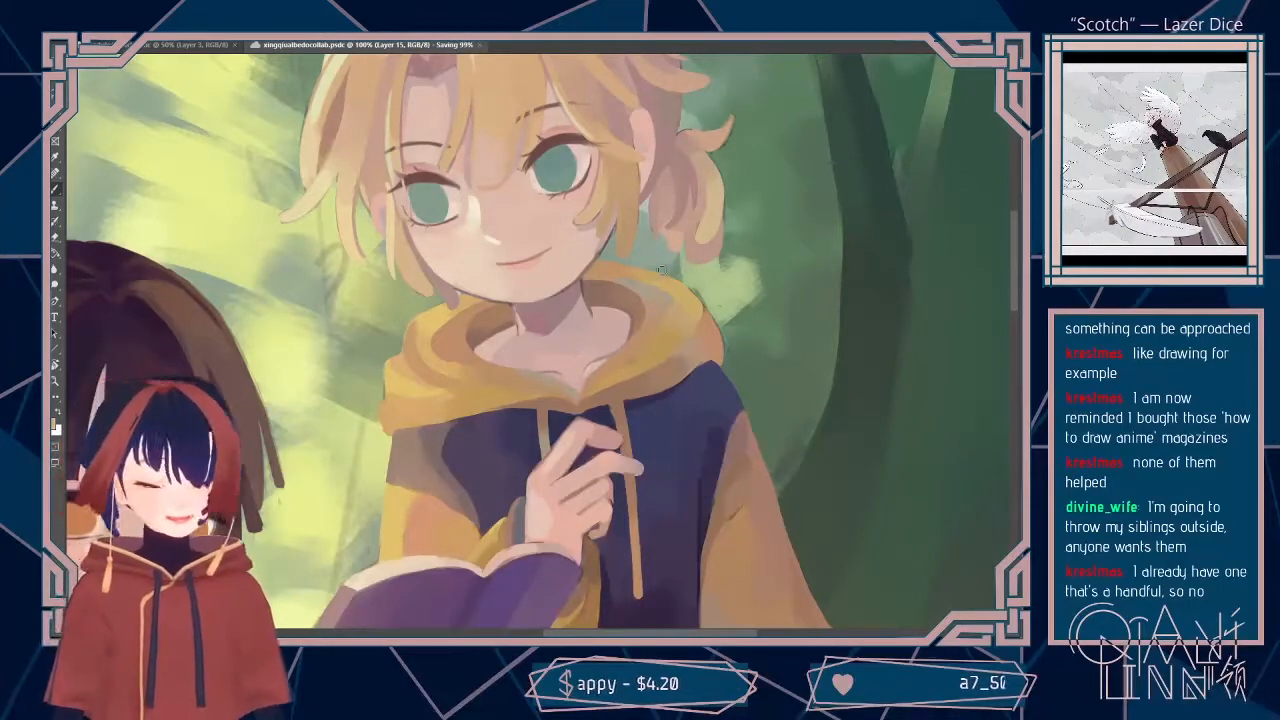
drag(627, 369, 651, 349)
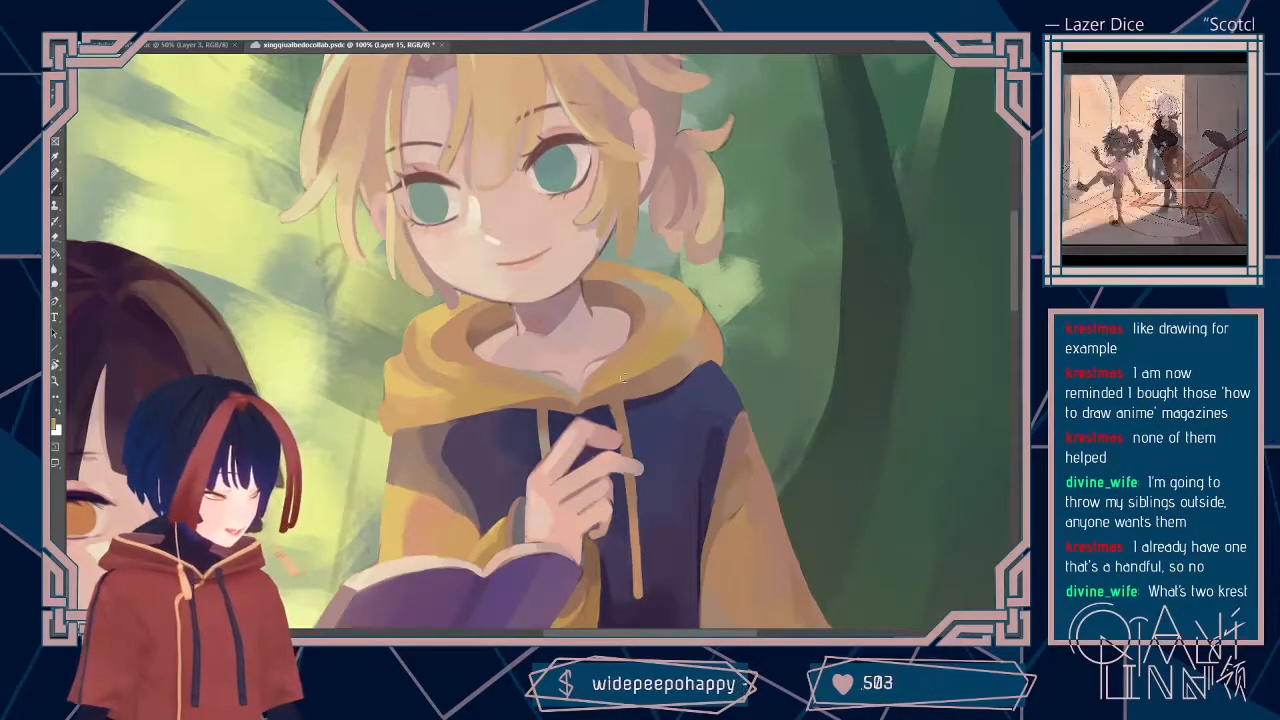
alt+click(659, 323)
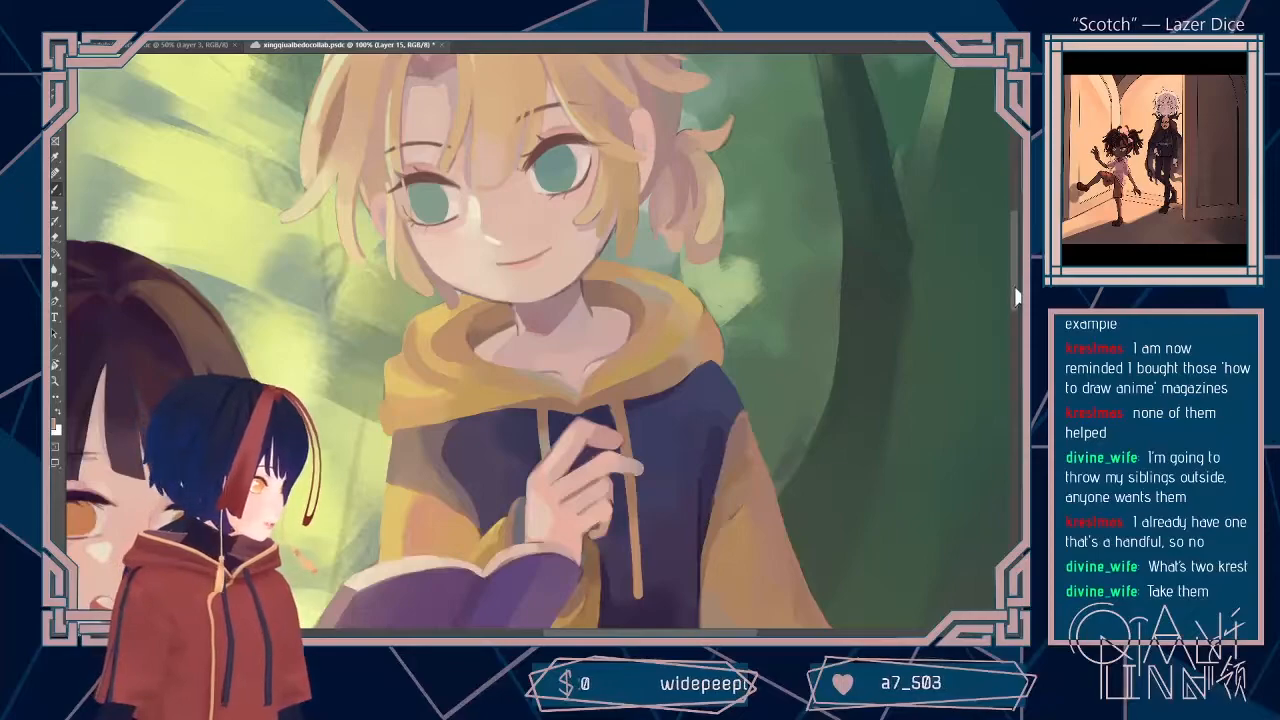
scroll(1013, 316, down, 3)
drag(1013, 306, 1013, 305)
key(alt)
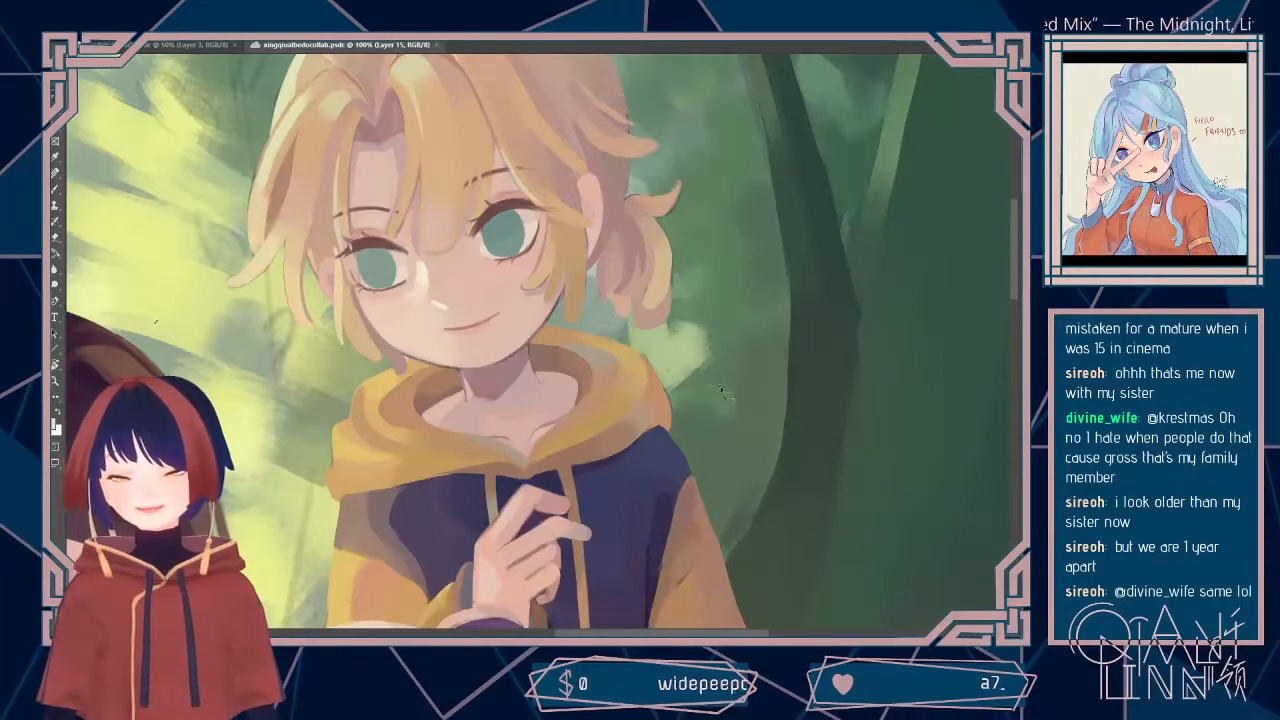
key(ctrl+minus)
key(ctrl+plus)
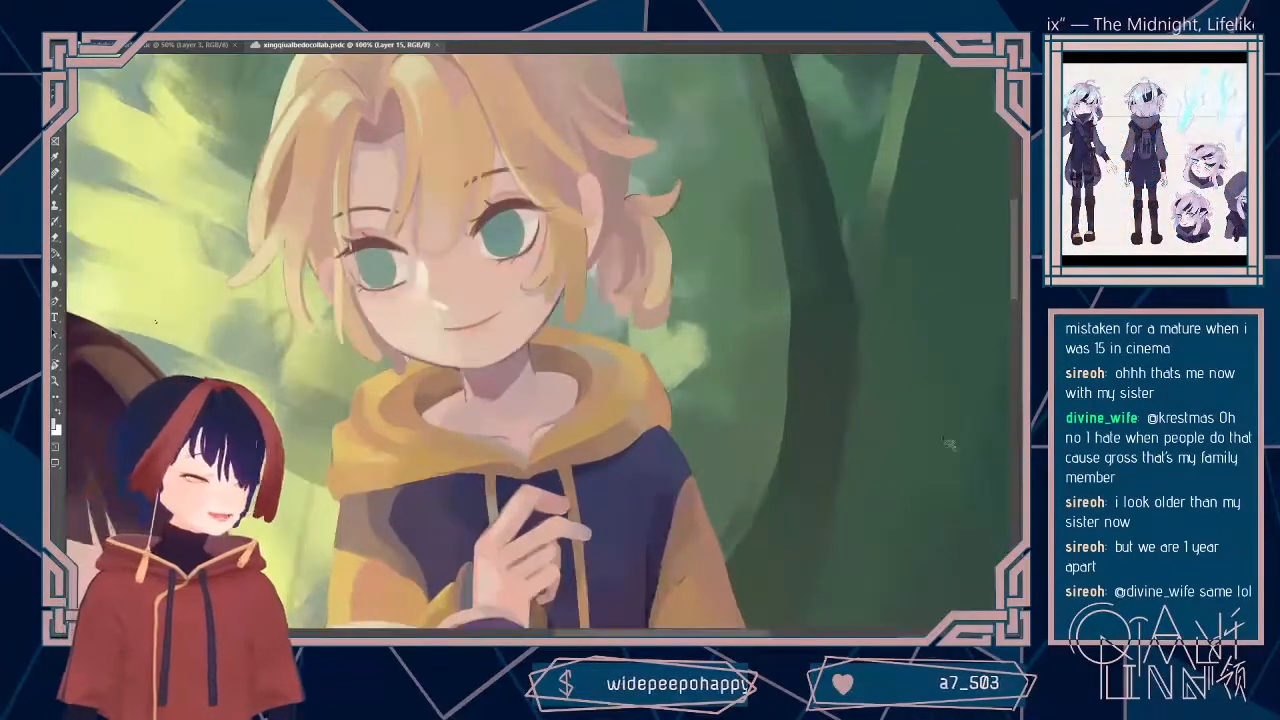
drag(1017, 294, 1014, 276)
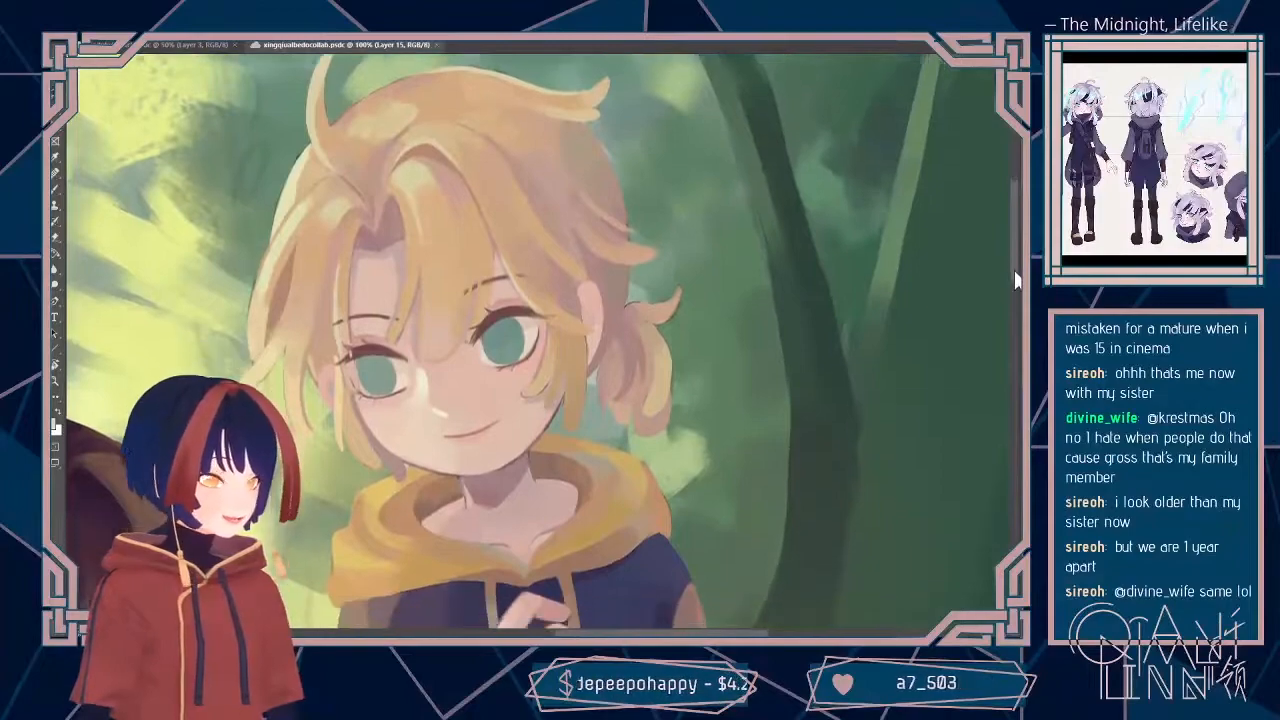
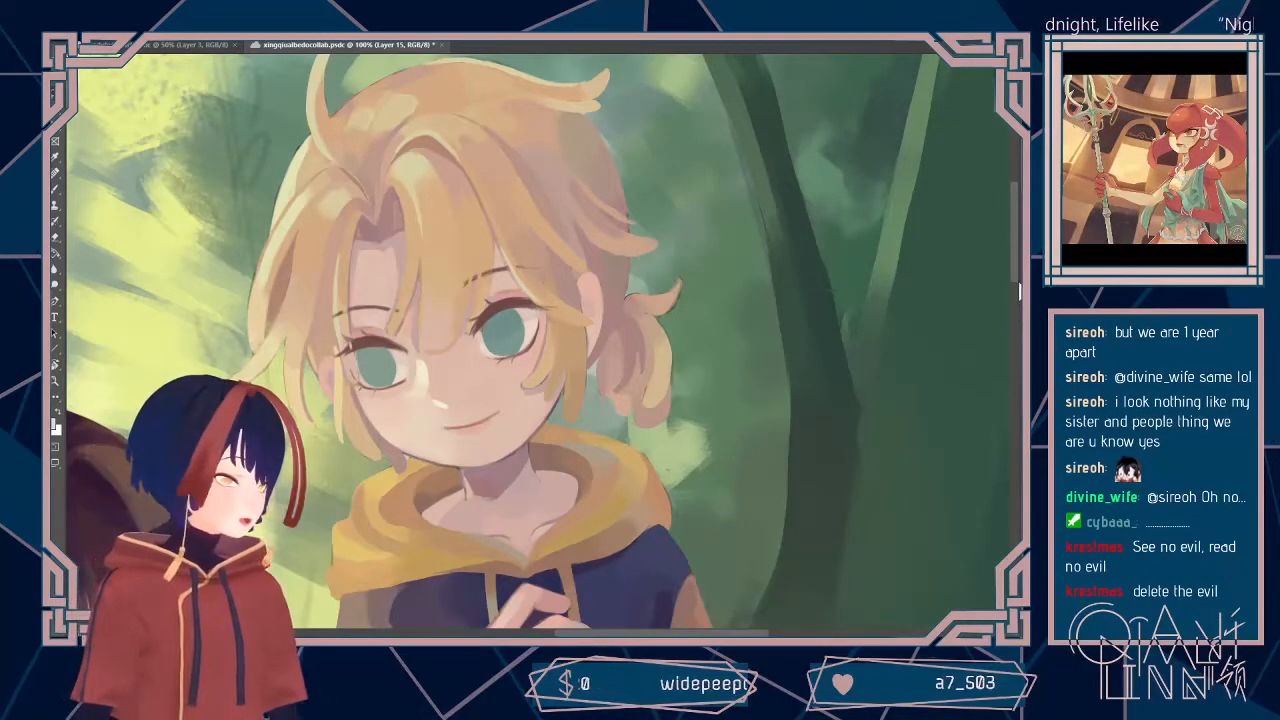
Step: Choose a small hard brush and touch up the inner edge of the yellow hood beside the blond boy's neck
scroll(1018, 310, down, 4)
drag(1015, 292, 1015, 291)
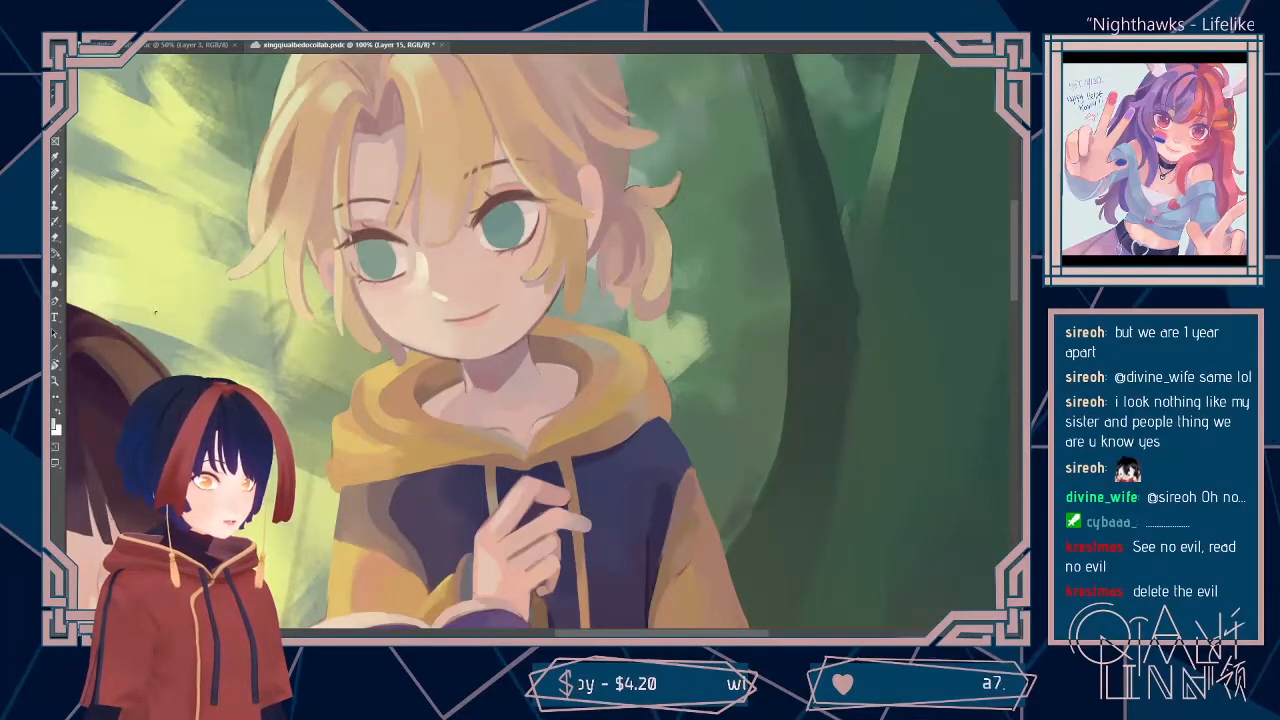
drag(1018, 297, 1015, 287)
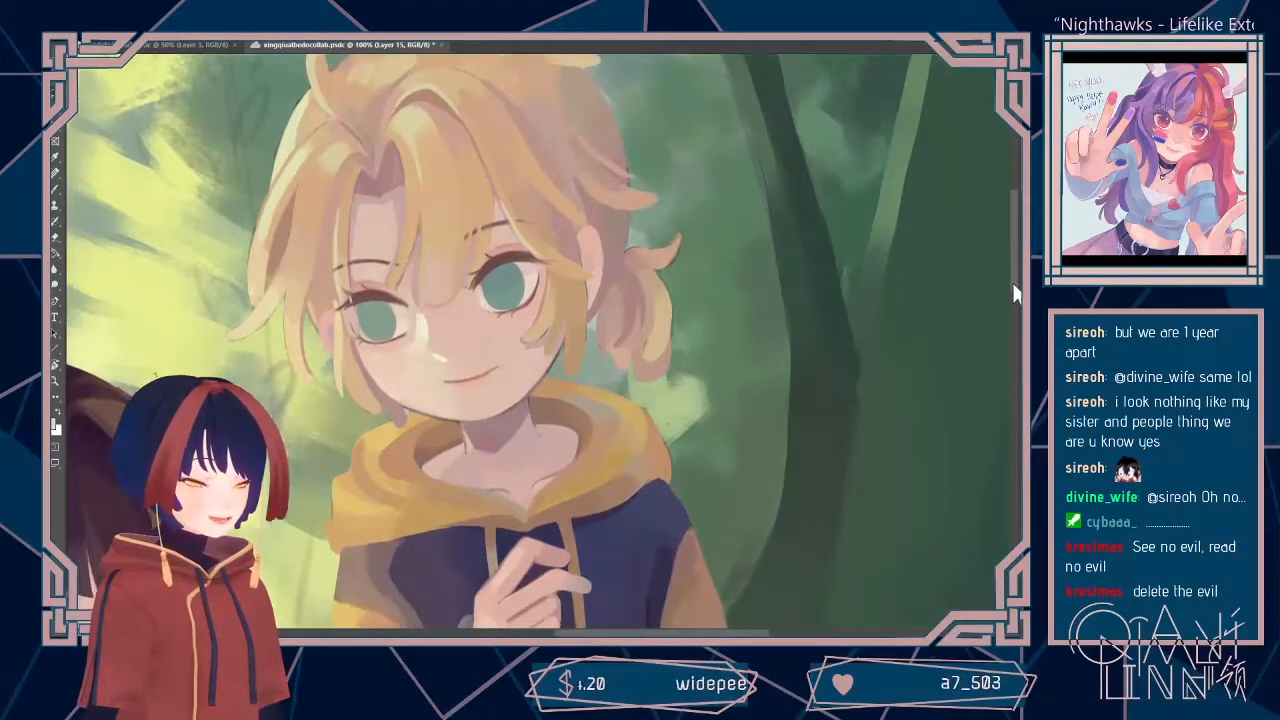
key(ctrl+minus)
key(ctrl+minus)
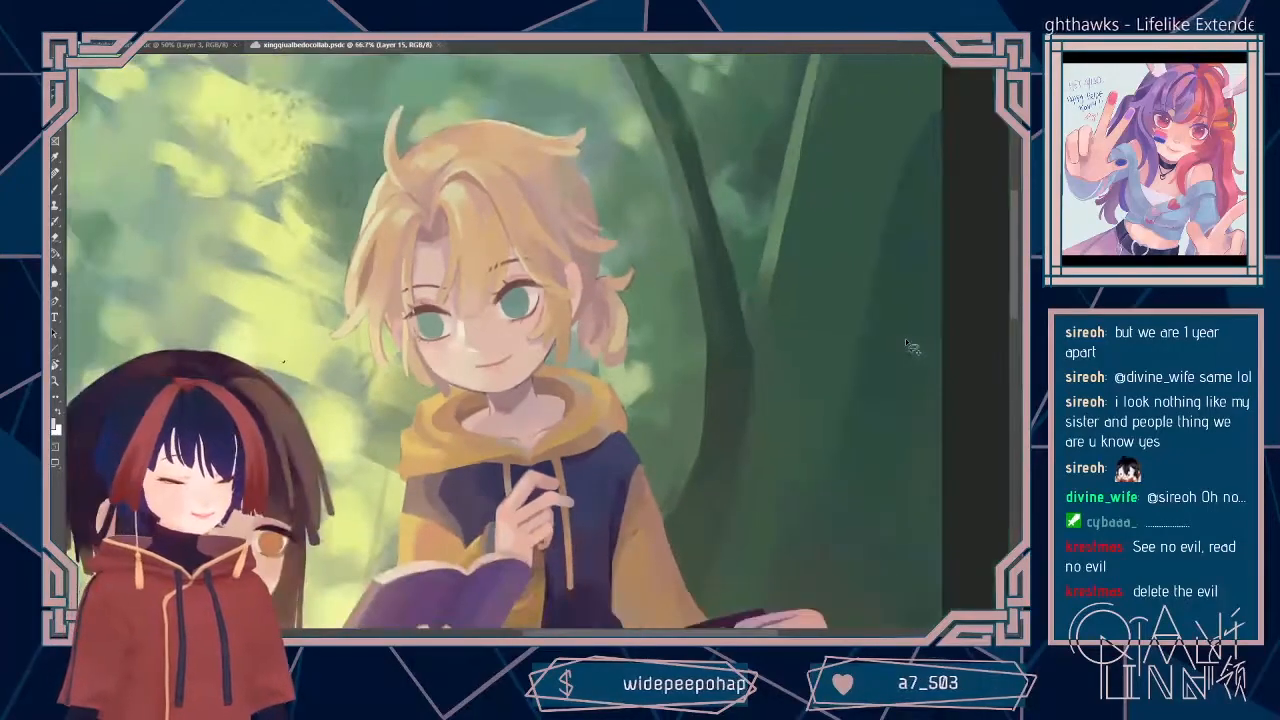
key(ctrl+plus)
key(ctrl+plus)
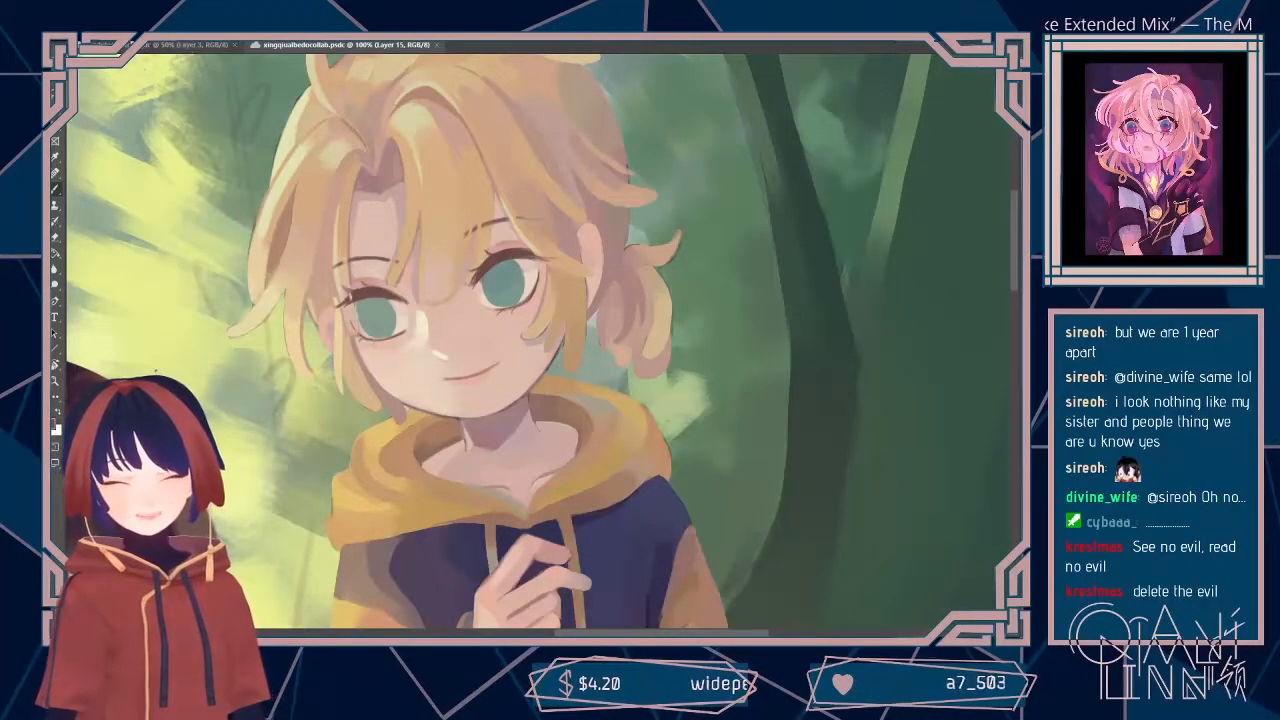
click(98, 33)
click(152, 145)
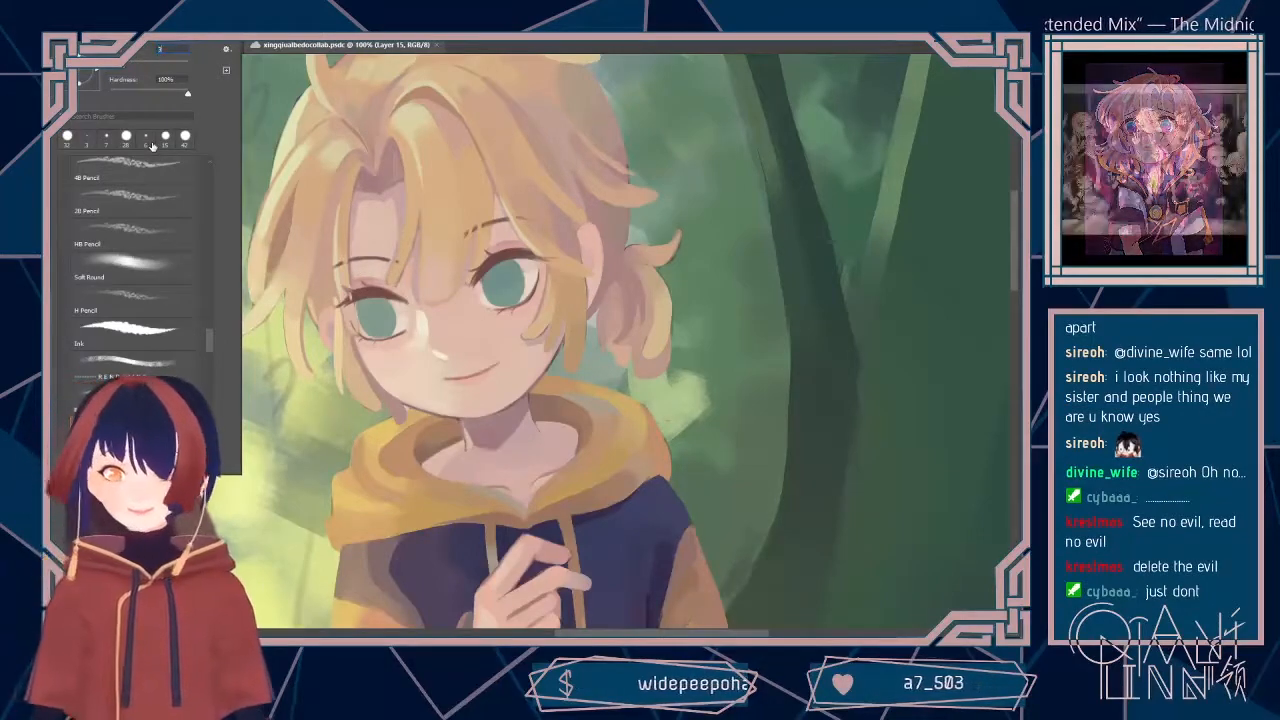
click(551, 391)
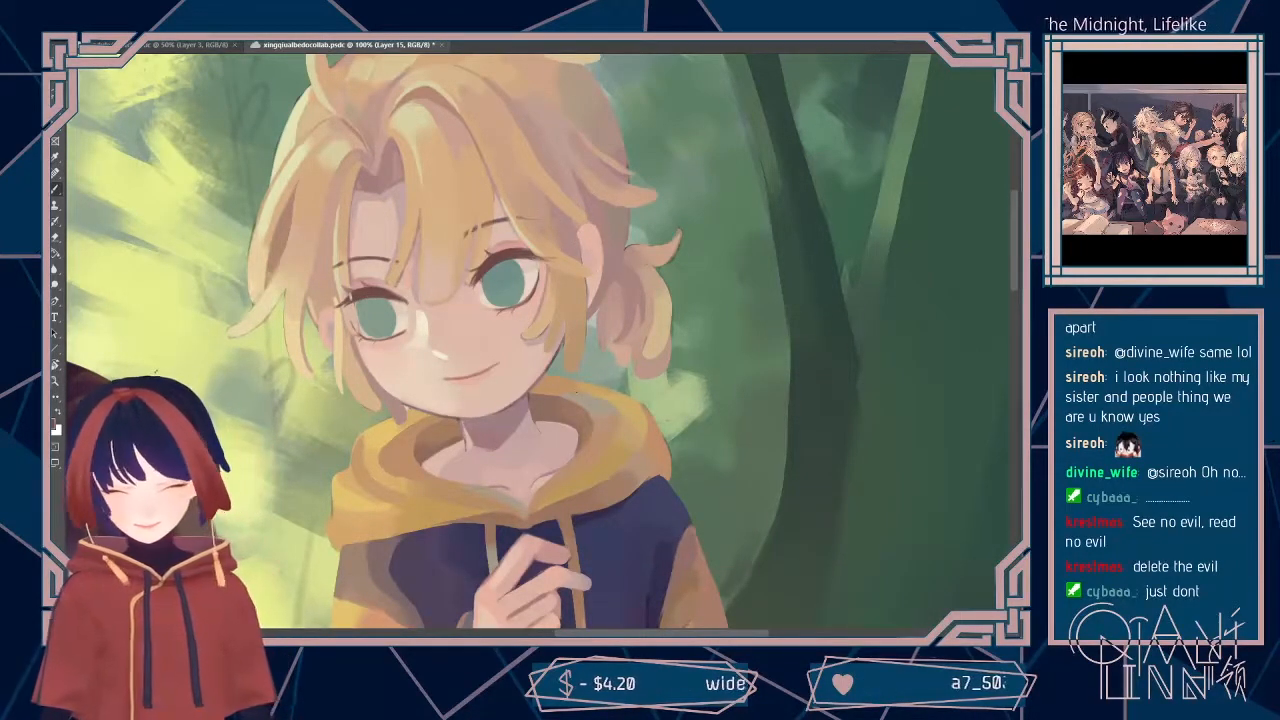
Step: Sample the skin shades under the blond boy's chin and touch up the edge between chin and neck on Layer 15
drag(283, 452, 385, 414)
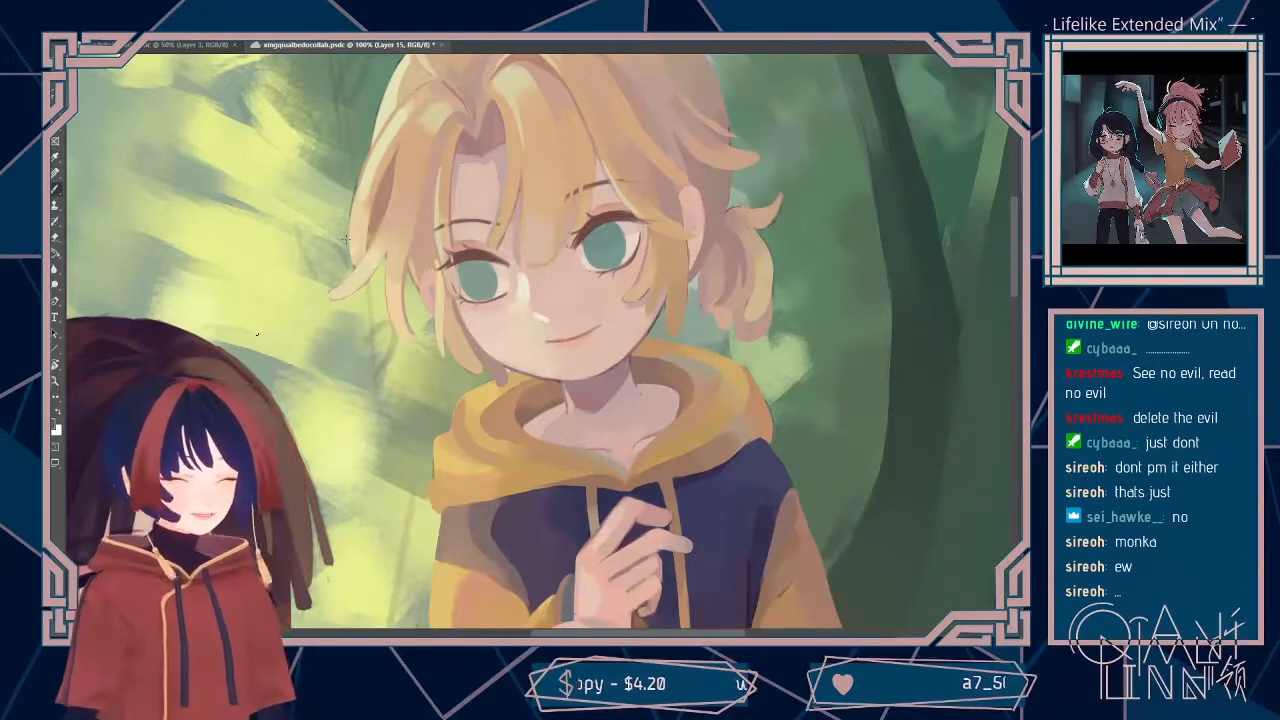
click(88, 30)
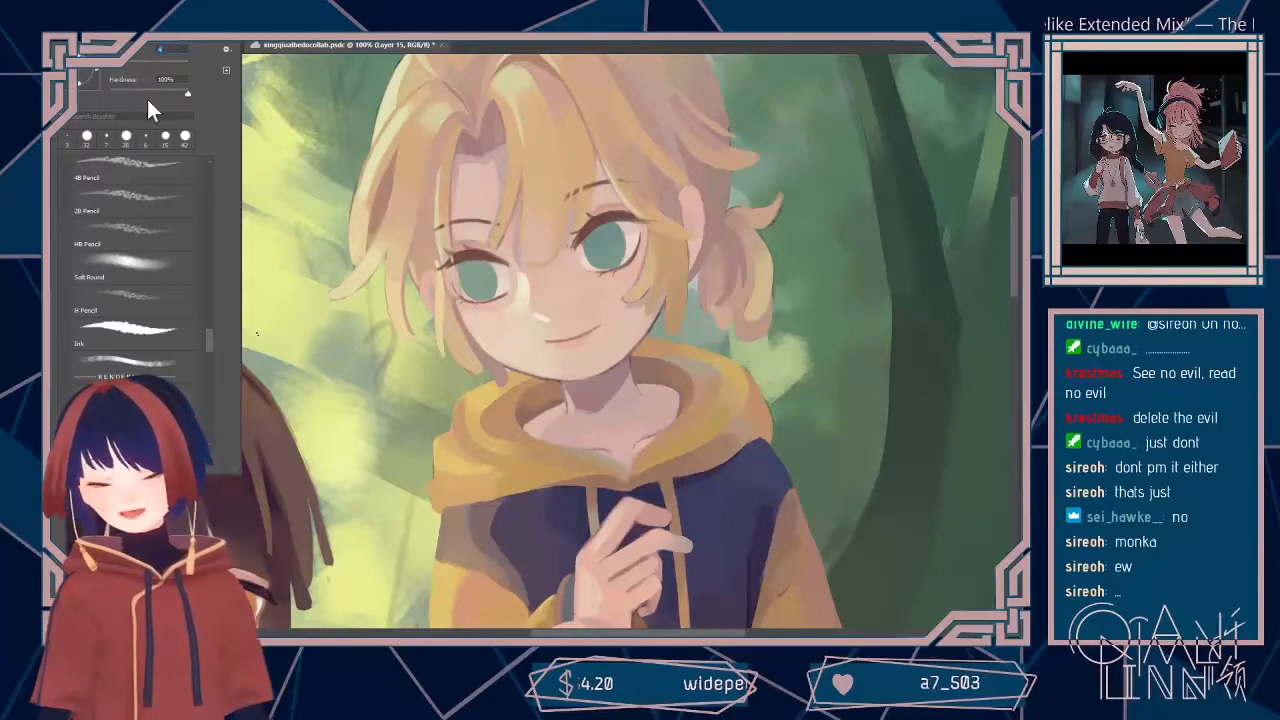
key(Escape)
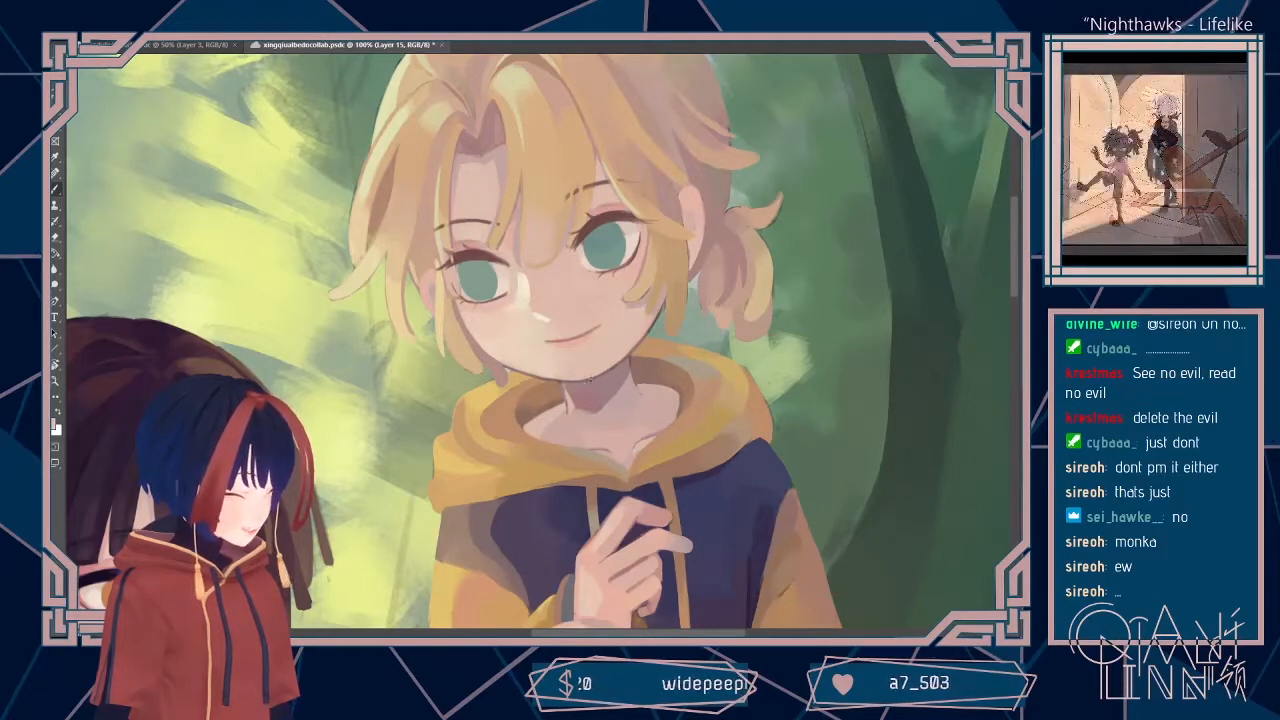
scroll(690, 350, down, 2)
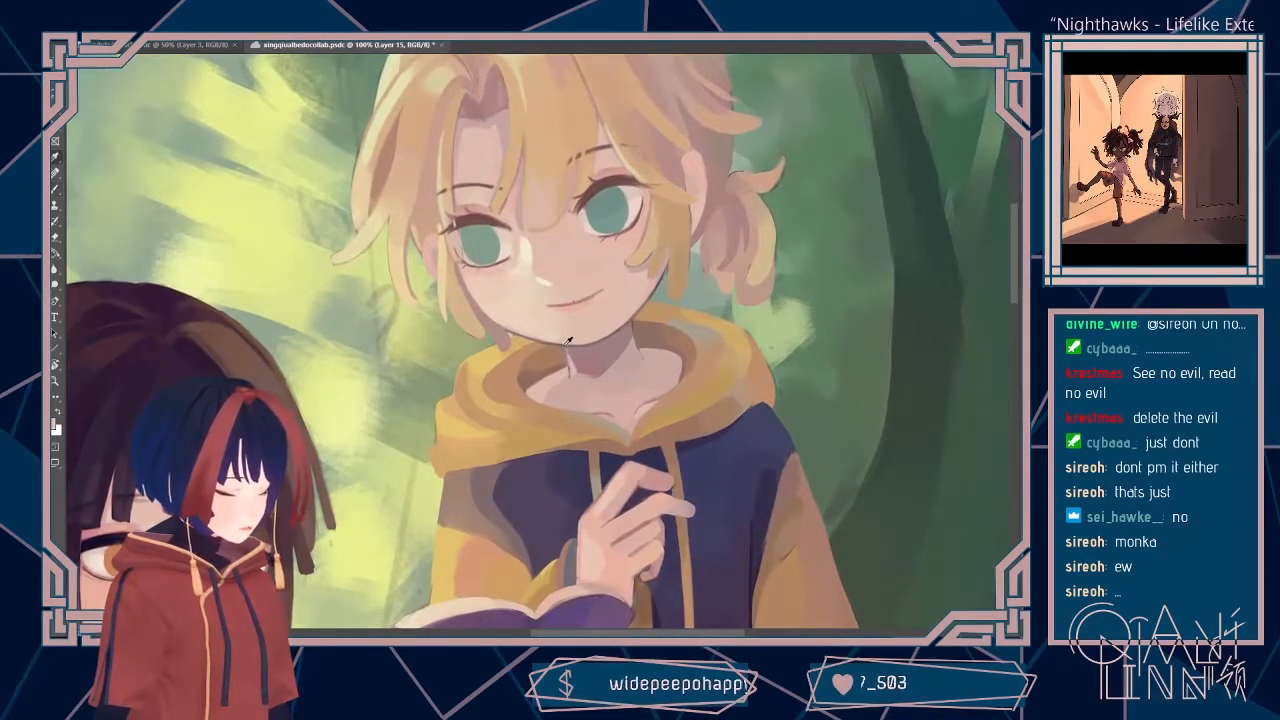
alt+click(569, 349)
alt+click(559, 351)
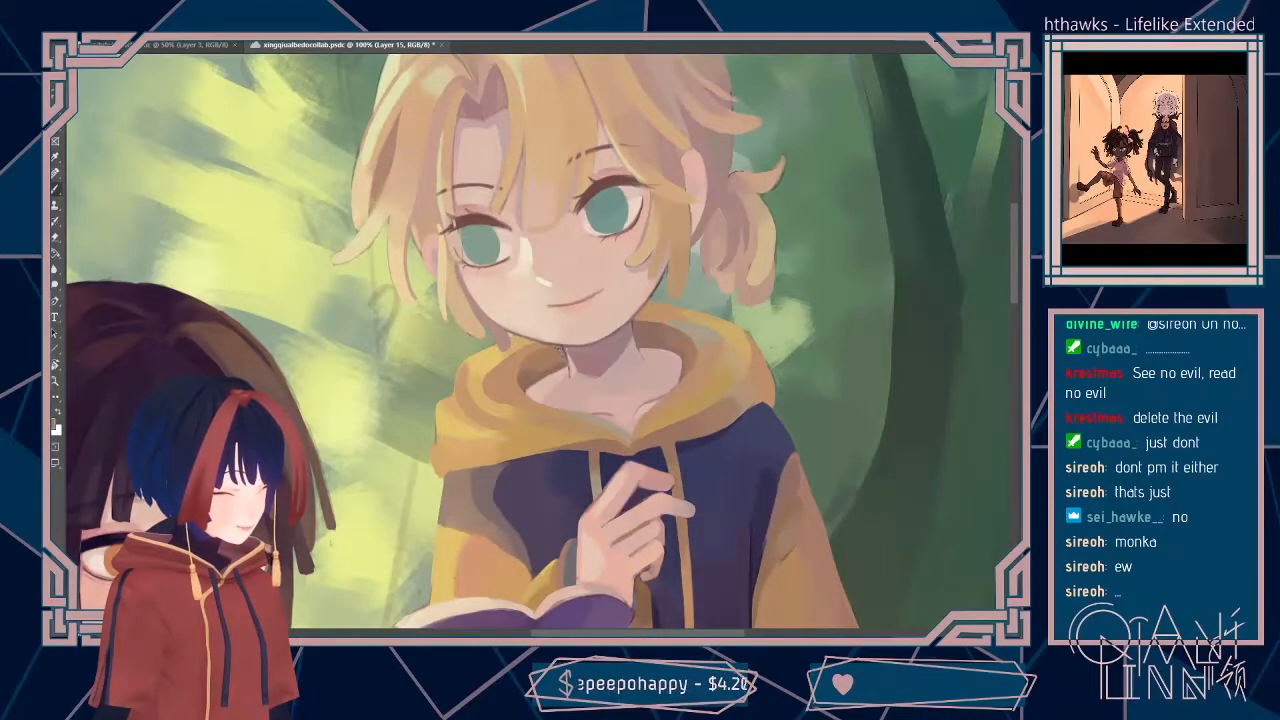
alt+click(572, 341)
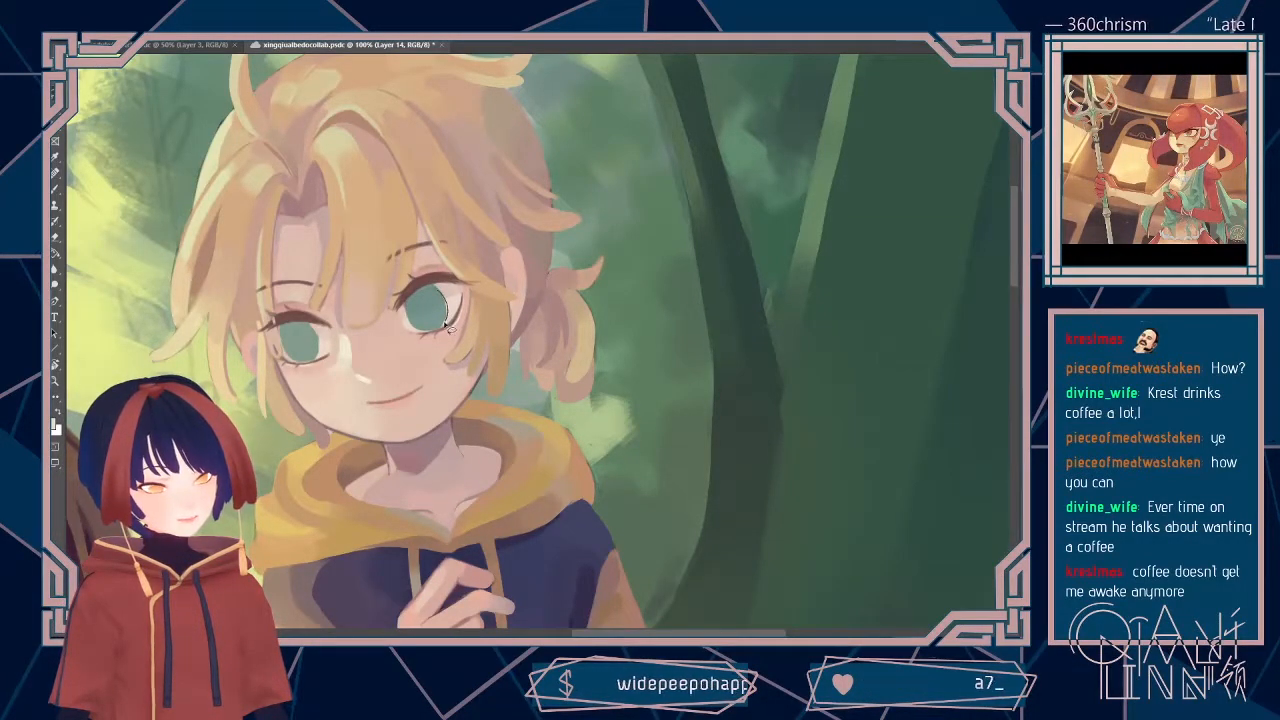
Step: Lasso a pupil shape in each teal iris on Layer 14, sample the iris colour for the brush, and clear the selection
drag(437, 323, 436, 322)
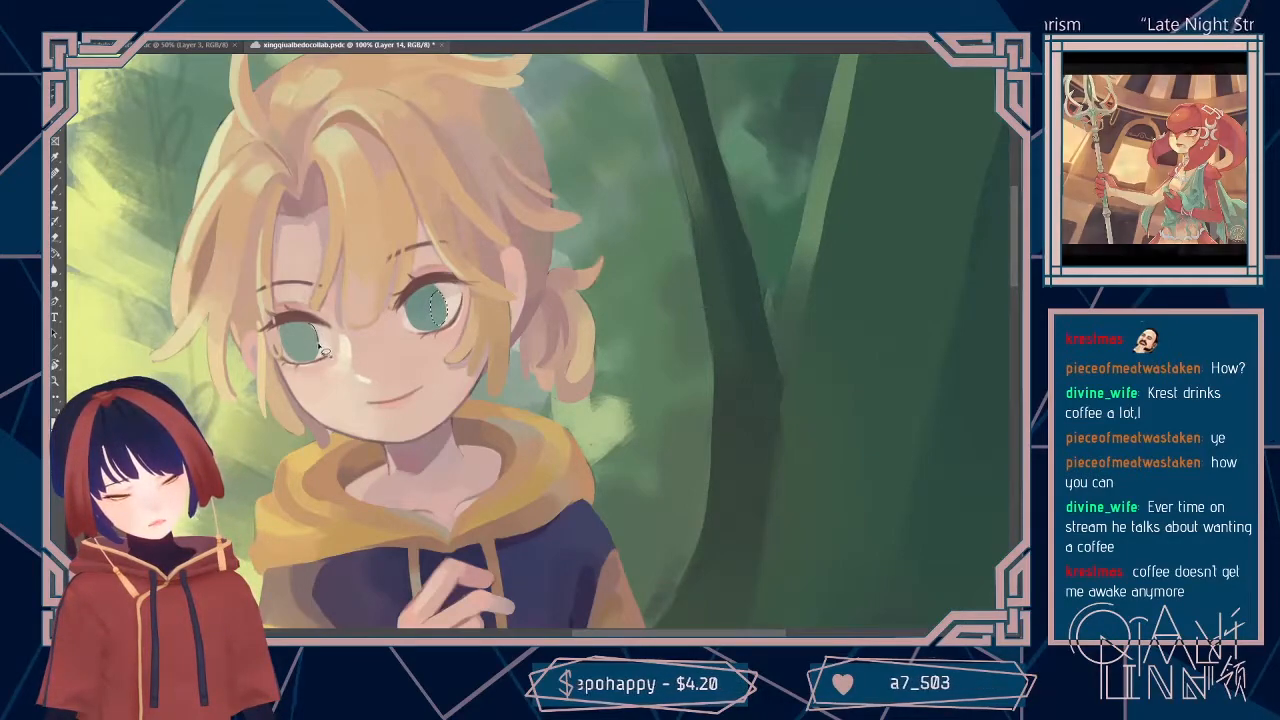
drag(320, 360, 318, 358)
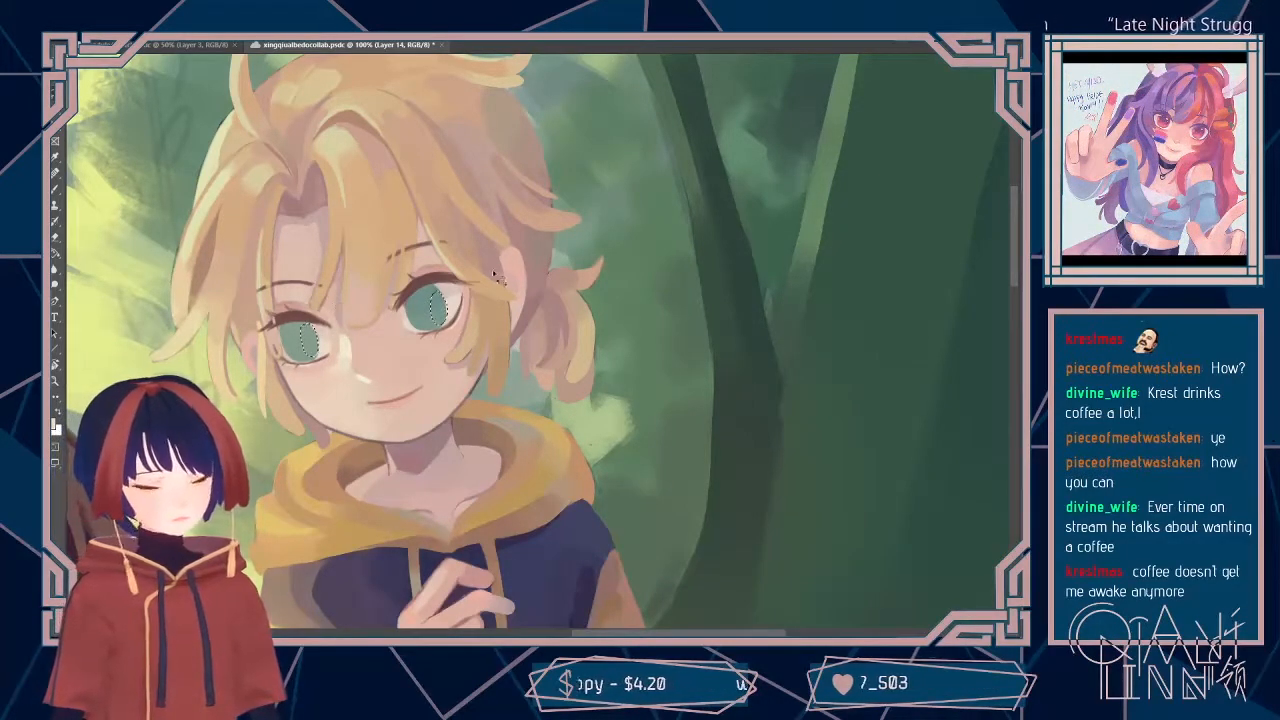
key(i)
click(441, 308)
key(b)
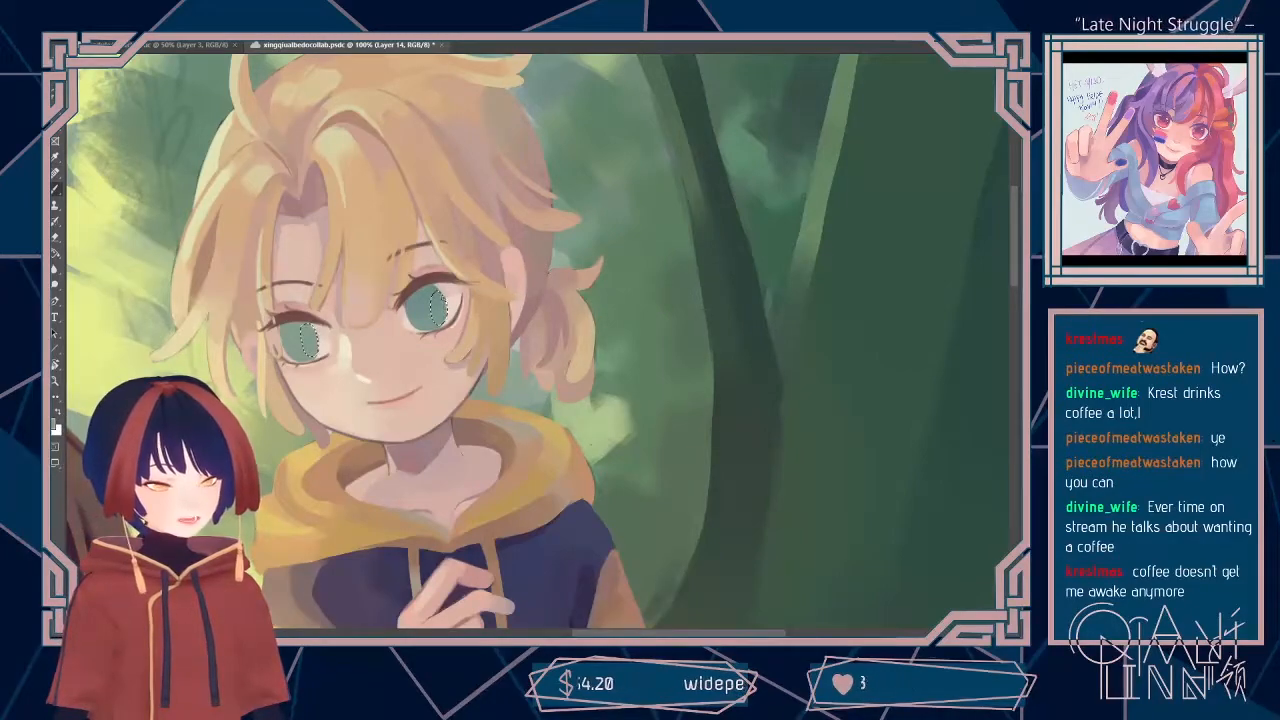
key(i)
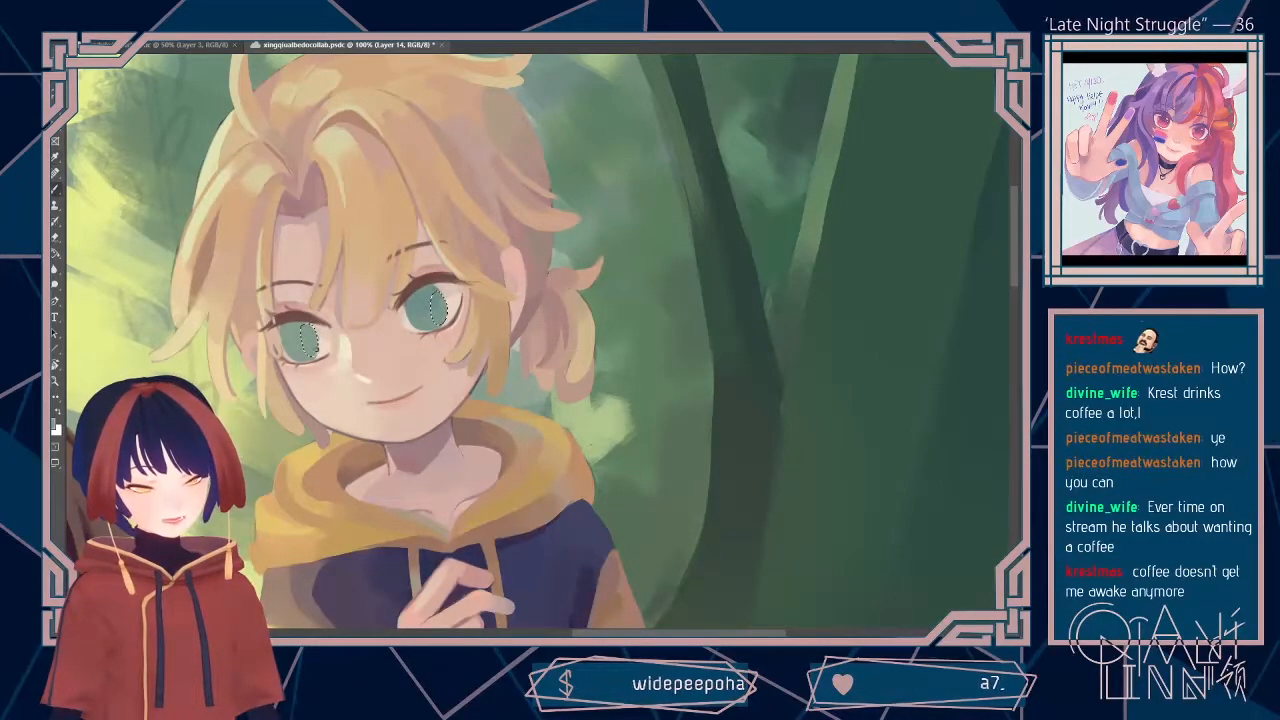
key(ctrl+d)
Step: Sample the teal of the blond boy's iris again, touch up the eye with the brush, and save the painting
key(l)
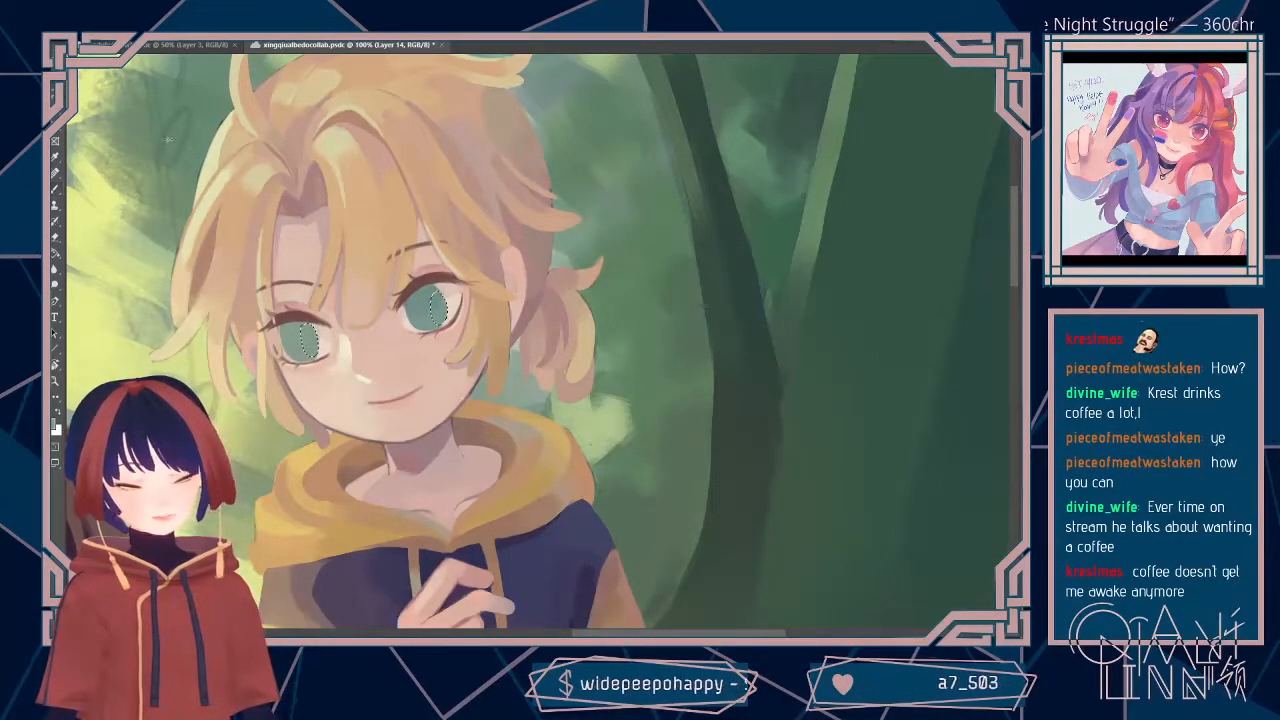
key(i)
click(319, 335)
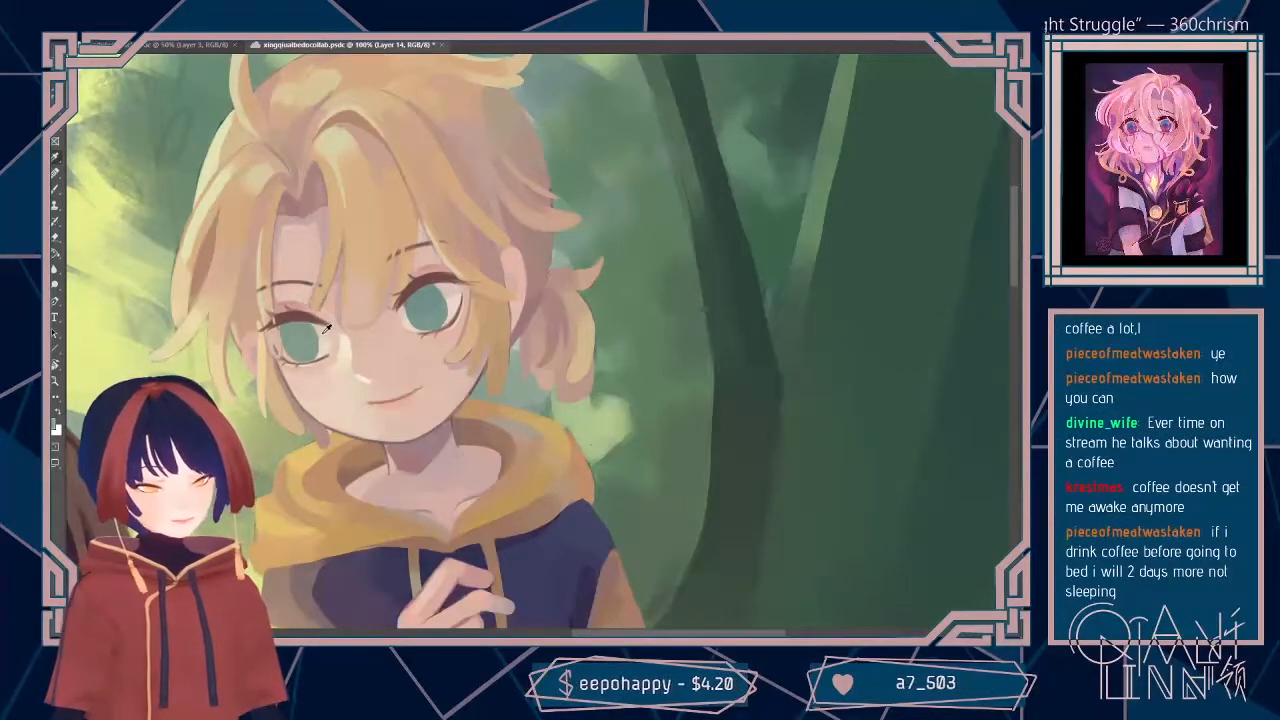
key(b)
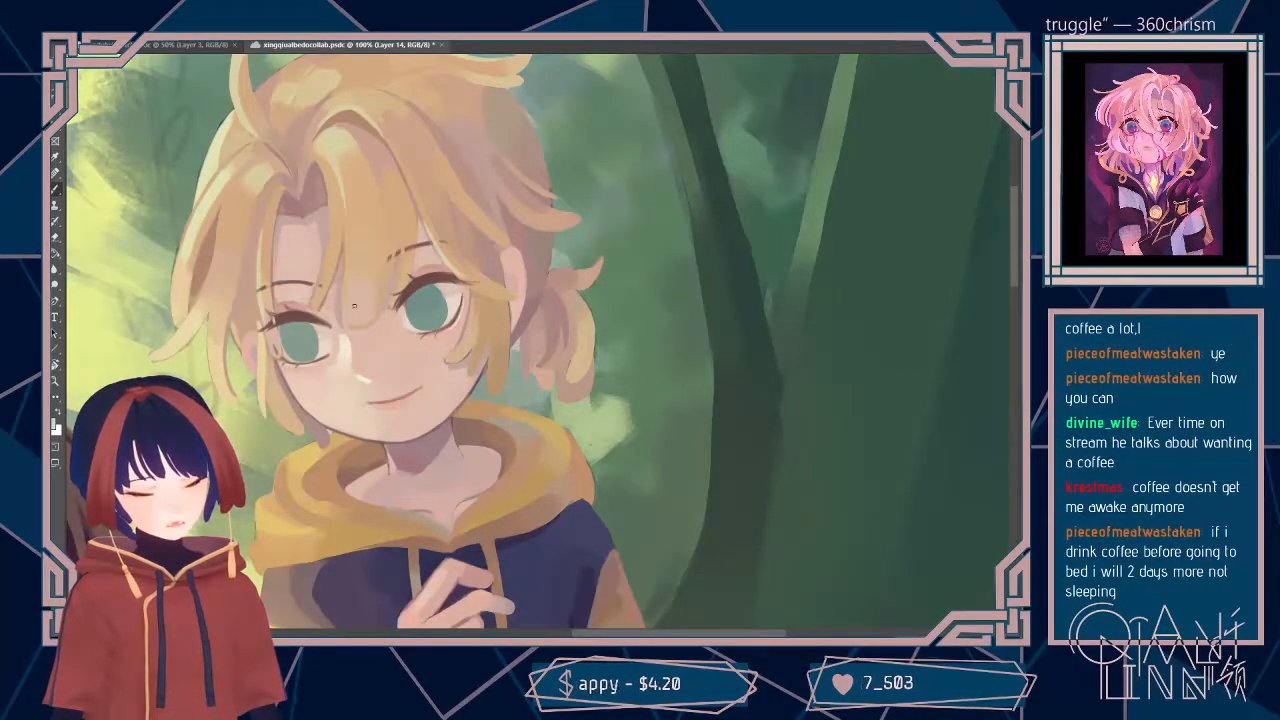
alt+click(446, 303)
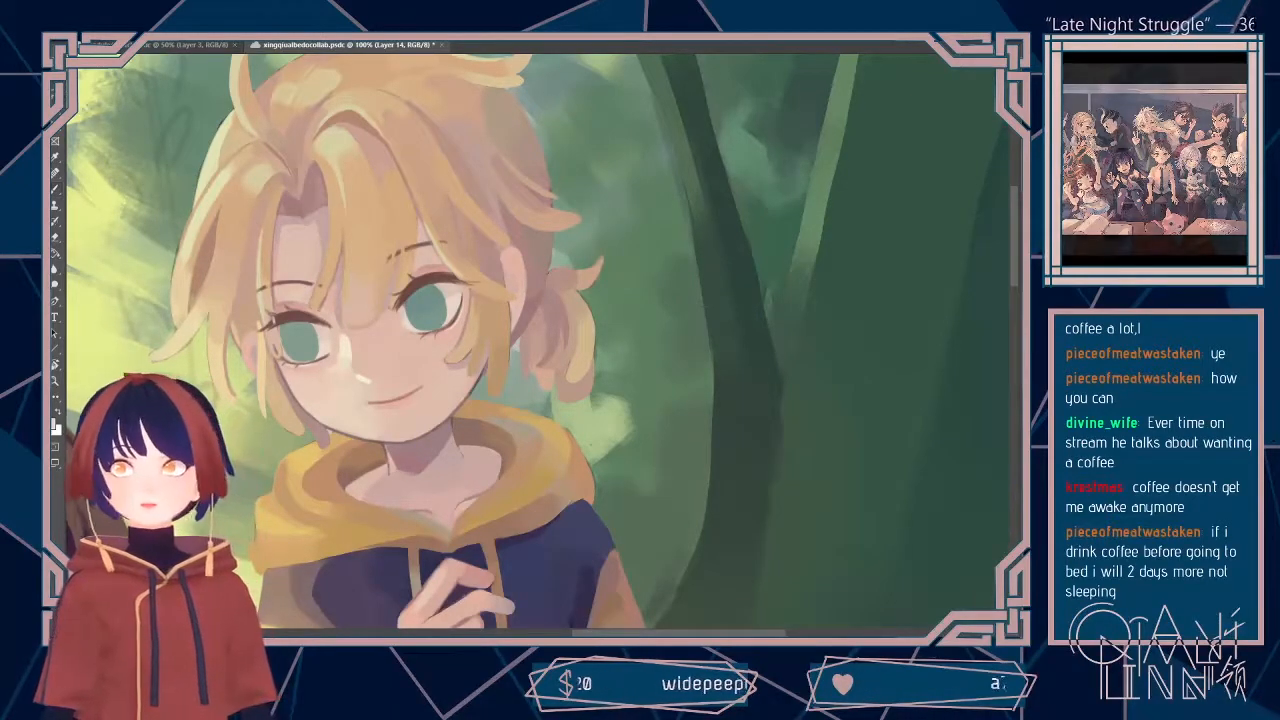
key(ctrl+s)
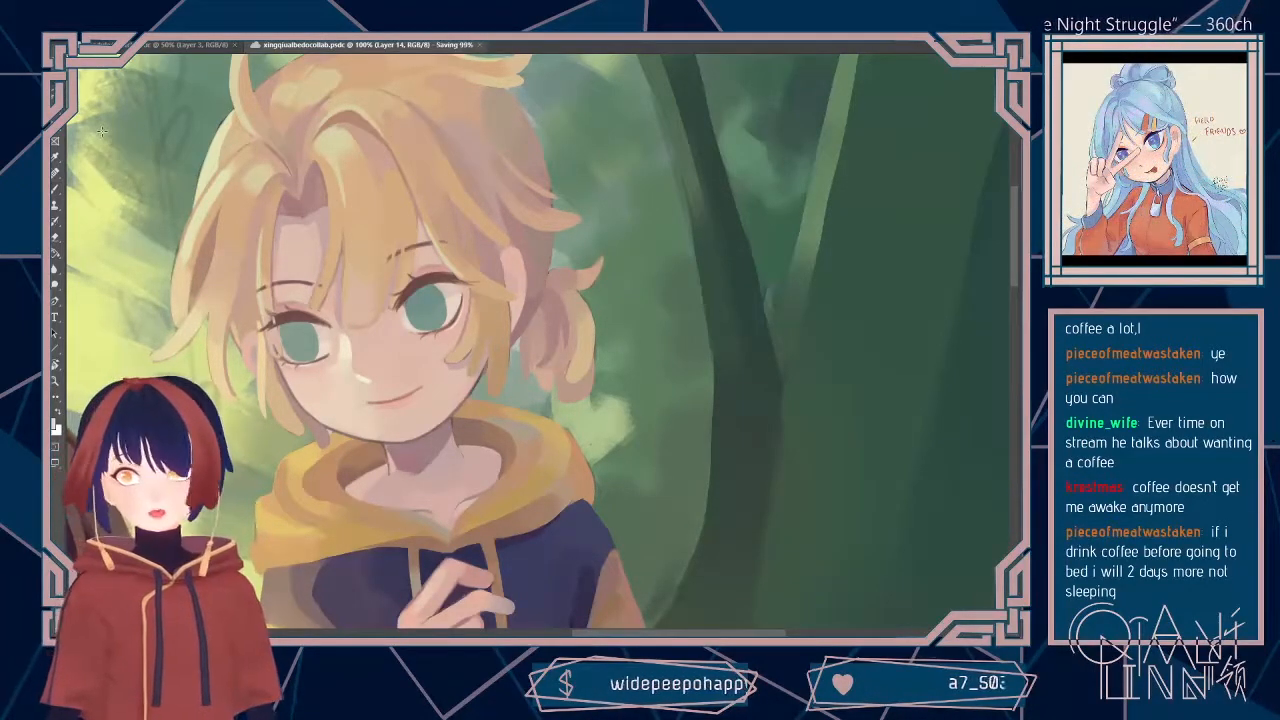
Step: Touch up the shading on the blond boy's neck and around the hood opening on Layer 14, and save the painting
key(ctrl+minus)
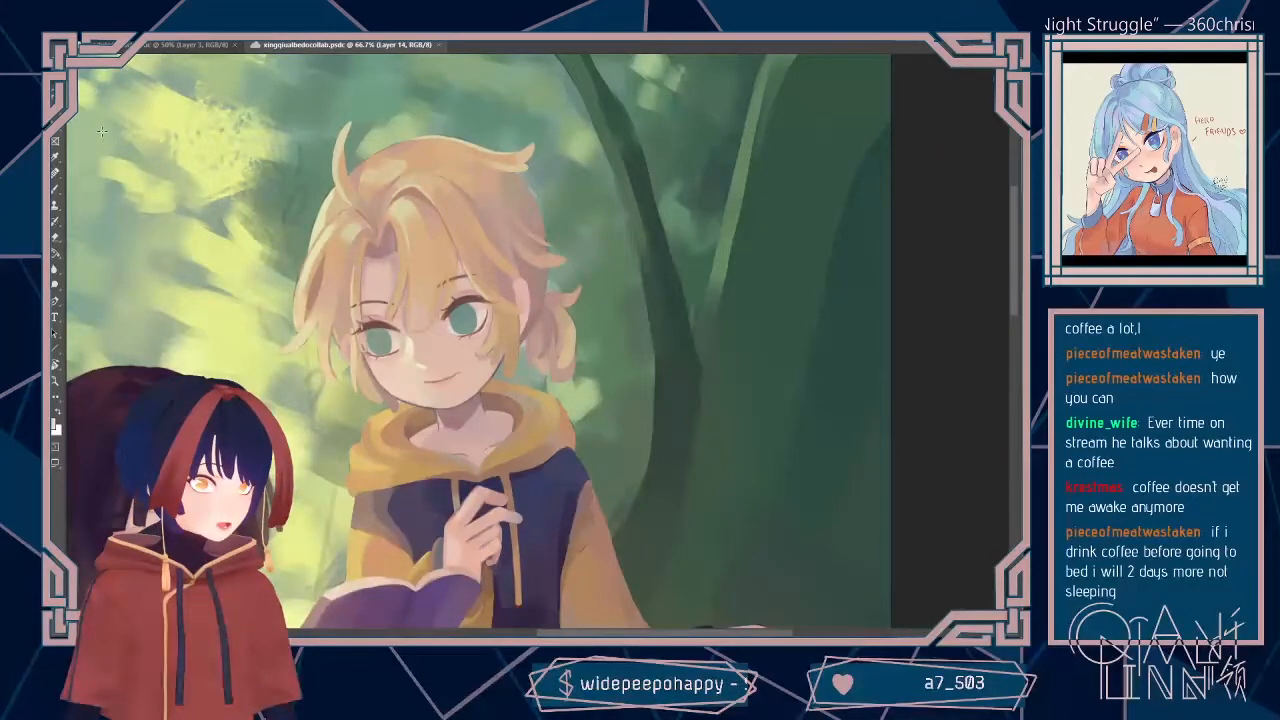
key(ctrl+plus)
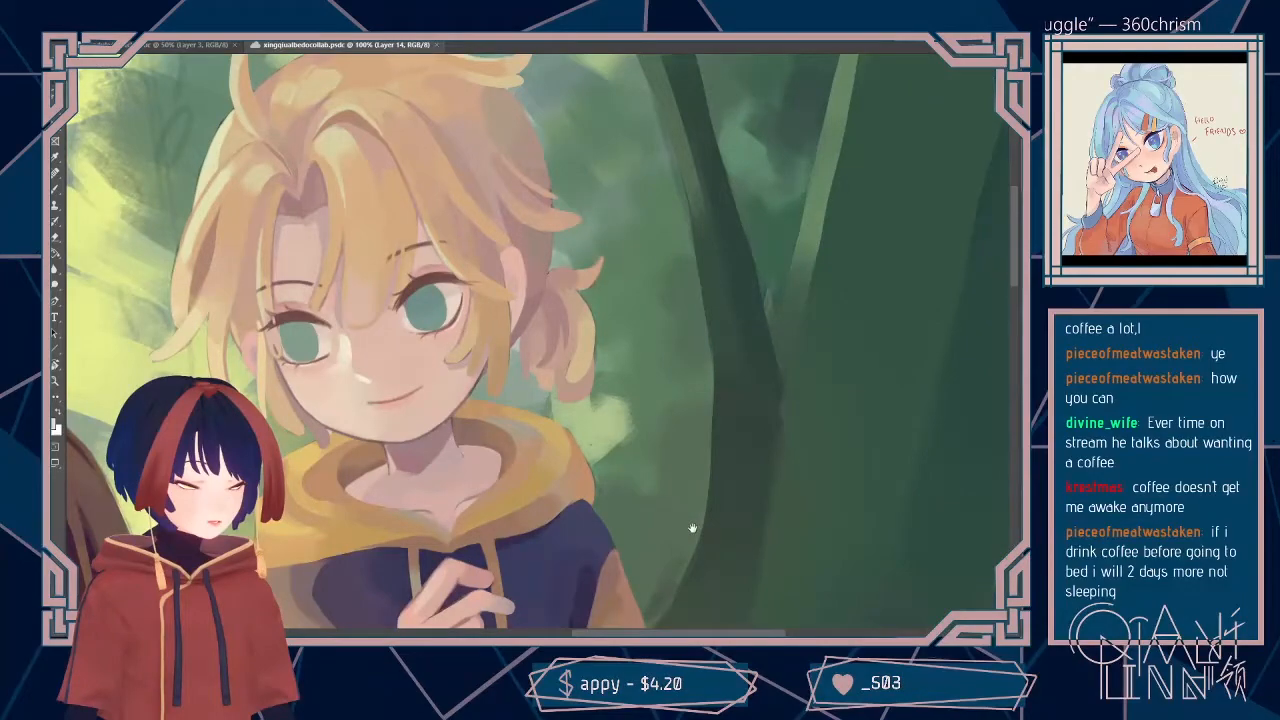
drag(692, 528, 730, 486)
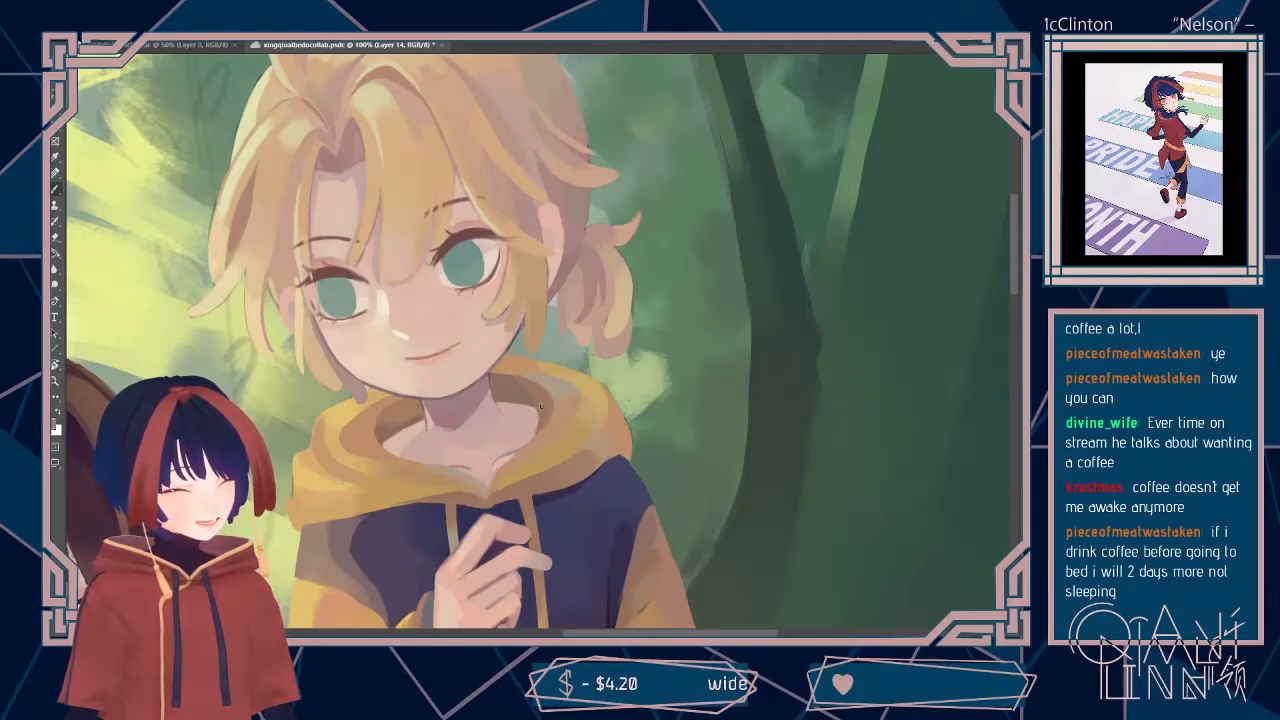
drag(748, 421, 768, 362)
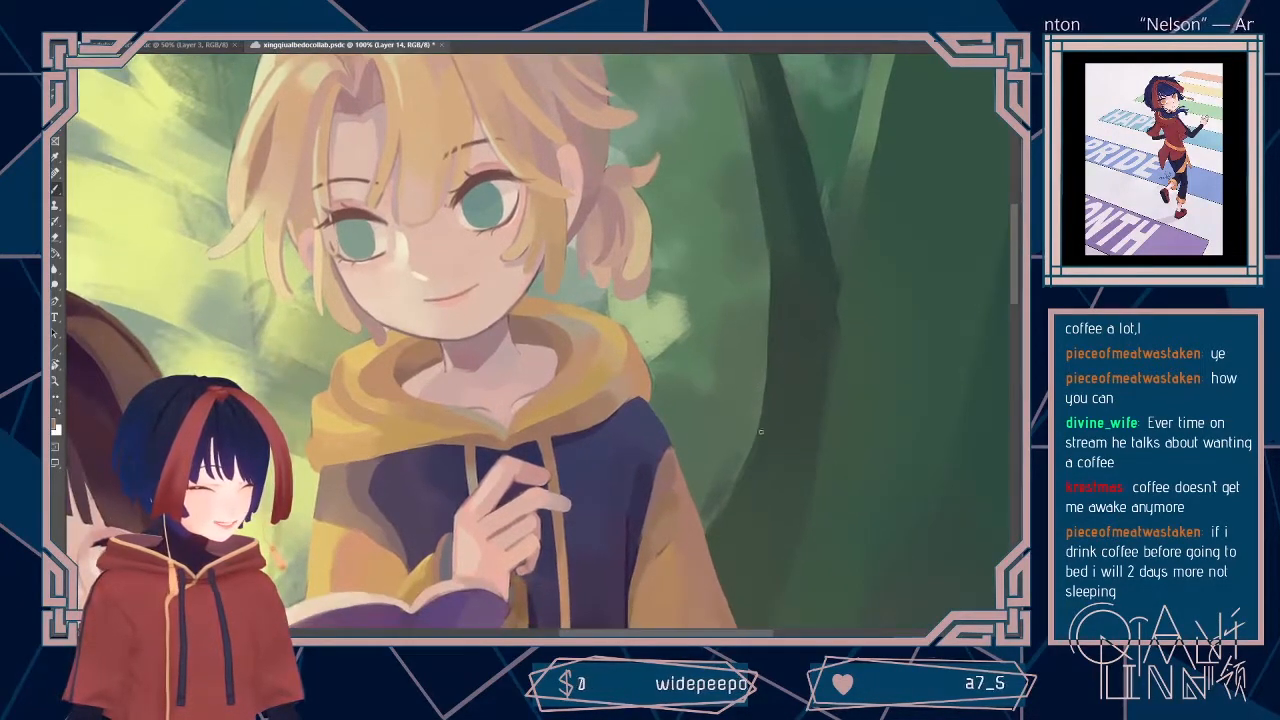
alt+click(460, 373)
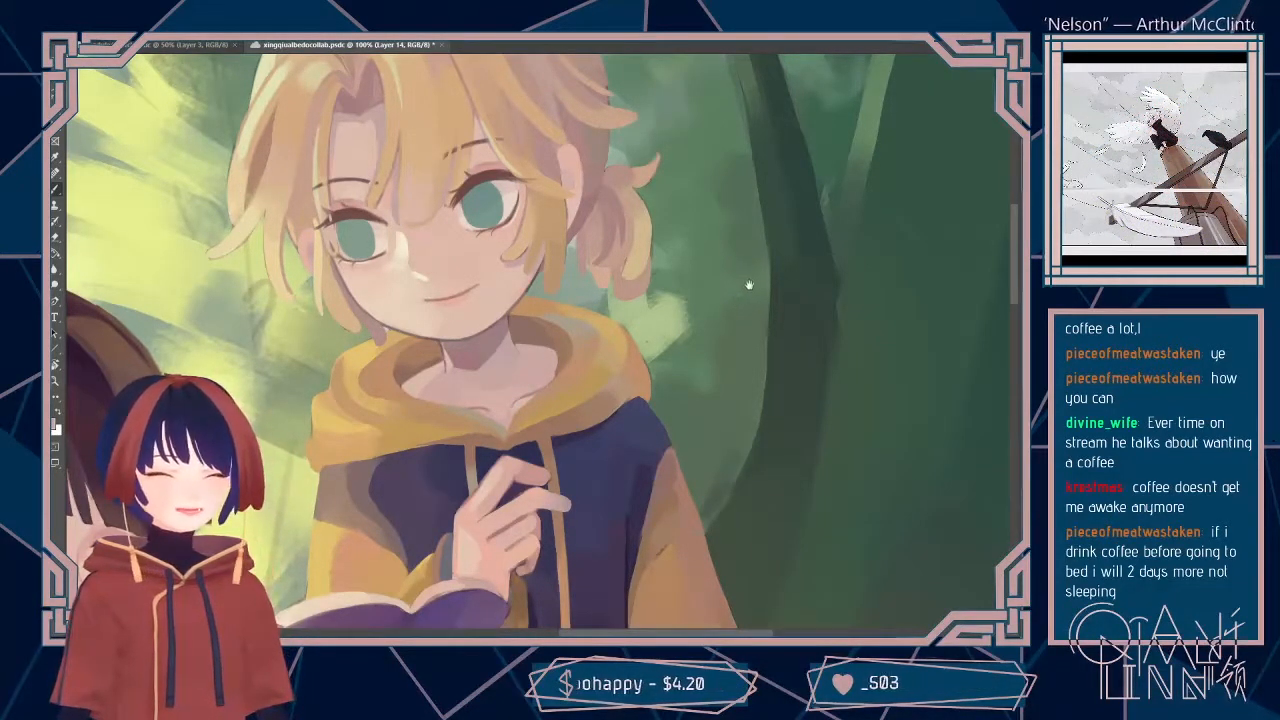
drag(749, 285, 745, 294)
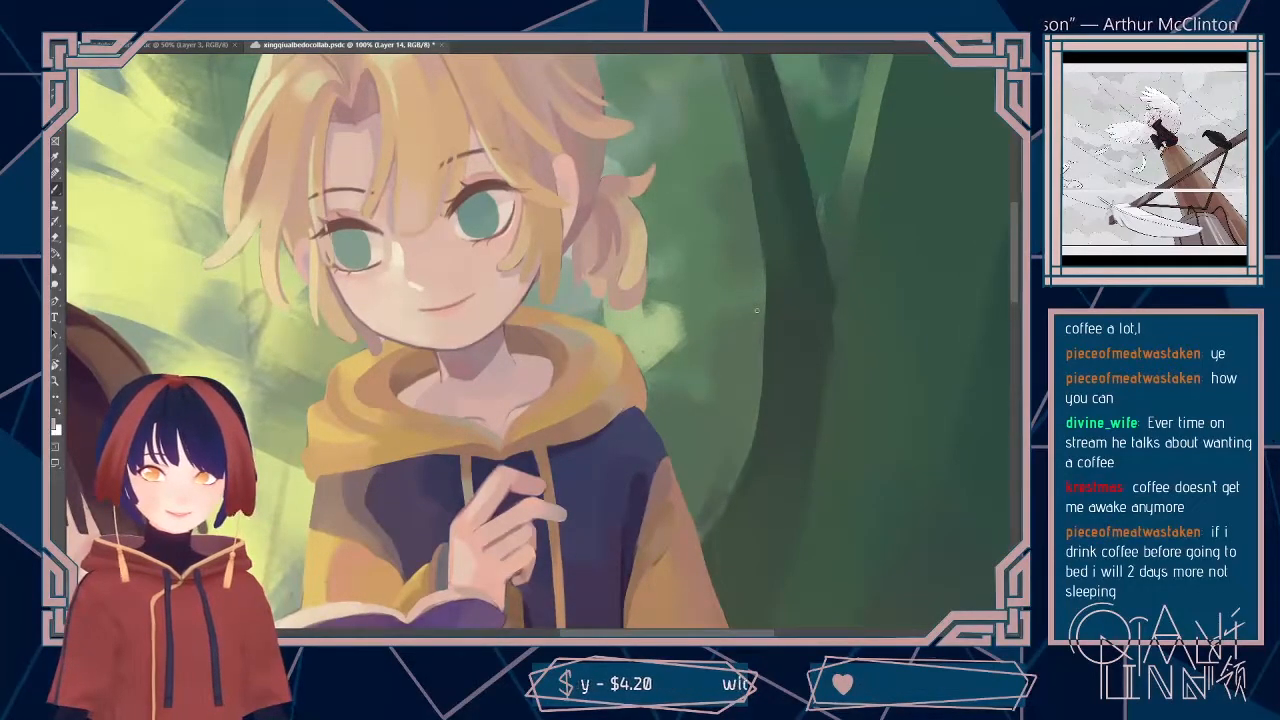
key(ctrl+s)
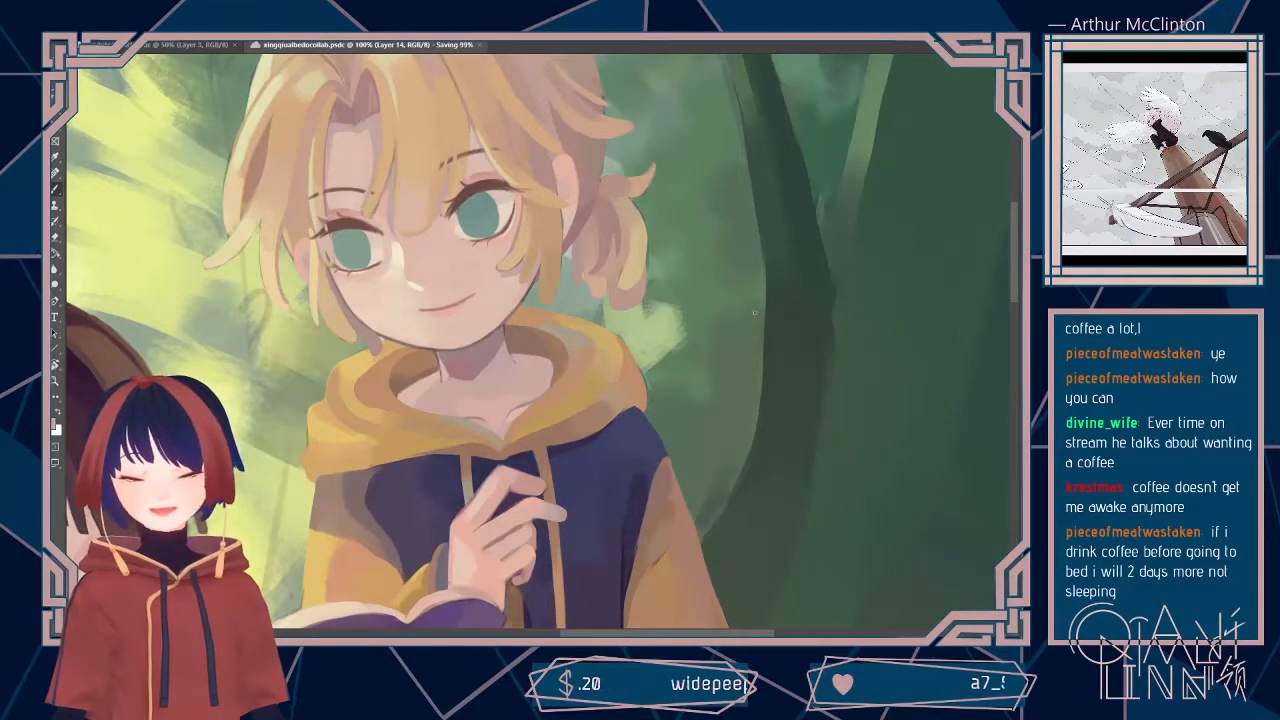
Step: Examine the blond boy's face, hoodie and hand at several zoom levels, and bring the dark-haired child and both books into view
key(ctrl+minus)
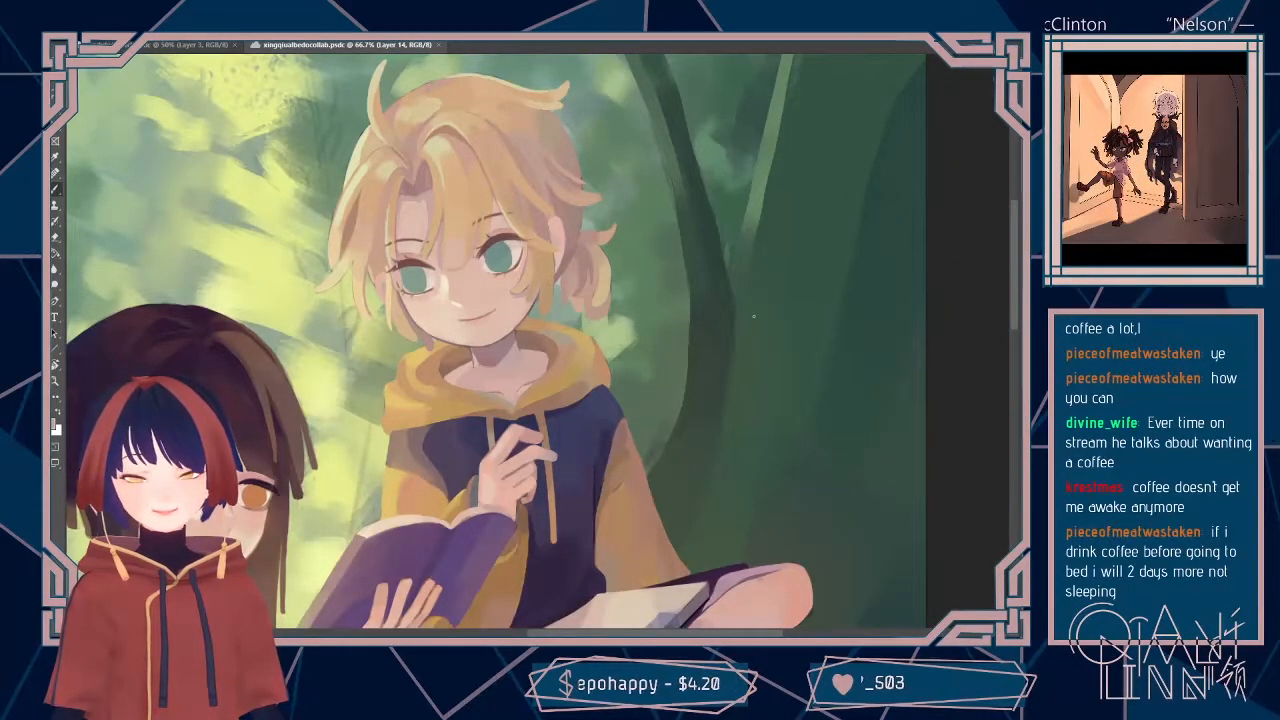
key(ctrl+minus)
key(ctrl+plus)
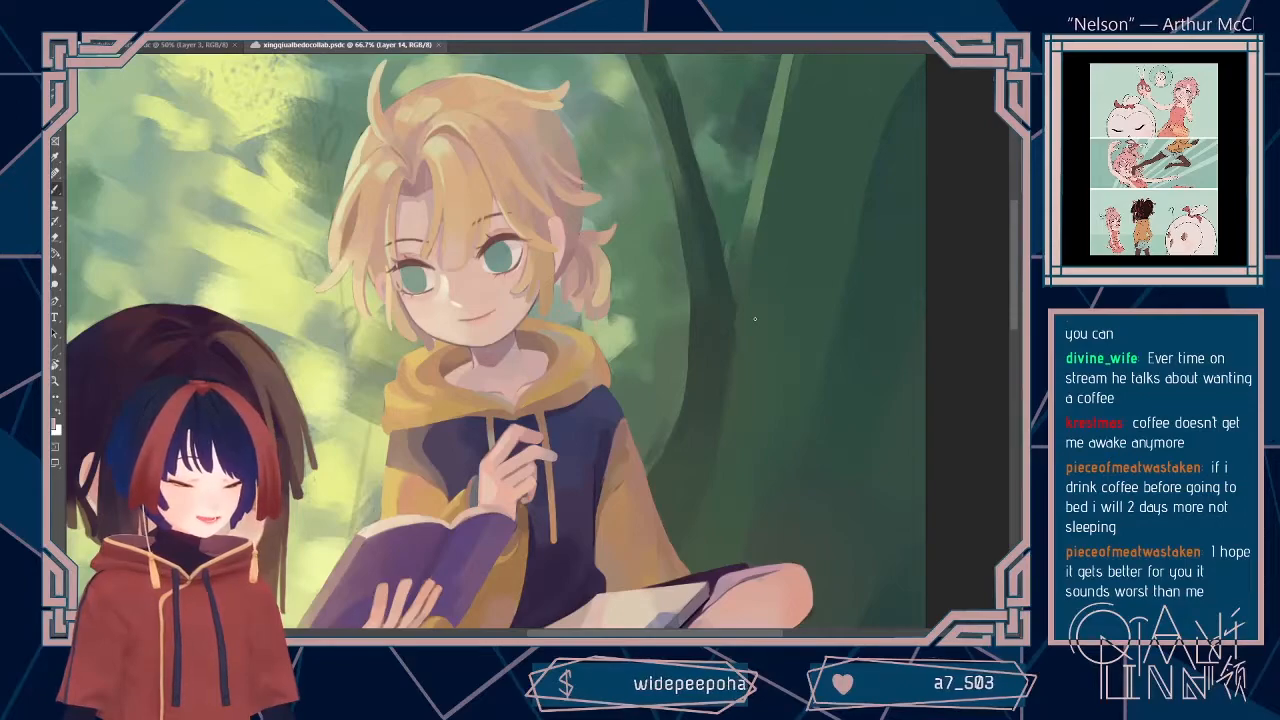
key(ctrl+minus)
key(ctrl+plus)
drag(753, 323, 734, 368)
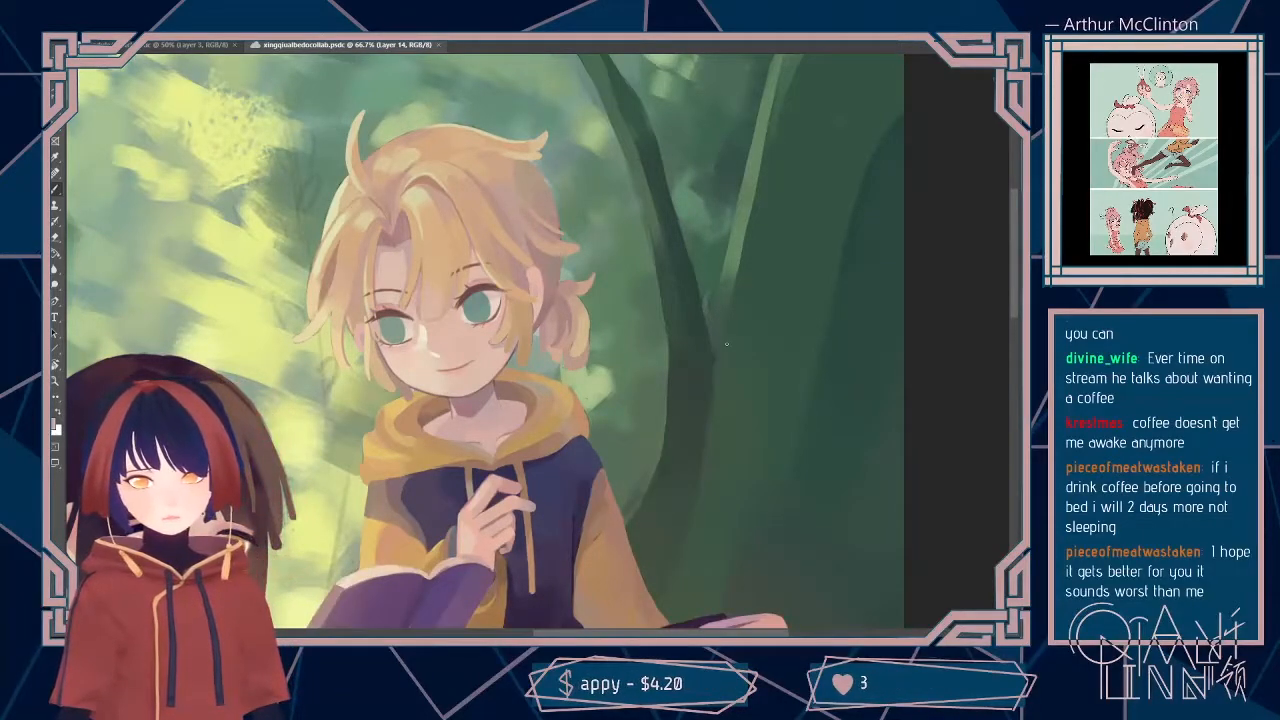
drag(590, 508, 646, 474)
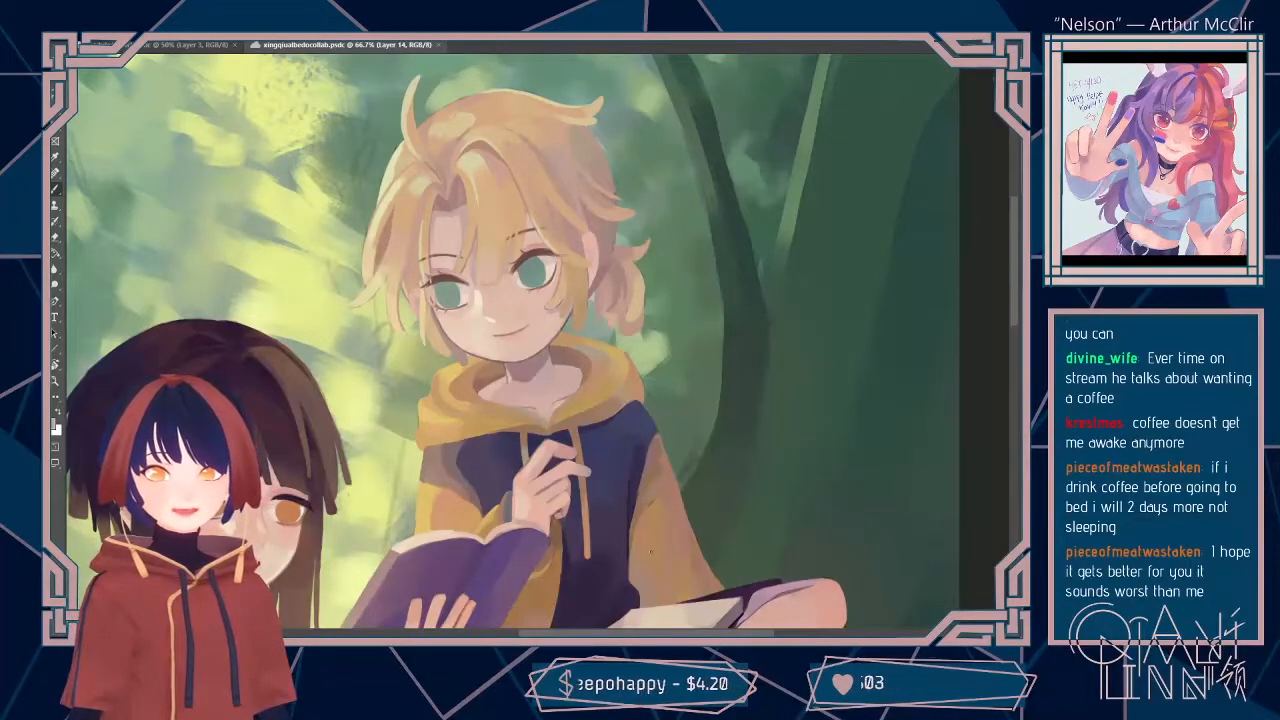
drag(653, 635, 621, 635)
drag(1013, 262, 1016, 337)
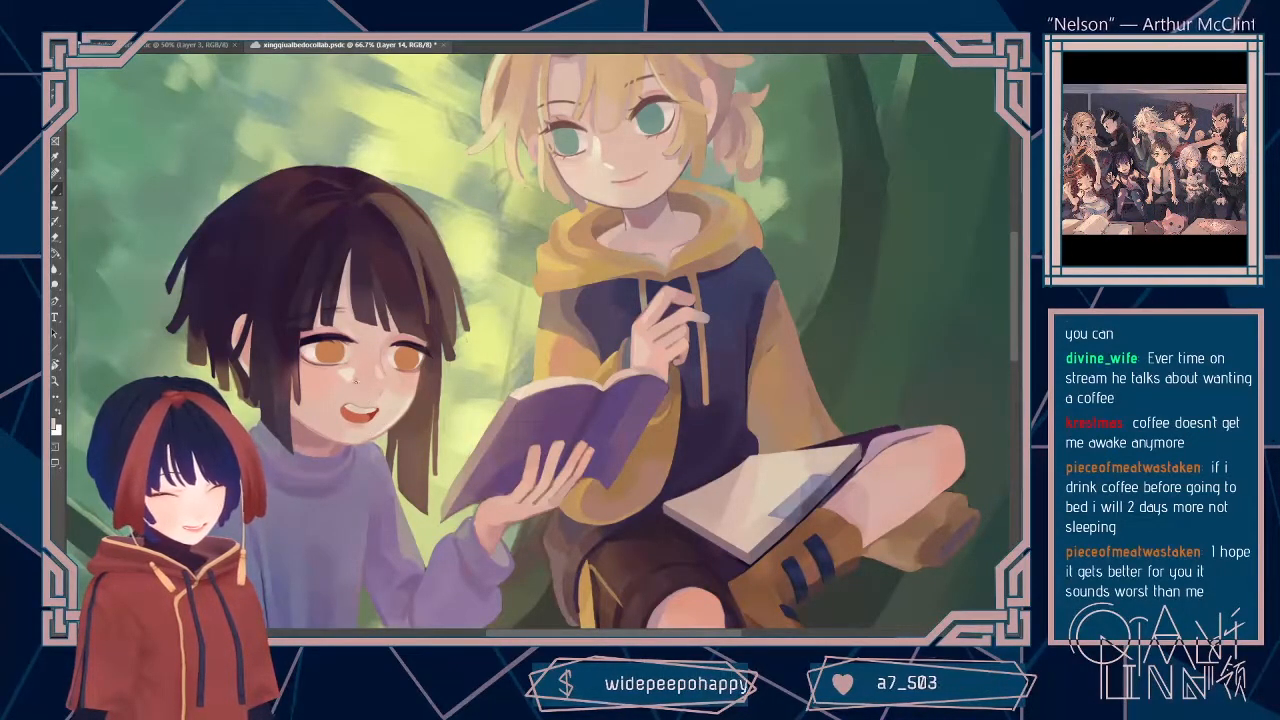
Step: Sample skin tones around the dark-haired child's mouth and jaw, adjust the brush size, and touch up the chin and jaw on Layer 14
alt+click(345, 428)
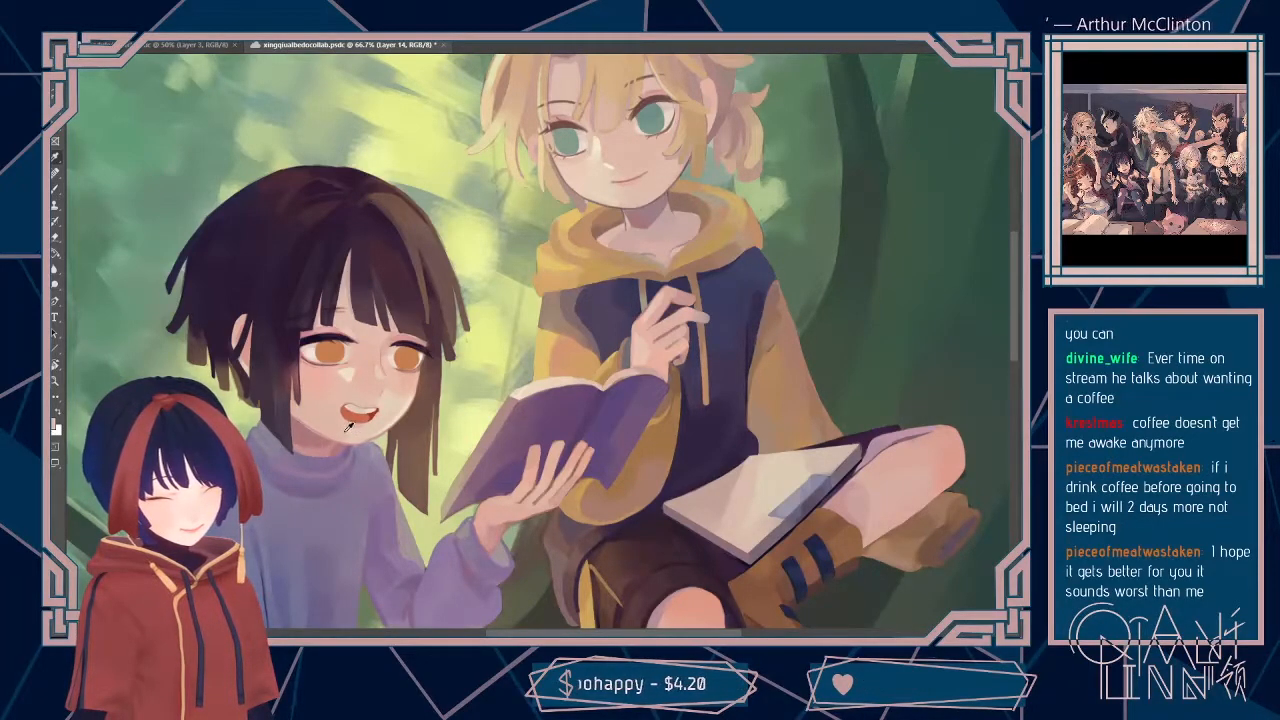
click(103, 31)
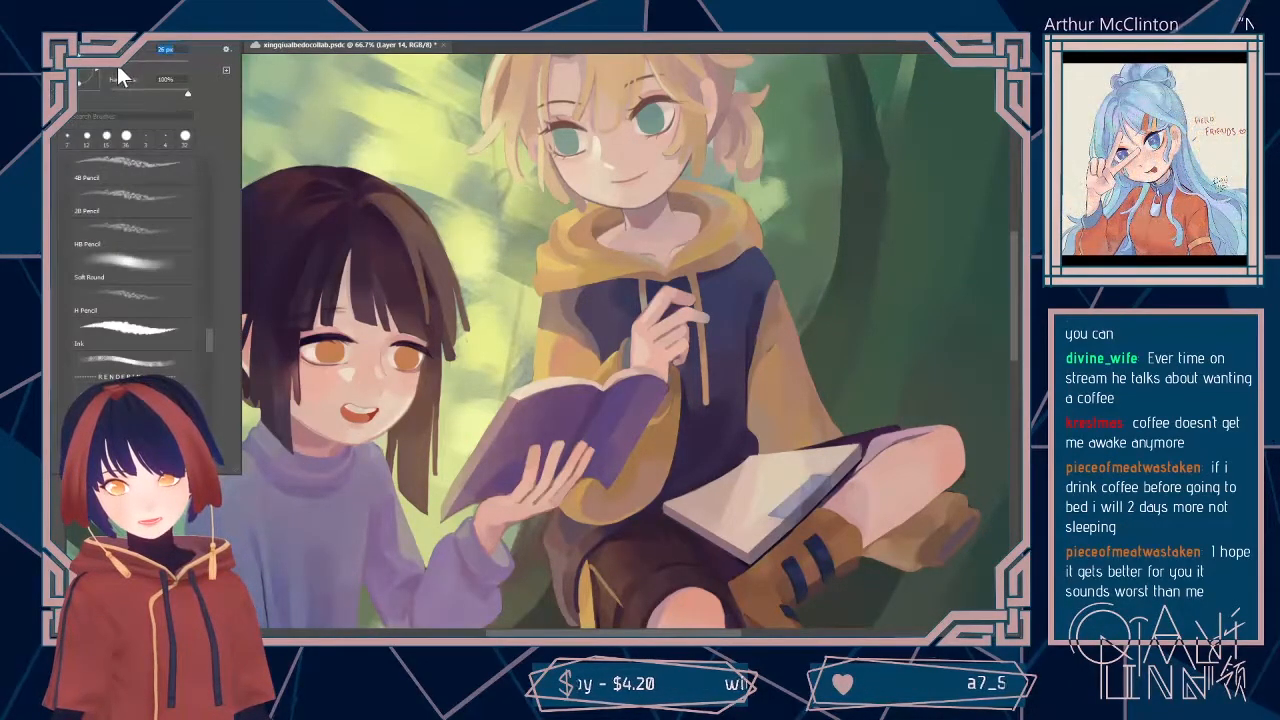
click(347, 433)
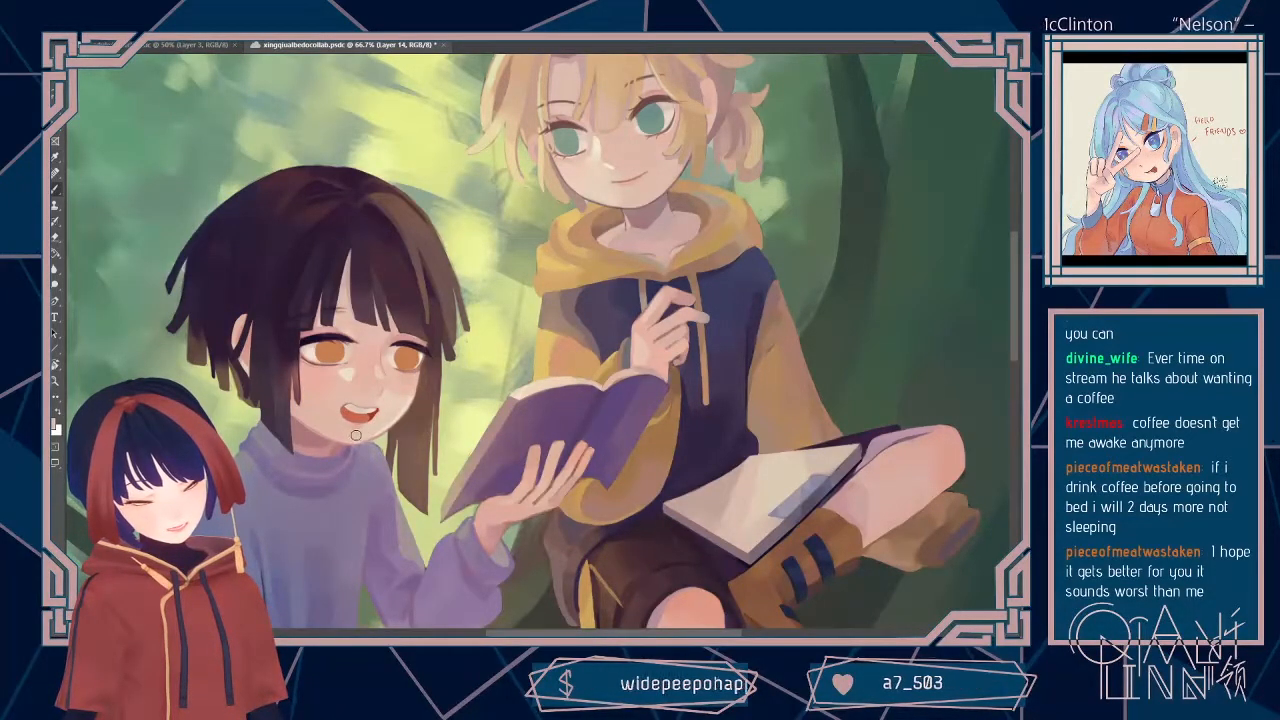
alt+click(307, 426)
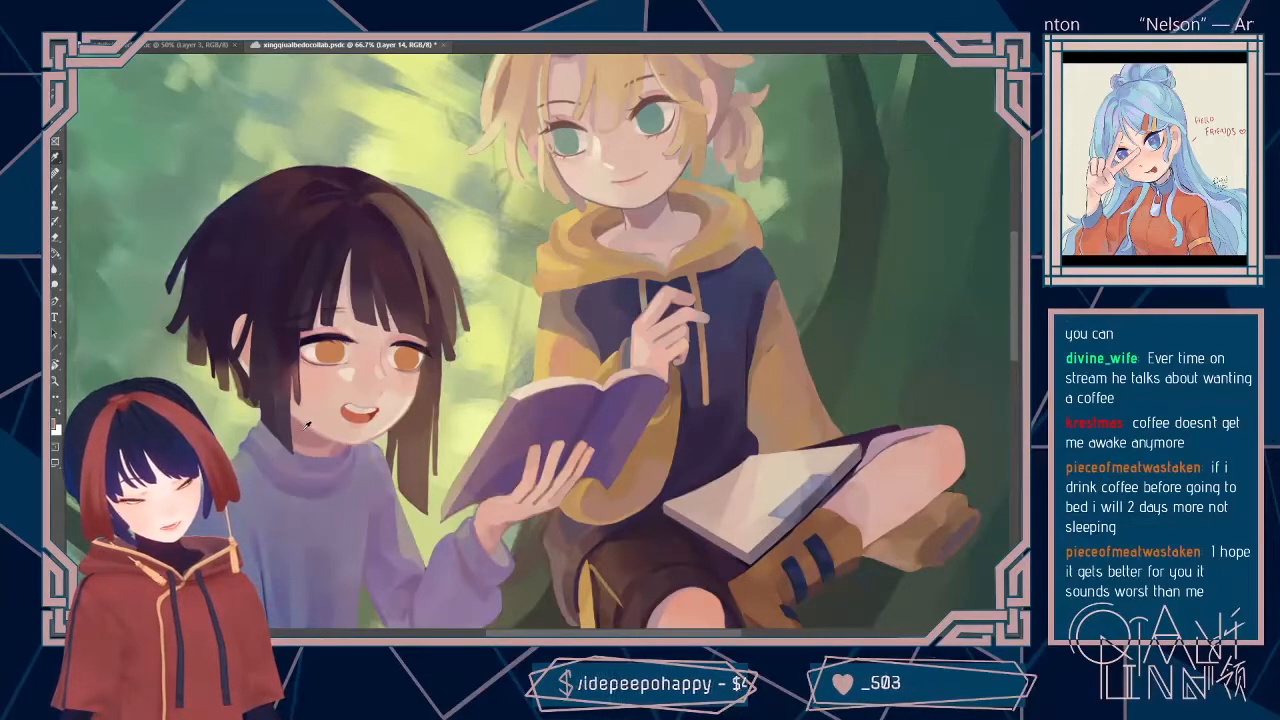
click(130, 41)
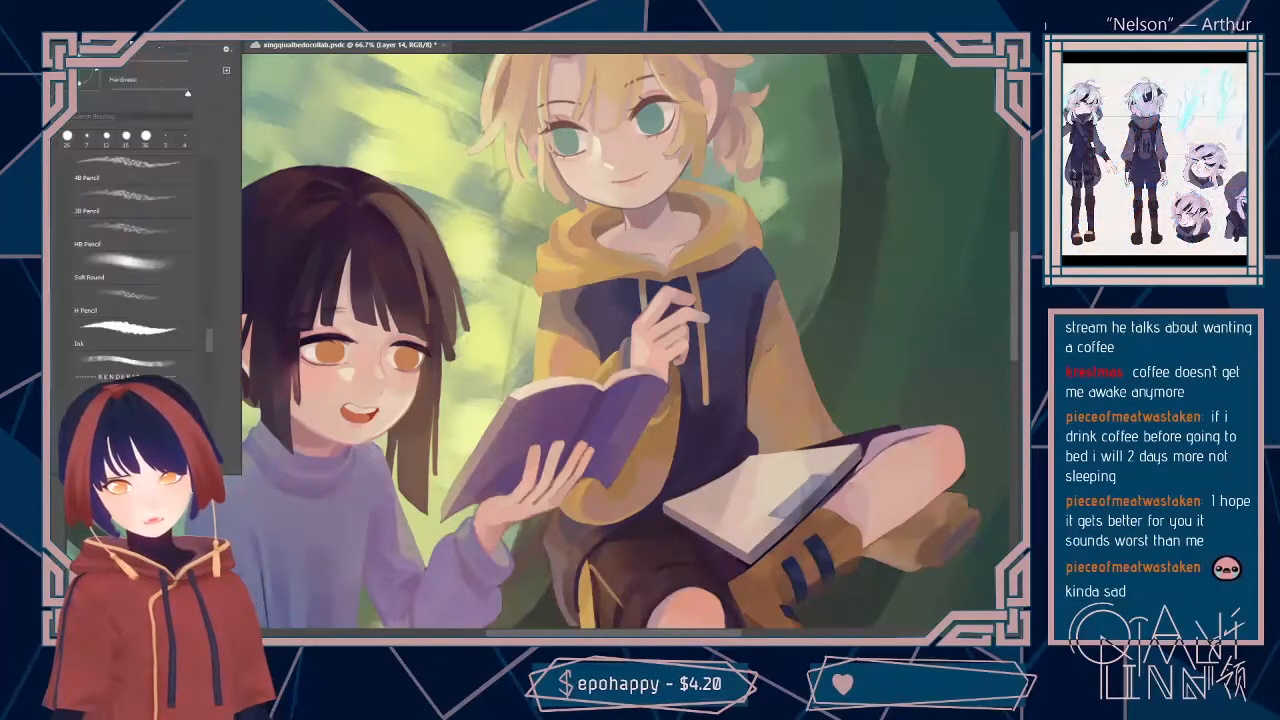
click(114, 66)
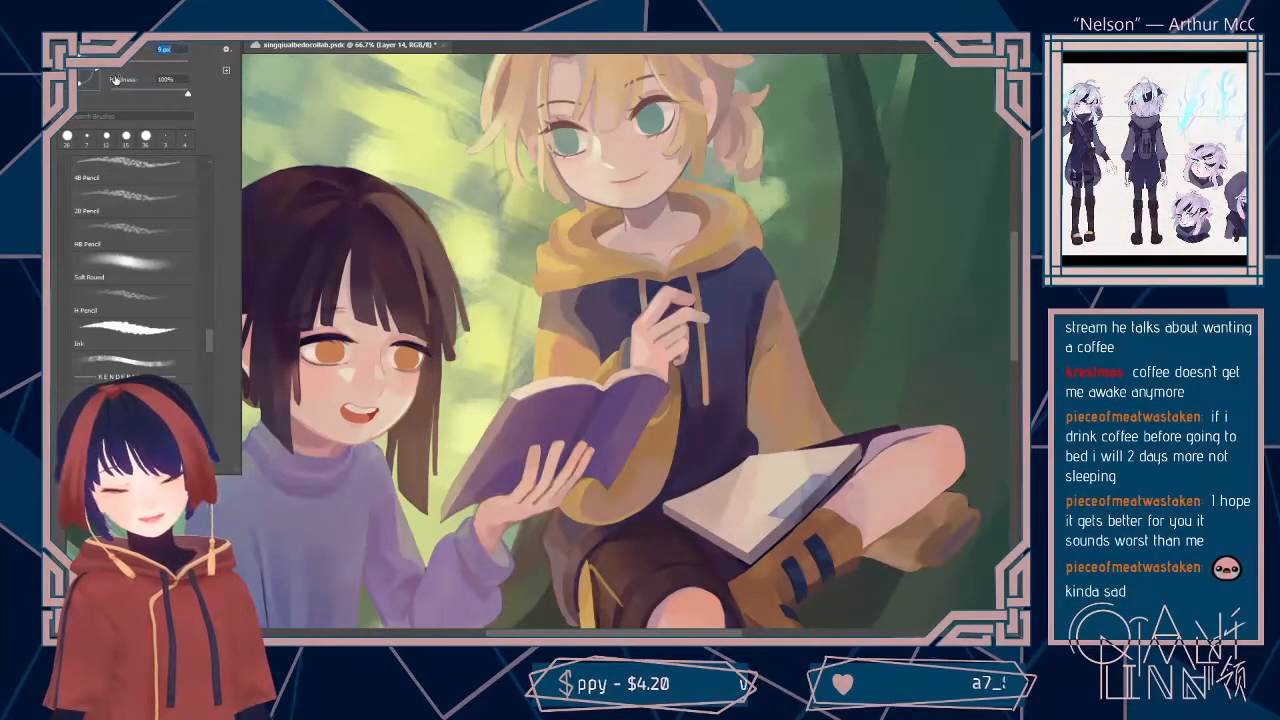
click(300, 427)
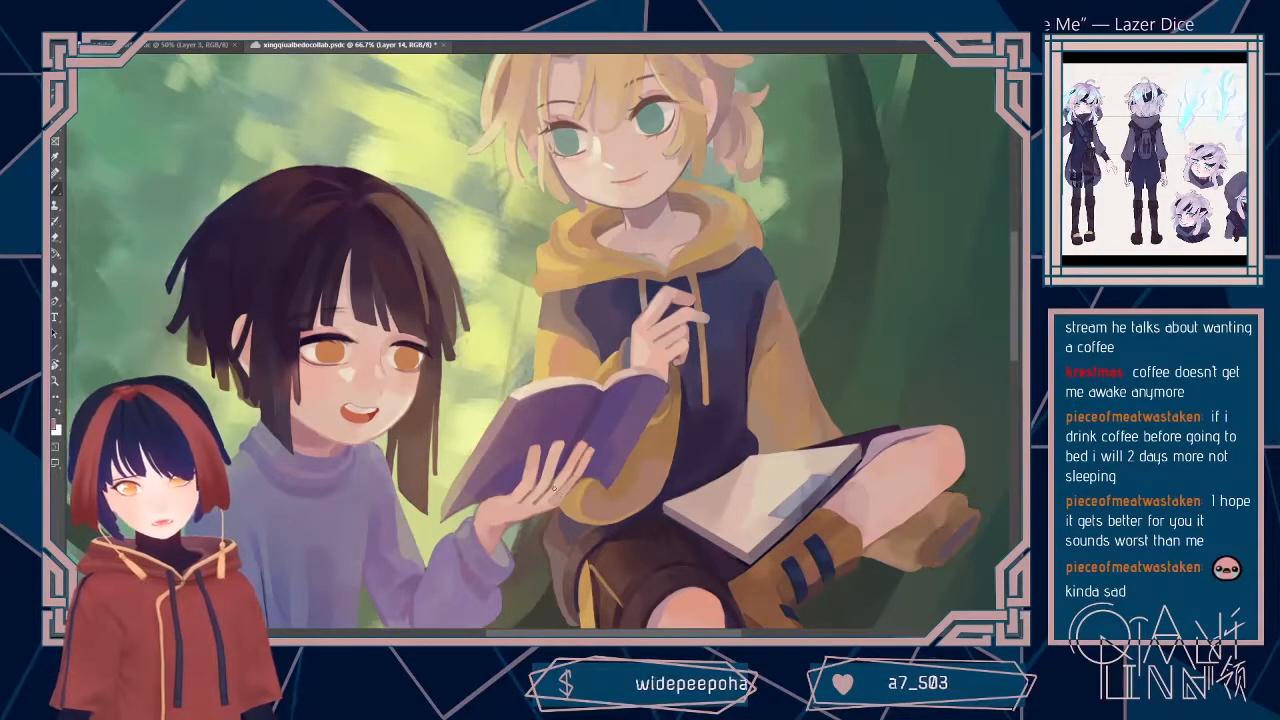
Step: Adjust the brush again and refine the shading along the dark-haired child's jaw and the hair beside the cheek
key(ctrl+plus)
drag(349, 470, 394, 400)
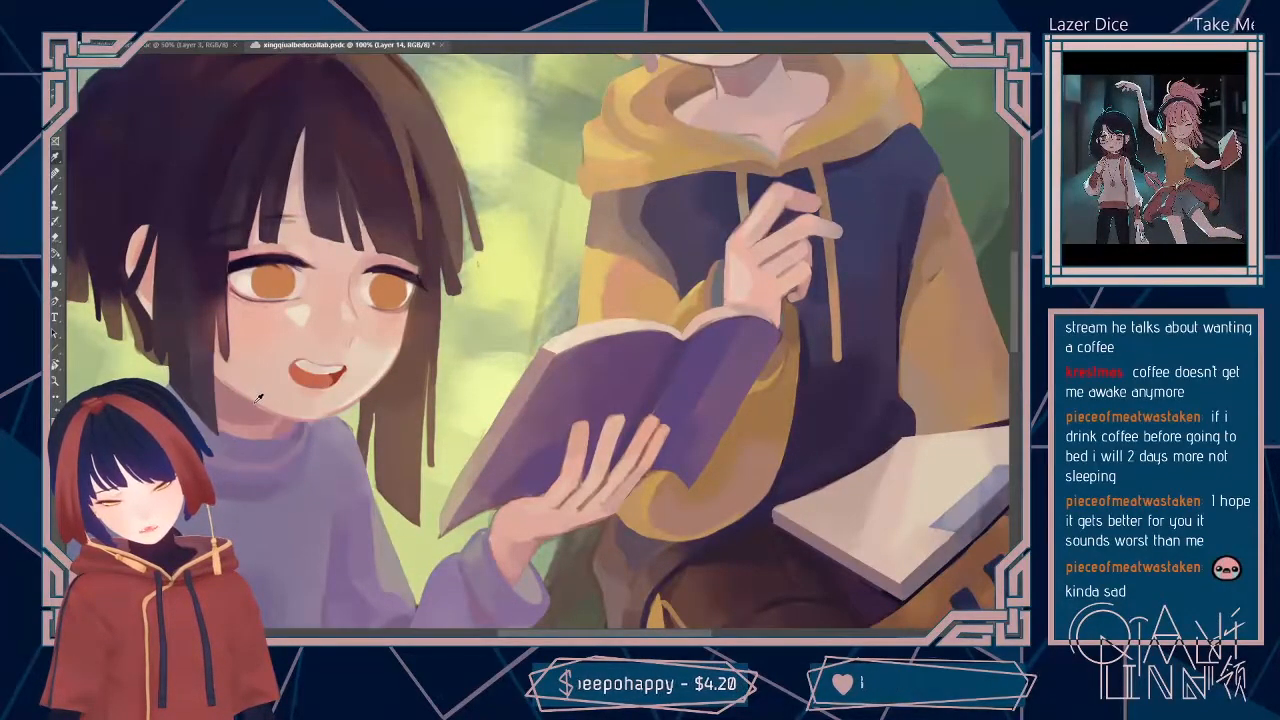
click(150, 46)
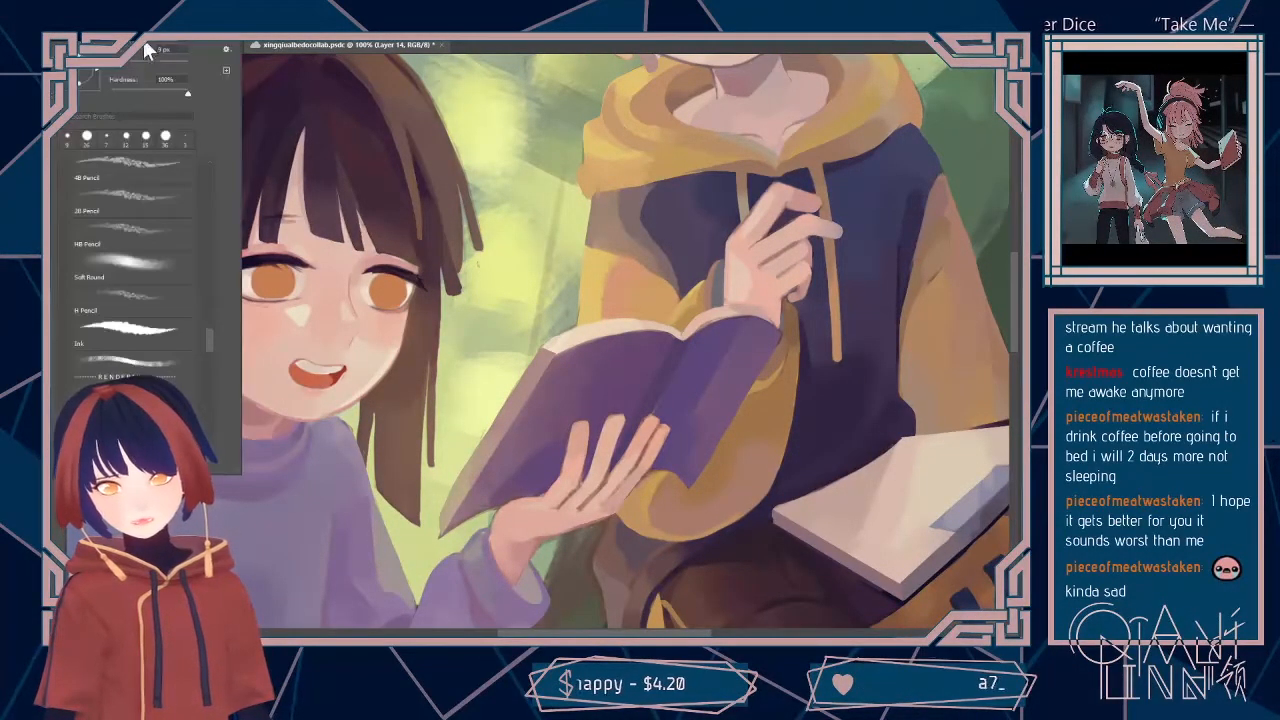
click(252, 386)
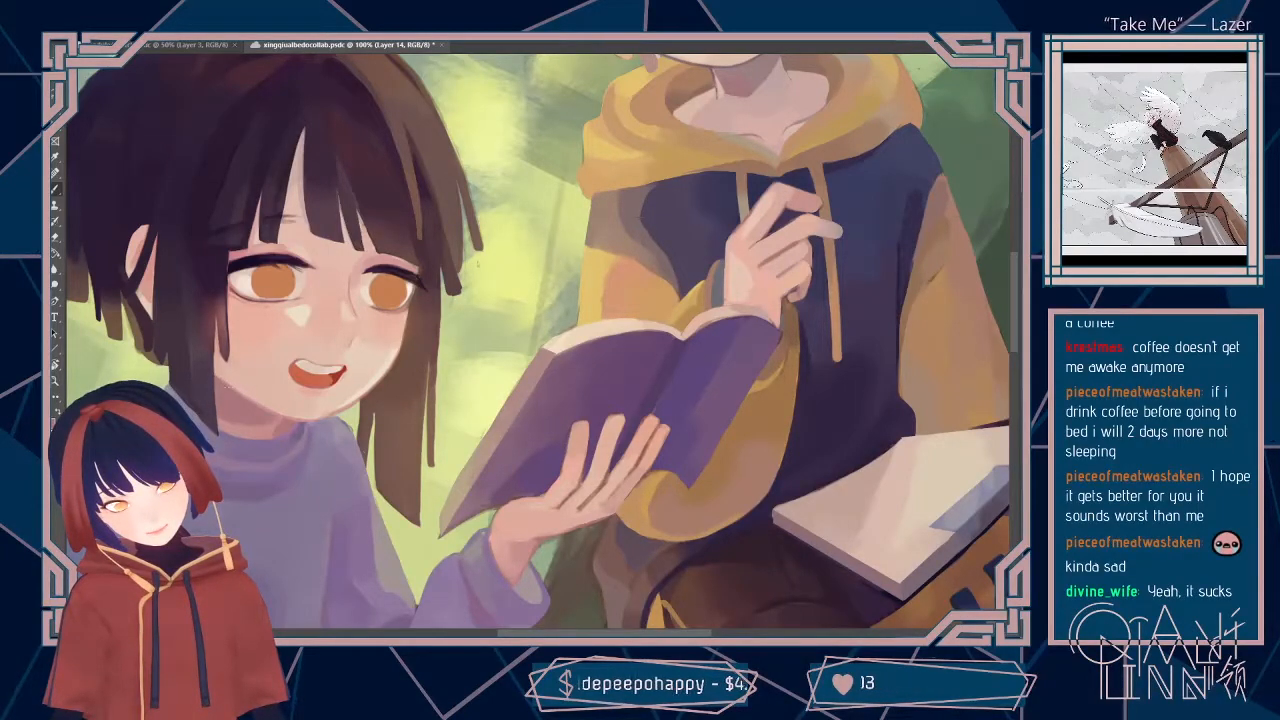
drag(310, 259, 364, 260)
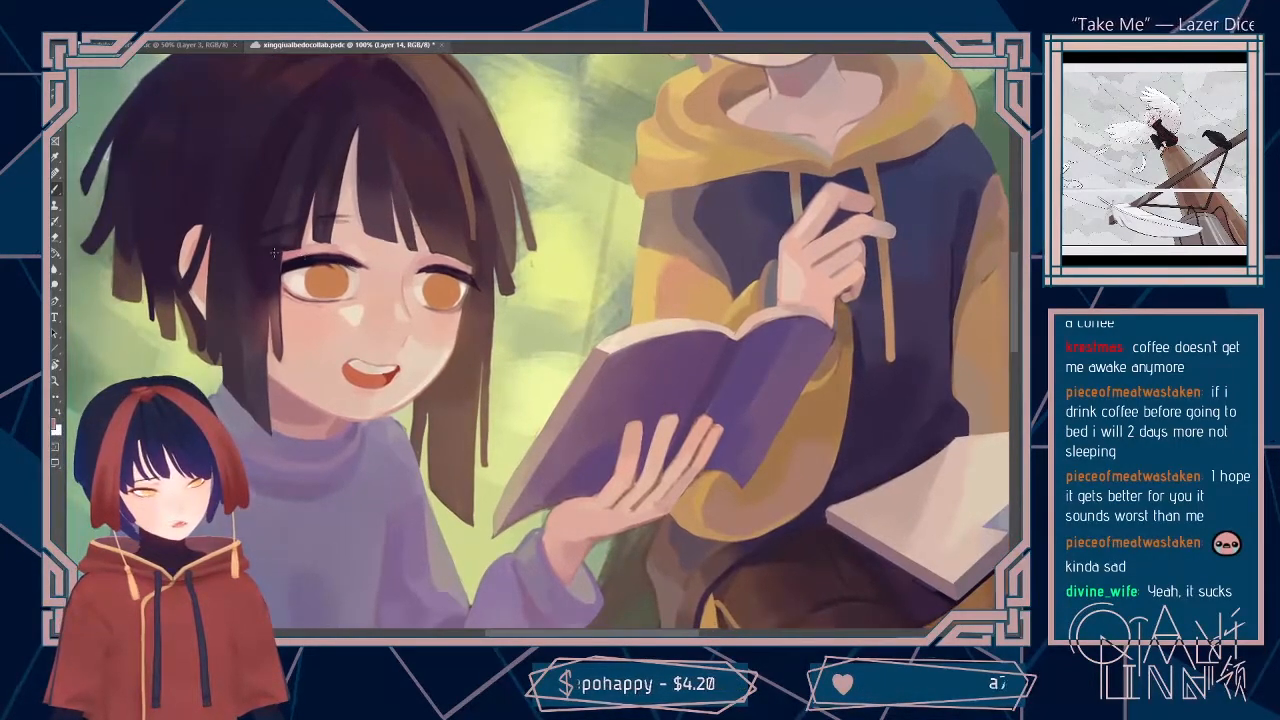
alt+click(271, 287)
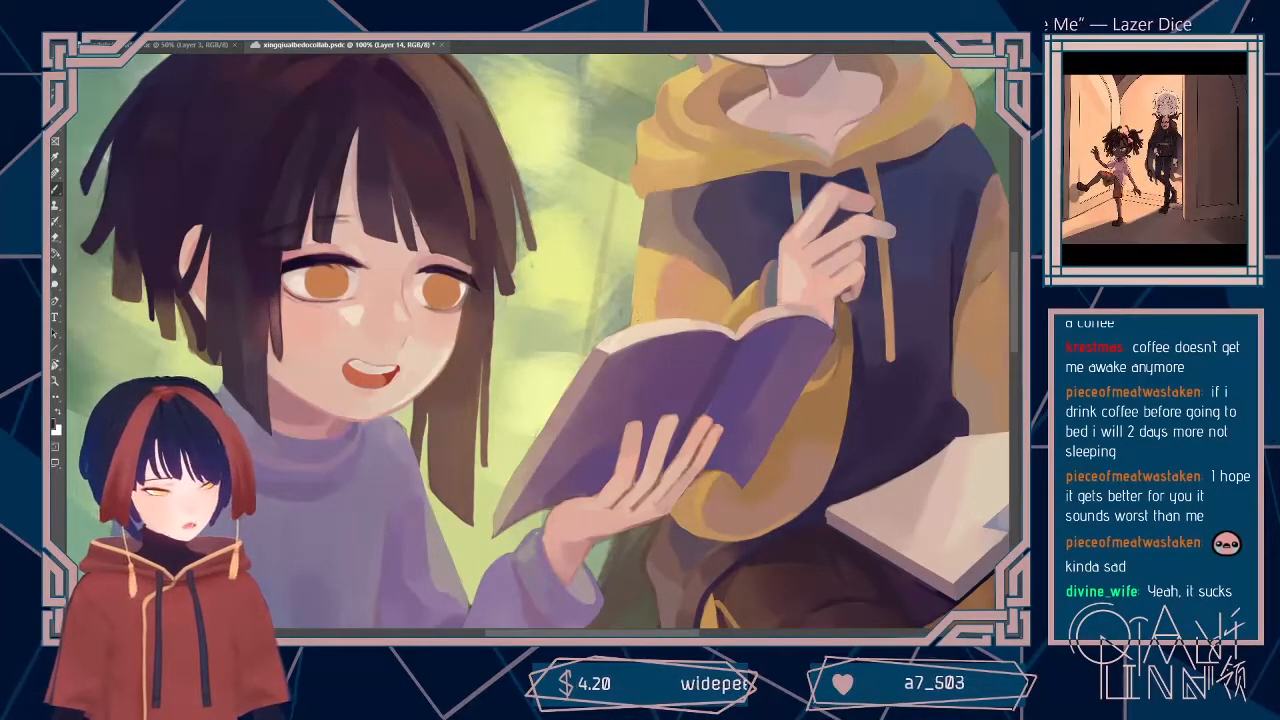
Step: Save the painting and check the dark-haired child and both books at different zoom levels
drag(828, 376, 806, 400)
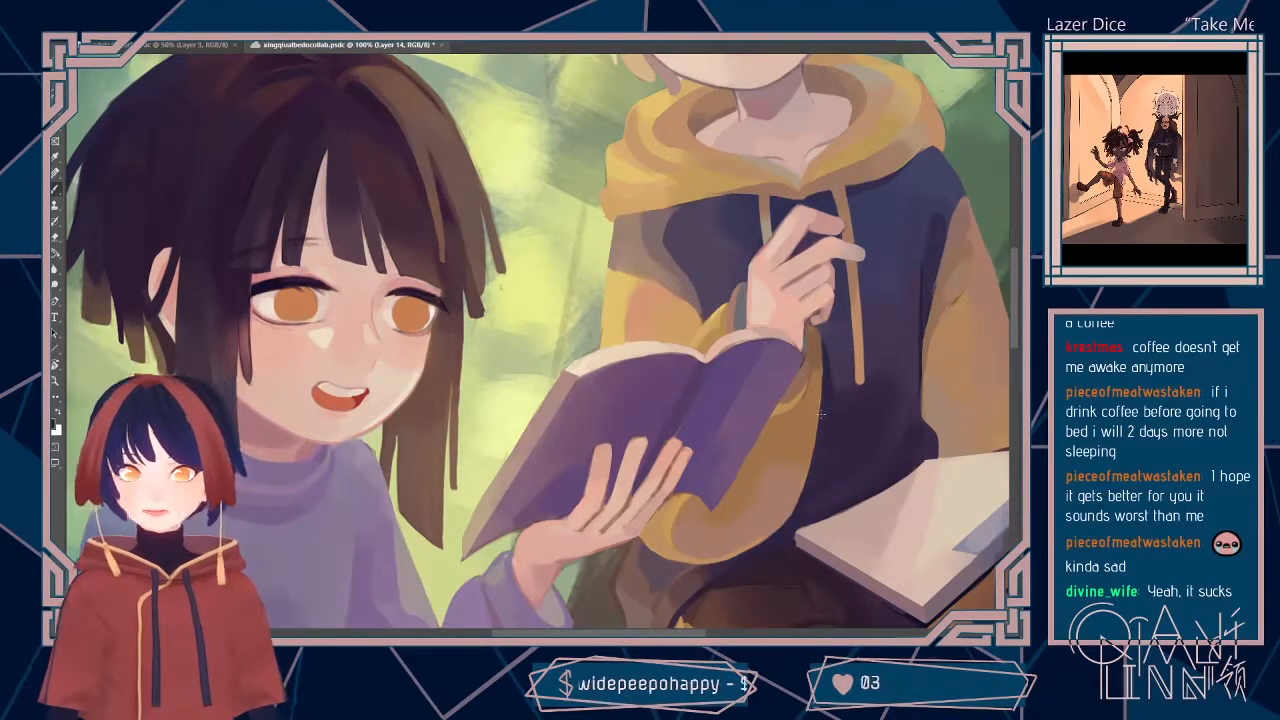
key(ctrl+minus)
key(ctrl+minus)
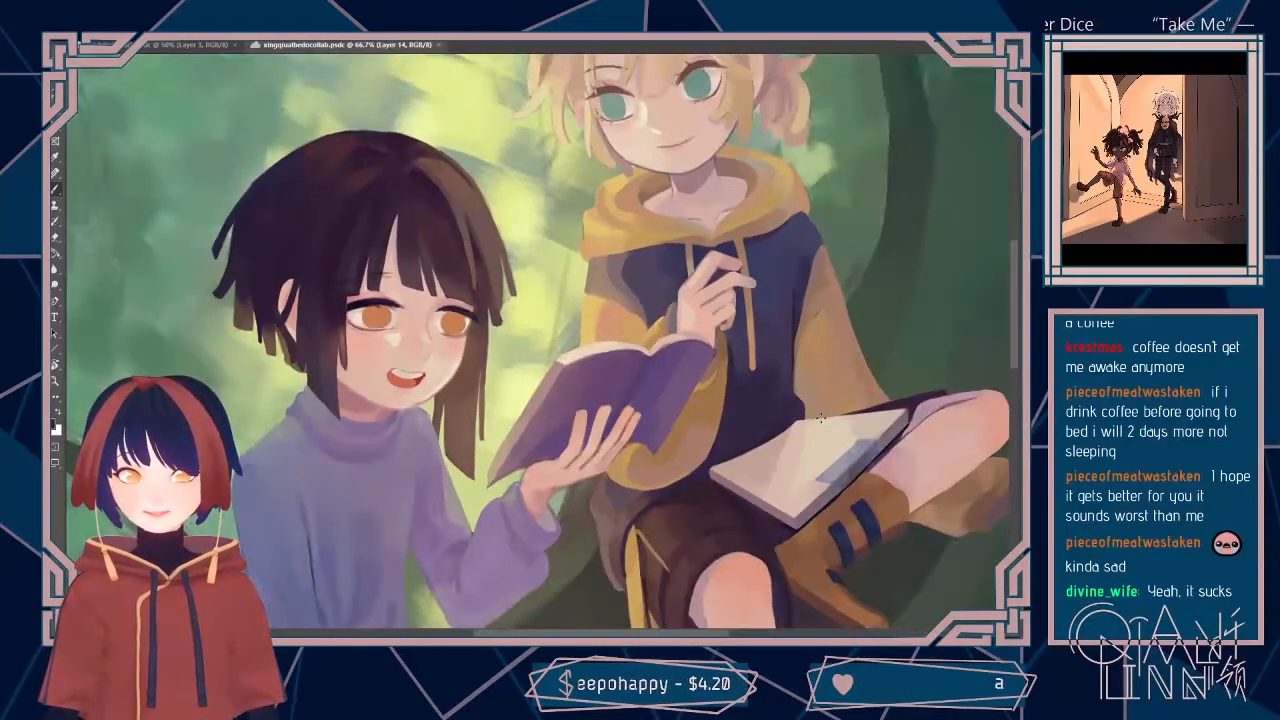
key(ctrl+plus)
key(ctrl+plus)
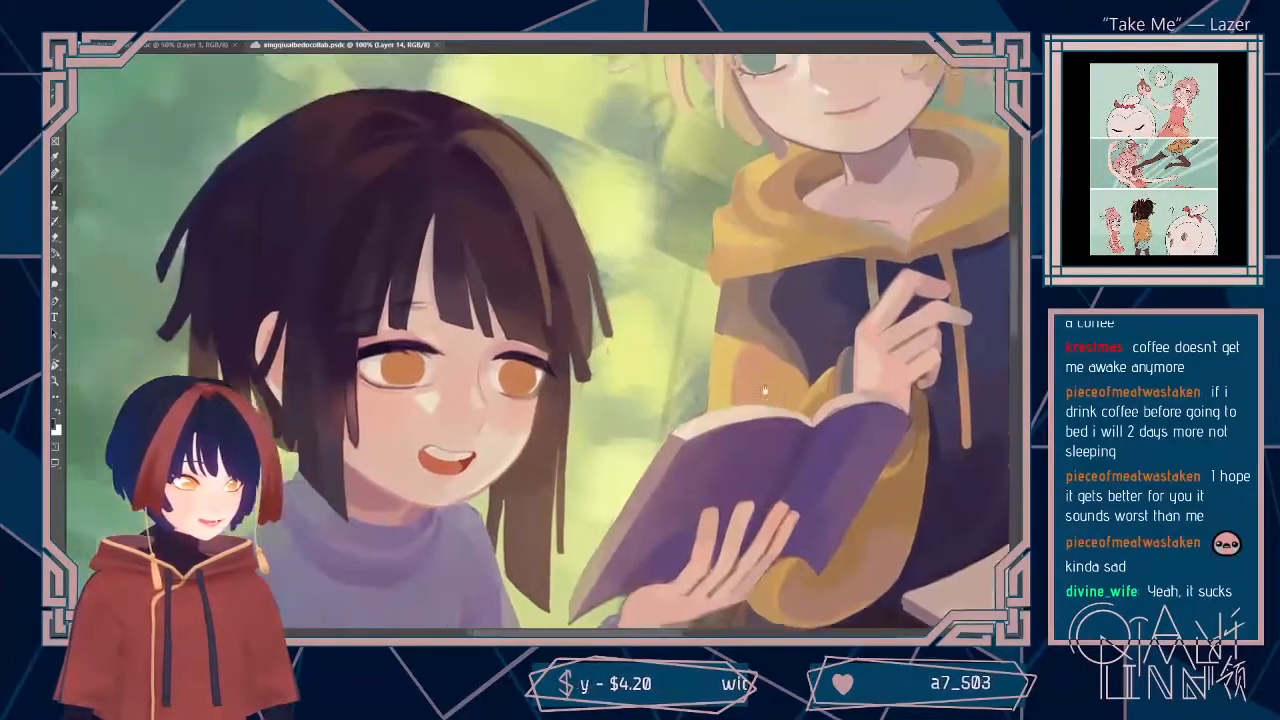
drag(765, 391, 781, 408)
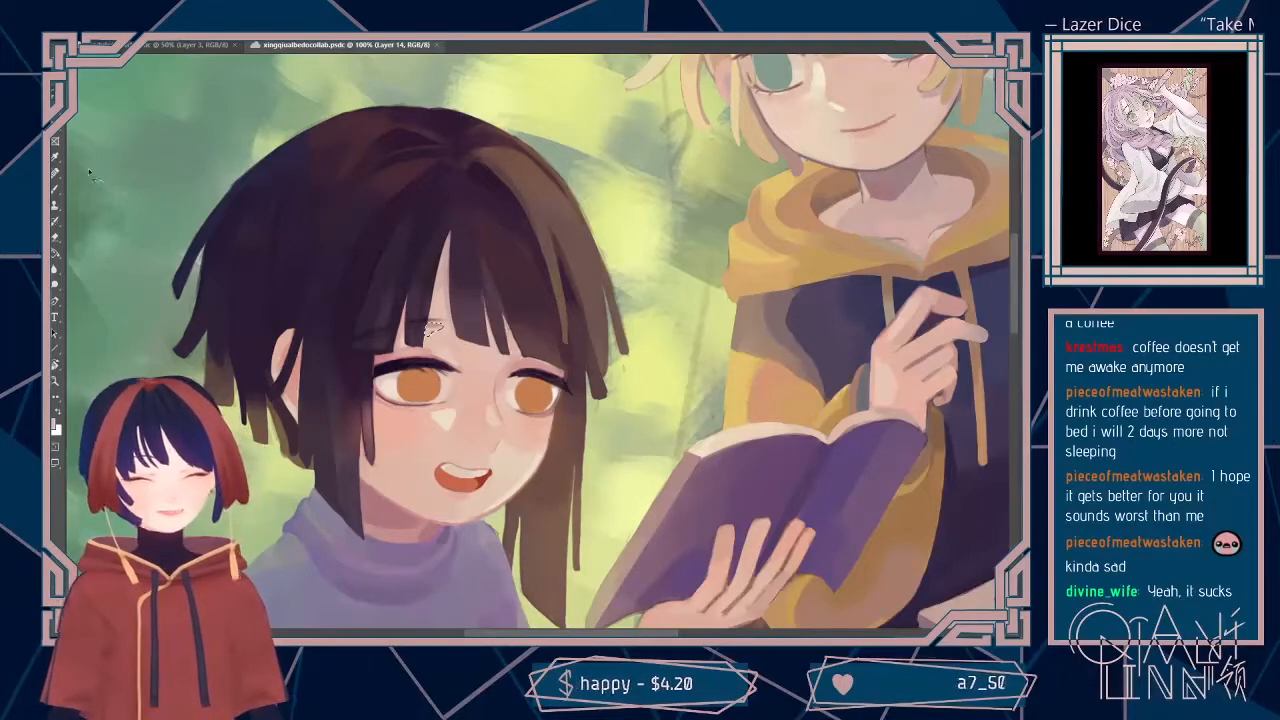
Step: Adjust the brush size, touch up the dark fringe strand beside the forehead gap within a lasso selection, and clear the selection
click(58, 190)
click(92, 33)
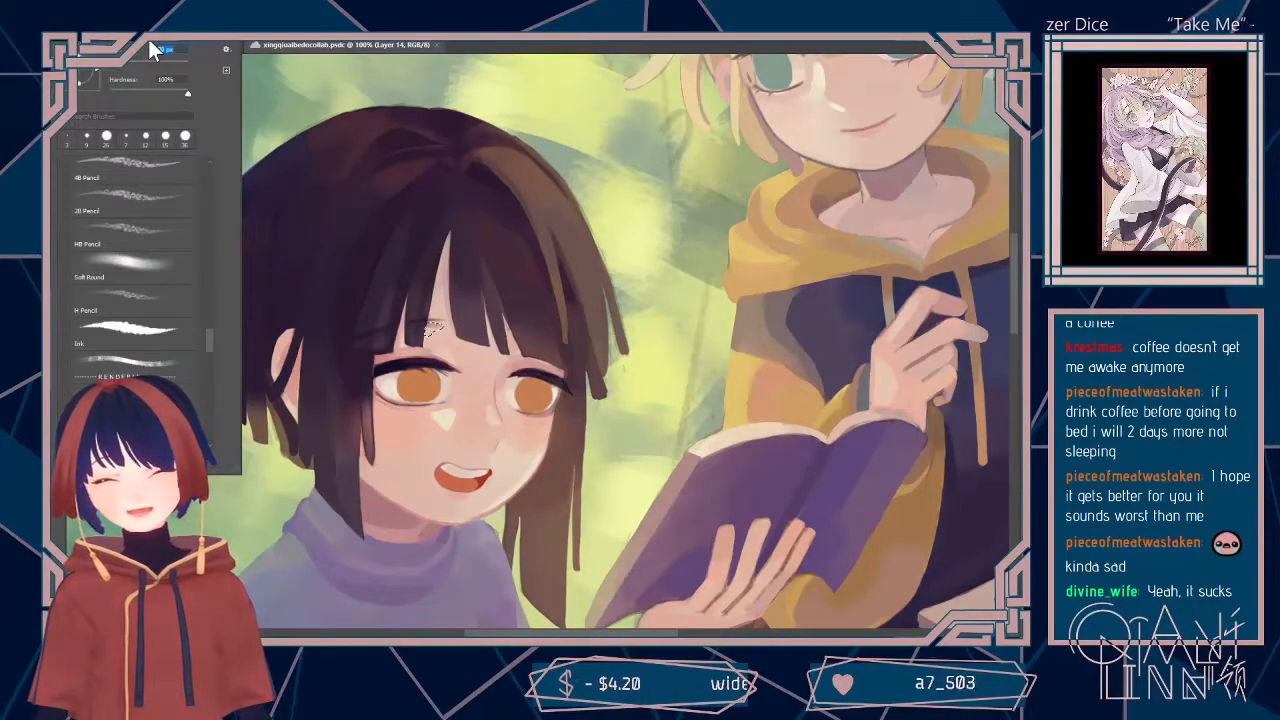
click(94, 34)
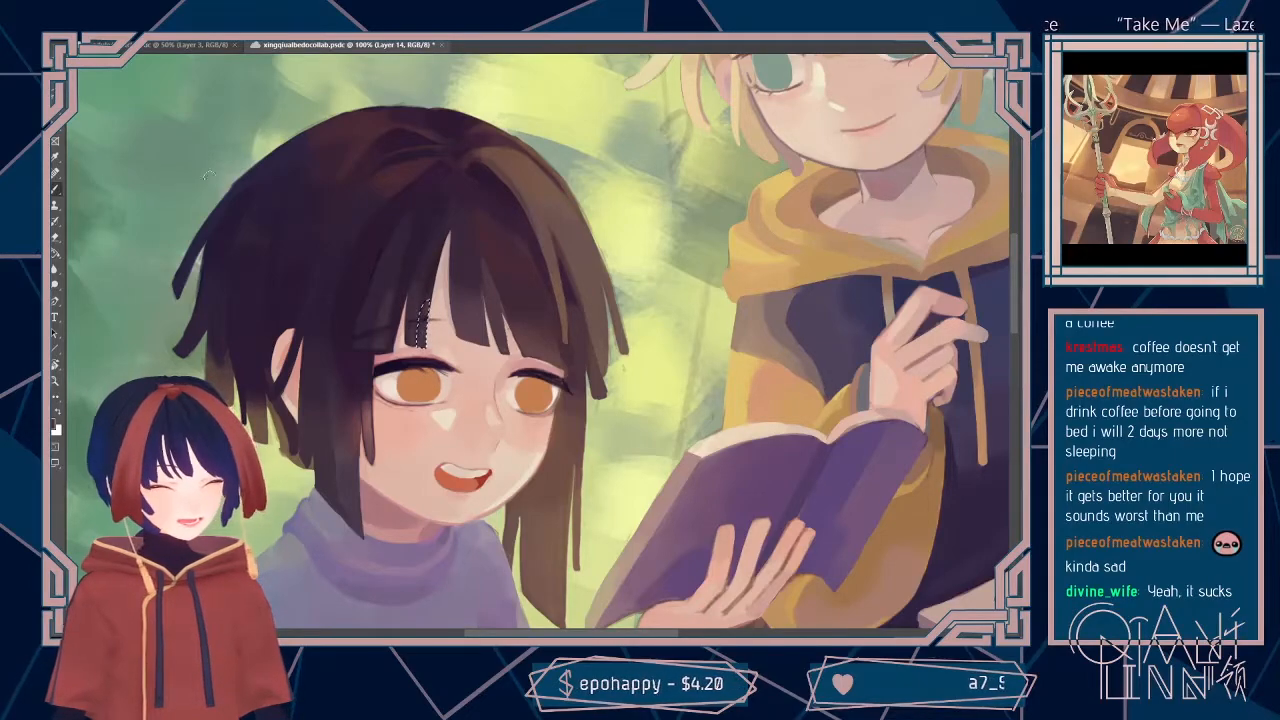
click(54, 84)
click(115, 111)
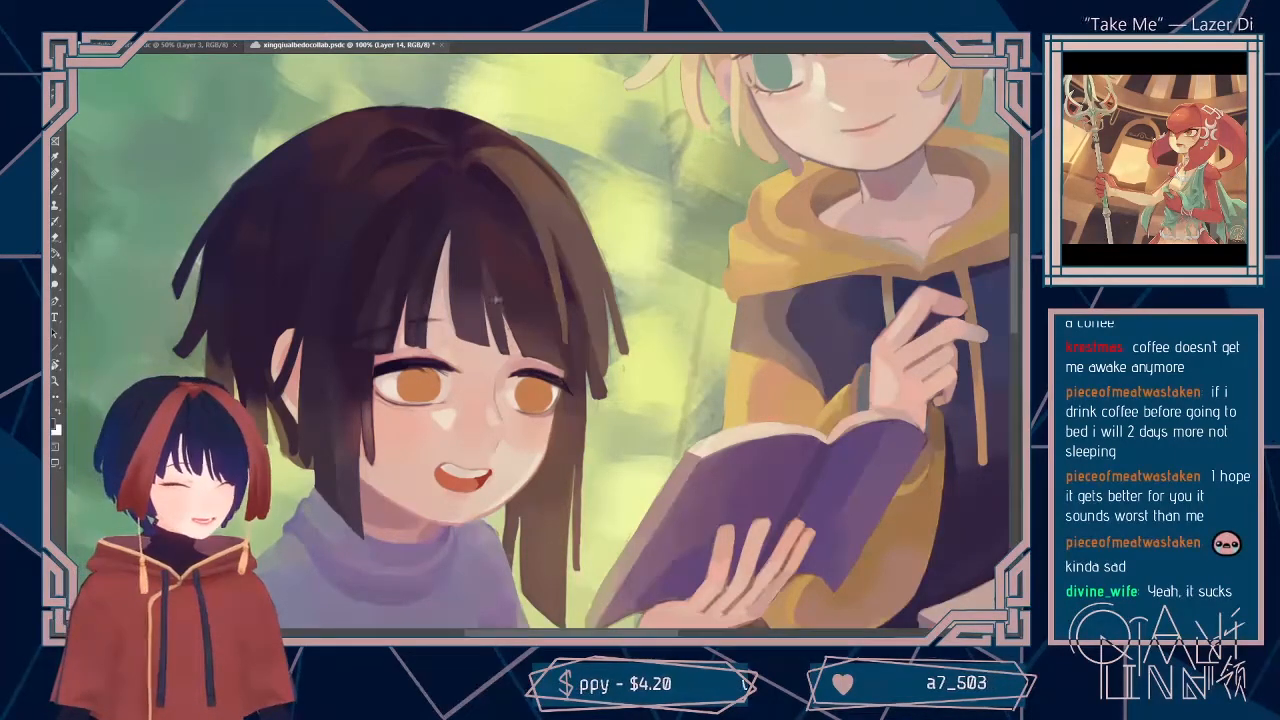
Step: Touch up the area between the fringe and the dark-haired child's upper eyelid, and adjust the brush size
key(b)
alt+click(418, 351)
drag(431, 359, 441, 353)
click(107, 32)
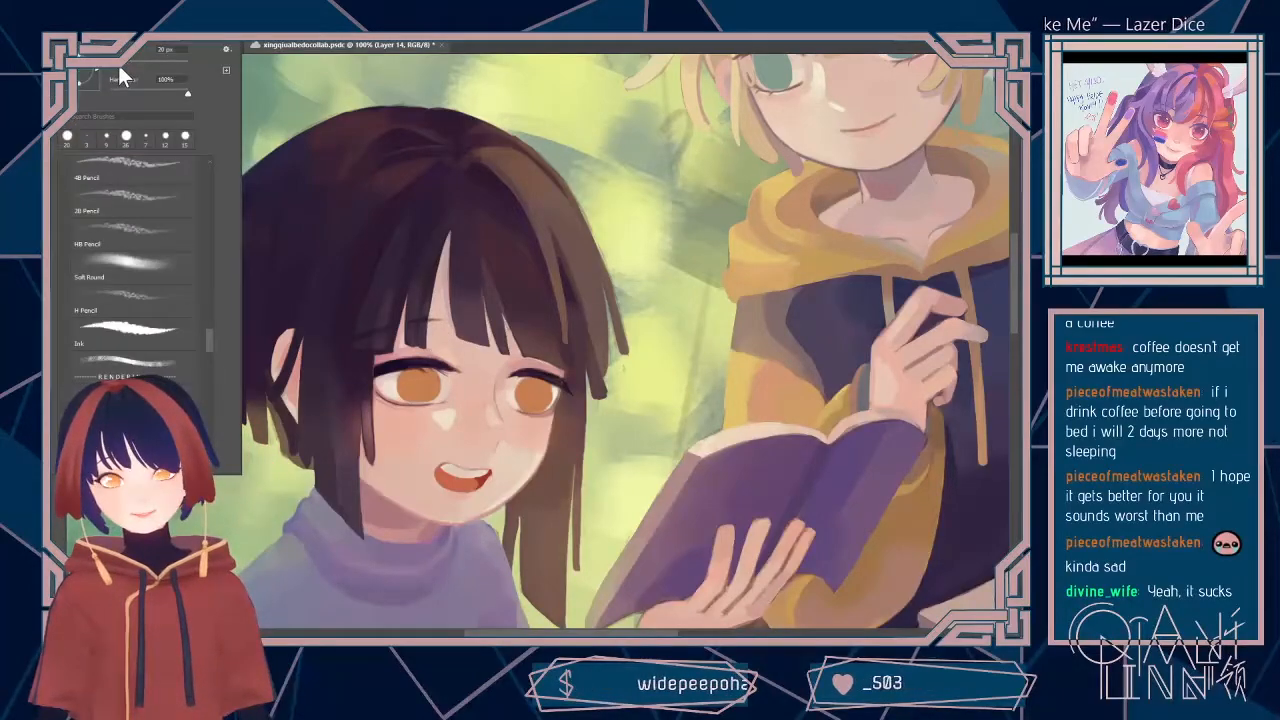
click(115, 65)
key(Escape)
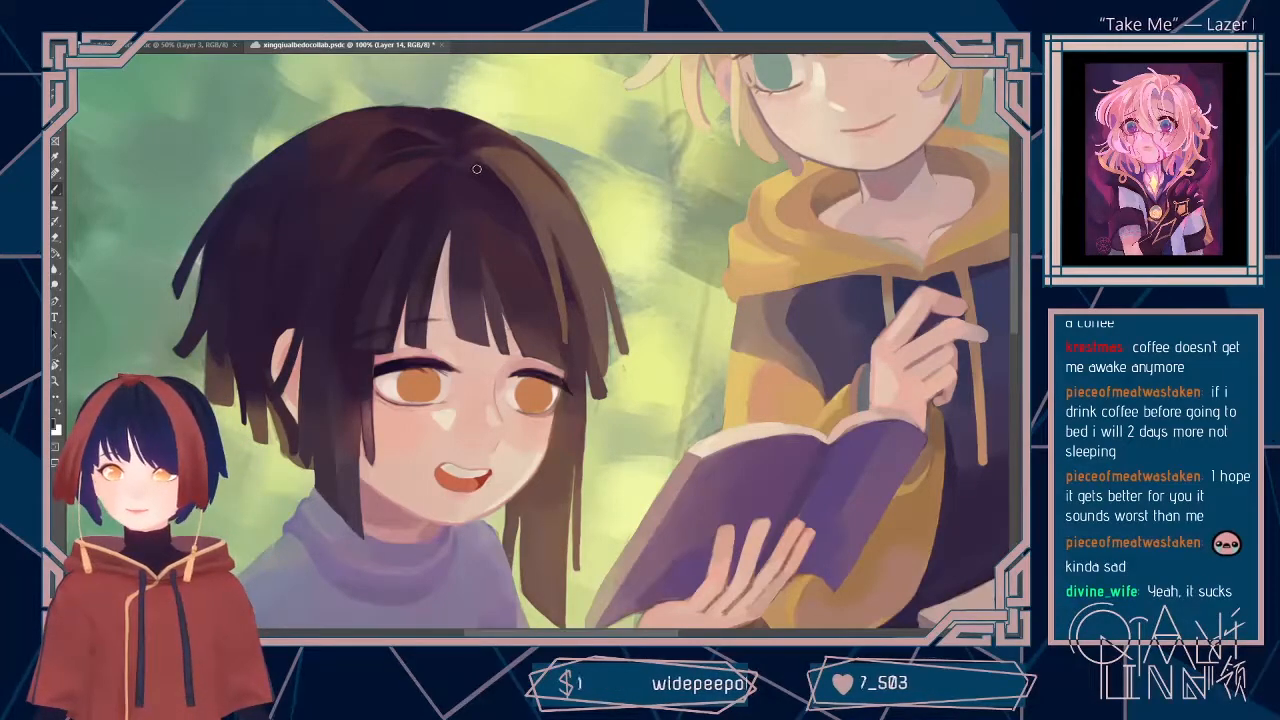
Step: Lasso a narrow strand along the forehead gap in the fringe, sample colours for the brush, paint the strand, and clear the selection
mouse_move(393, 262)
mouse_down()
mouse_move(364, 369)
mouse_move(393, 263)
mouse_up()
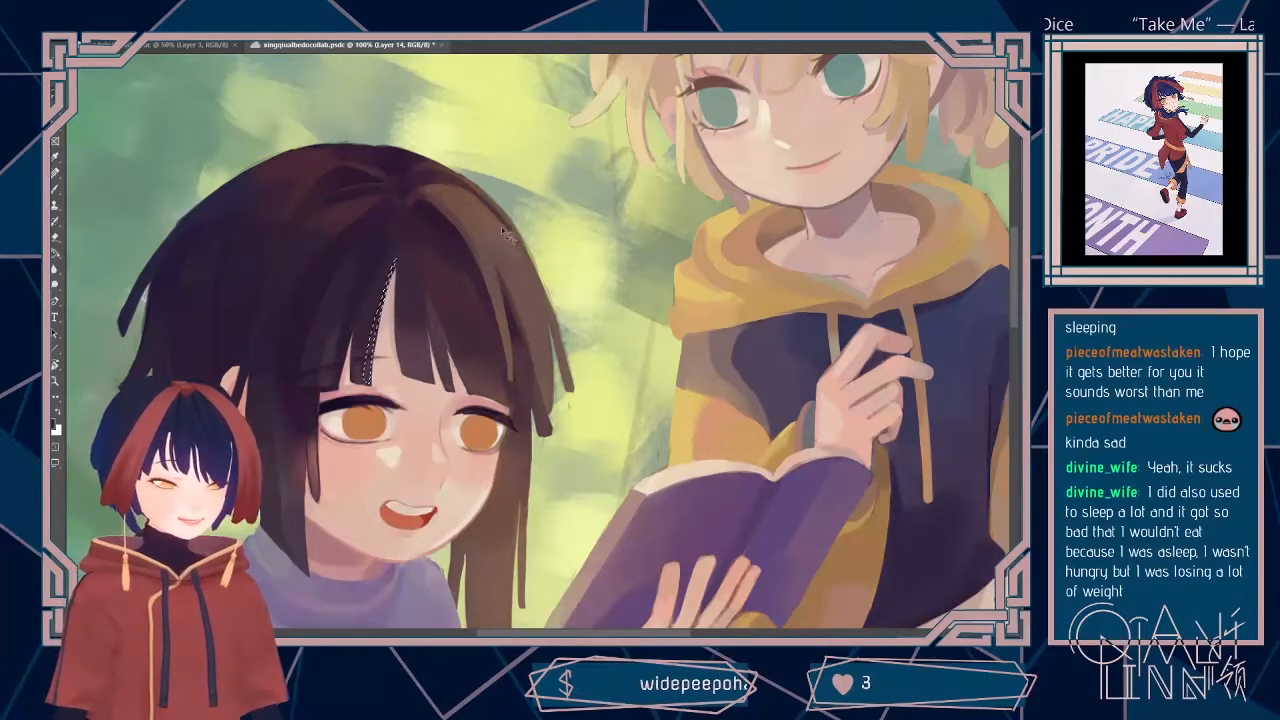
alt+click(364, 206)
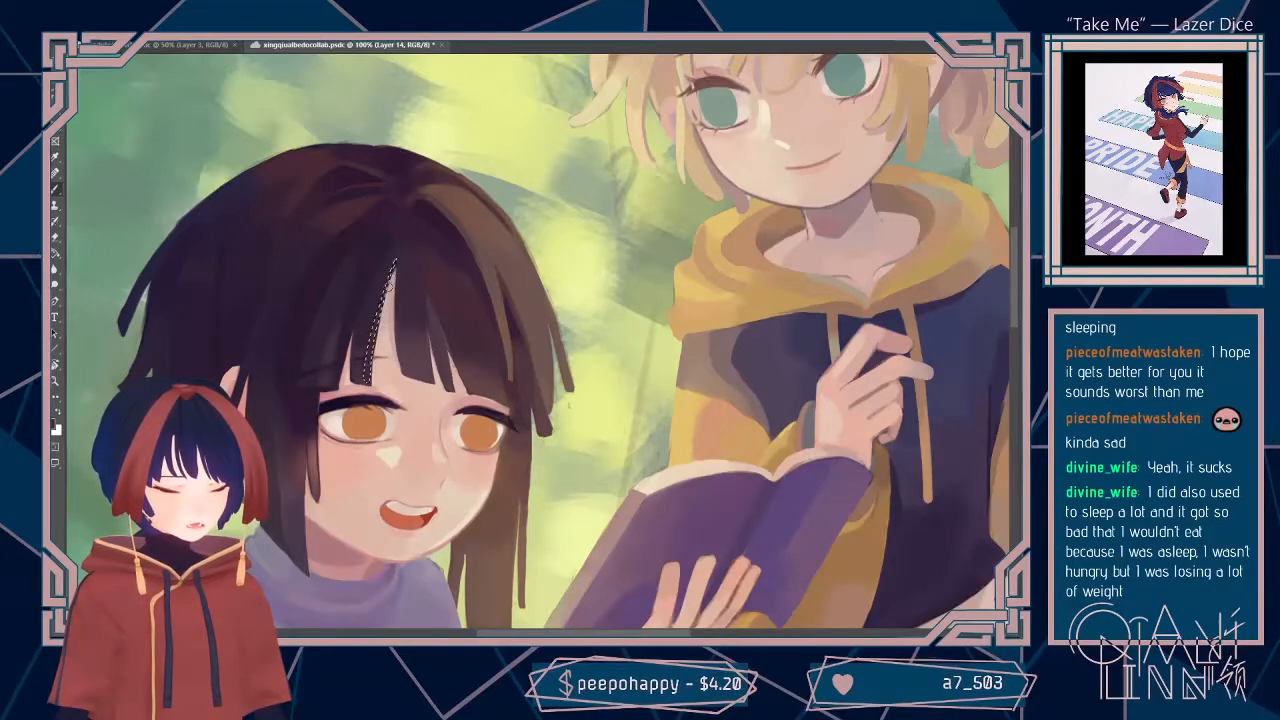
alt+click(395, 260)
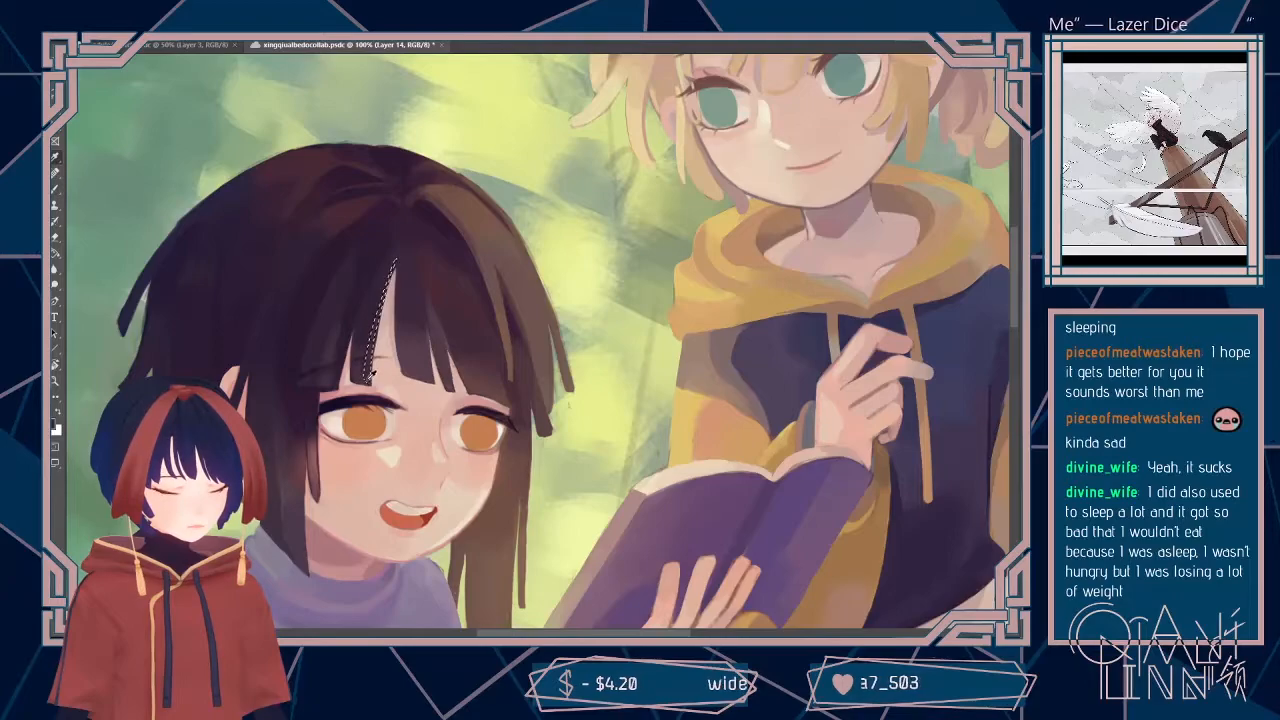
alt+click(430, 348)
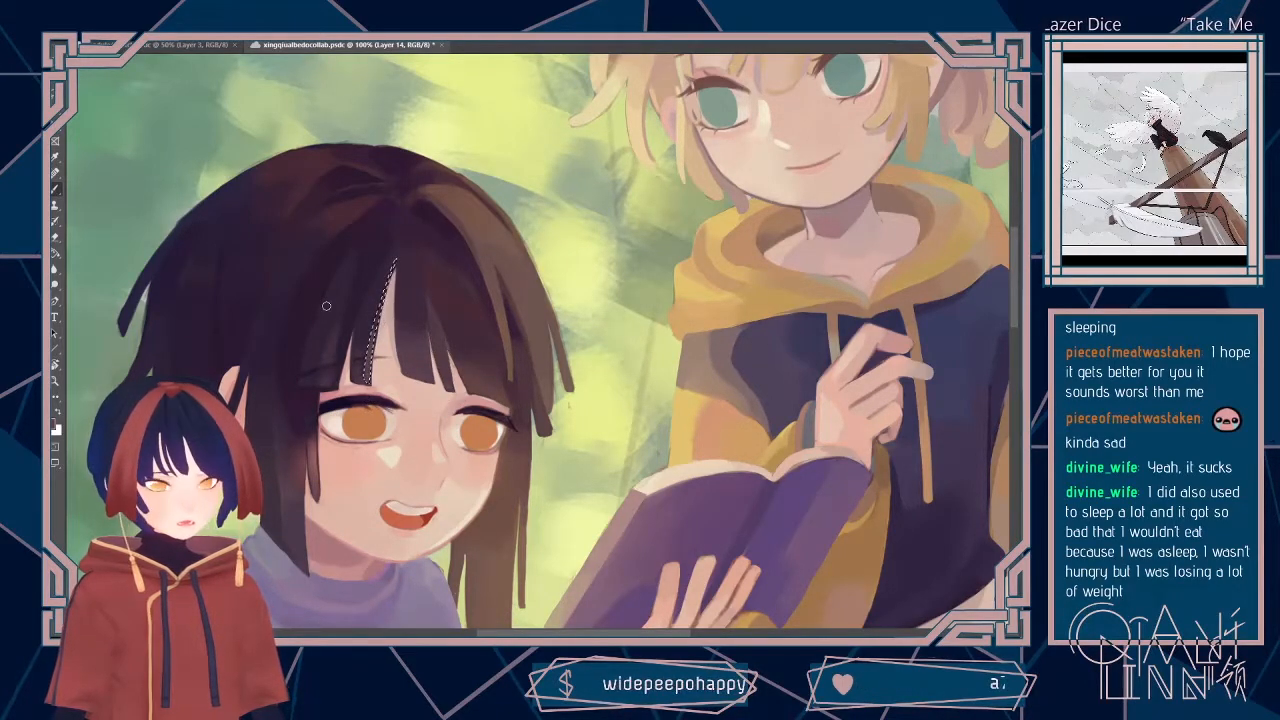
key(ctrl+d)
Step: Lasso two thin strand shapes below the parting in the dark hair, work them over with the brush, and clear each selection
key(l)
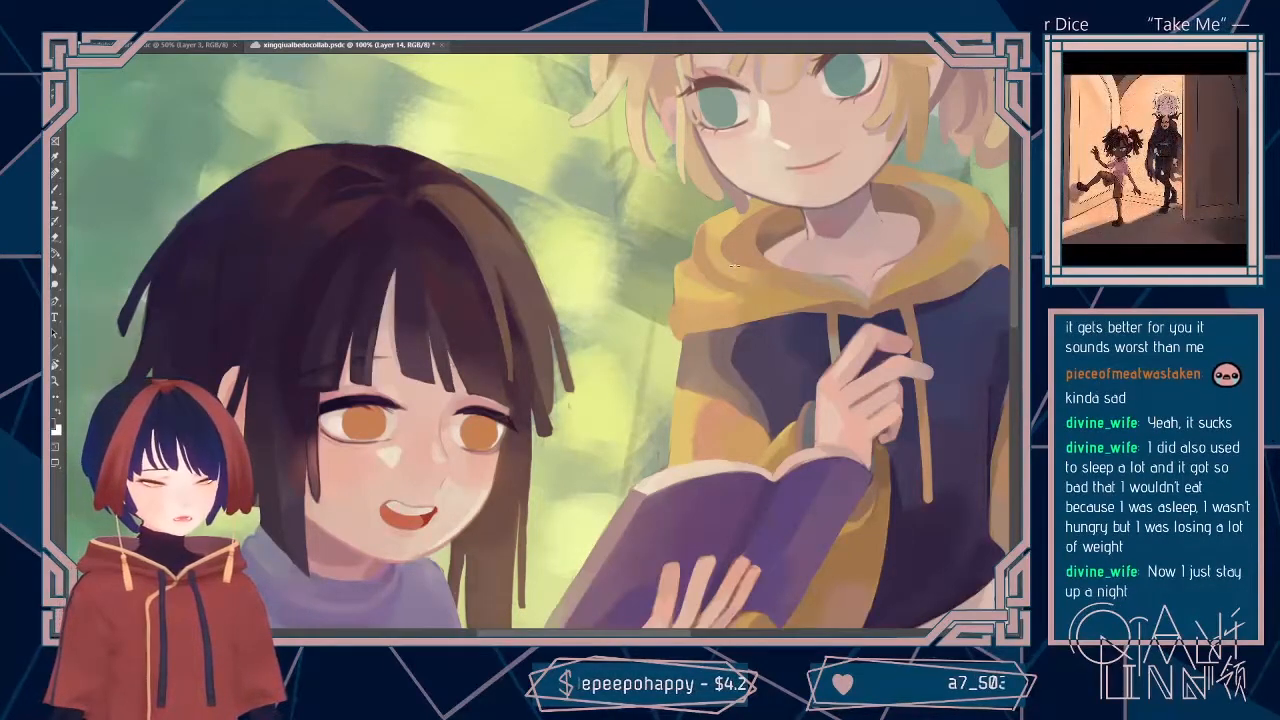
scroll(585, 229, down, 1)
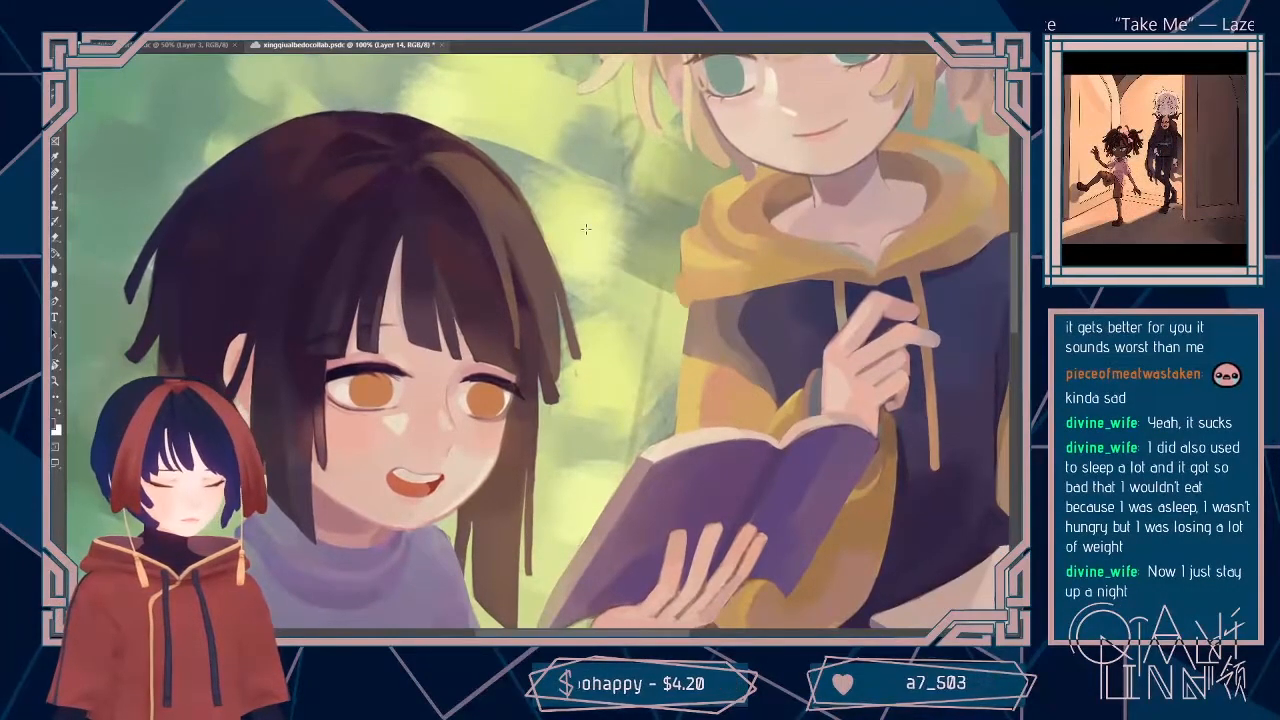
drag(420, 212, 438, 256)
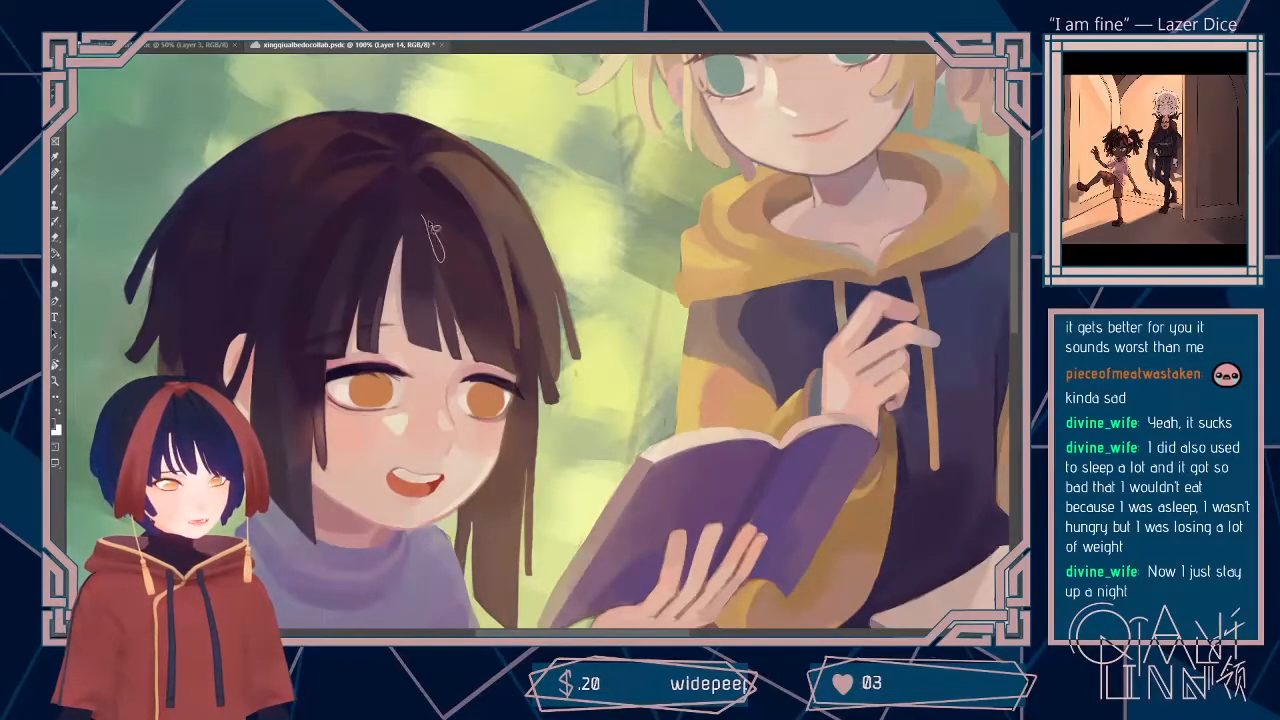
drag(424, 218, 423, 216)
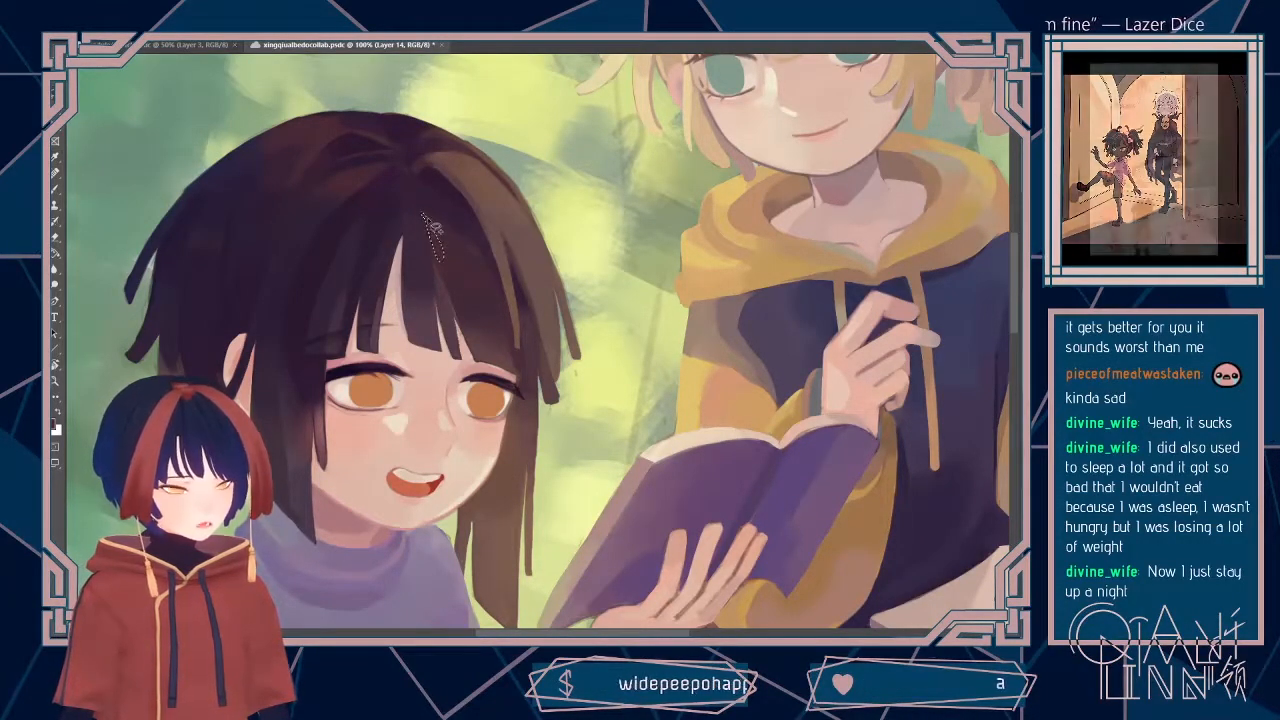
key(ctrl+d)
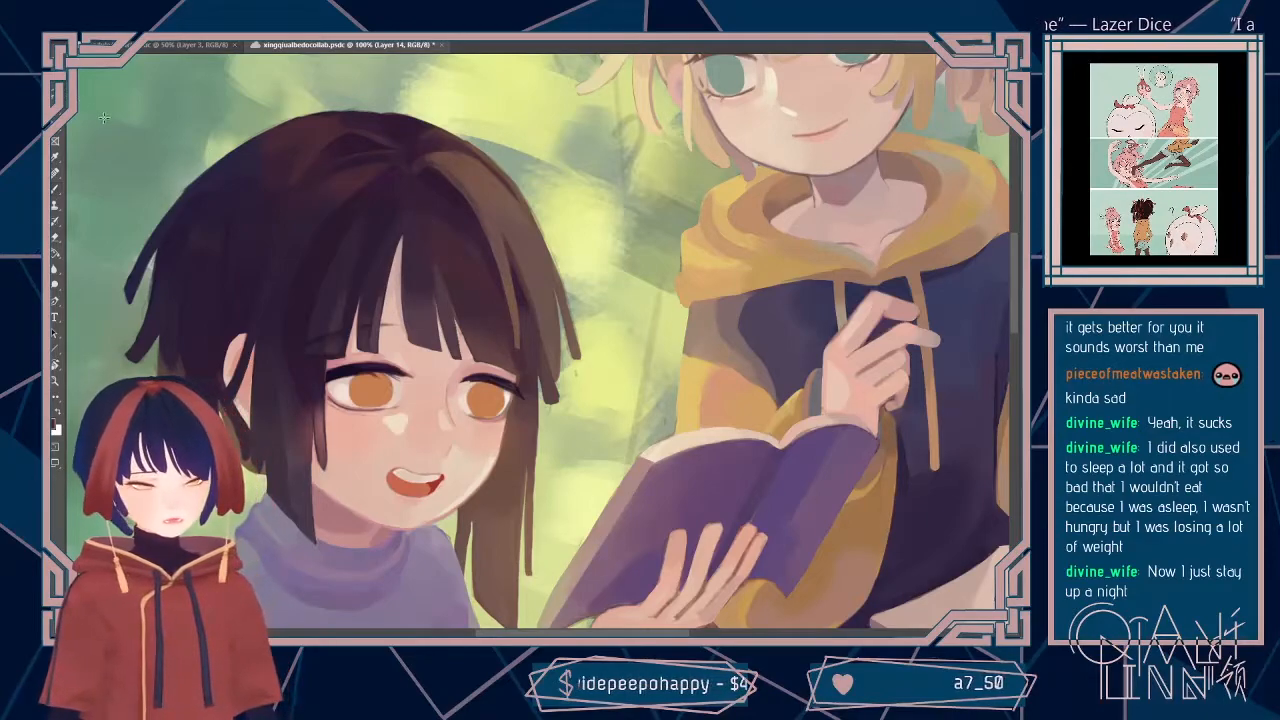
key(l)
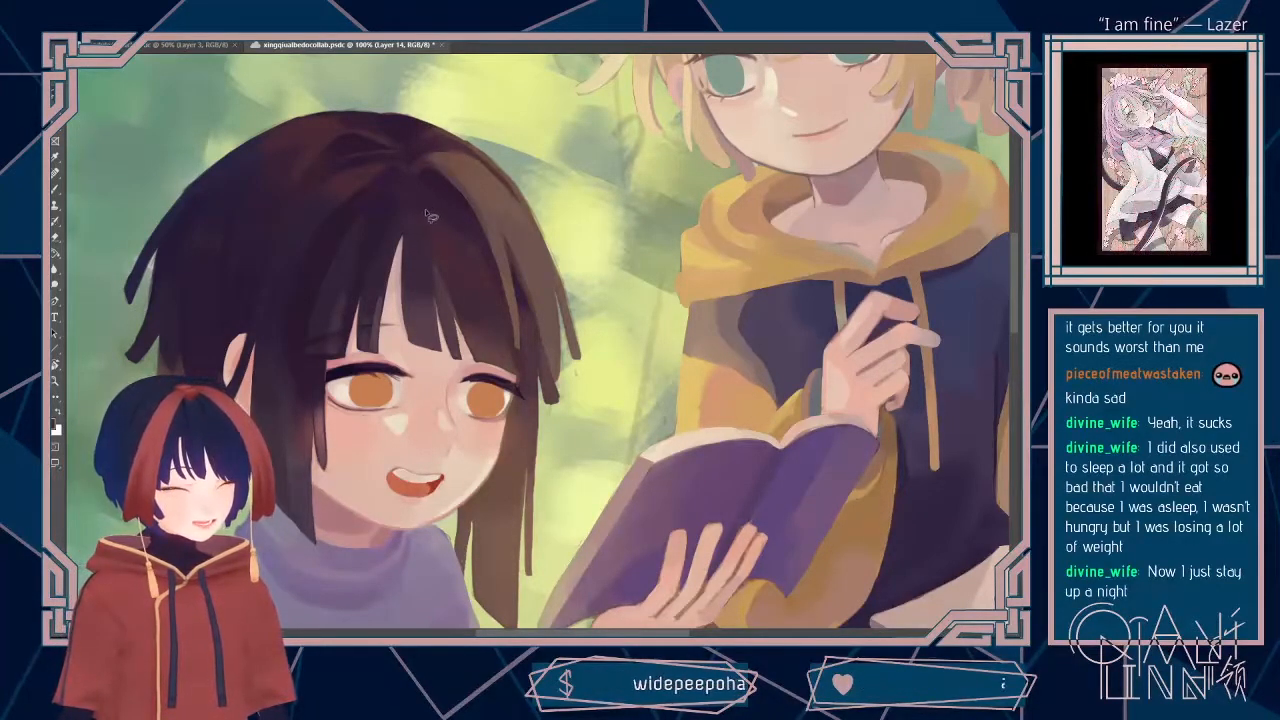
mouse_move(432, 252)
mouse_down()
mouse_move(410, 222)
mouse_move(420, 195)
mouse_up()
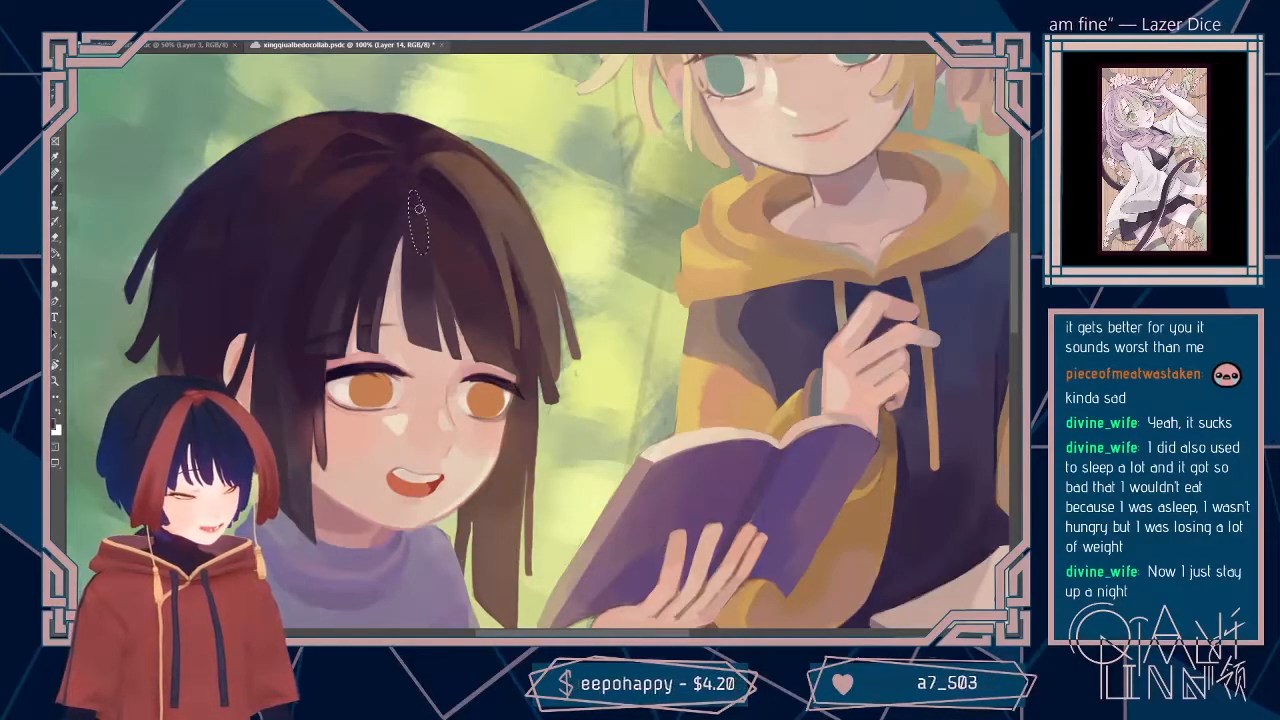
key(ctrl+d)
Step: Lasso a small leaf-shaped strand beside the parting in the dark hair, adjust the brush size, and start painting the strand
key(l)
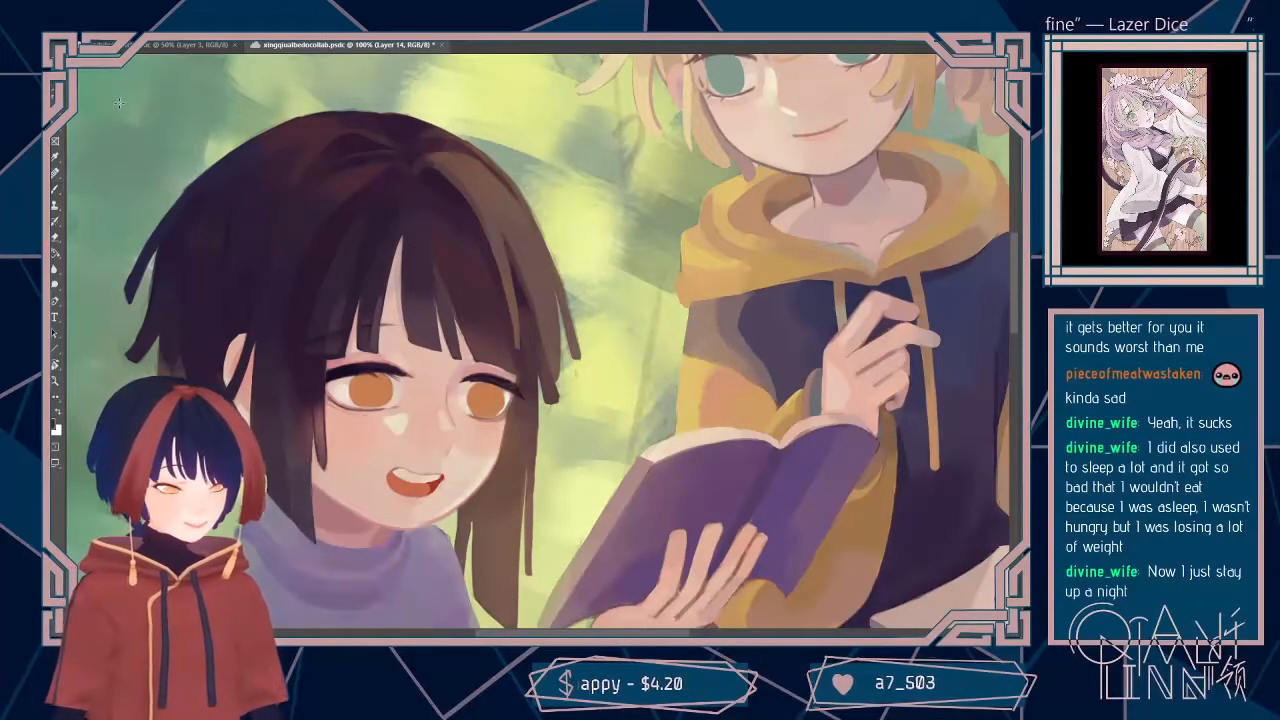
drag(644, 228, 642, 268)
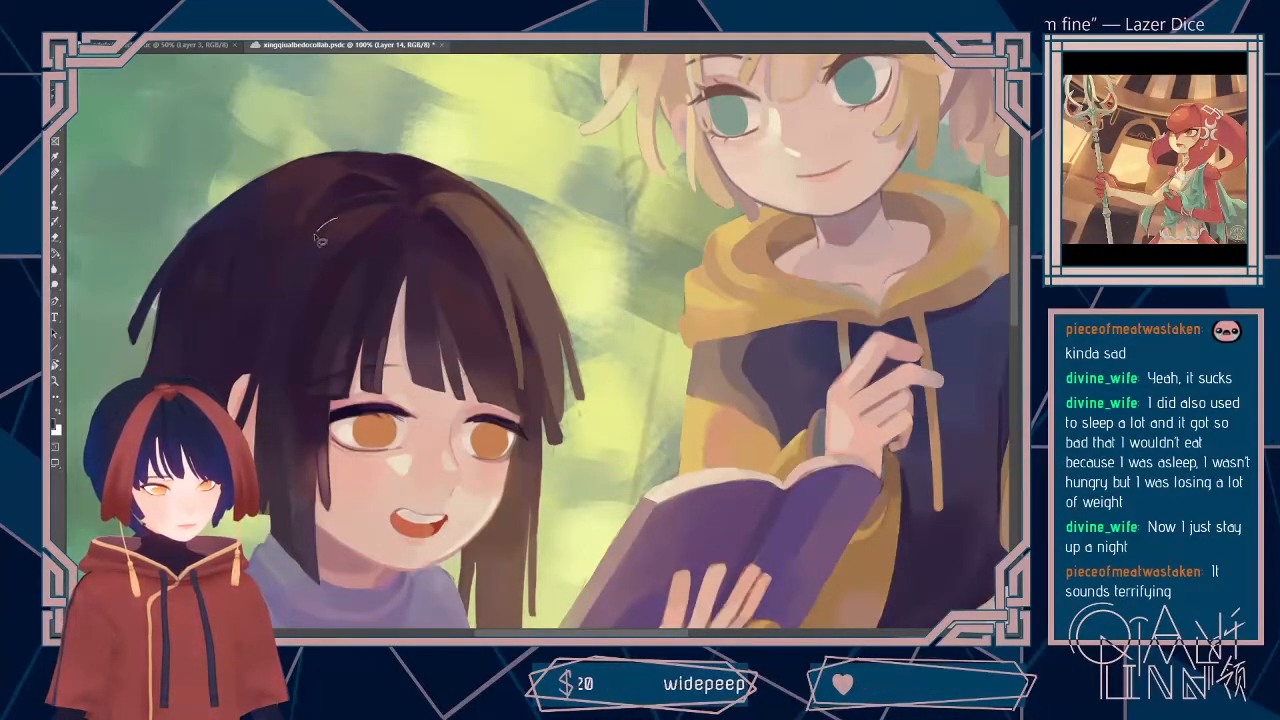
mouse_move(368, 233)
mouse_down()
mouse_move(360, 213)
mouse_move(308, 255)
mouse_up()
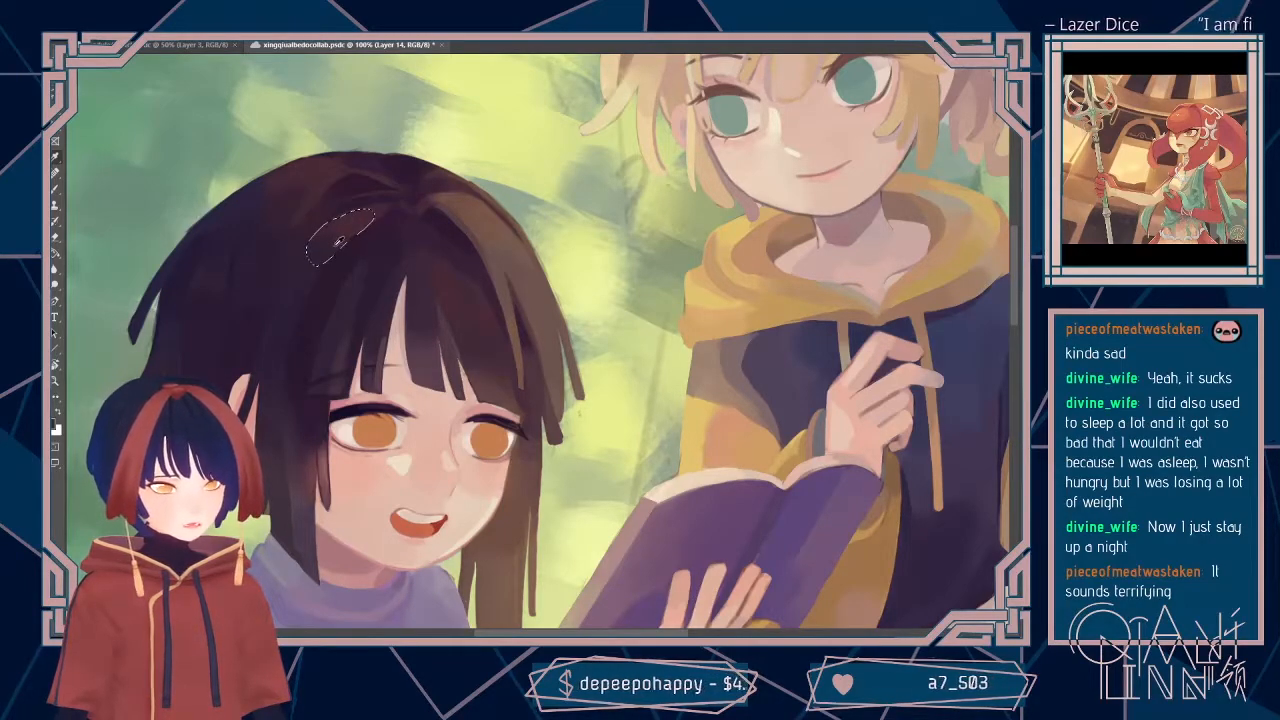
click(118, 63)
click(118, 61)
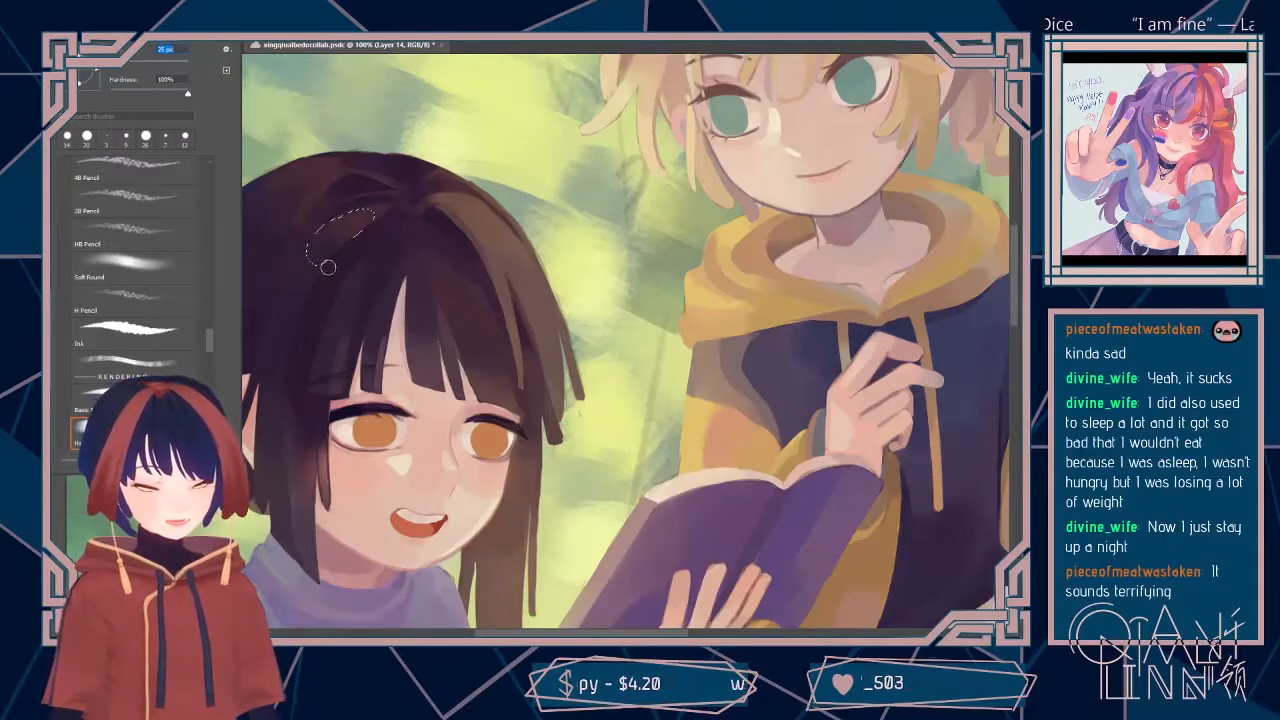
mouse_move(333, 258)
mouse_down()
mouse_move(360, 230)
mouse_move(319, 258)
mouse_up()
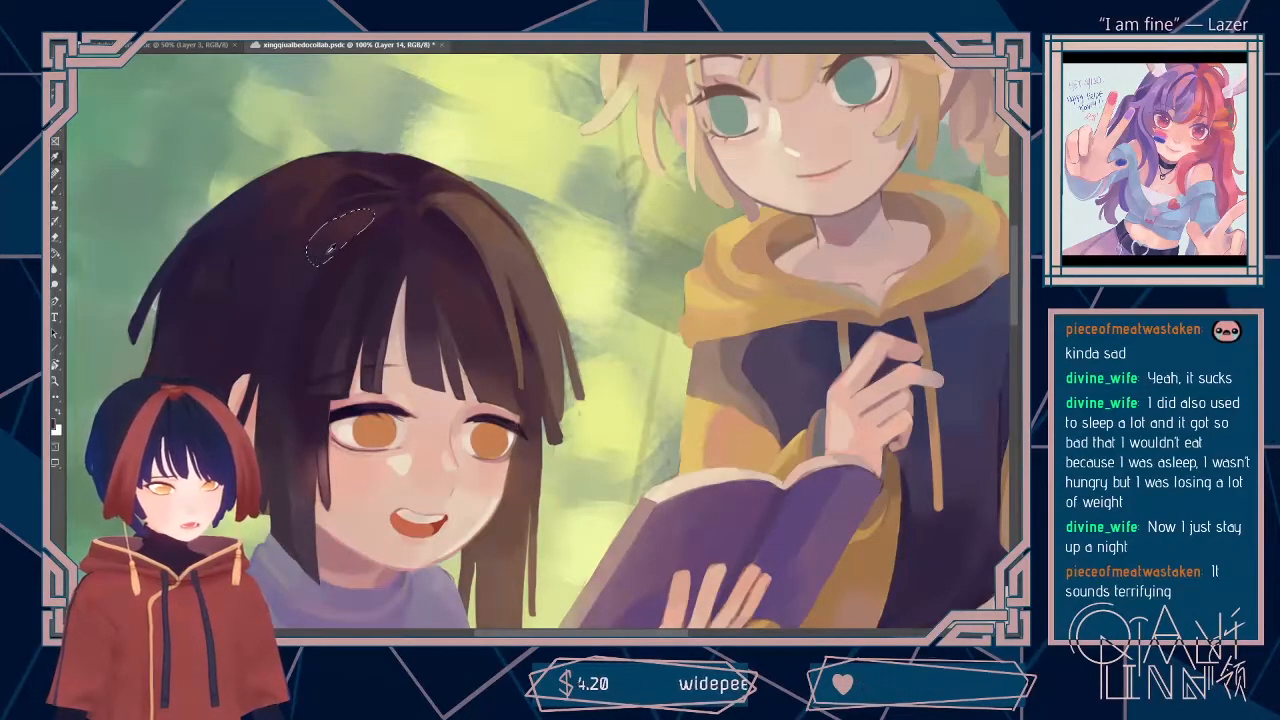
Step: Readjust the brush size, work over the lassoed leaf-shaped strand beside the parting with more strokes, and clear the selection
click(114, 45)
click(125, 62)
drag(318, 248, 358, 236)
key(e)
key(b)
alt+click(345, 240)
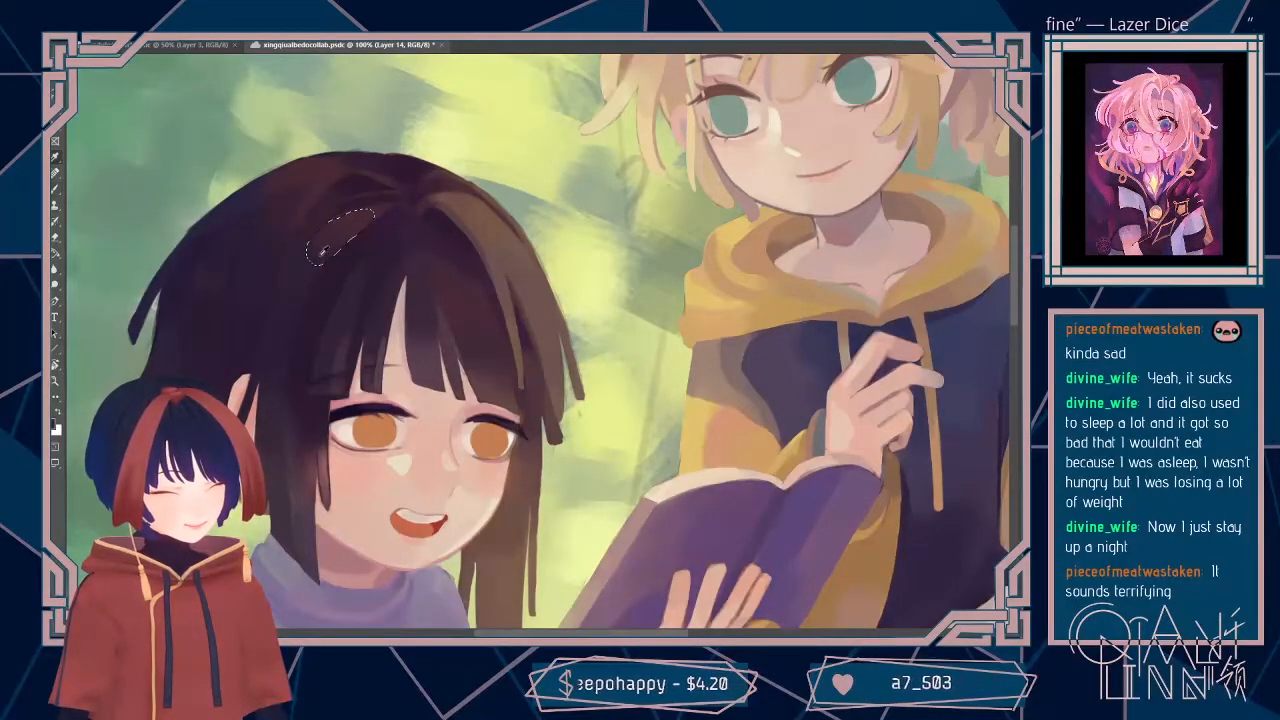
drag(329, 243, 354, 236)
alt+click(339, 234)
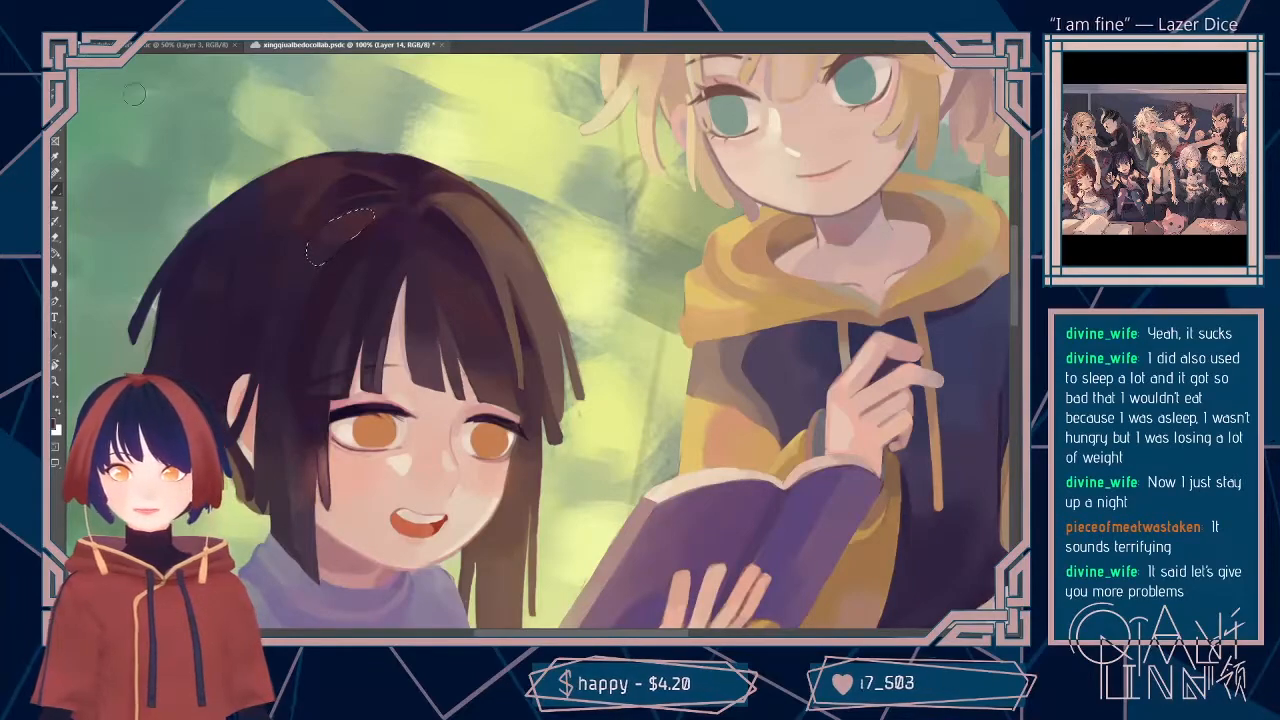
alt+click(354, 224)
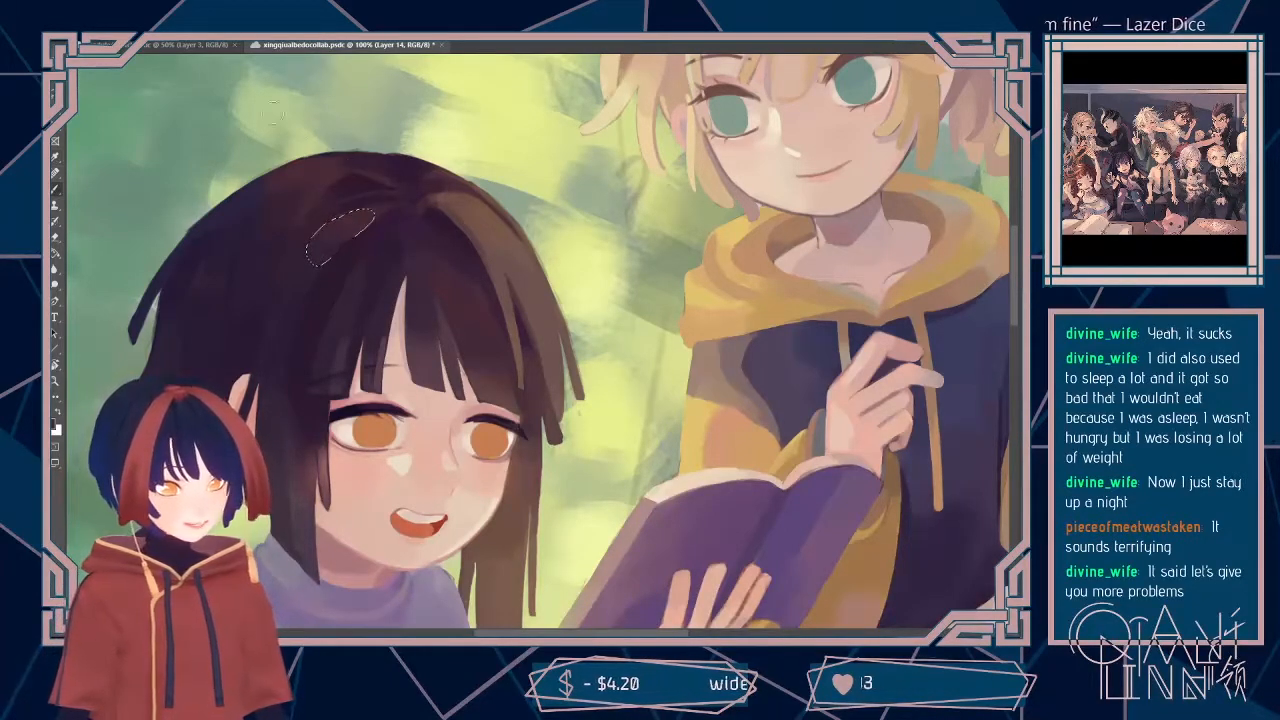
key(ctrl+d)
Step: Lasso strand shapes around the crown of the dark hair and rework them with a sampled colour
drag(621, 231, 668, 277)
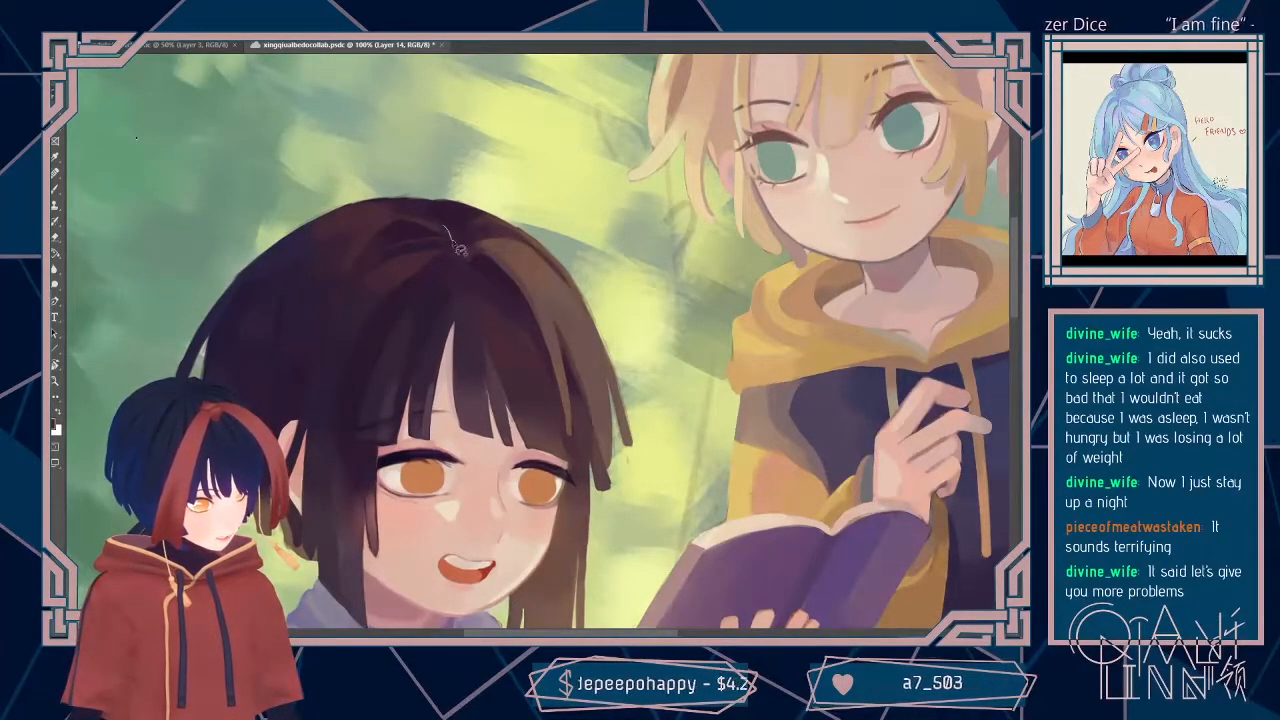
key(l)
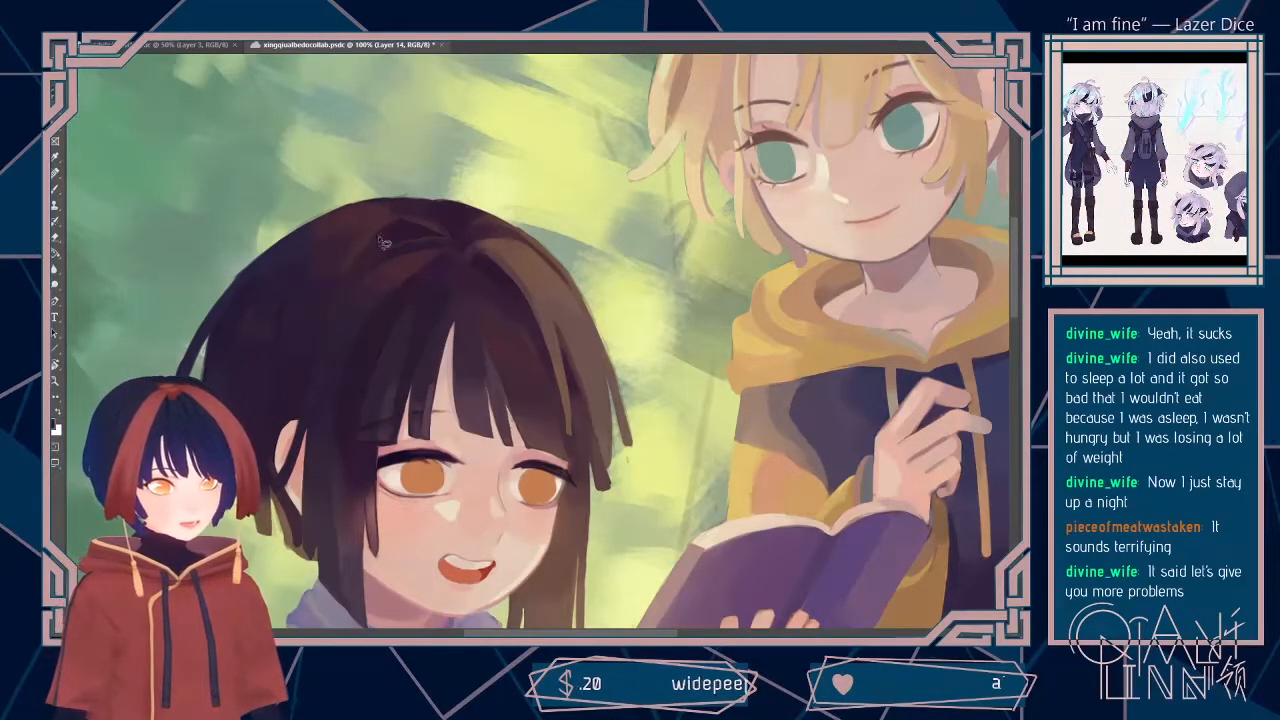
mouse_move(360, 262)
mouse_down()
mouse_move(345, 290)
mouse_move(397, 234)
mouse_move(388, 228)
mouse_move(332, 316)
mouse_up()
key(i)
key(b)
key(l)
click(129, 112)
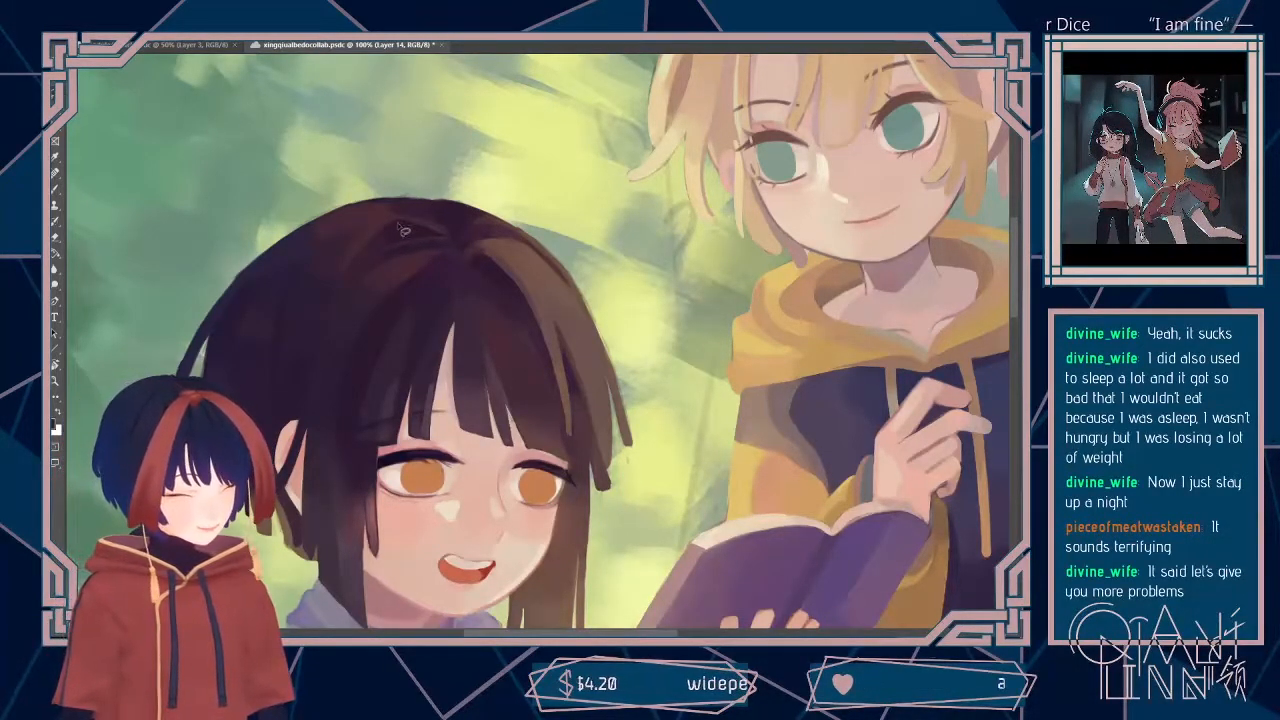
mouse_move(405, 225)
mouse_down()
mouse_move(418, 228)
mouse_move(376, 208)
mouse_move(372, 232)
mouse_up()
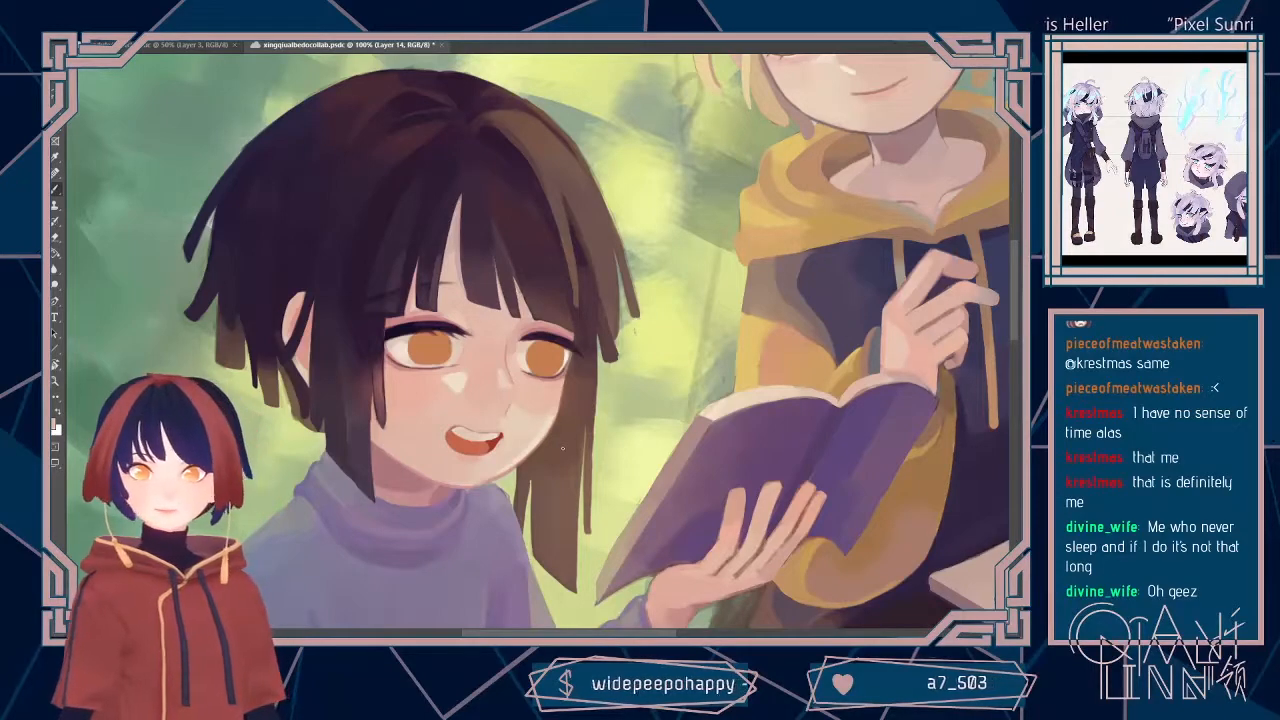
Step: Touch up the lower edge of the dark-haired child's far iris within a small selection, and clear the selection
key(ctrl+minus)
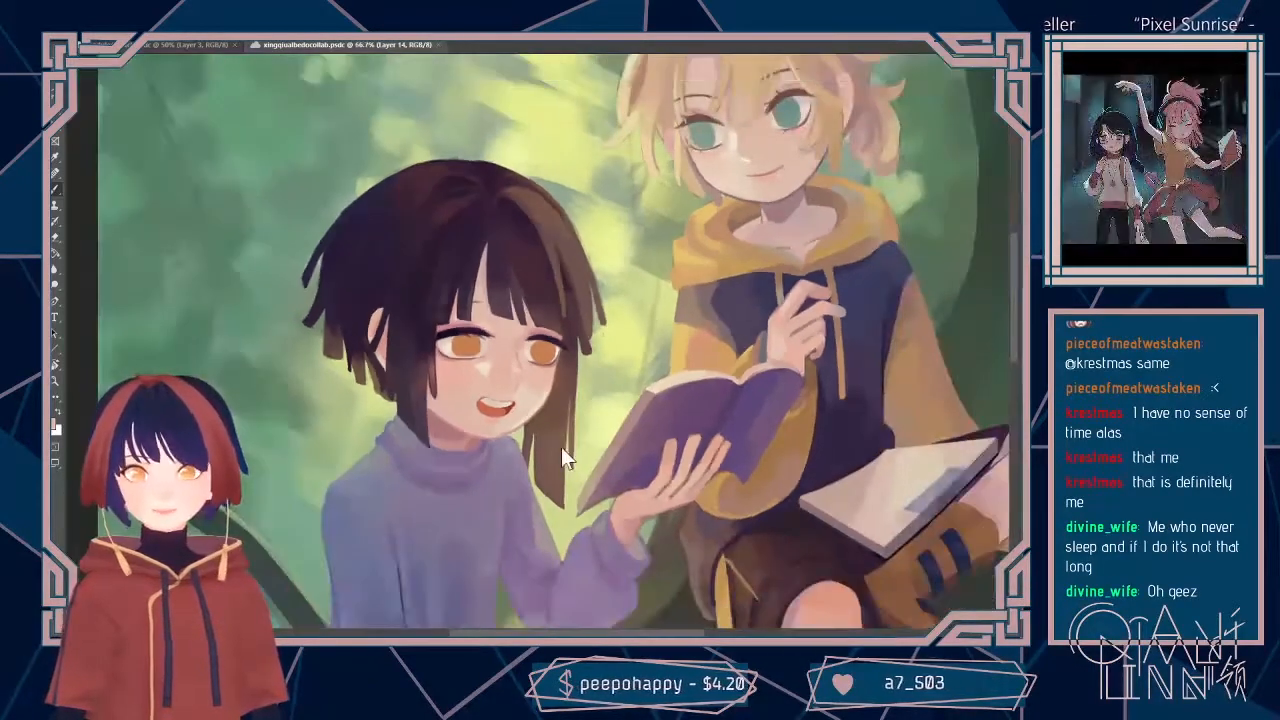
key(ctrl+plus)
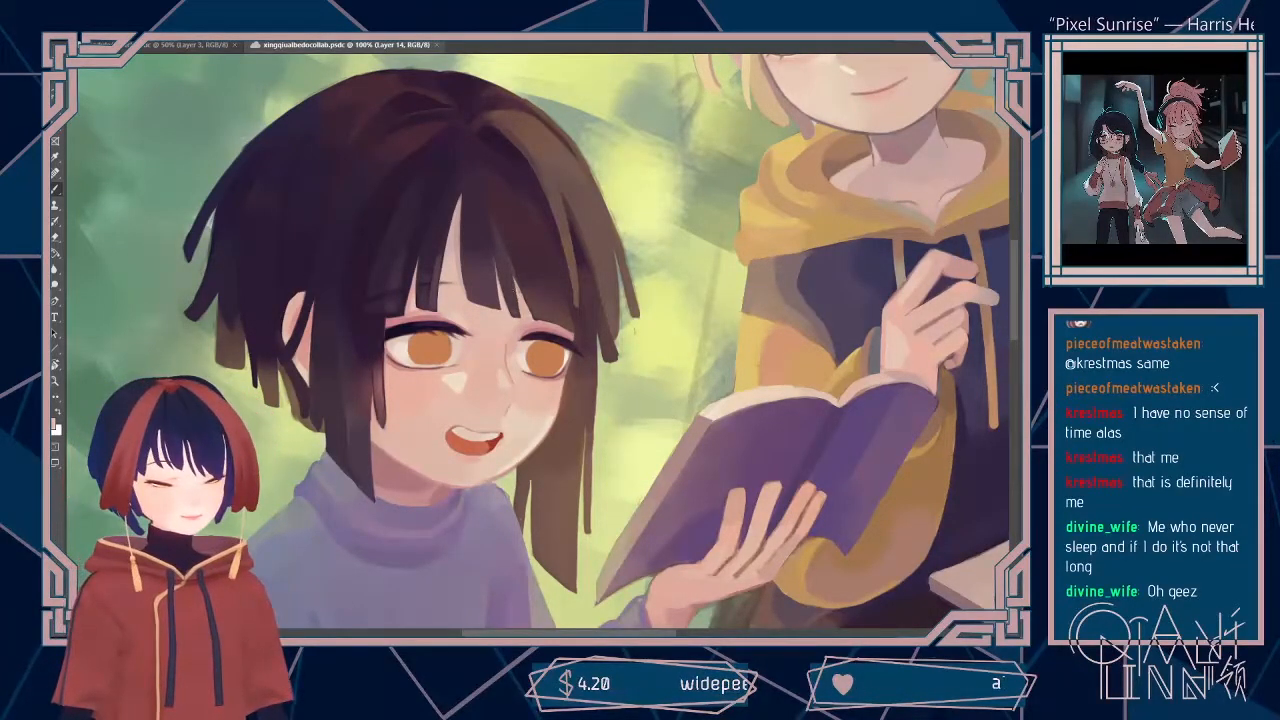
drag(685, 345, 595, 306)
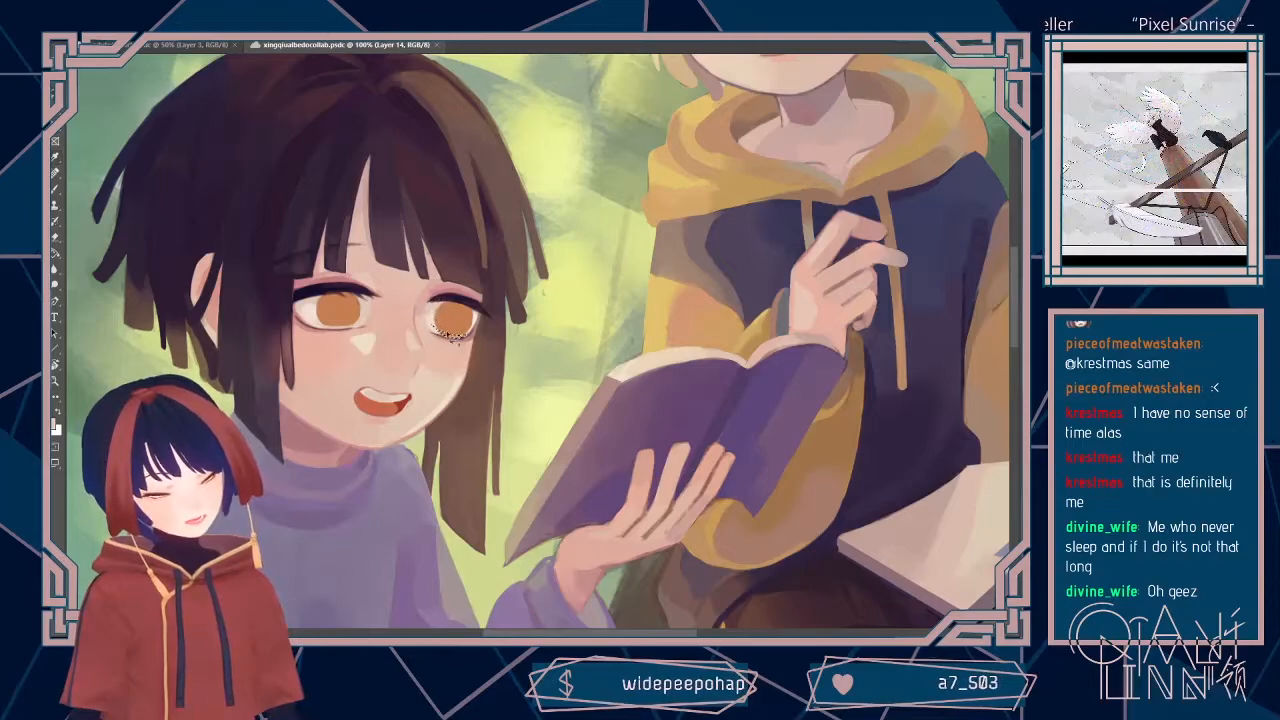
drag(438, 331, 462, 336)
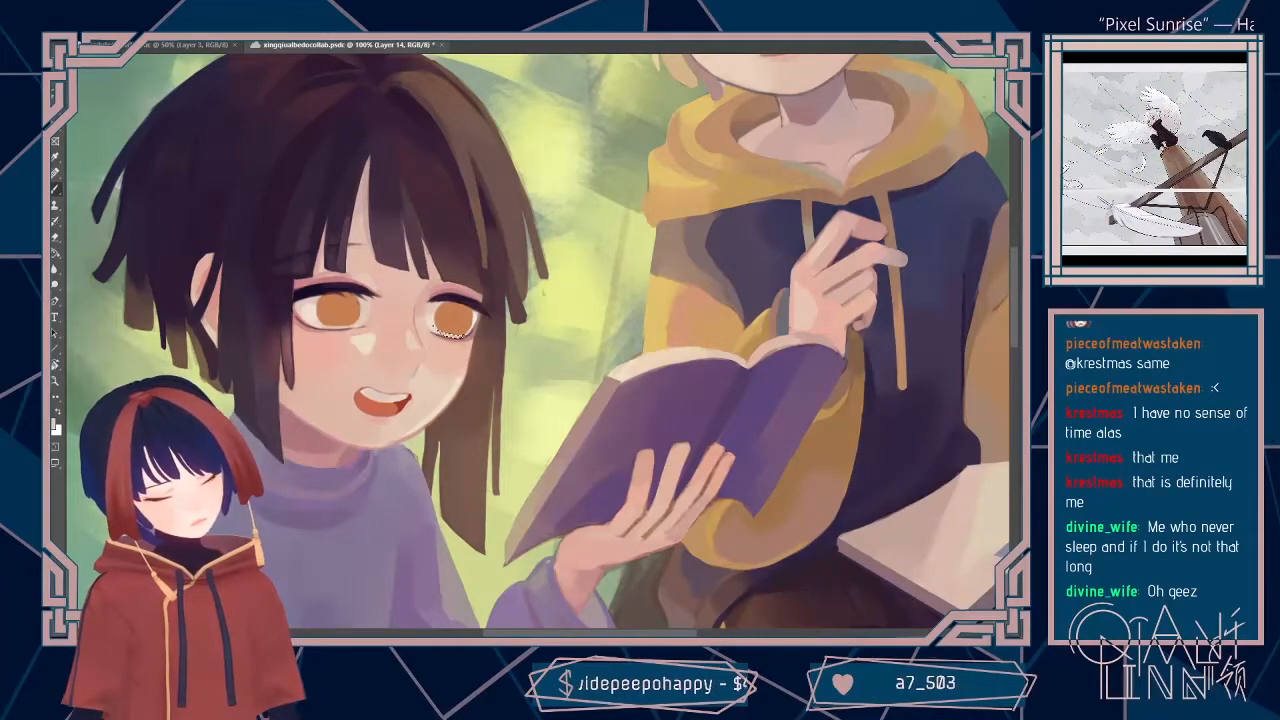
alt+click(431, 320)
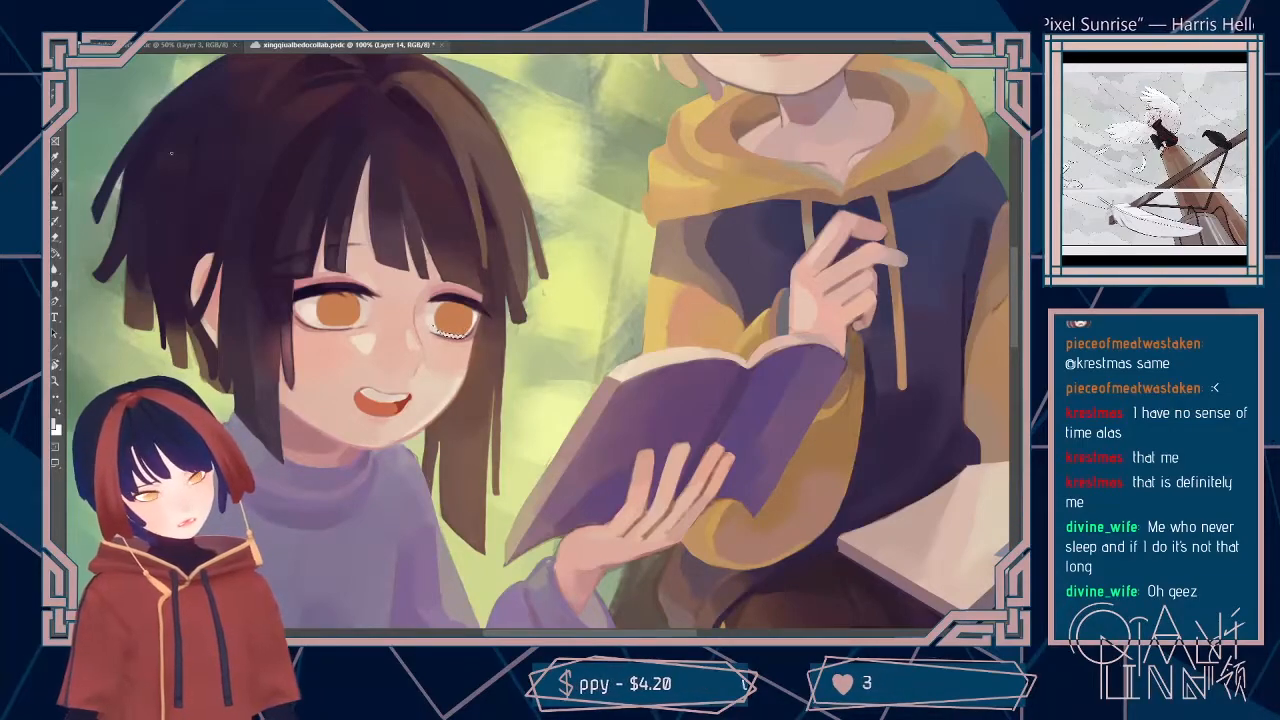
key(ctrl+d)
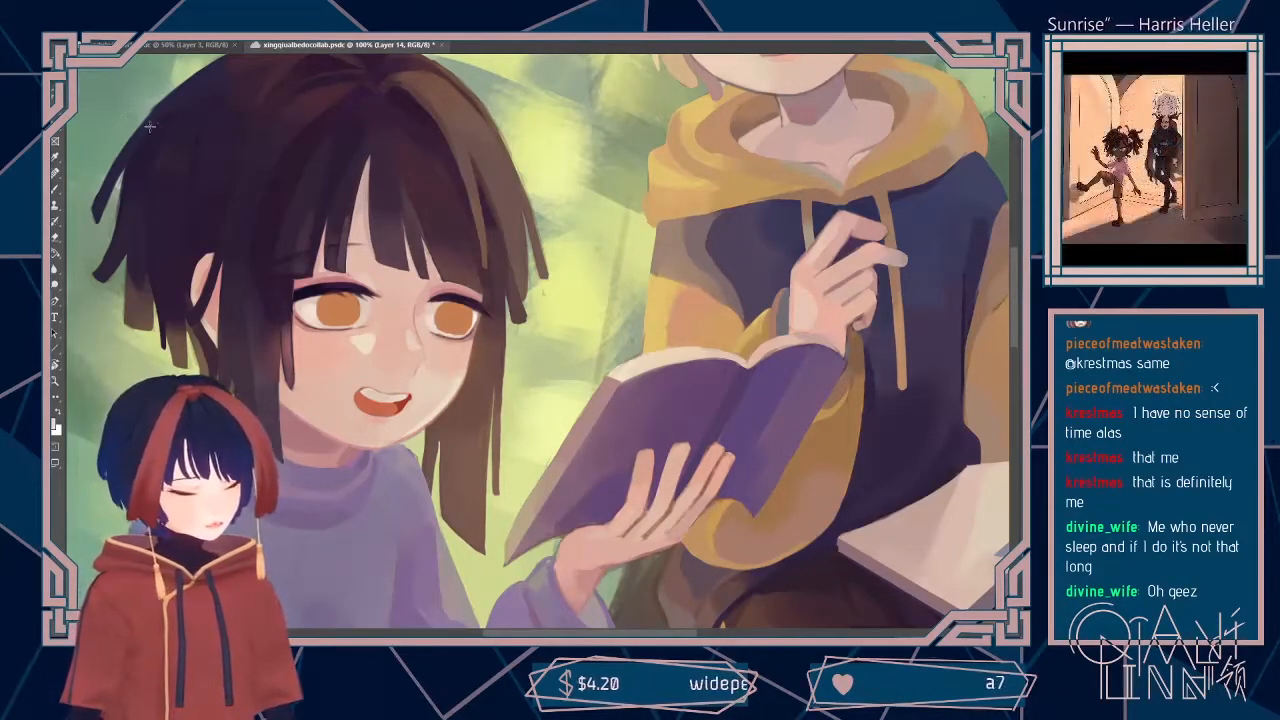
Step: Adjust the brush size, touch up the upper lash line of the dark-haired child's far eye, and save the painting
drag(620, 415, 661, 451)
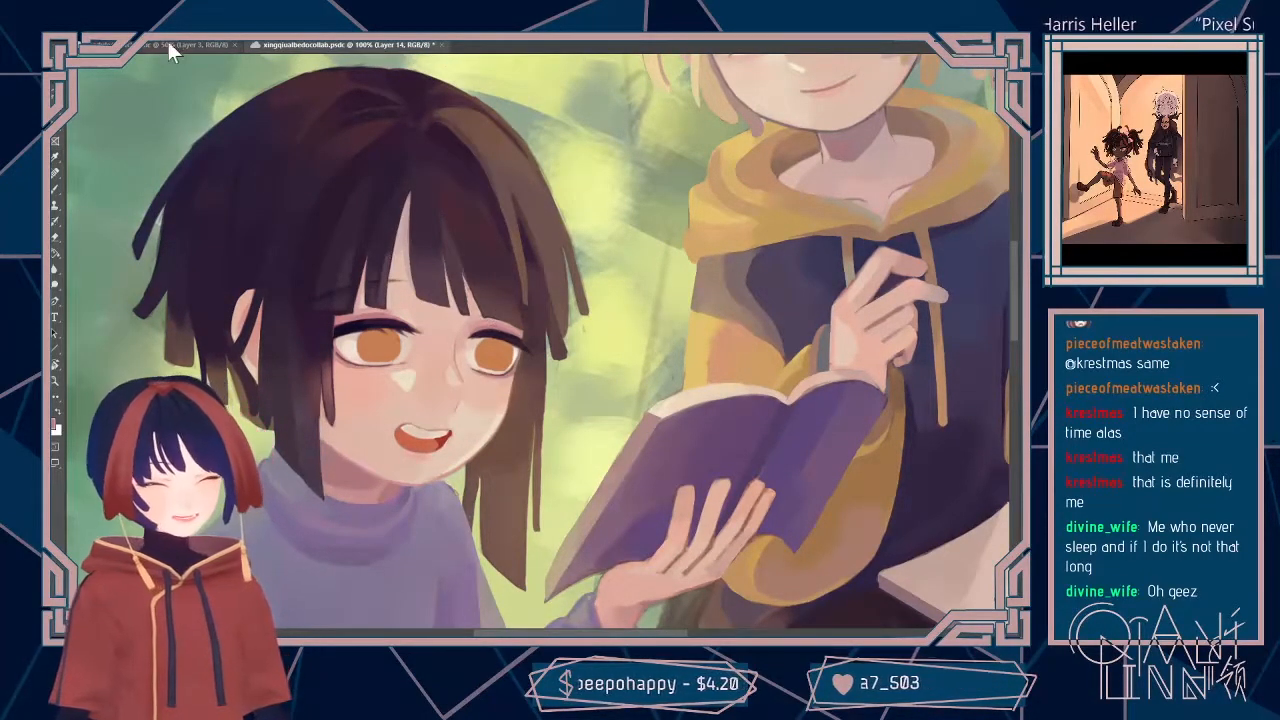
click(104, 29)
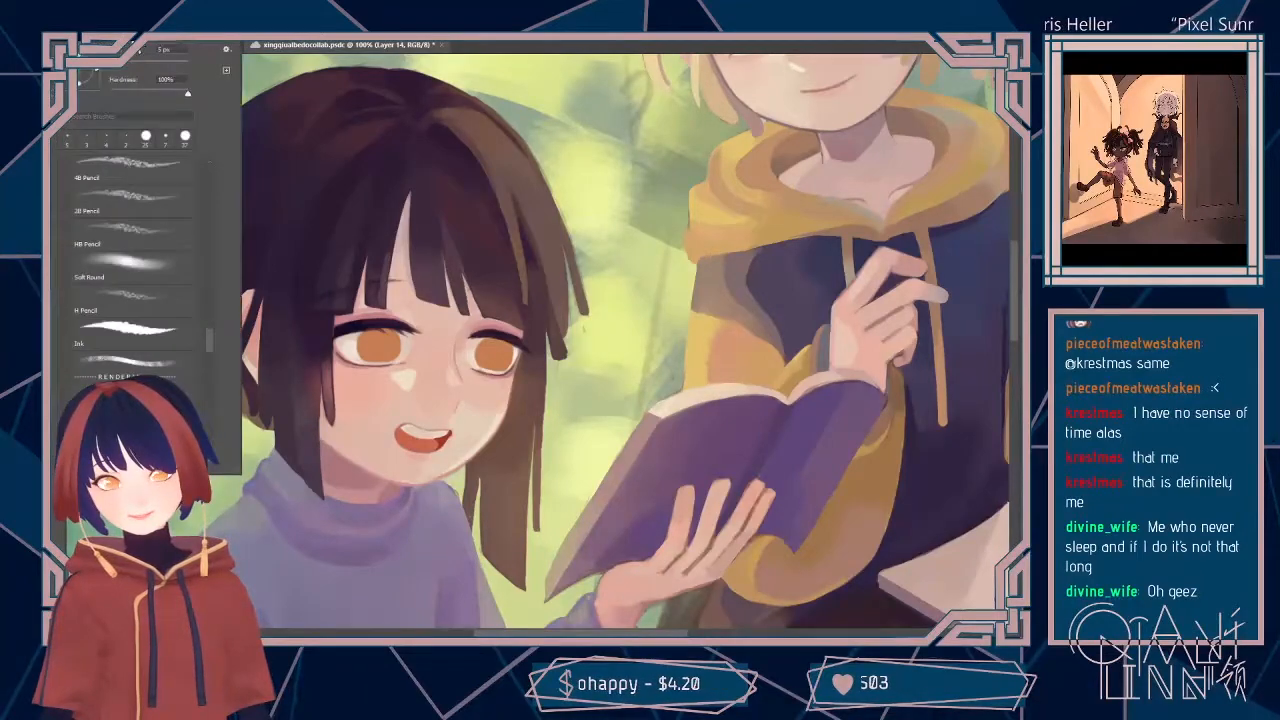
click(132, 53)
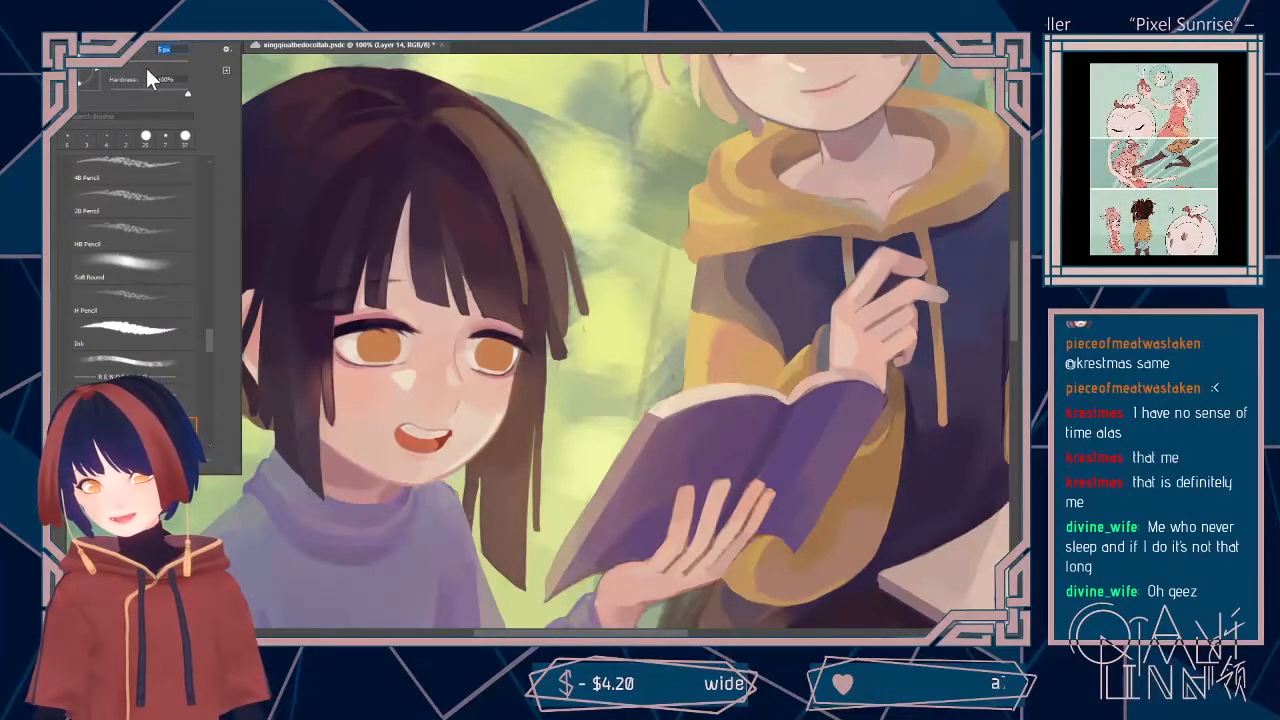
click(490, 333)
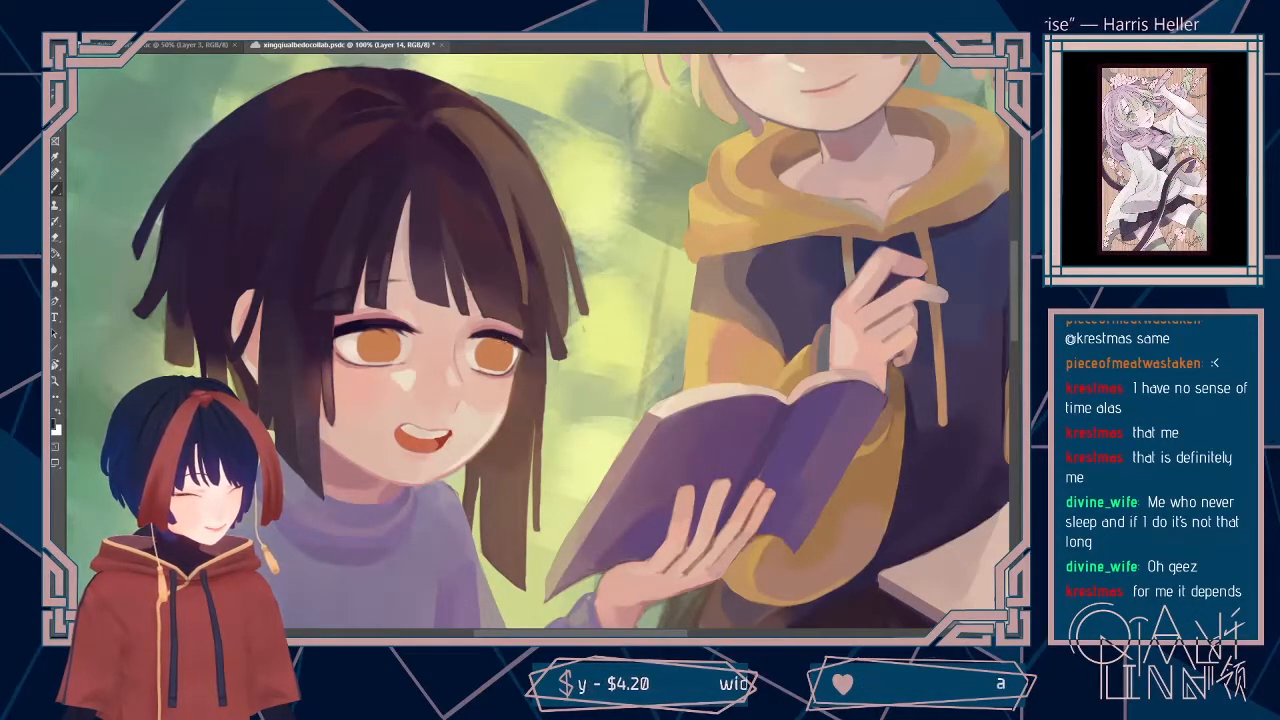
alt+click(505, 336)
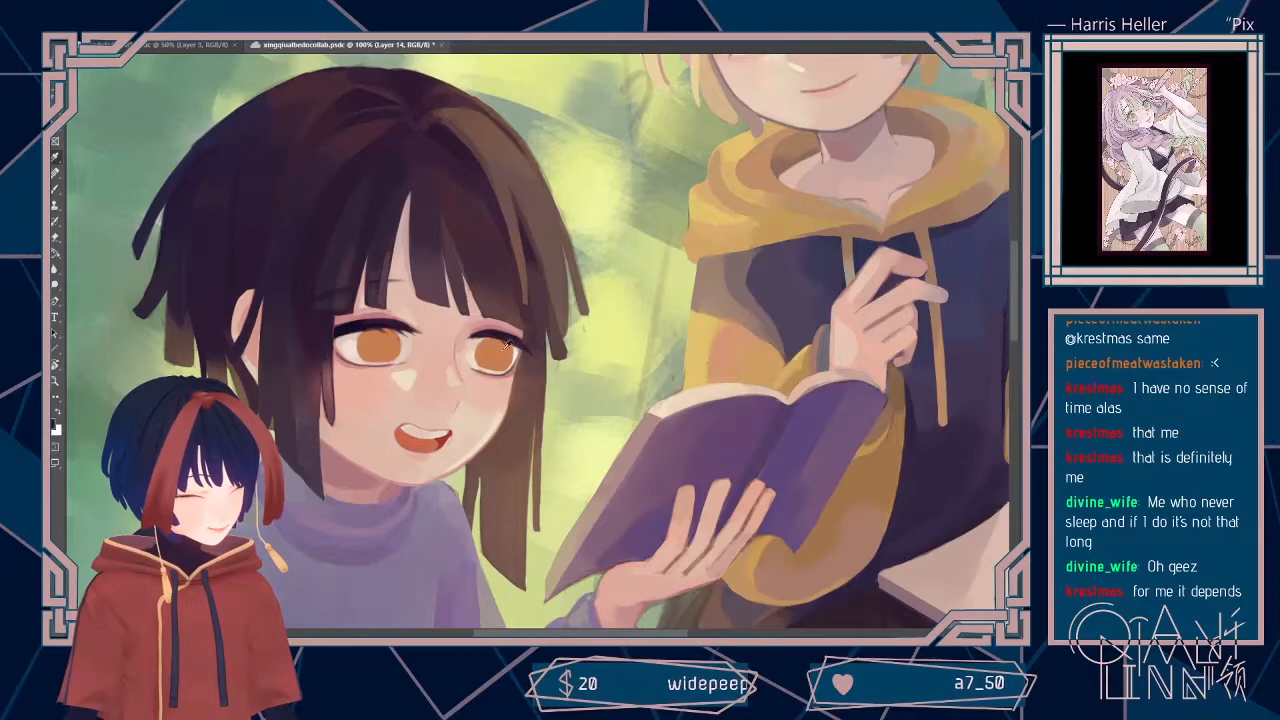
drag(506, 335, 529, 348)
alt+click(509, 342)
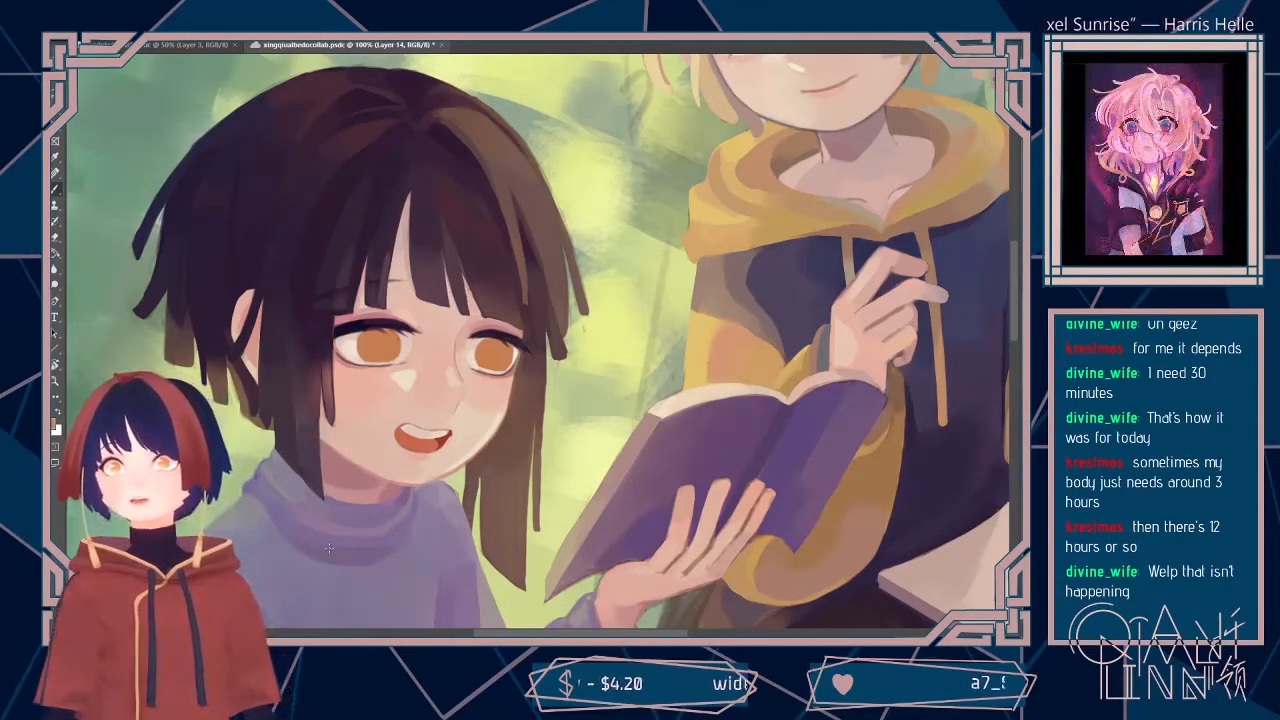
key(ctrl+s)
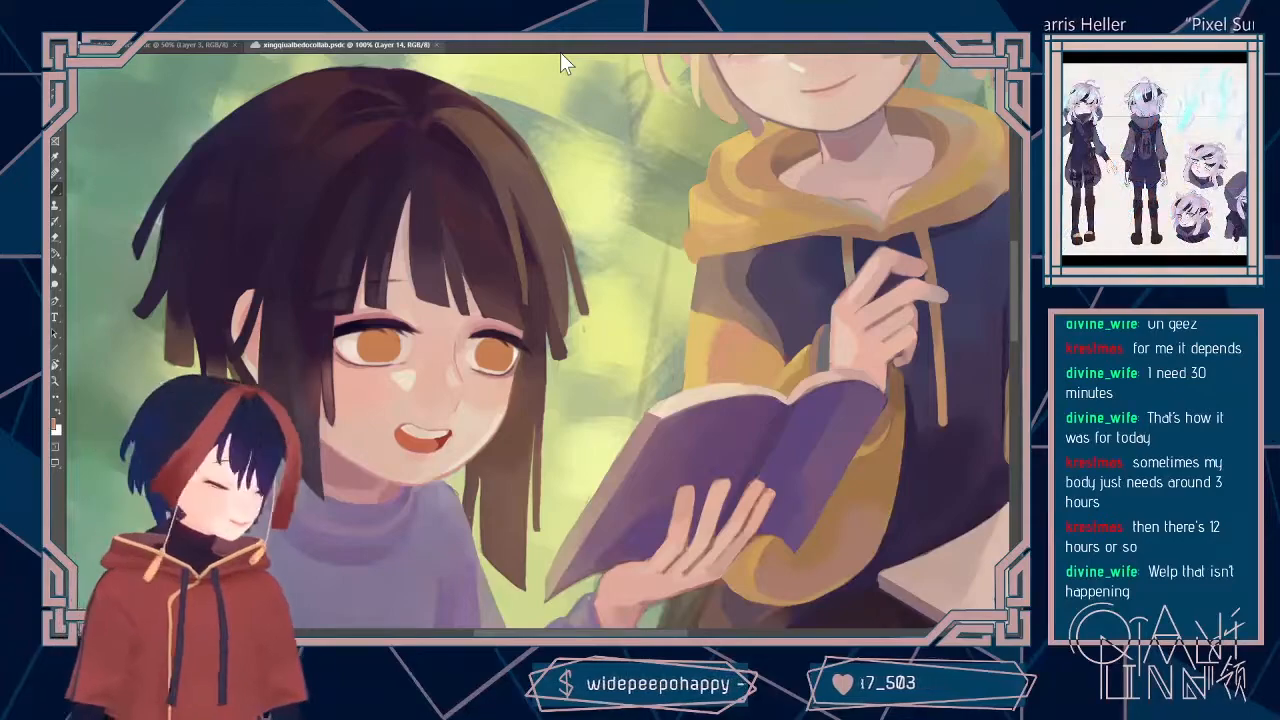
Step: Touch up the fringe strand above the dark-haired child's near eye, and adjust the brush size for the blond boy
drag(390, 262, 386, 302)
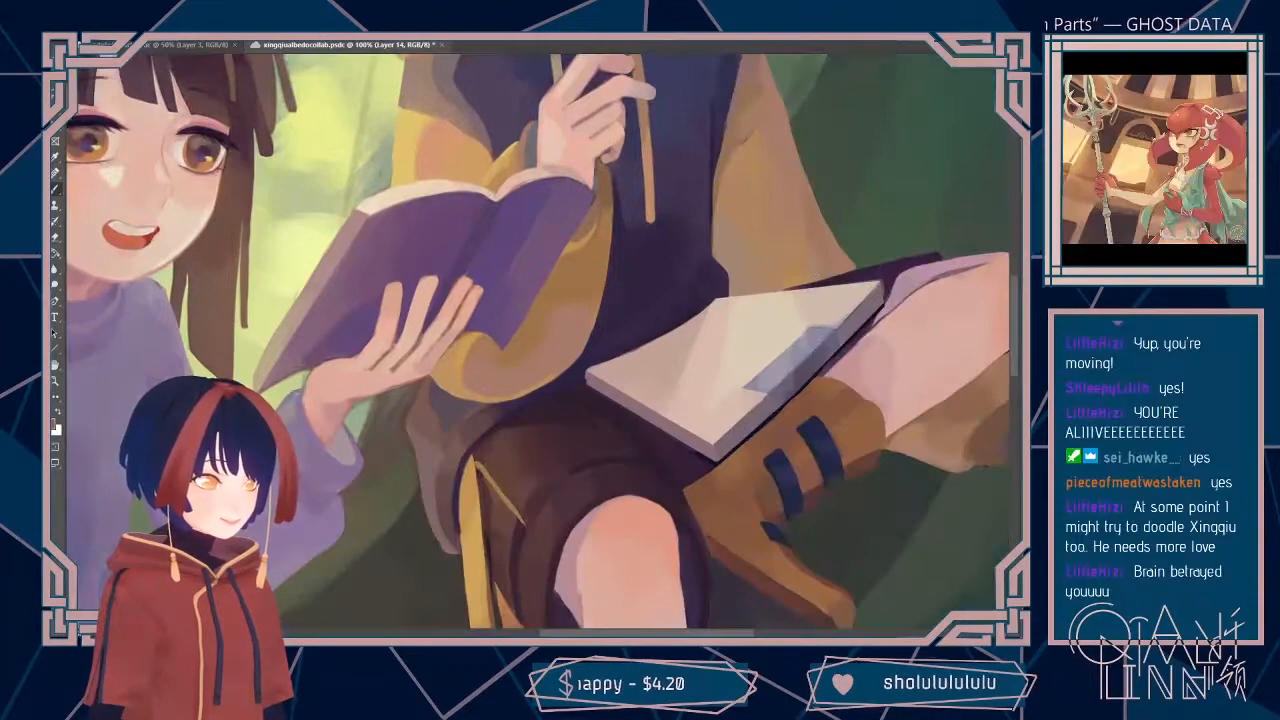
drag(868, 281, 861, 606)
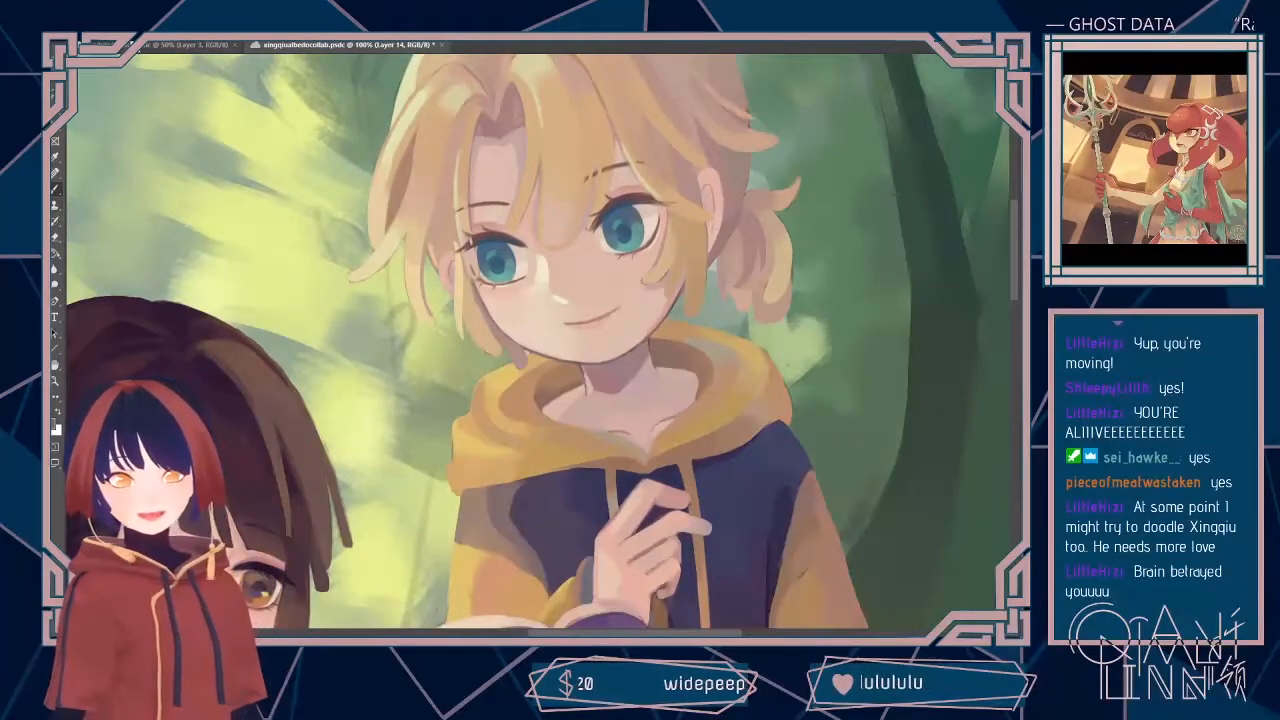
click(90, 32)
drag(113, 64, 118, 67)
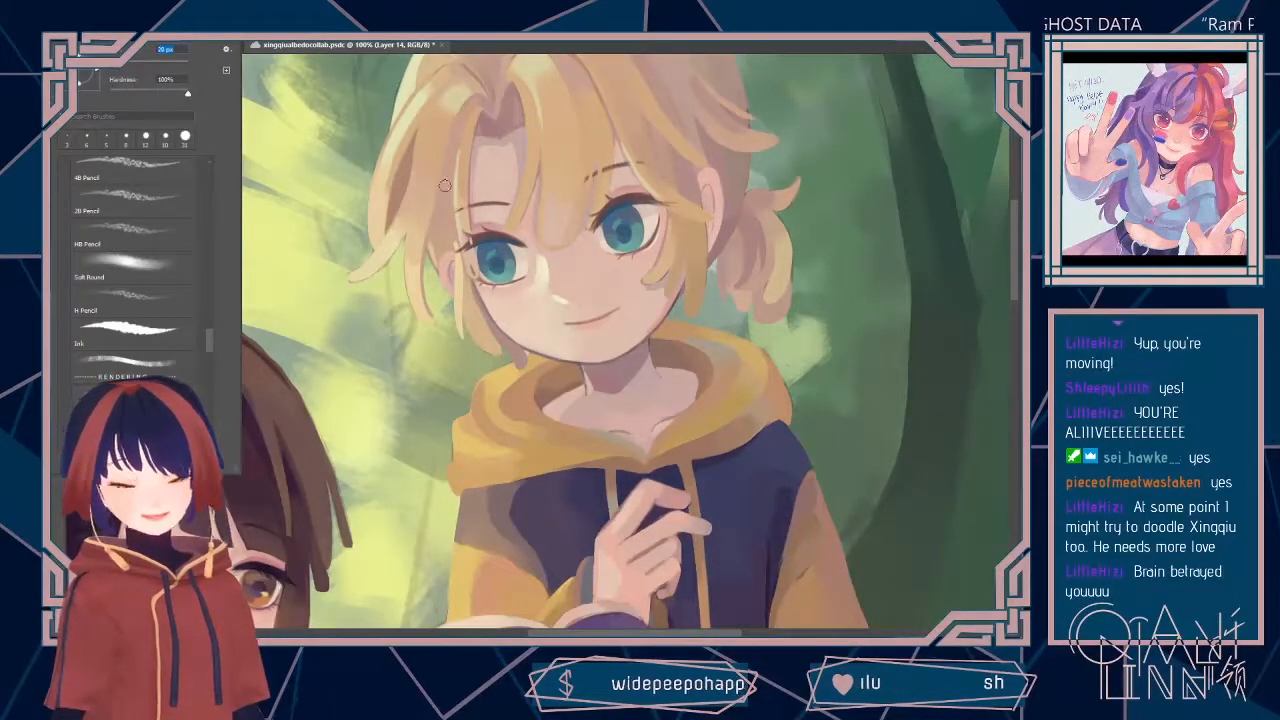
key(Return)
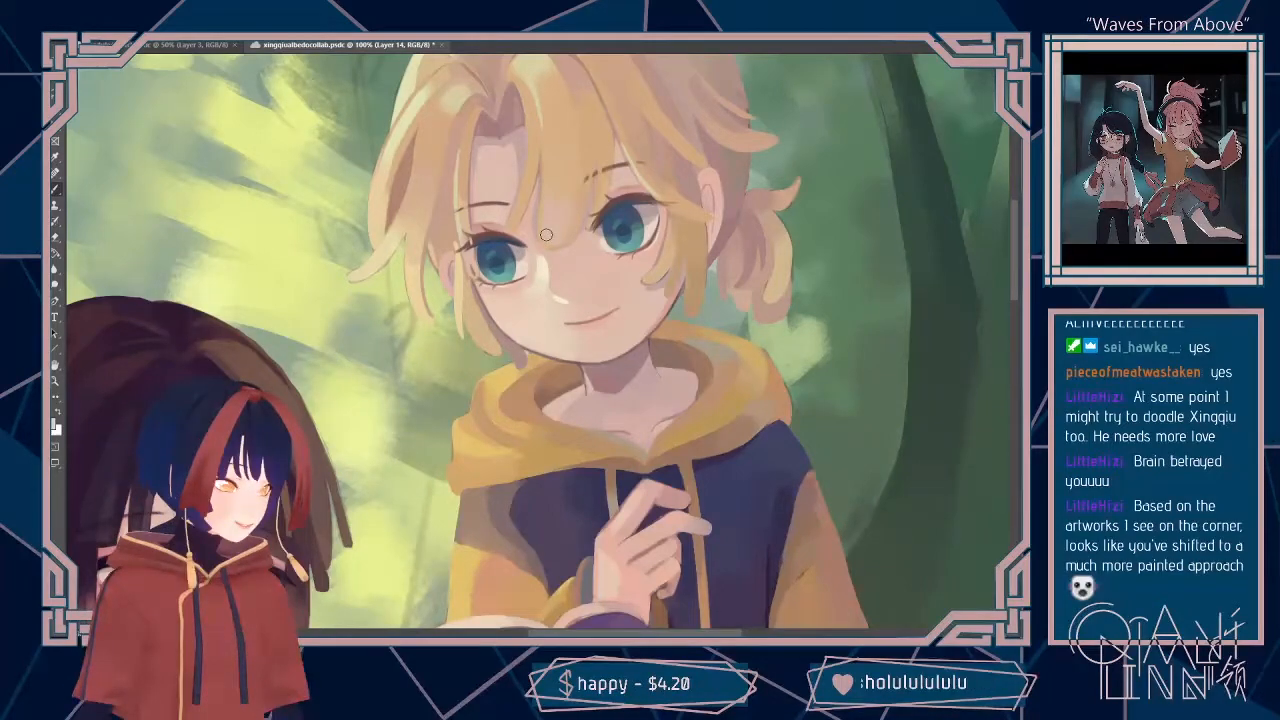
Step: Examine both children and the overall forest composition at several zoom levels
key(ctrl+minus)
key(ctrl+minus)
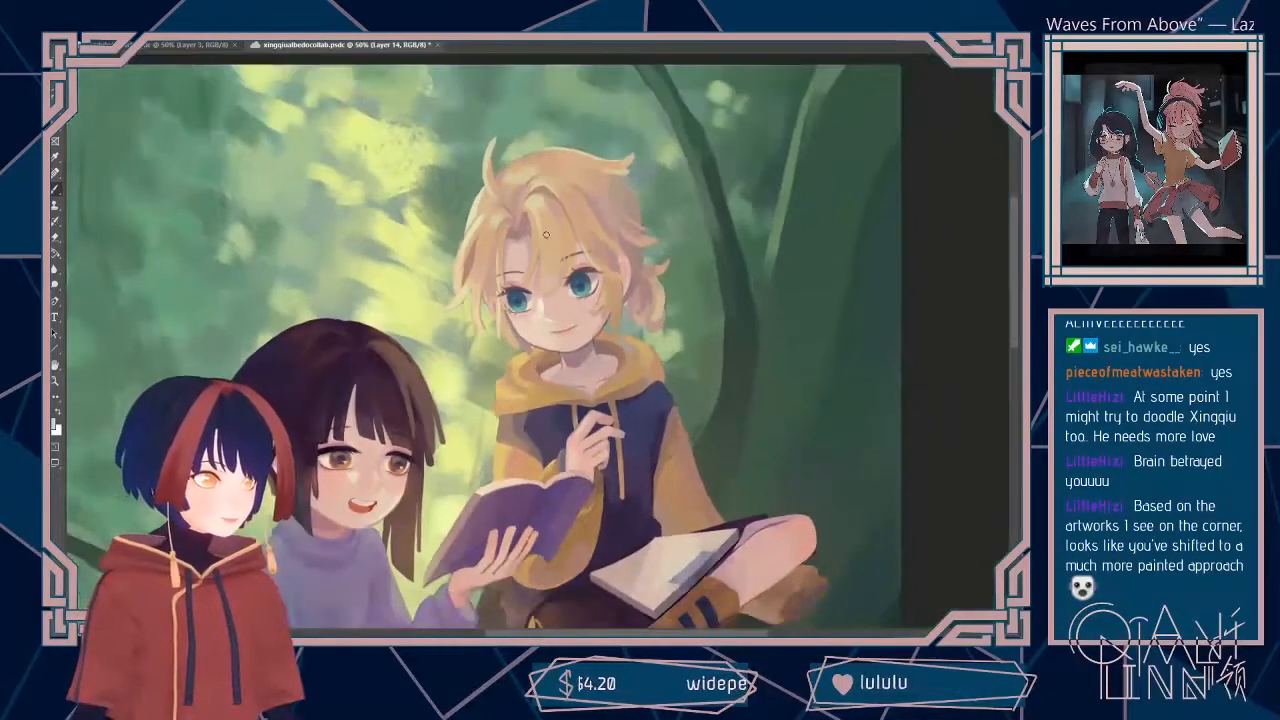
key(ctrl+plus)
key(ctrl+plus)
key(ctrl+plus)
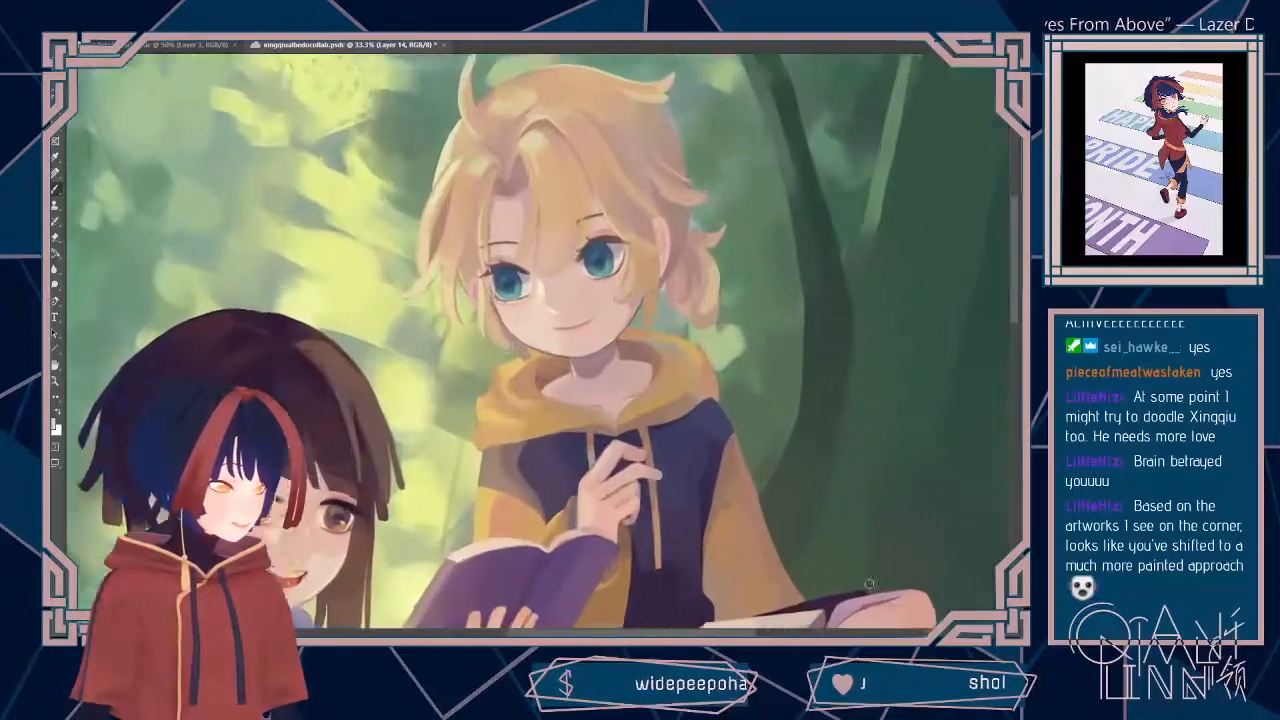
key(ctrl+minus)
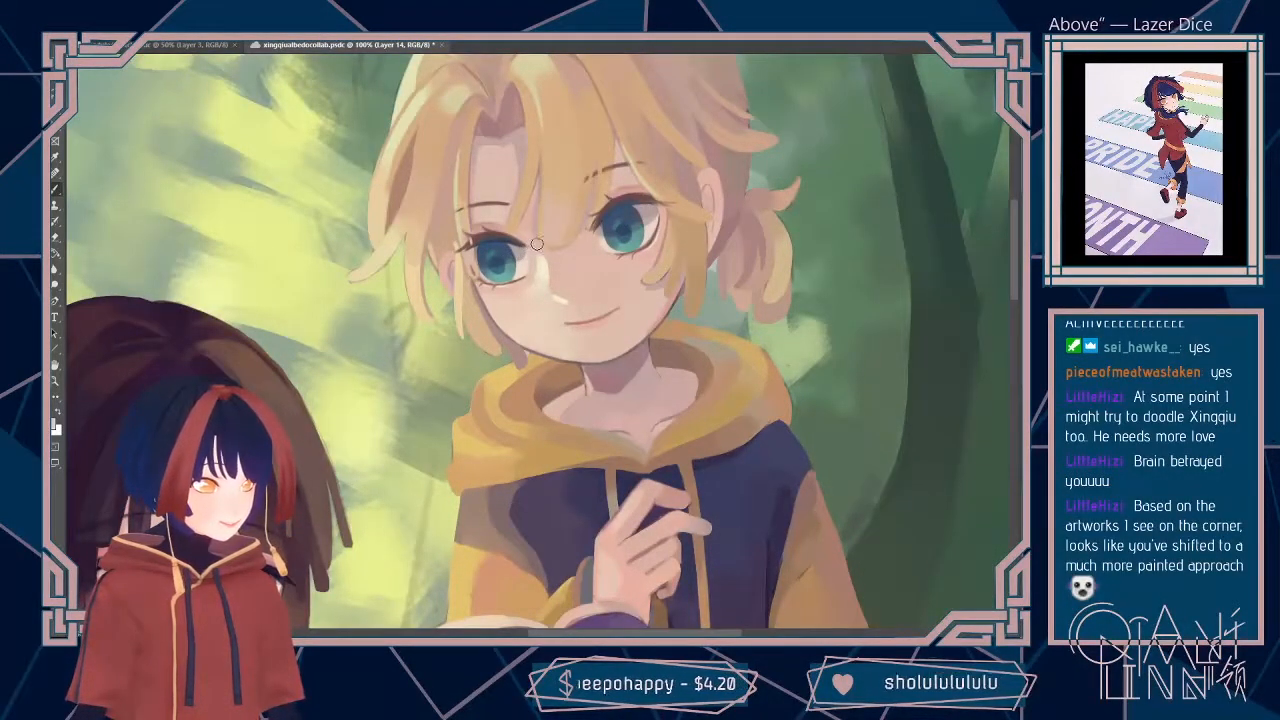
key(ctrl+minus)
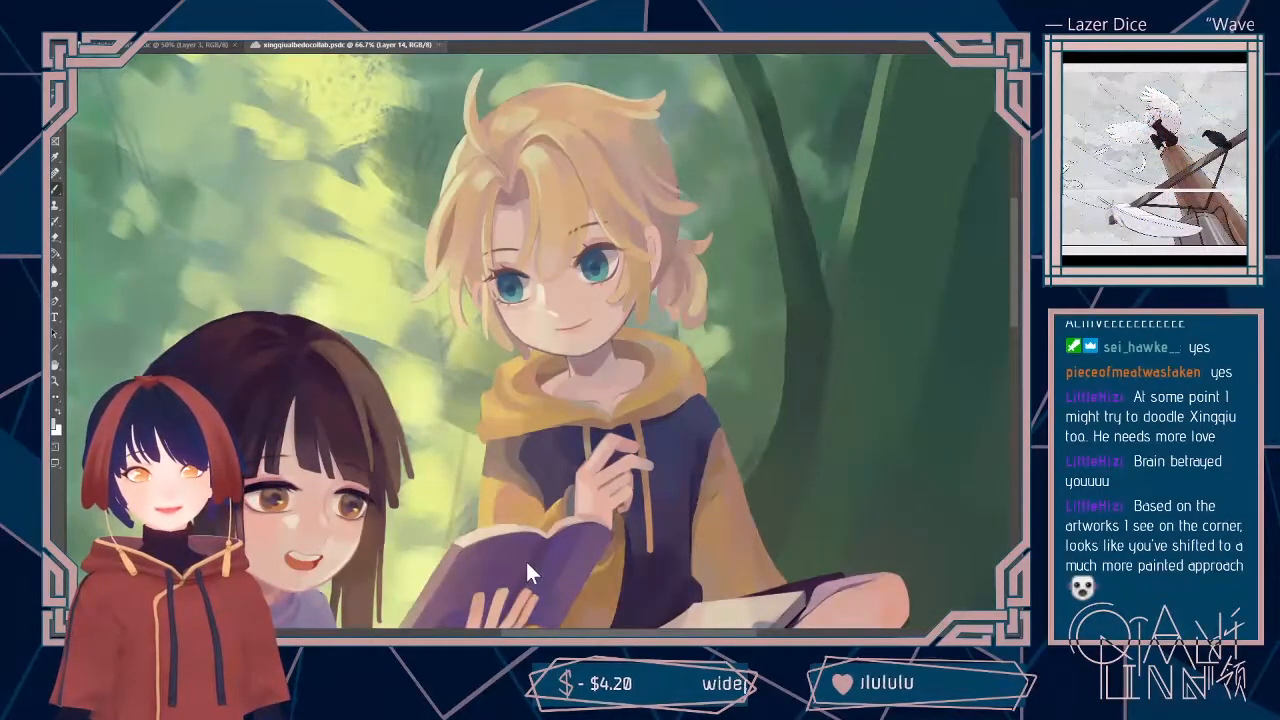
key(ctrl+minus)
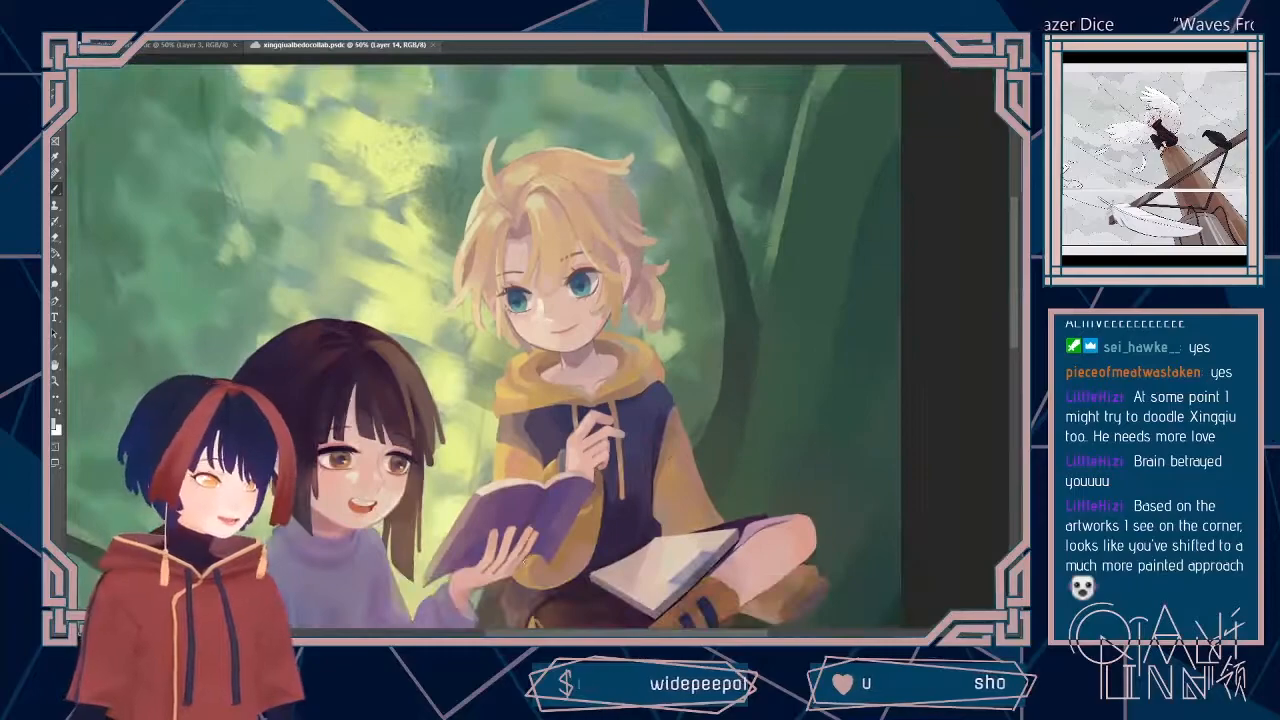
key(ctrl+plus)
key(ctrl+minus)
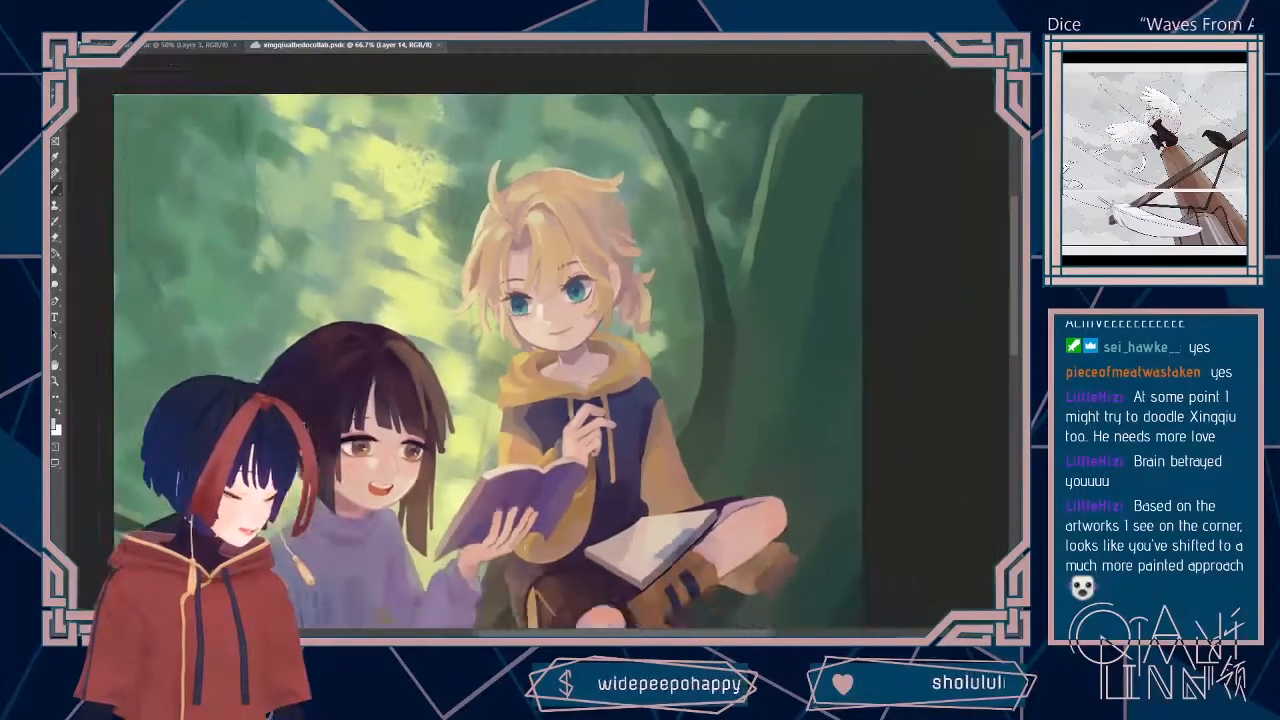
Step: Toggle the active layer's visibility to compare it, and add a new layer for detailing the blond boy
key(ctrl+minus)
key(ctrl+plus)
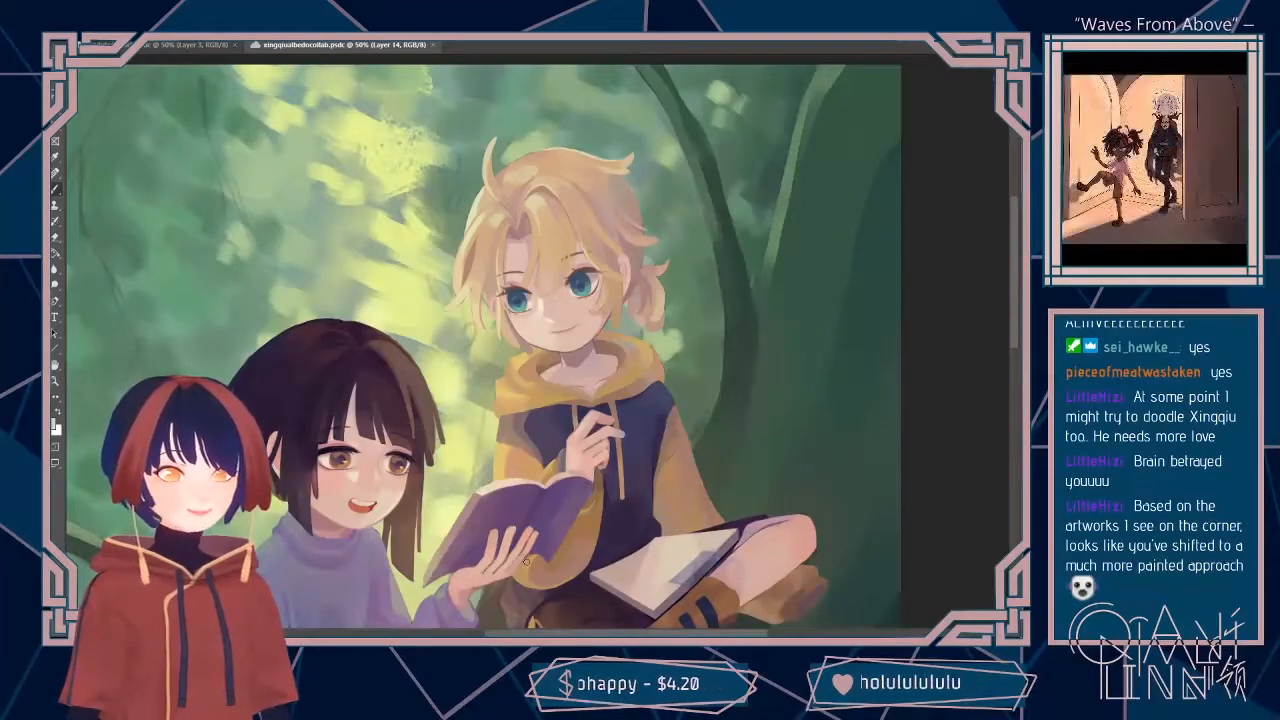
key(ctrl+plus)
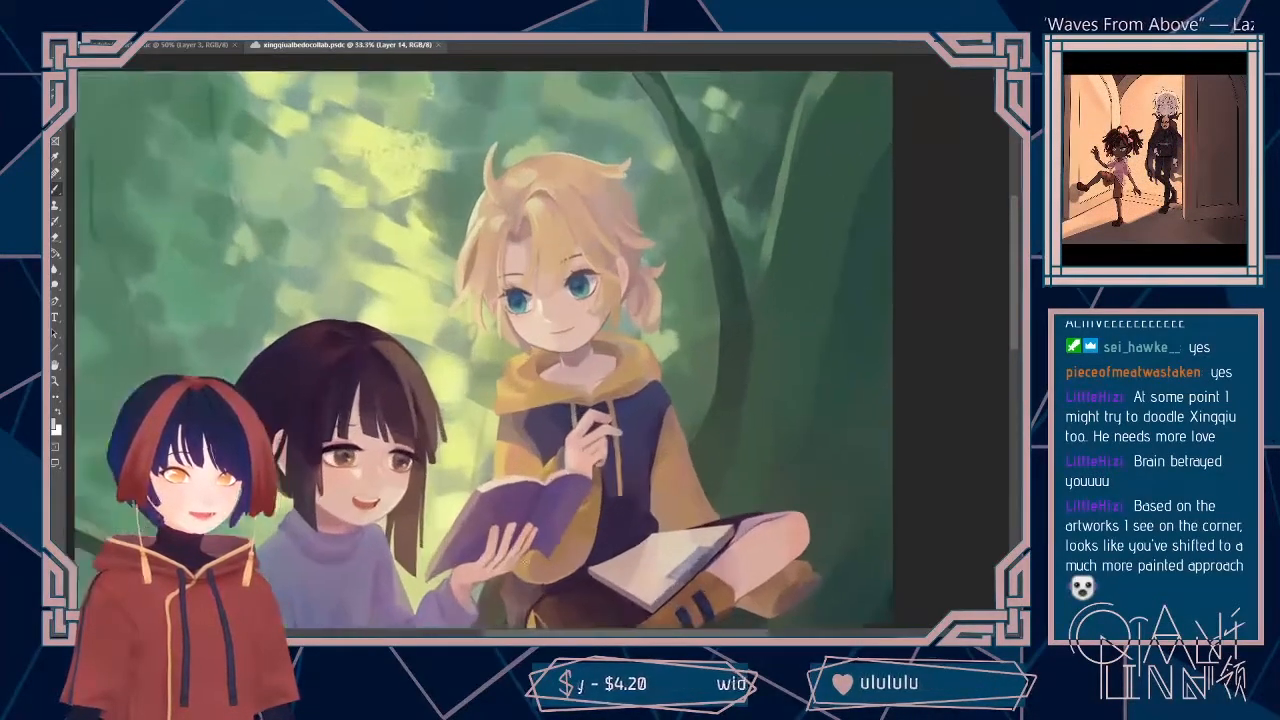
key(ctrl+plus)
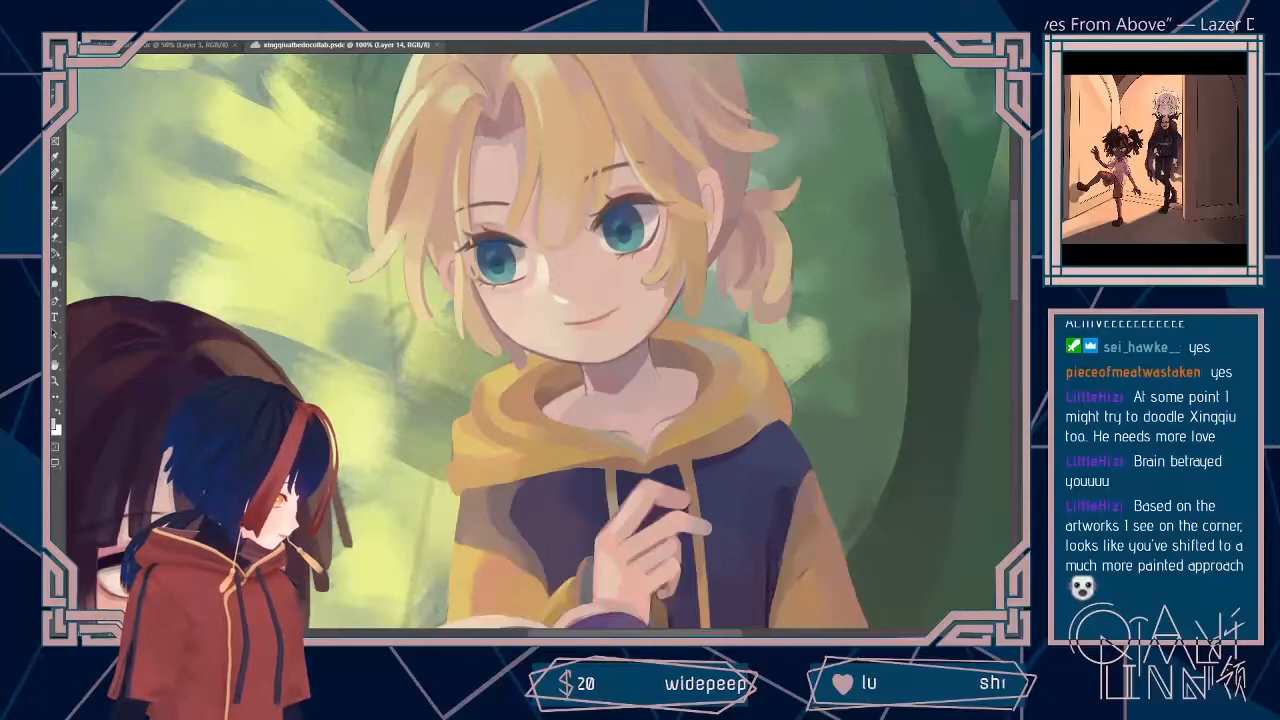
key(ctrl+comma)
key(ctrl+comma)
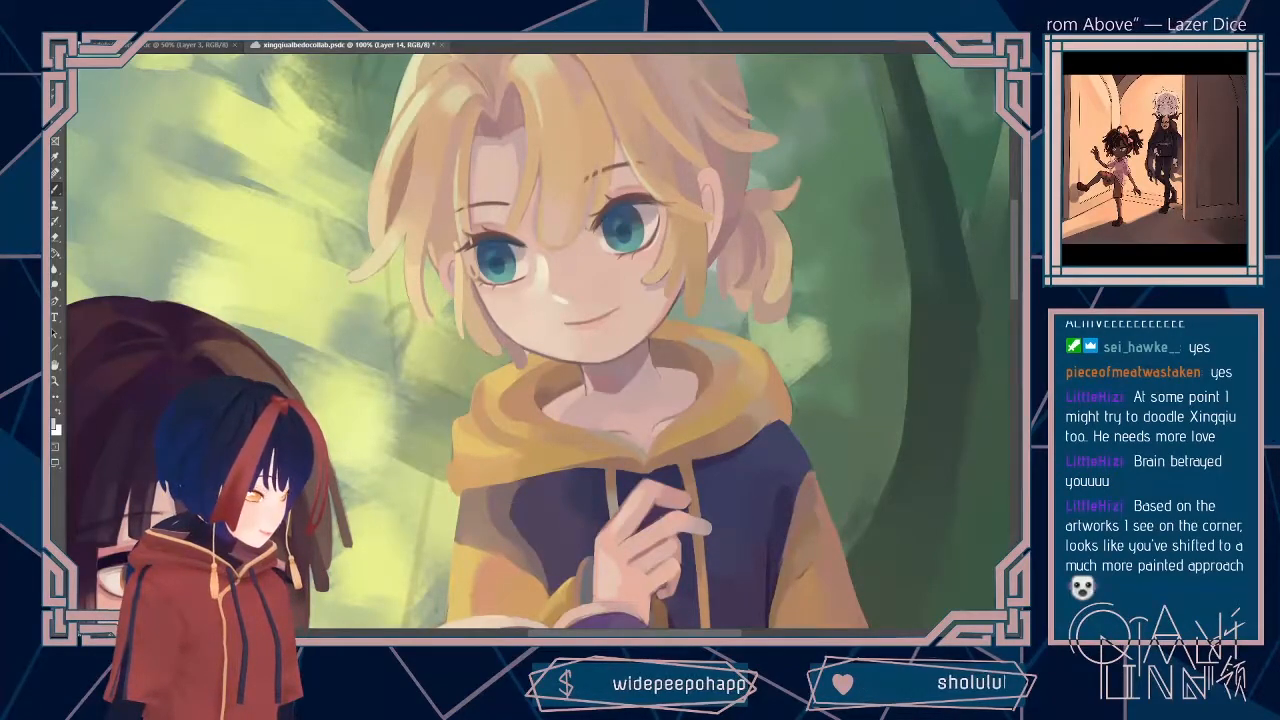
key(ctrl+alt+shift+n)
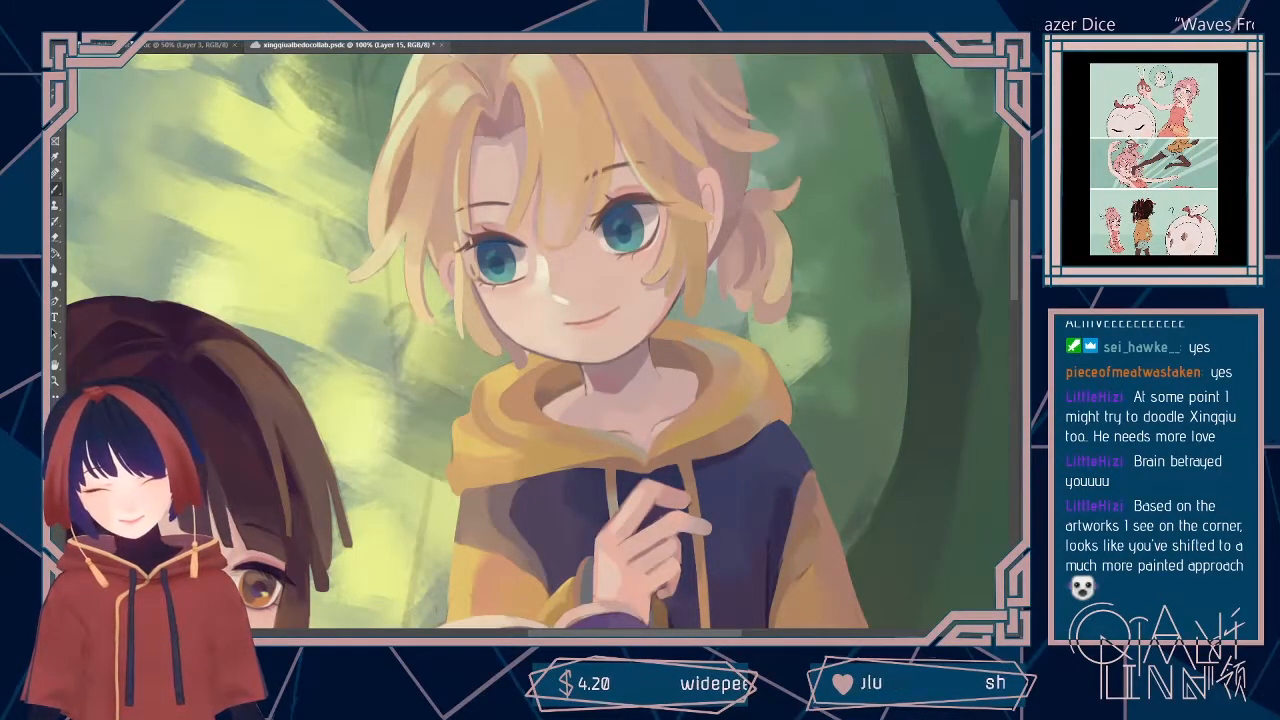
Step: Try a 10 px brush size, and pick a finer brush size for detailing the blond boy
click(98, 29)
text(10)
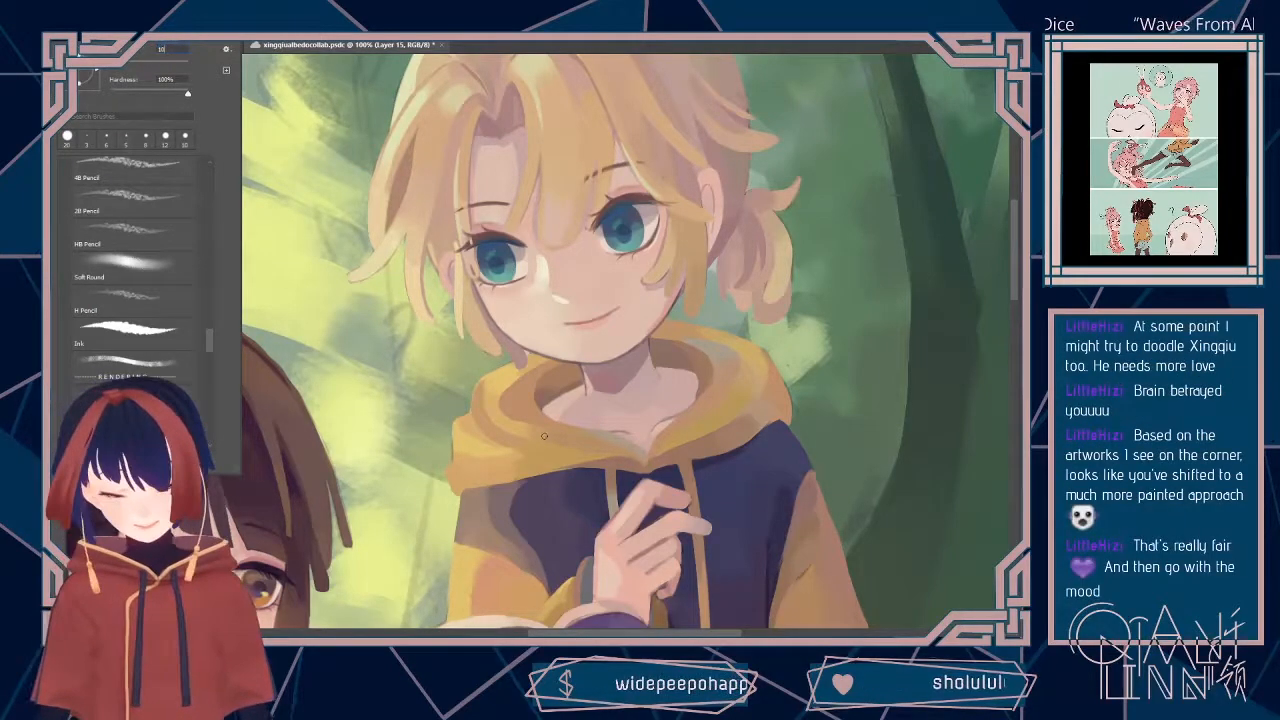
key(Return)
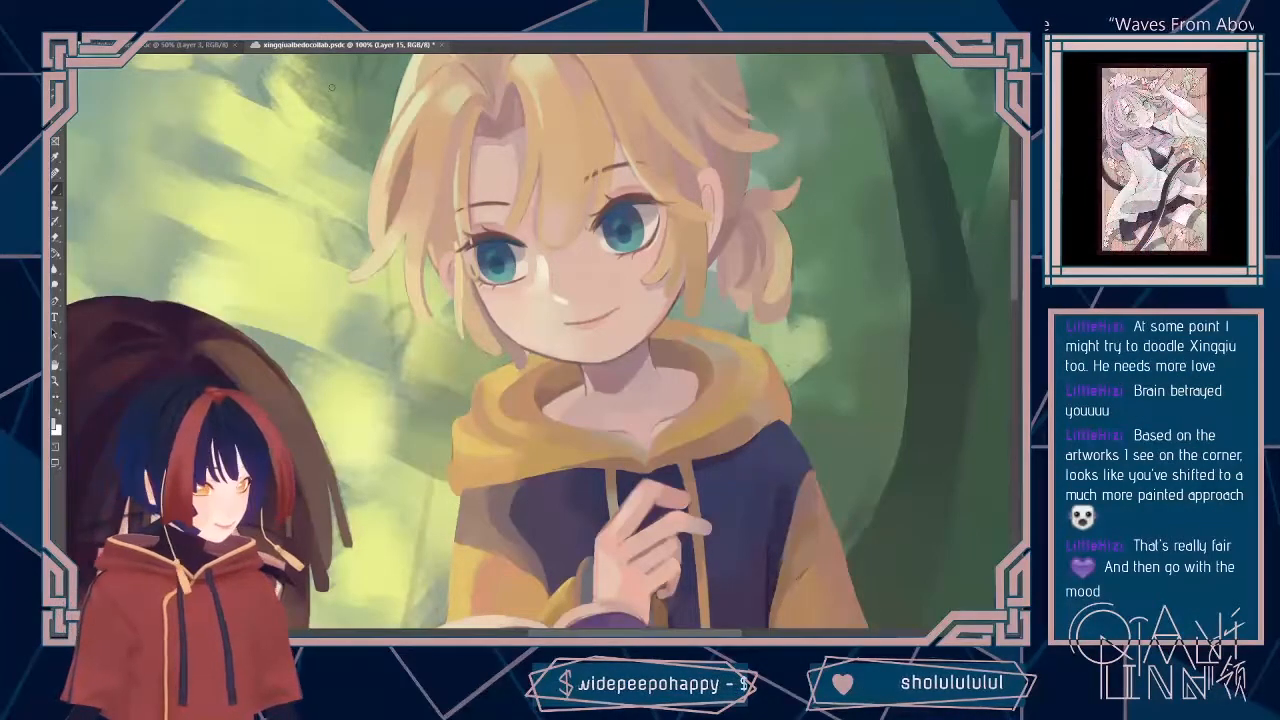
click(102, 30)
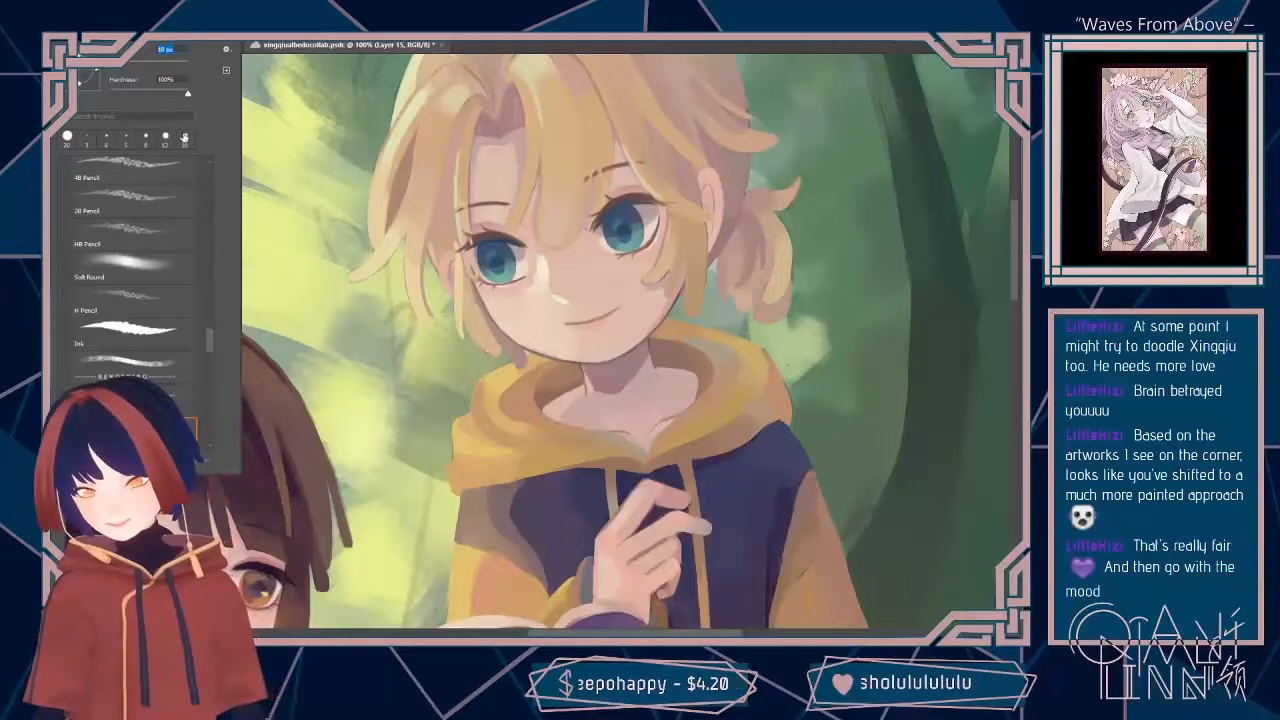
key(Return)
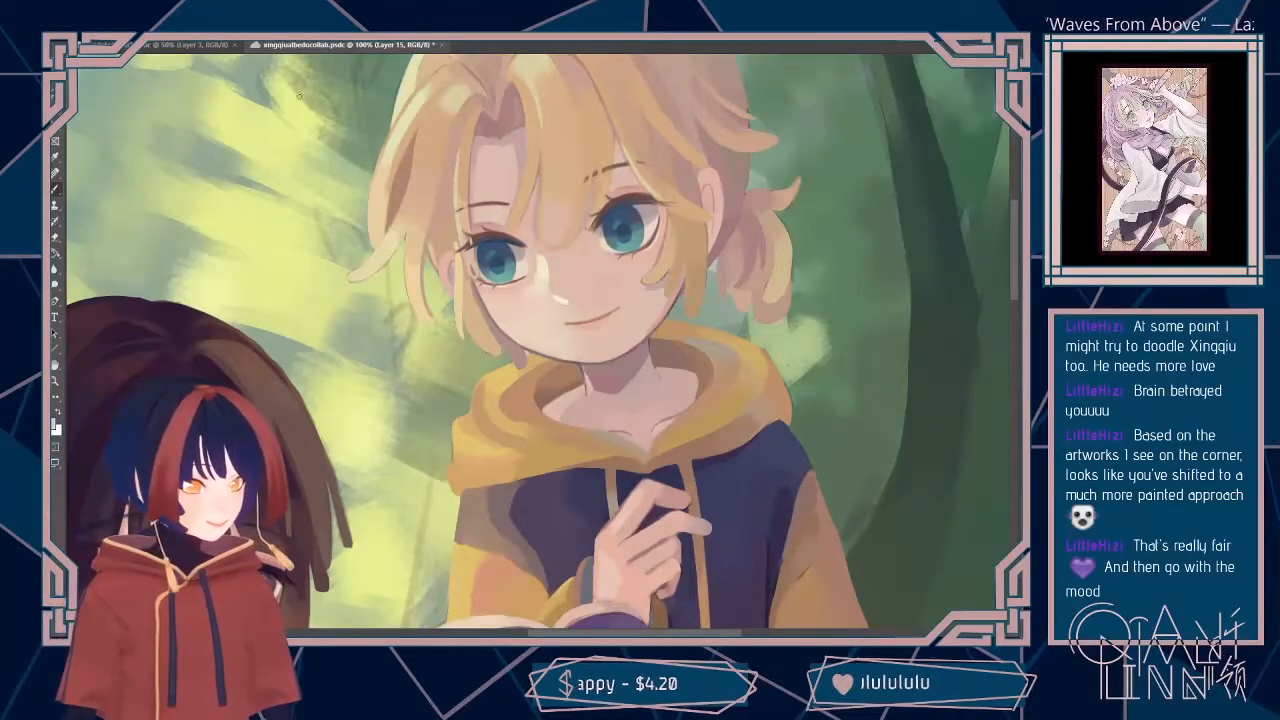
click(102, 30)
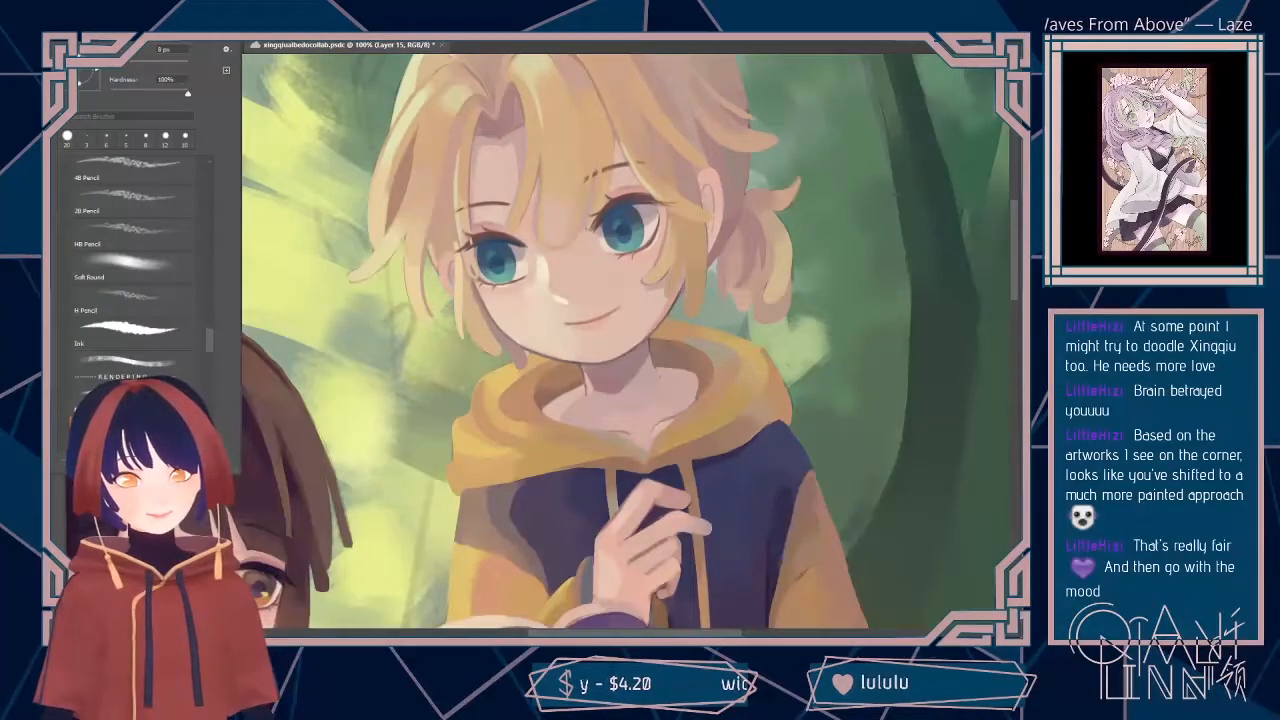
double_click(153, 137)
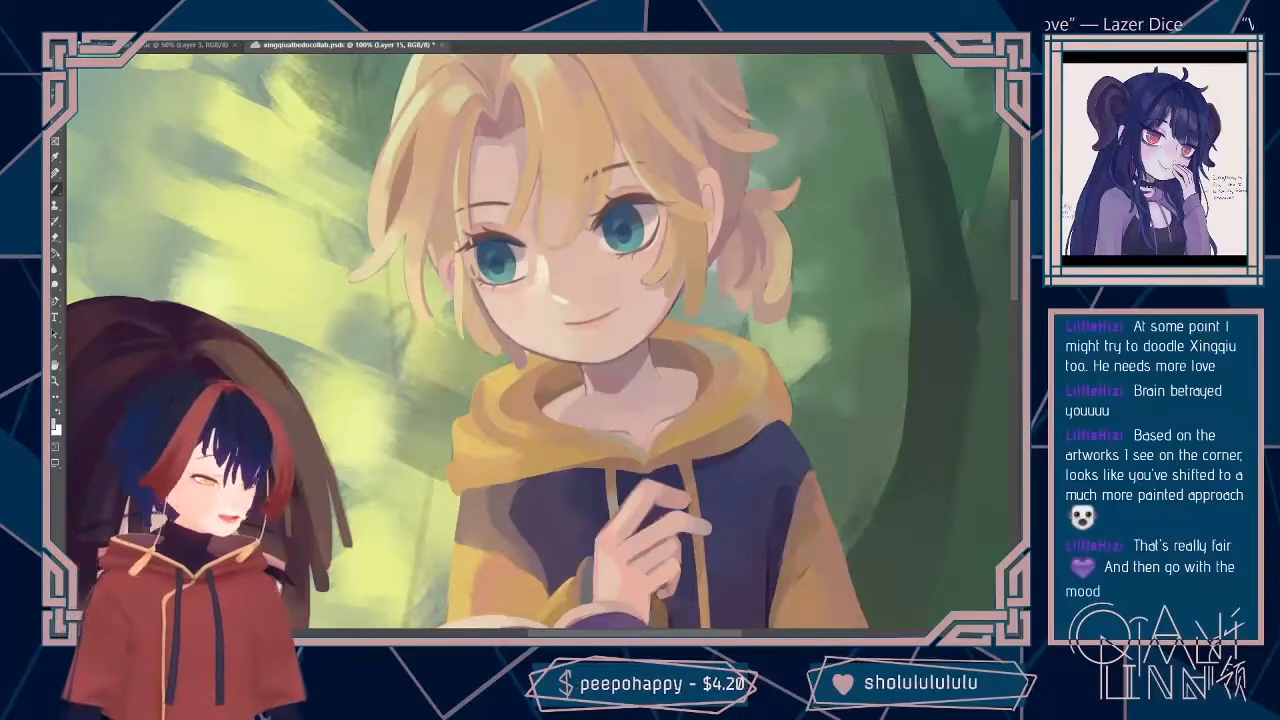
Step: Touch up the fringe strand above the blond boy's eye, and adjust the brush size for fine hair strokes
scroll(870, 322, up, 3)
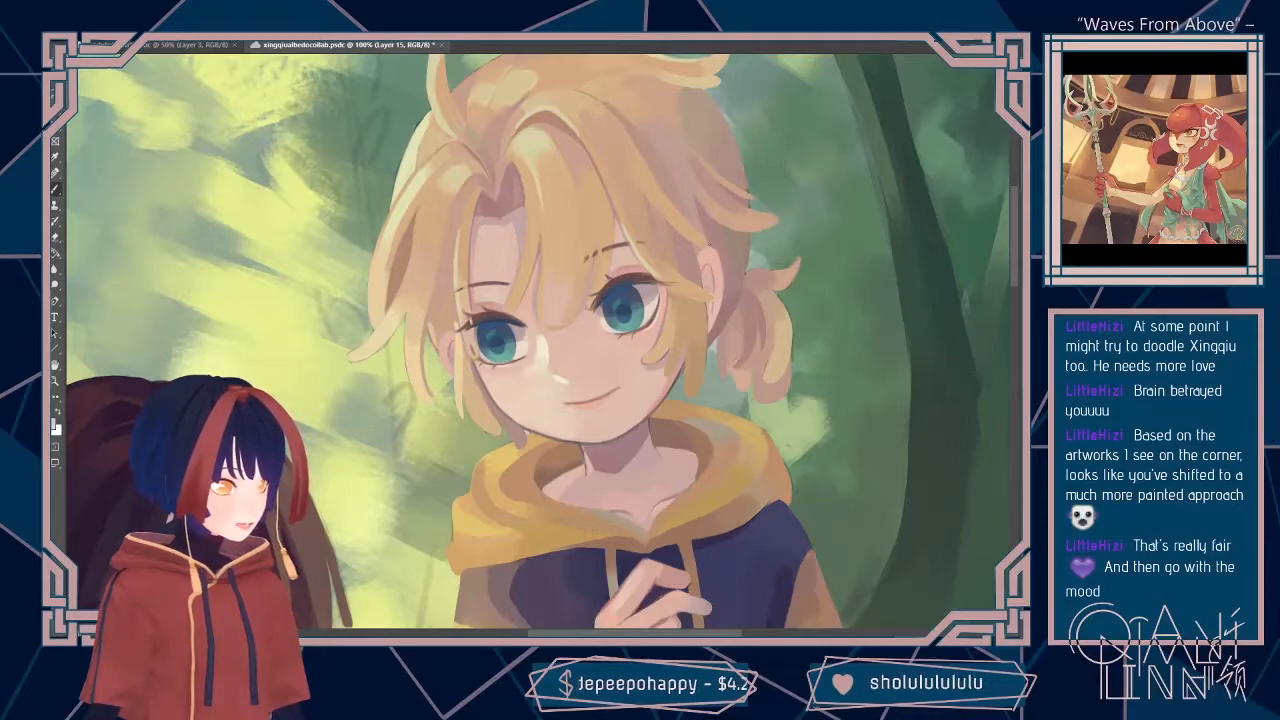
alt+click(607, 272)
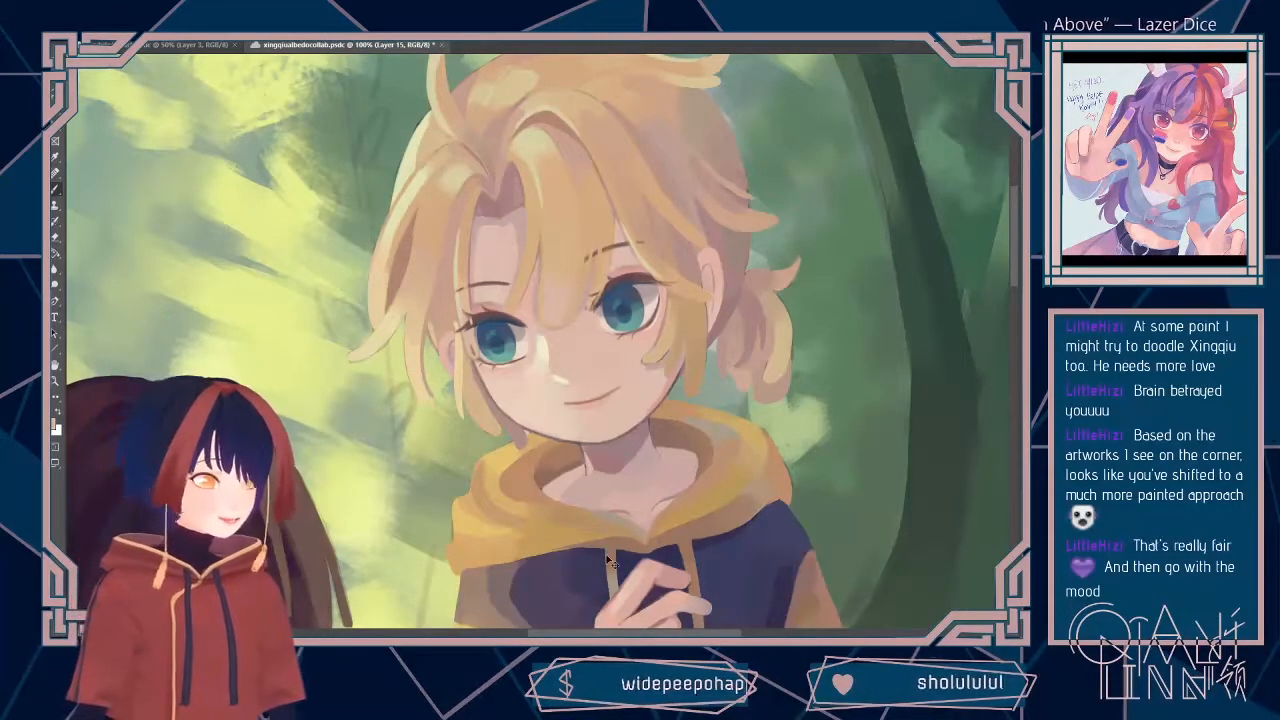
click(150, 38)
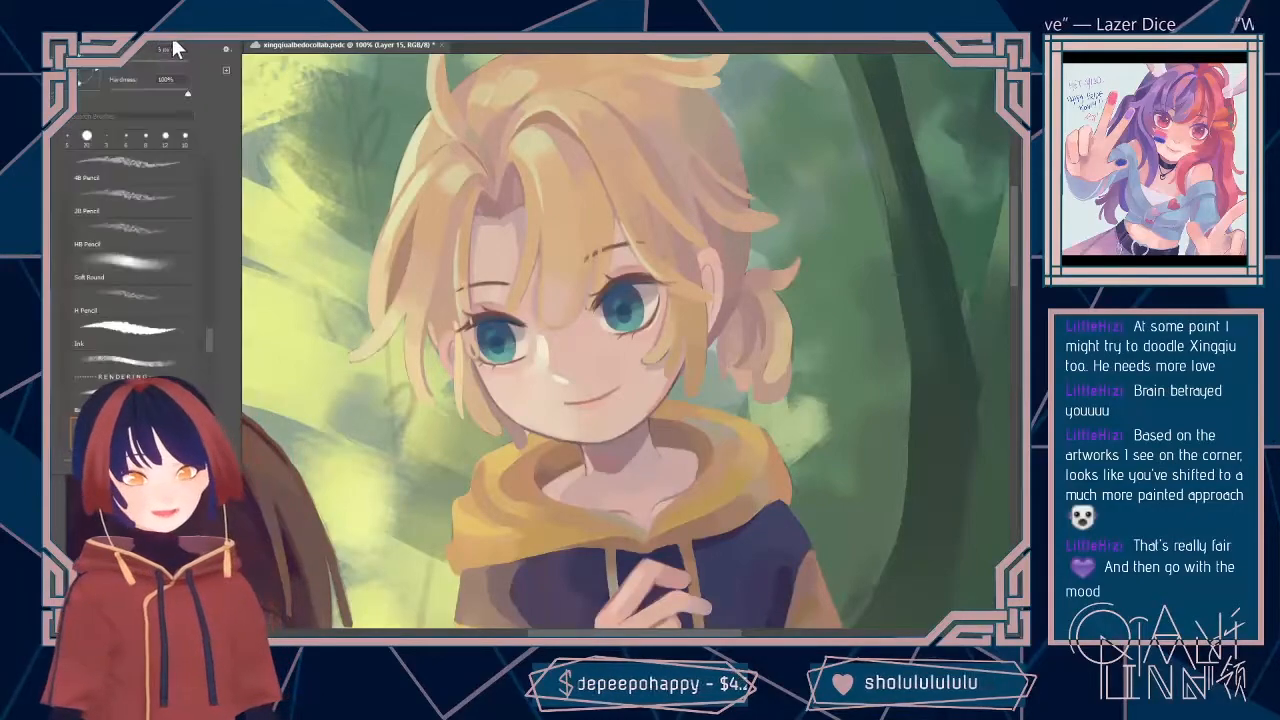
double_click(138, 247)
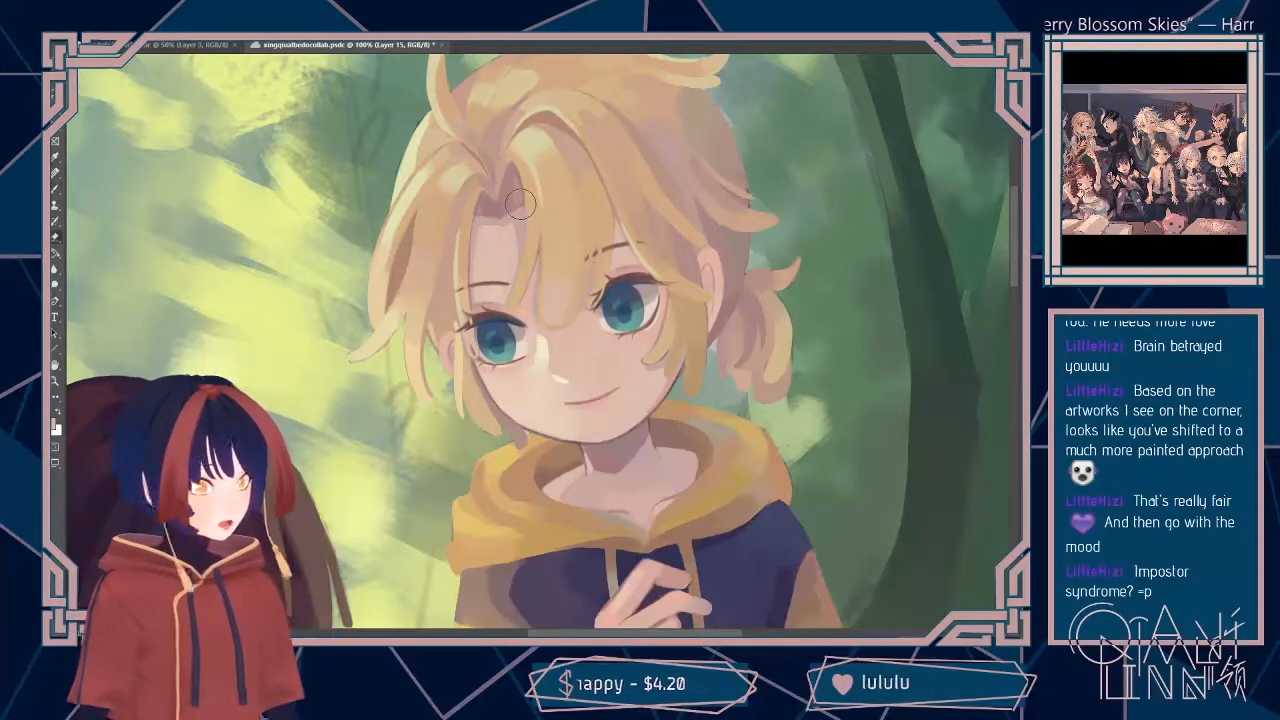
Step: Adjust the size of the Hard Round eraser for cleaning up strokes around the blond boy's hair
click(112, 28)
click(122, 56)
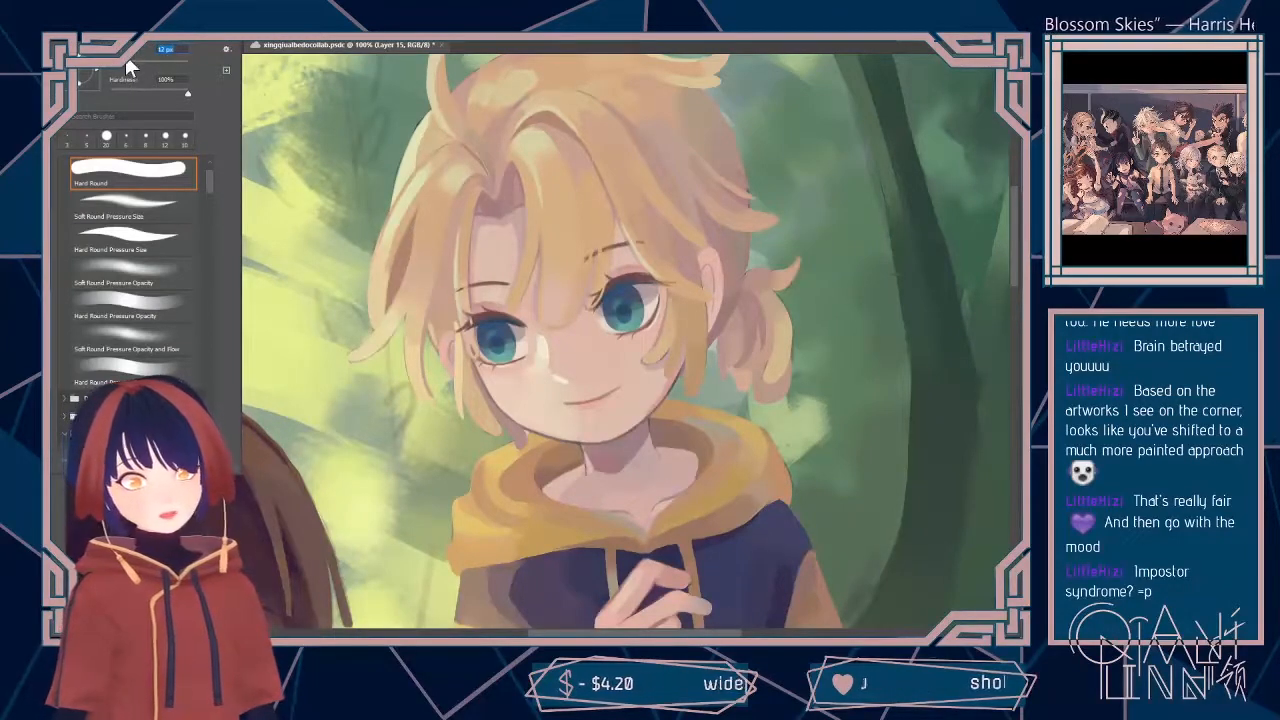
key(Return)
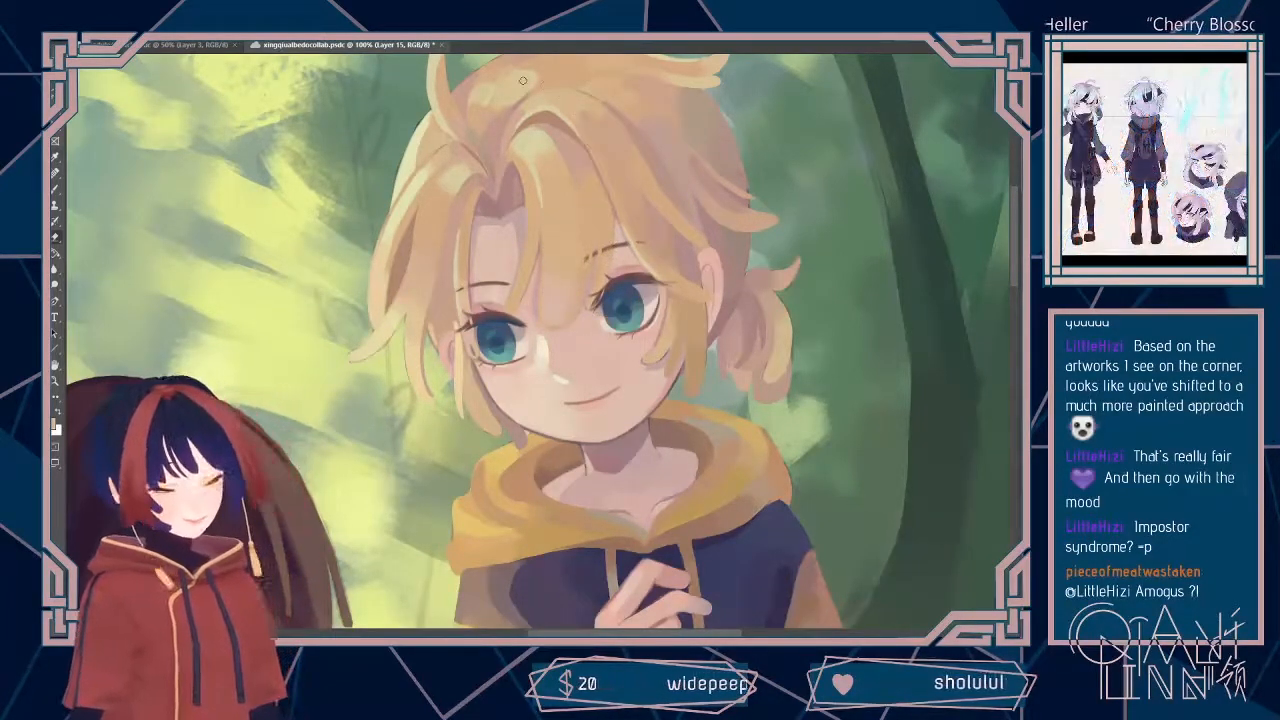
click(98, 30)
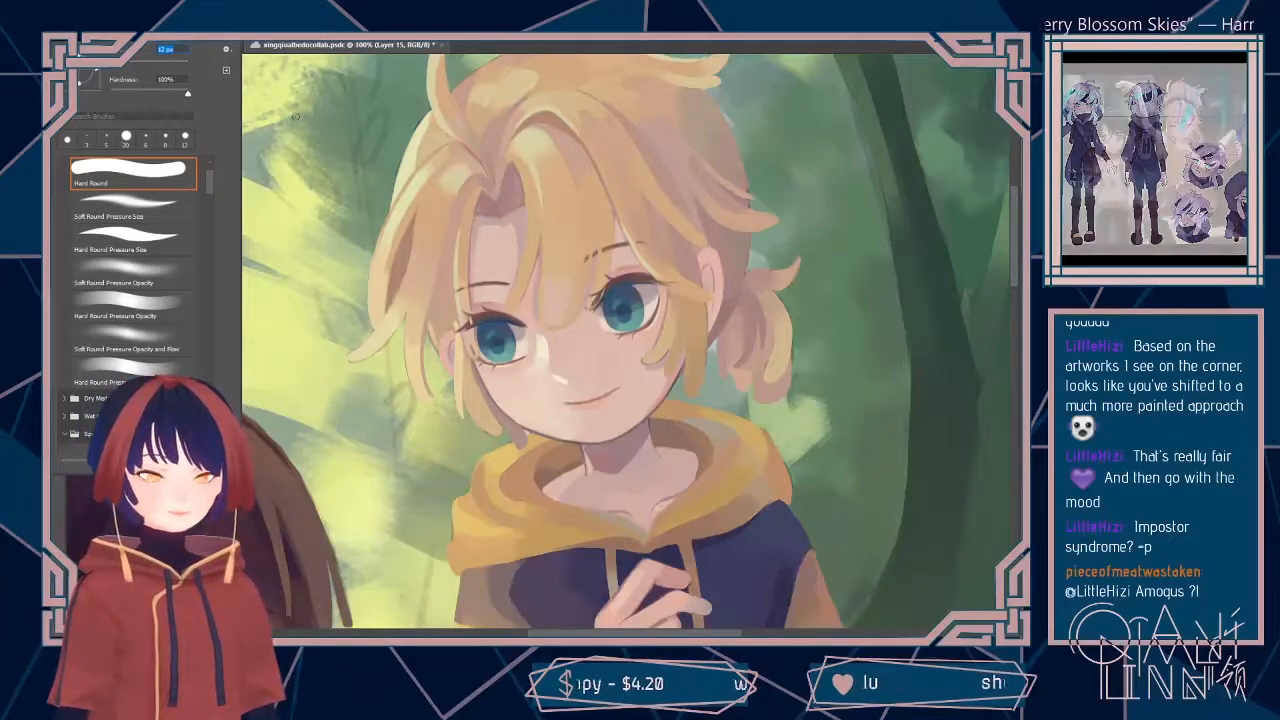
key(Return)
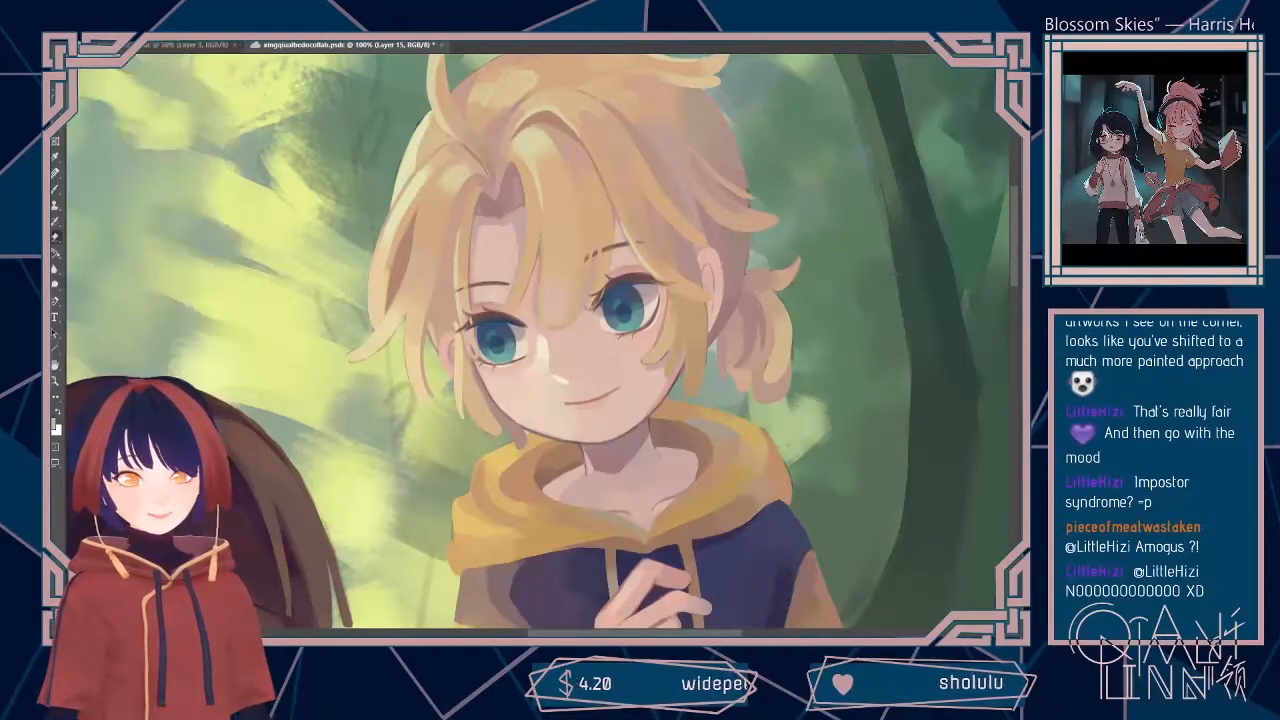
Step: Switch back to the Brush tool and set its size to 4 px for the blond boy's details
click(54, 191)
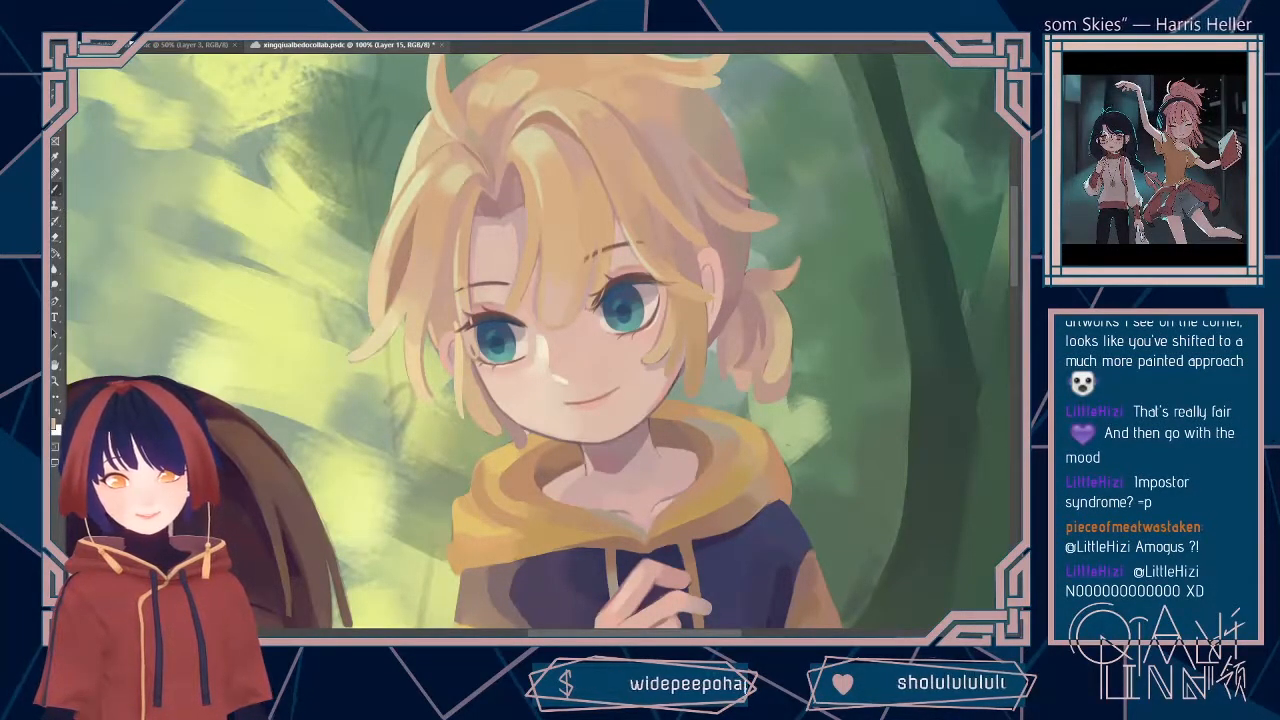
click(84, 30)
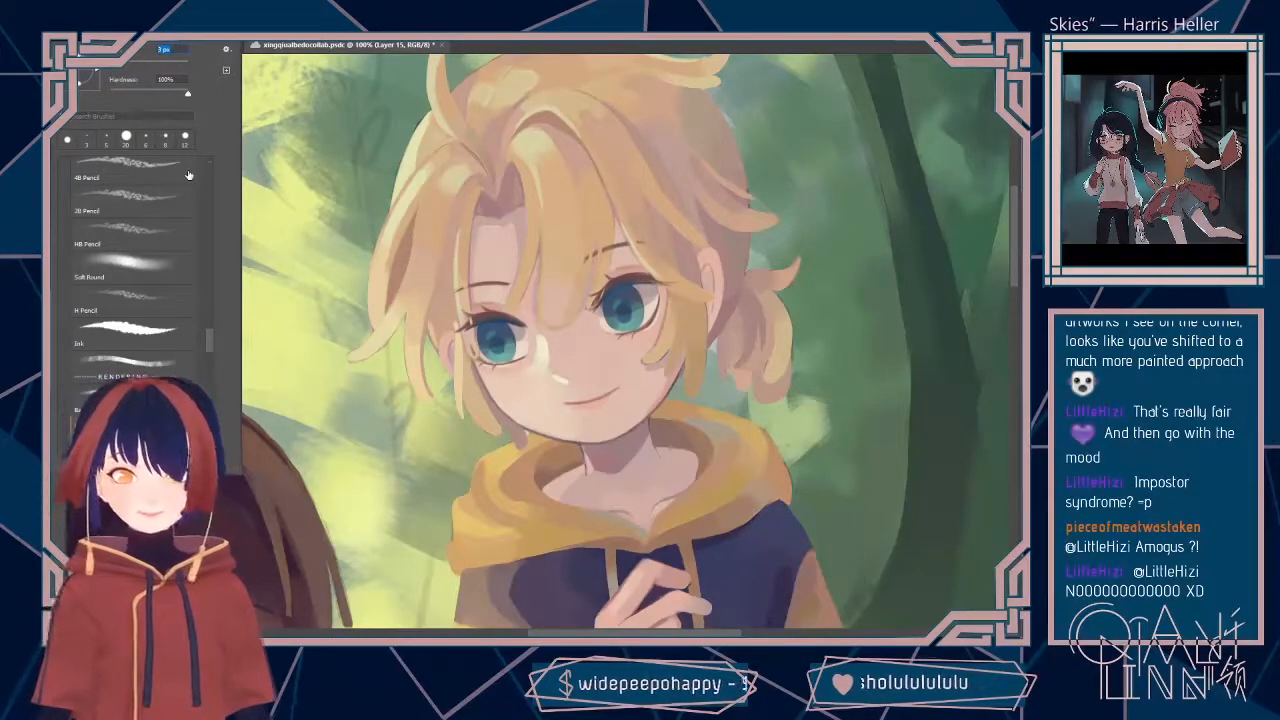
text(4)
key(Return)
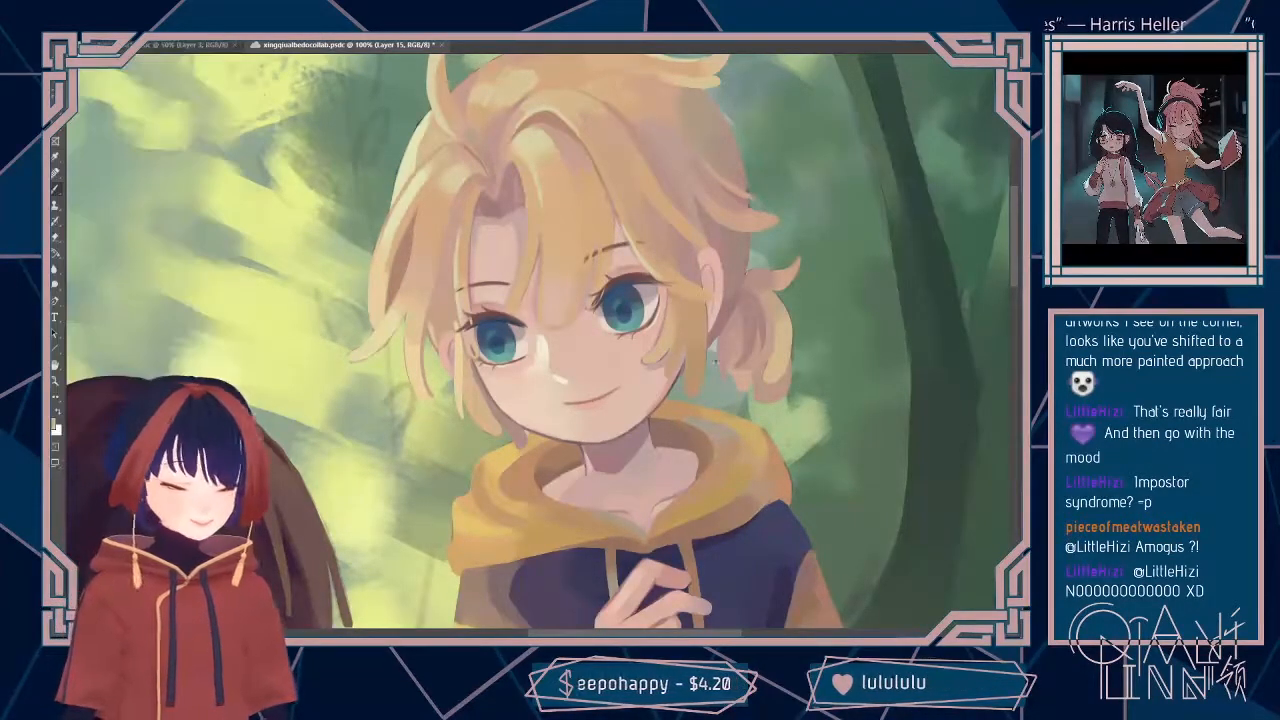